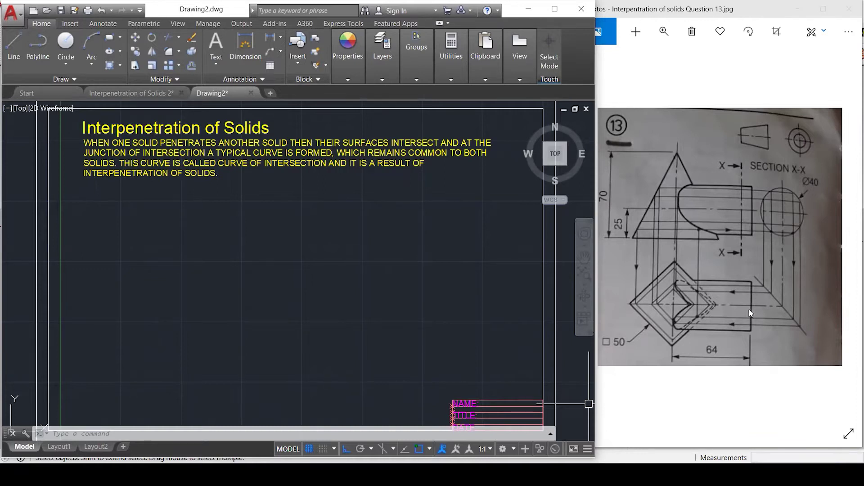
Mark up the curves of intersection in the front and top views of the question 13 reference image.
{"action": "left_click", "coordinate": [477, 59]}
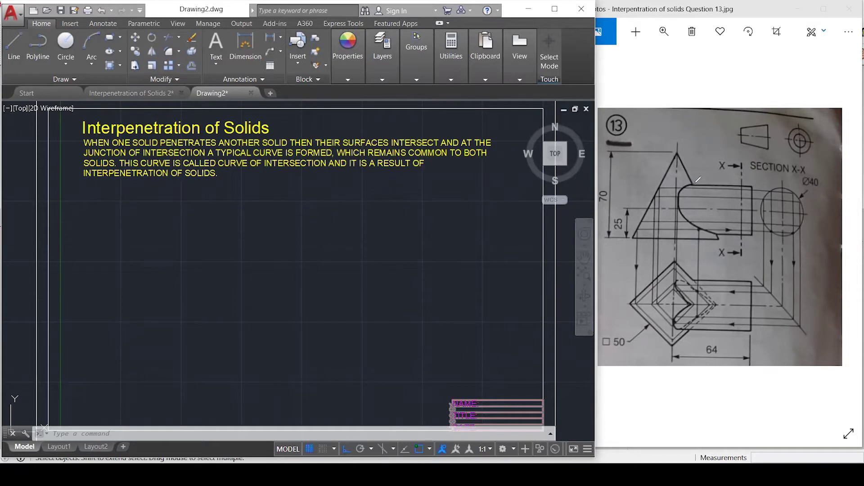
{"action": "mouse_move", "coordinate": [694, 181]}
{"action": "left_mouse_down"}
{"action": "mouse_move", "coordinate": [675, 202]}
{"action": "mouse_move", "coordinate": [695, 228]}
{"action": "mouse_move", "coordinate": [717, 237]}
{"action": "left_mouse_up"}
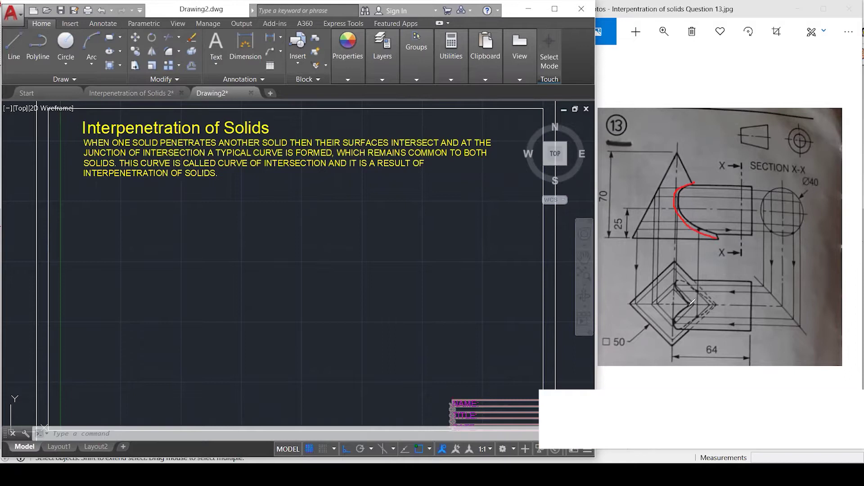
{"action": "mouse_move", "coordinate": [692, 302]}
{"action": "left_mouse_down"}
{"action": "mouse_move", "coordinate": [679, 279]}
{"action": "mouse_move", "coordinate": [716, 305]}
{"action": "mouse_move", "coordinate": [675, 330]}
{"action": "mouse_move", "coordinate": [689, 305]}
{"action": "left_mouse_up"}
{"action": "mouse_move", "coordinate": [784, 138]}
{"action": "left_mouse_down"}
{"action": "mouse_move", "coordinate": [717, 194]}
{"action": "mouse_move", "coordinate": [691, 182]}
{"action": "left_mouse_up"}
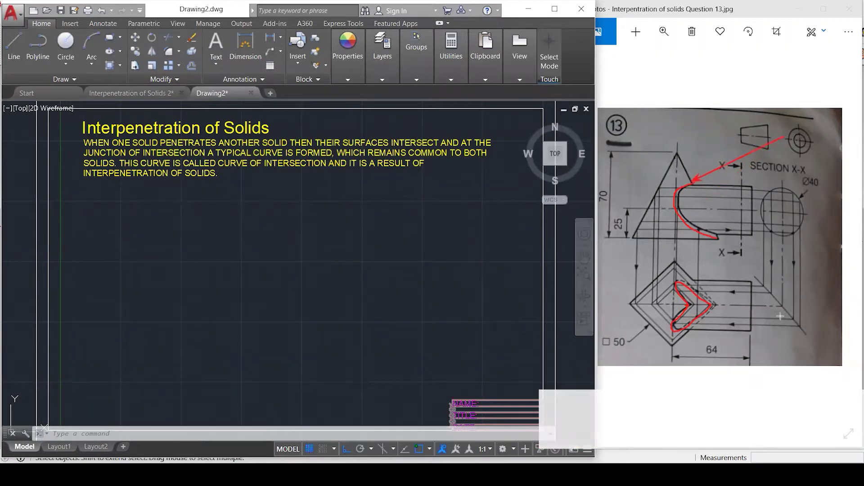
{"action": "left_click_drag", "start_coordinate": [829, 425], "coordinate": [696, 333]}
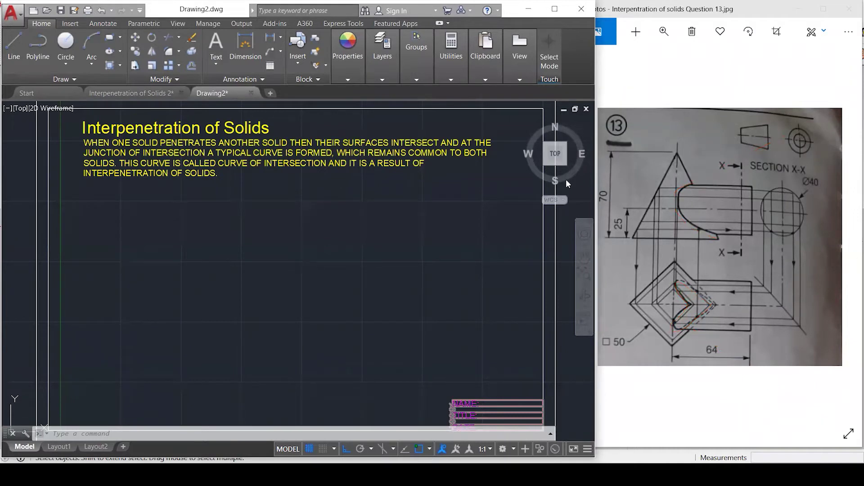
Switch to Interpenetration of Solids 3.skp in SketchUp and set the camera to parallel projection.
{"action": "mouse_move", "coordinate": [459, 476]}
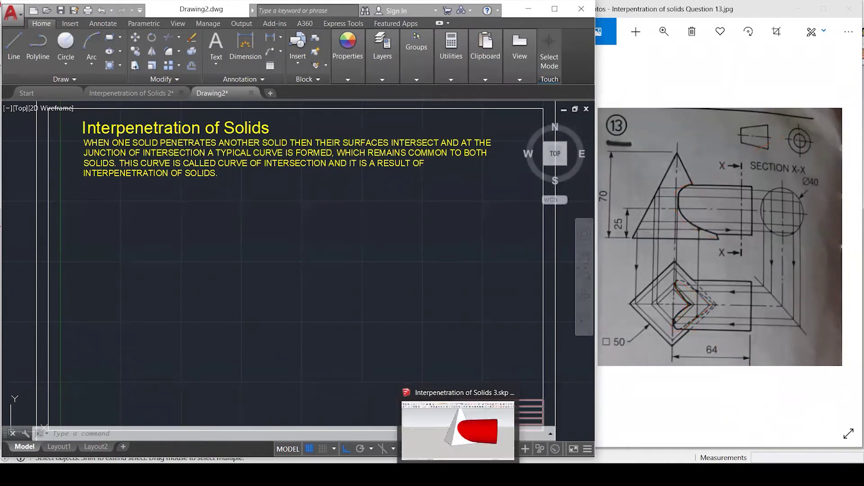
{"action": "left_click", "coordinate": [474, 435]}
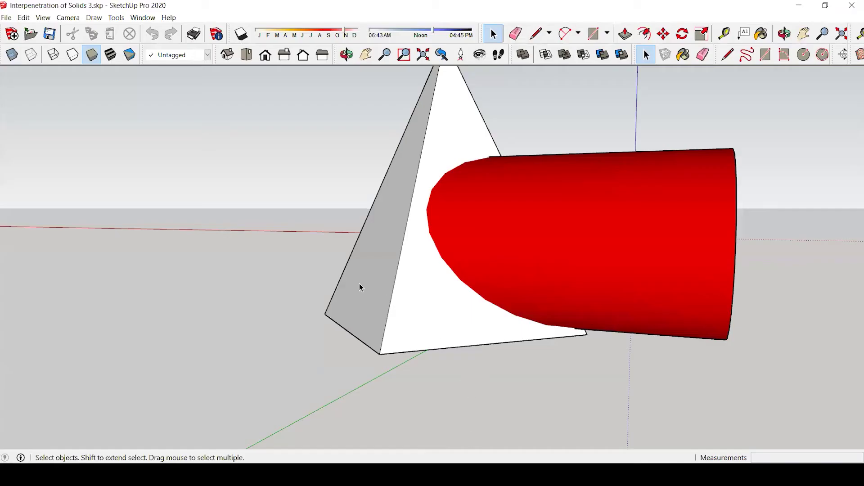
{"action": "middle_click_drag", "start_coordinate": [350, 354], "coordinate": [553, 300]}
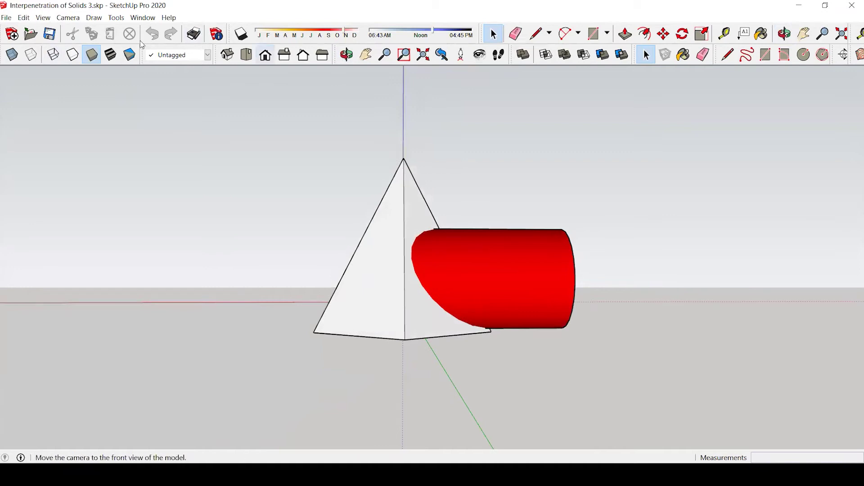
{"action": "left_click", "coordinate": [68, 18]}
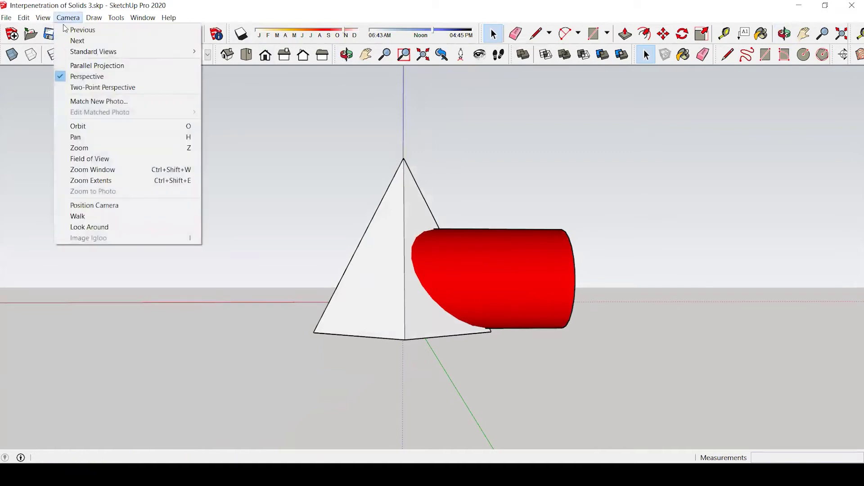
{"action": "left_click", "coordinate": [85, 77]}
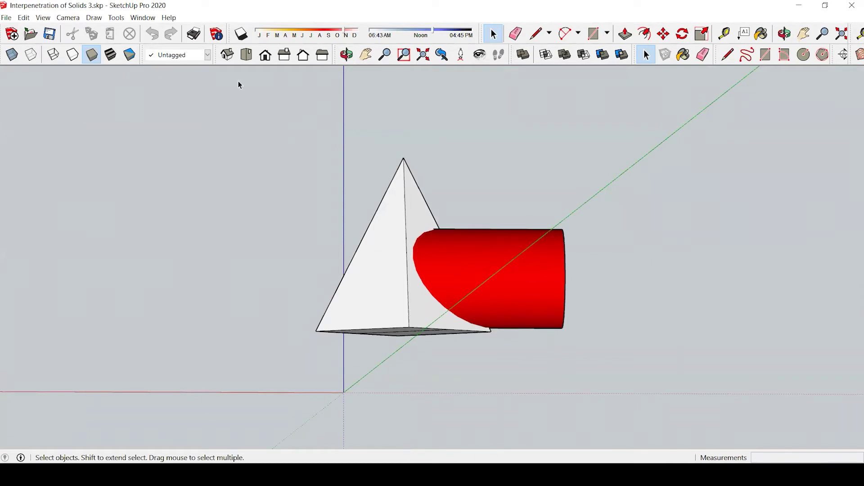
Examine the pyramid and cylinder's curve of intersection in the standard back and top views.
{"action": "left_click", "coordinate": [264, 55]}
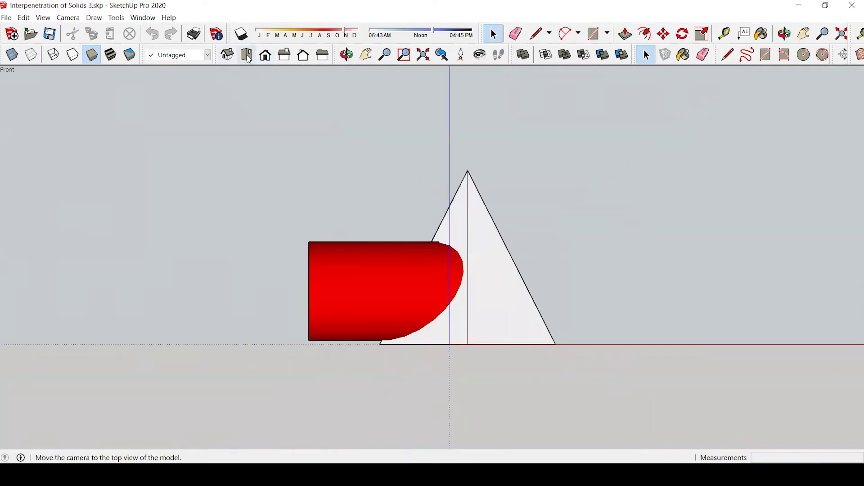
{"action": "left_click", "coordinate": [303, 55]}
{"action": "scroll", "coordinate": [435, 278], "scroll_direction": "up", "scroll_amount": 3}
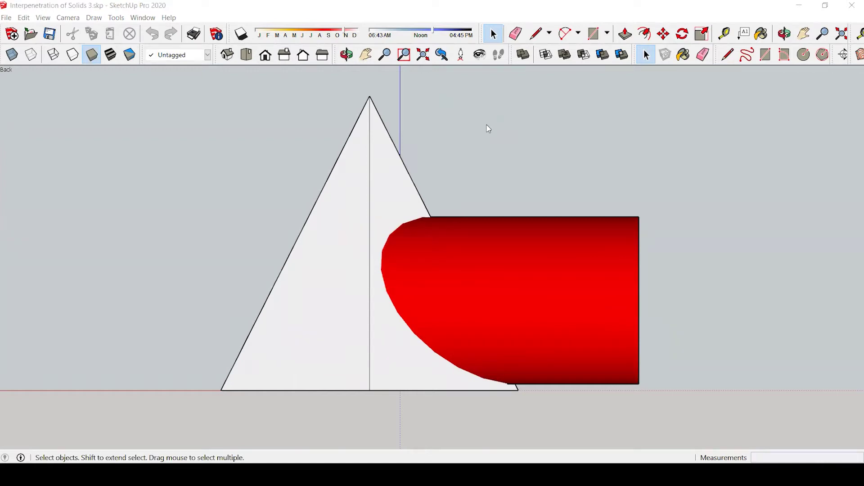
{"action": "mouse_move", "coordinate": [430, 217]}
{"action": "left_mouse_down"}
{"action": "mouse_move", "coordinate": [388, 229]}
{"action": "mouse_move", "coordinate": [378, 250]}
{"action": "mouse_move", "coordinate": [388, 306]}
{"action": "mouse_move", "coordinate": [459, 374]}
{"action": "mouse_move", "coordinate": [515, 386]}
{"action": "left_mouse_up"}
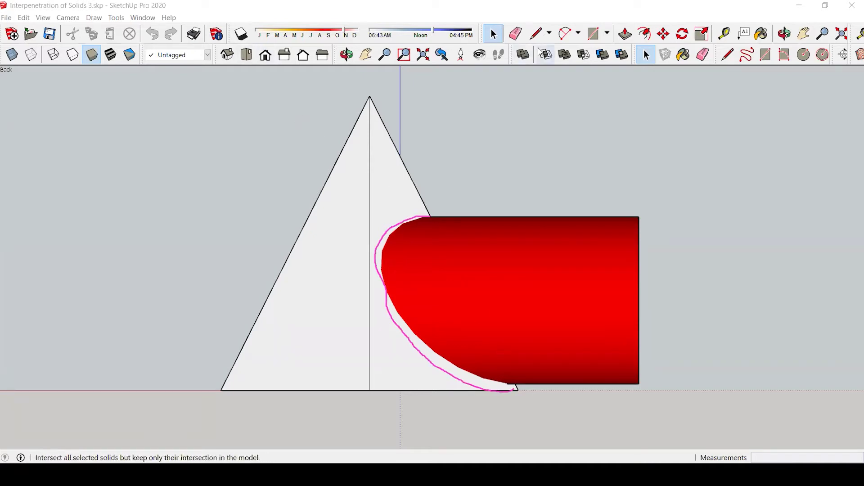
{"action": "left_click", "coordinate": [245, 56]}
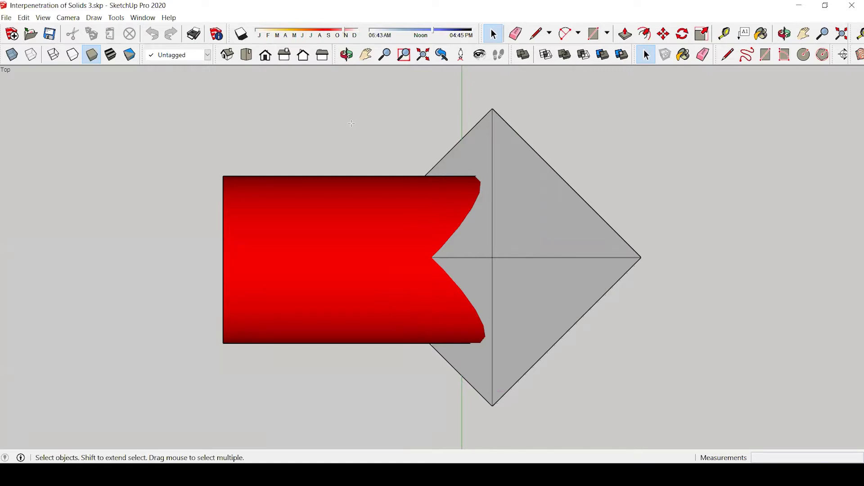
{"action": "mouse_move", "coordinate": [457, 175]}
{"action": "left_mouse_down"}
{"action": "mouse_move", "coordinate": [484, 176]}
{"action": "mouse_move", "coordinate": [483, 185]}
{"action": "mouse_move", "coordinate": [435, 258]}
{"action": "mouse_move", "coordinate": [468, 283]}
{"action": "mouse_move", "coordinate": [485, 321]}
{"action": "mouse_move", "coordinate": [477, 345]}
{"action": "mouse_move", "coordinate": [439, 345]}
{"action": "left_mouse_up"}
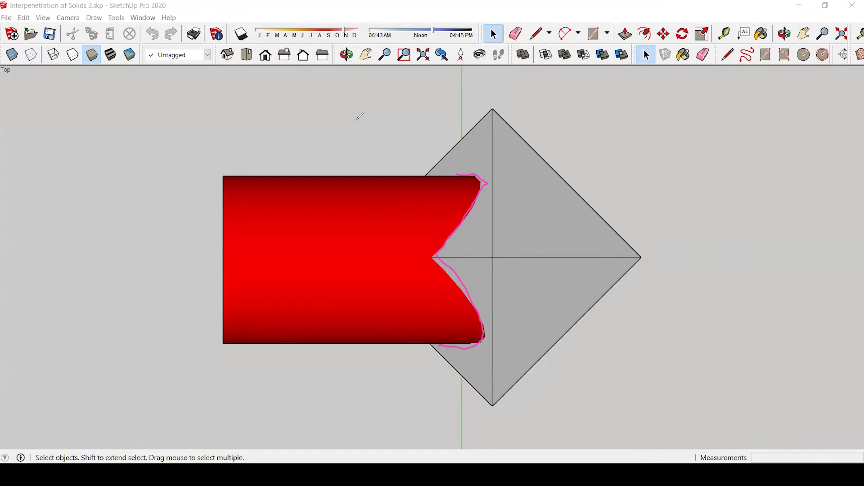
{"action": "key", "text": "Escape"}
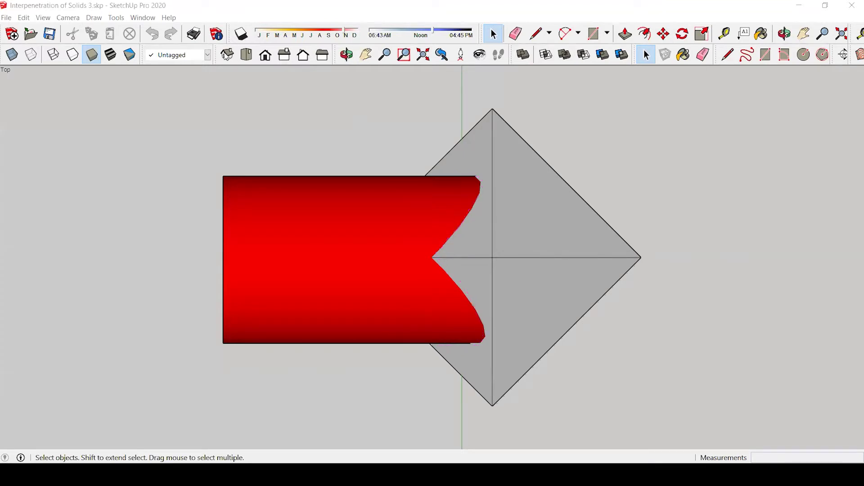
Examine the cylinder's junction with the pyramid in 3D, starting from the isometric view.
{"action": "left_click", "coordinate": [227, 55]}
{"action": "middle_click_drag", "start_coordinate": [349, 241], "coordinate": [688, 238]}
{"action": "key", "text": "o"}
{"action": "middle_click_drag", "start_coordinate": [464, 306], "coordinate": [531, 276]}
{"action": "left_click_drag", "start_coordinate": [531, 275], "coordinate": [430, 228]}
{"action": "key", "text": "space"}
{"action": "scroll", "coordinate": [438, 306], "scroll_direction": "up", "scroll_amount": 2}
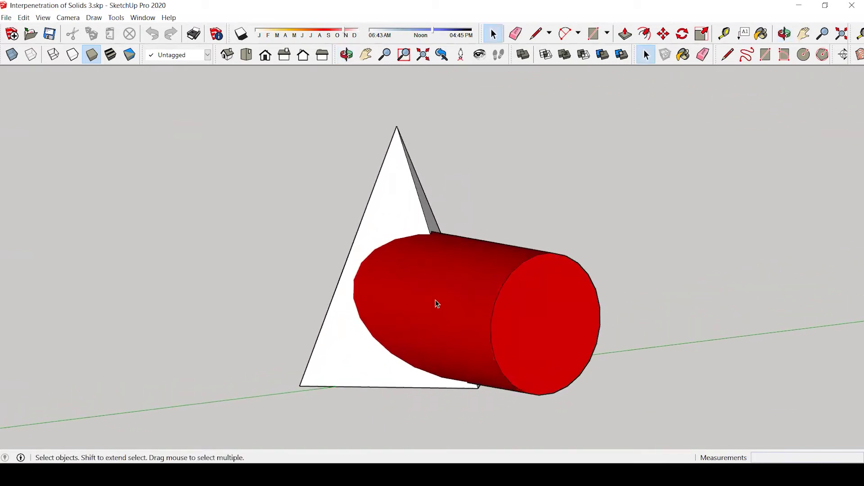
{"action": "left_click", "coordinate": [436, 300]}
{"action": "scroll", "coordinate": [296, 231], "scroll_direction": "down", "scroll_amount": 2}
{"action": "middle_click_drag", "start_coordinate": [295, 234], "coordinate": [444, 306]}
{"action": "left_click", "coordinate": [655, 292]}
Open the pyramid and cylinder group for editing and intersect the cylinder's faces with the model.
{"action": "left_click", "coordinate": [374, 278]}
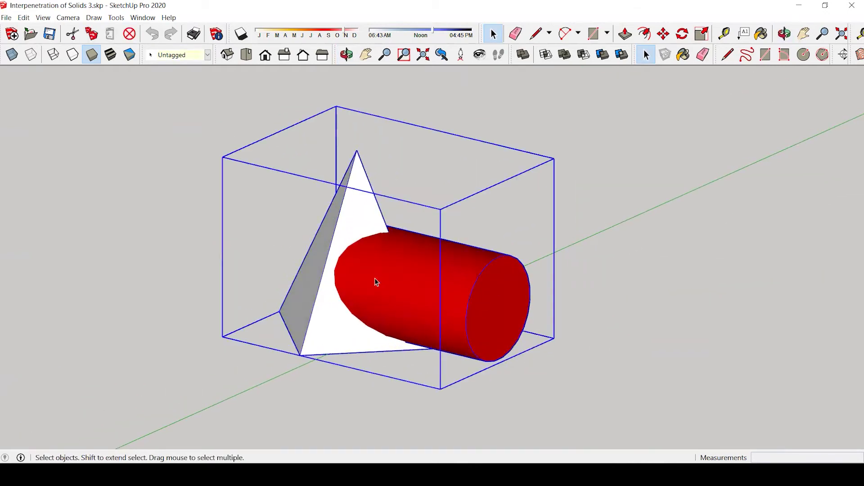
{"action": "right_click", "coordinate": [374, 278]}
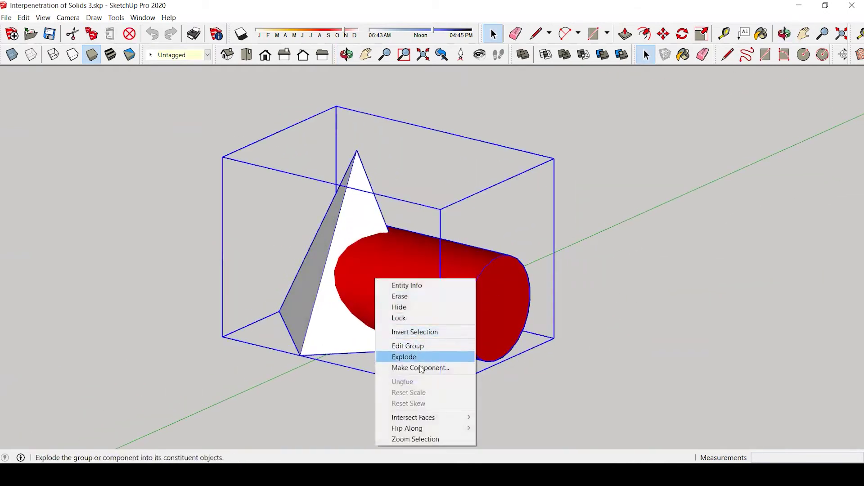
{"action": "left_click", "coordinate": [407, 346]}
{"action": "right_click", "coordinate": [381, 286]}
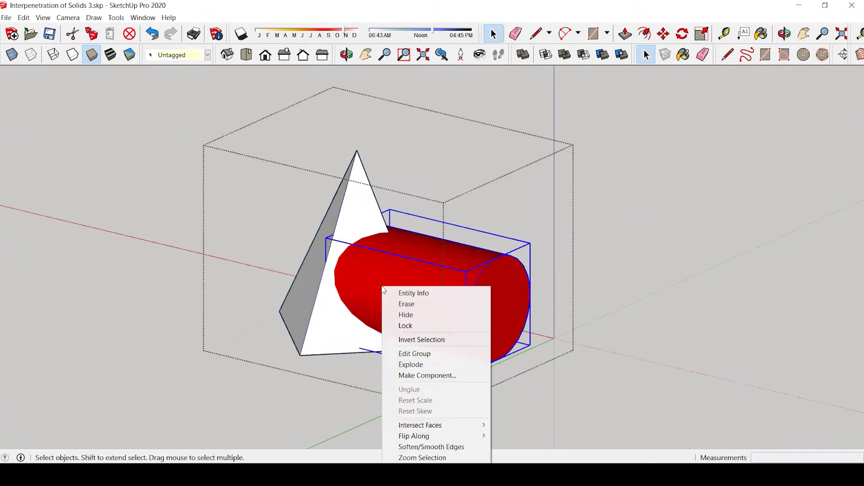
{"action": "mouse_move", "coordinate": [435, 425]}
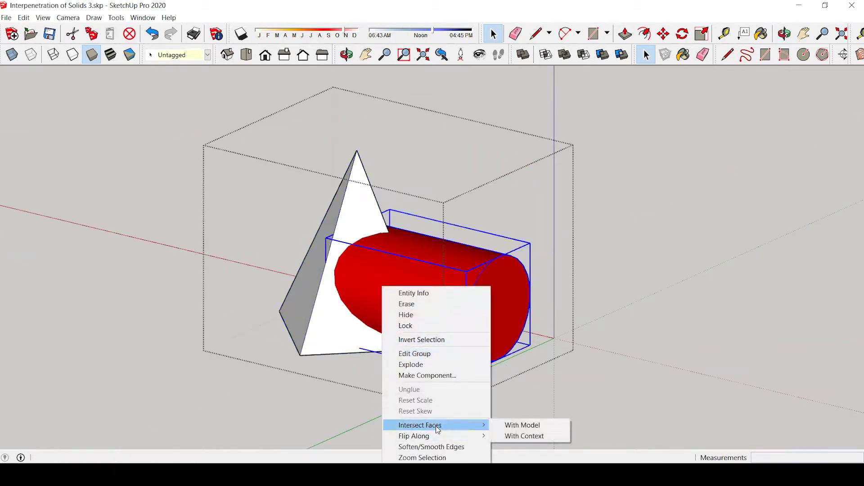
{"action": "left_click", "coordinate": [516, 427]}
Temporarily remove the cylinder to examine the intersection outline on the pyramid's faces.
{"action": "right_click", "coordinate": [422, 285]}
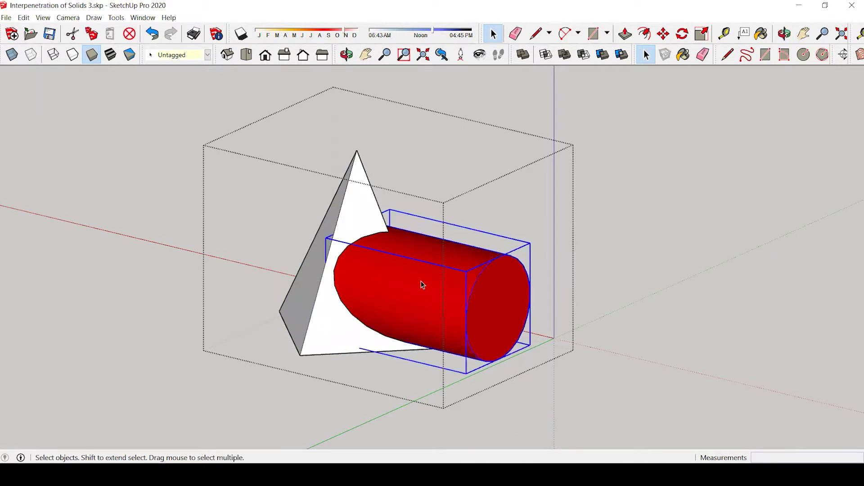
{"action": "left_click", "coordinate": [437, 309]}
{"action": "key", "text": "o"}
{"action": "left_click_drag", "start_coordinate": [378, 247], "coordinate": [444, 275]}
{"action": "key", "text": "space"}
{"action": "scroll", "coordinate": [443, 276], "scroll_direction": "up", "scroll_amount": 5}
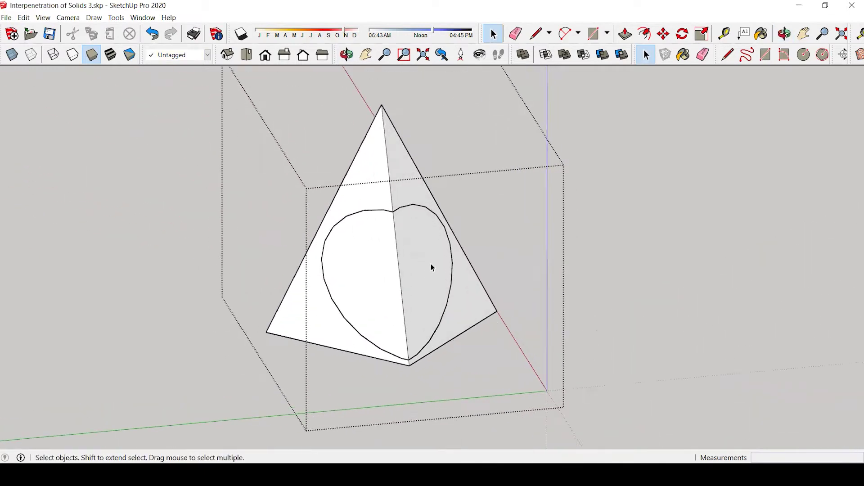
{"action": "key", "text": "o"}
{"action": "mouse_move", "coordinate": [391, 288]}
{"action": "left_mouse_down"}
{"action": "mouse_move", "coordinate": [339, 220]}
{"action": "mouse_move", "coordinate": [302, 204]}
{"action": "mouse_move", "coordinate": [272, 208]}
{"action": "mouse_move", "coordinate": [235, 238]}
{"action": "mouse_move", "coordinate": [278, 401]}
{"action": "mouse_move", "coordinate": [320, 484]}
{"action": "left_mouse_up"}
{"action": "key", "text": "space"}
{"action": "mouse_move", "coordinate": [365, 228]}
{"action": "middle_mouse_down"}
{"action": "mouse_move", "coordinate": [386, 289]}
{"action": "mouse_move", "coordinate": [425, 337]}
{"action": "mouse_move", "coordinate": [453, 291]}
{"action": "mouse_move", "coordinate": [521, 261]}
{"action": "mouse_move", "coordinate": [472, 247]}
{"action": "mouse_move", "coordinate": [388, 199]}
{"action": "mouse_move", "coordinate": [582, 185]}
{"action": "mouse_move", "coordinate": [568, 201]}
{"action": "middle_mouse_up"}
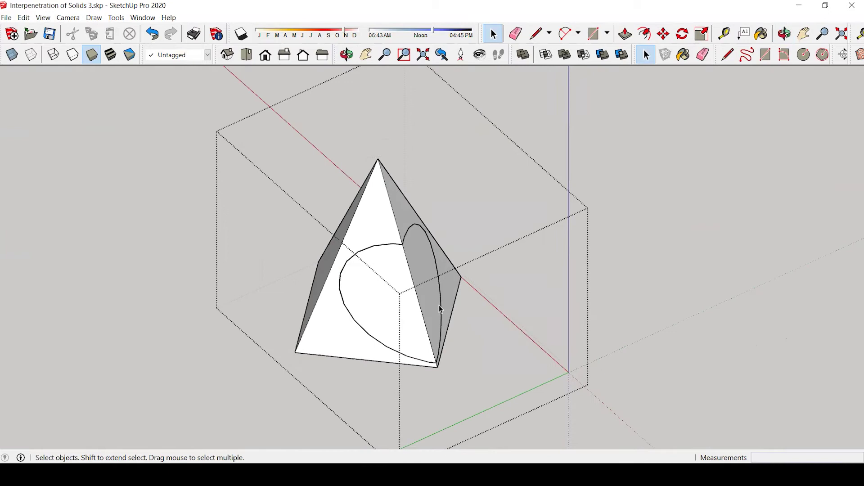
{"action": "scroll", "coordinate": [411, 244], "scroll_direction": "up", "scroll_amount": 2}
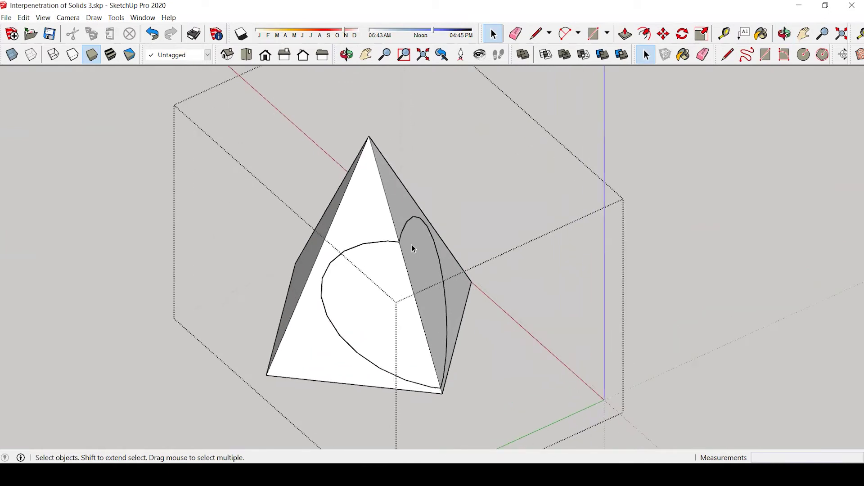
{"action": "key", "text": "ctrl+z"}
Close the group and return the camera to perspective projection.
{"action": "right_click", "coordinate": [640, 149]}
{"action": "left_click", "coordinate": [656, 153]}
{"action": "scroll", "coordinate": [548, 199], "scroll_direction": "down", "scroll_amount": 3}
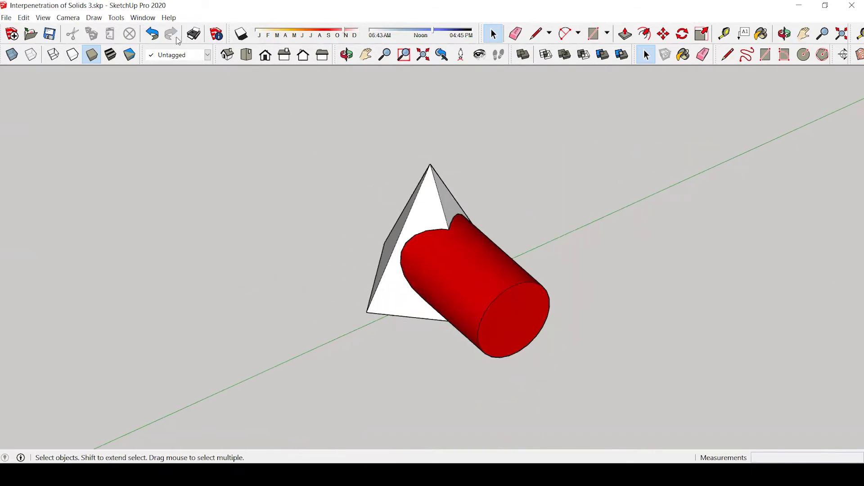
{"action": "left_click", "coordinate": [68, 17]}
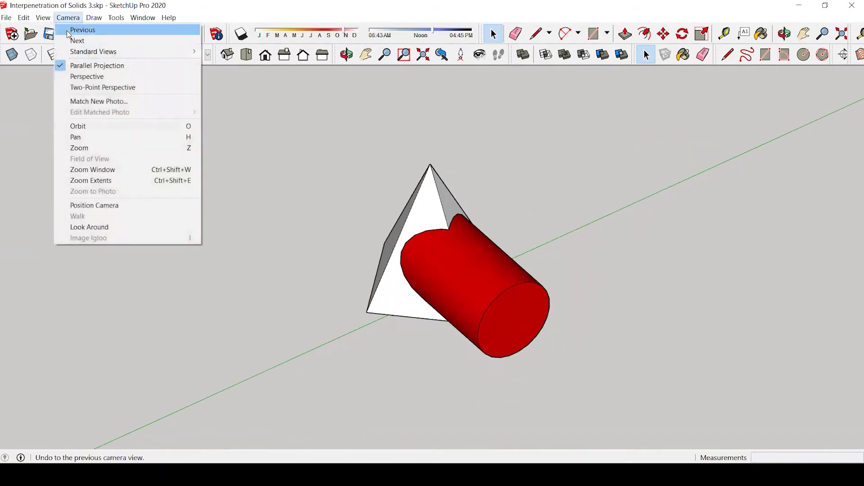
{"action": "left_click", "coordinate": [86, 76]}
Examine the intersected pyramid and cylinder from around the cylinder side in perspective.
{"action": "key", "text": "o"}
{"action": "left_click_drag", "start_coordinate": [447, 309], "coordinate": [597, 193]}
{"action": "key", "text": "space"}
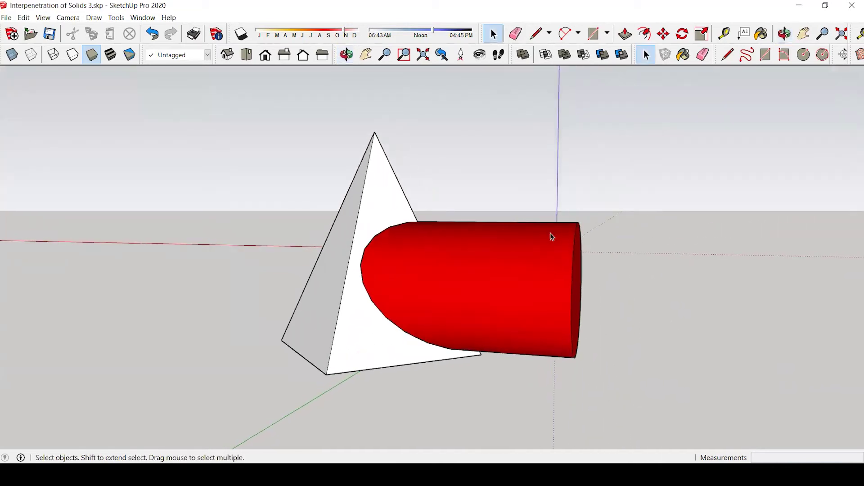
{"action": "key", "text": "o"}
{"action": "left_click_drag", "start_coordinate": [594, 287], "coordinate": [30, 304]}
{"action": "left_click_drag", "start_coordinate": [3, 310], "coordinate": [631, 299]}
{"action": "key", "text": "space"}
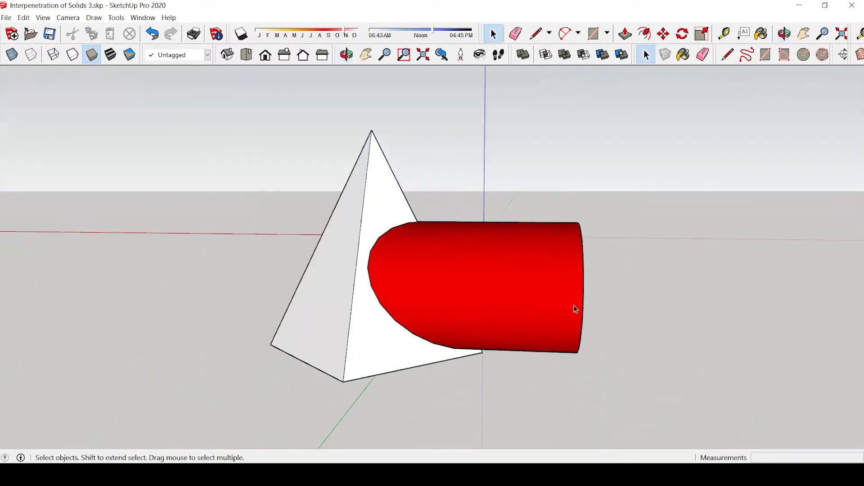
{"action": "left_click", "coordinate": [536, 303]}
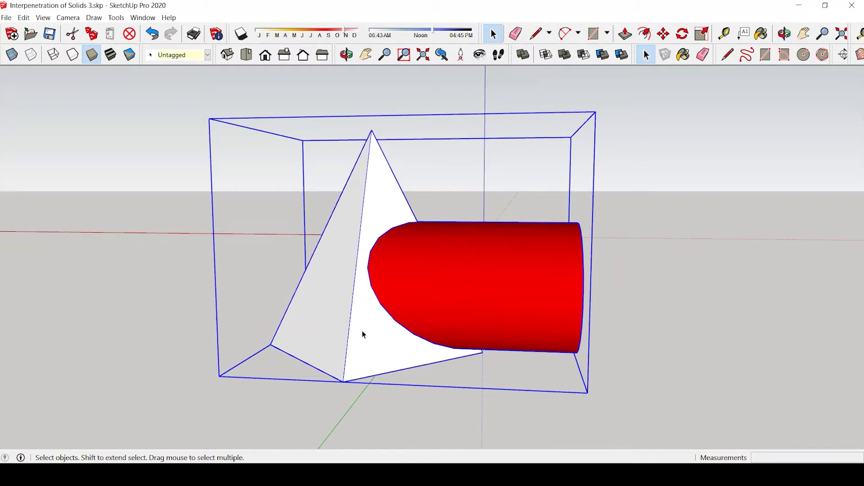
{"action": "left_click", "coordinate": [685, 265]}
Switch to Drawing2.dwg in AutoCAD and bring up the question 13 reference image beside it.
{"action": "mouse_move", "coordinate": [628, 473]}
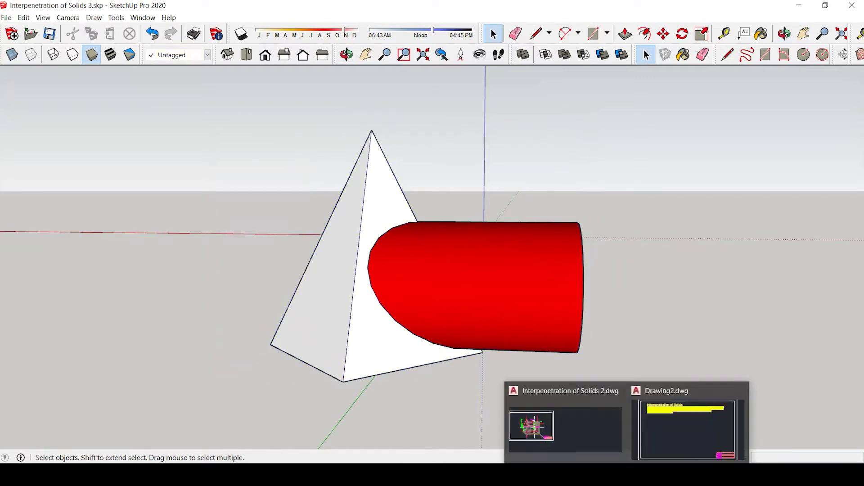
{"action": "left_click", "coordinate": [671, 447]}
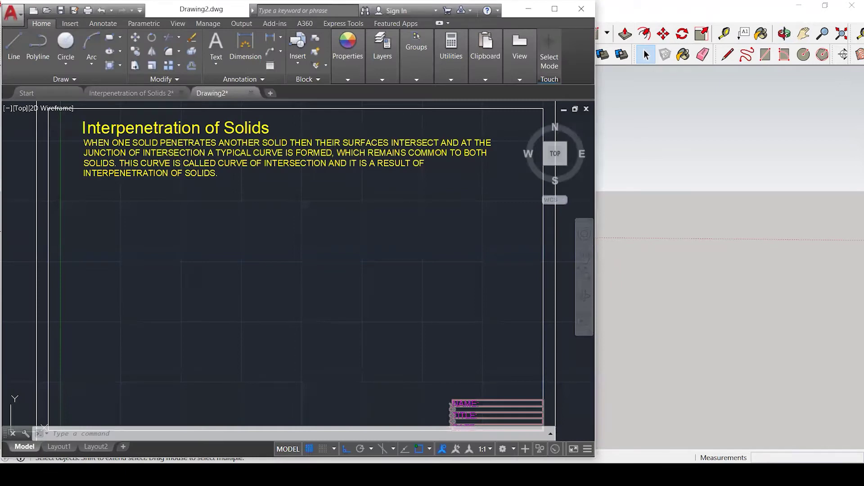
{"action": "left_click", "coordinate": [719, 472]}
{"action": "left_click", "coordinate": [496, 305]}
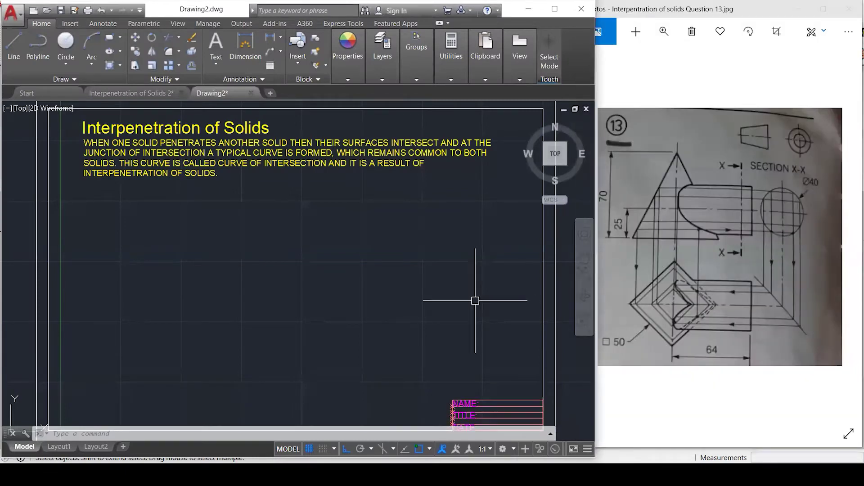
Draw a long horizontal base line below the heading text and a vertical axis line crossing it.
{"action": "type", "text": "l"}
{"action": "key", "text": "Return"}
{"action": "scroll", "coordinate": [493, 243], "scroll_direction": "down", "scroll_amount": 1}
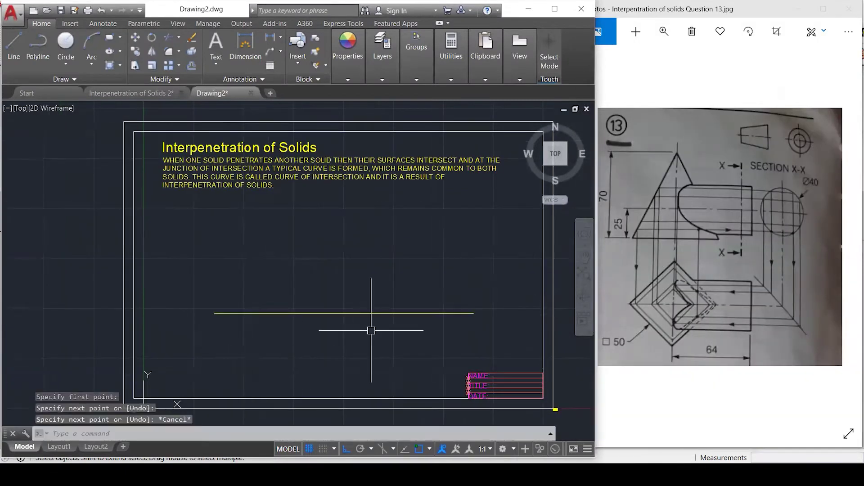
{"action": "key", "text": "Return"}
{"action": "left_click", "coordinate": [326, 364]}
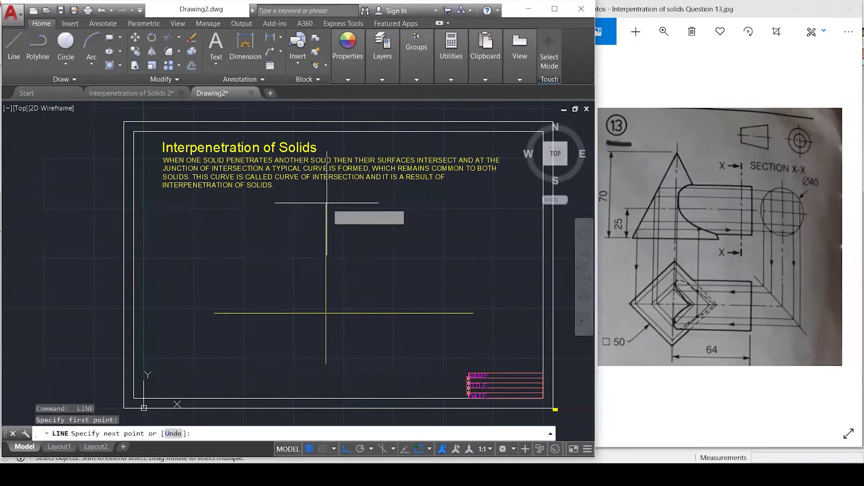
{"action": "left_click", "coordinate": [326, 188]}
{"action": "key", "text": "Return"}
Offset the horizontal base line upward by 70 to mark the pyramid's height.
{"action": "type", "text": "o"}
{"action": "key", "text": "Return"}
{"action": "type", "text": "70"}
{"action": "key", "text": "Return"}
{"action": "left_click", "coordinate": [335, 317]}
{"action": "left_click", "coordinate": [358, 251]}
{"action": "key", "text": "Escape"}
{"action": "key", "text": "Escape"}
{"action": "key", "text": "Escape"}
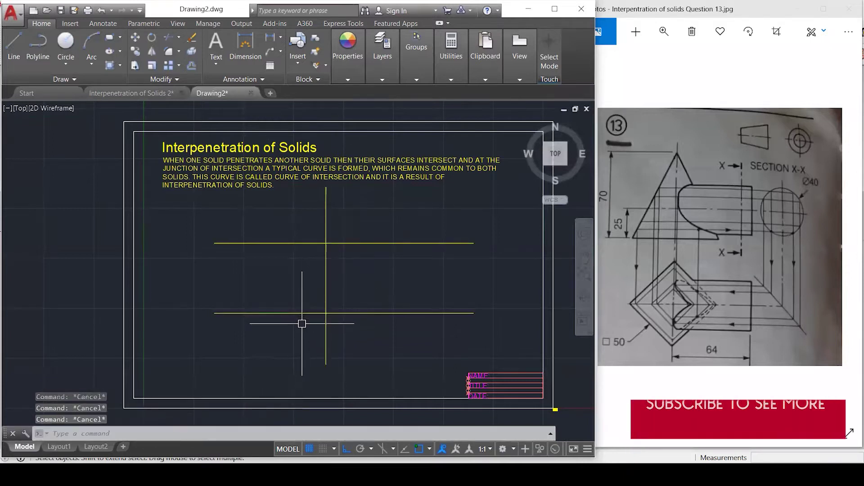
Put the vertical axis line on the CENTER LINES layer.
{"action": "scroll", "coordinate": [299, 319], "scroll_direction": "up", "scroll_amount": 1}
{"action": "left_click", "coordinate": [332, 283]}
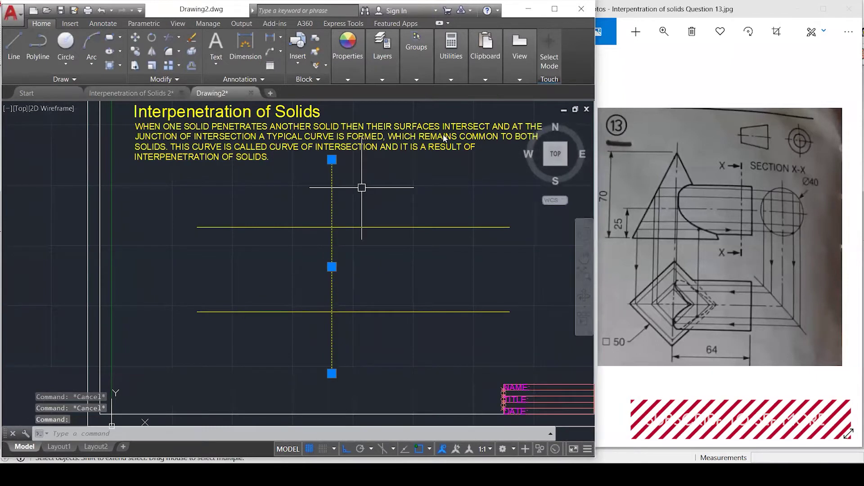
{"action": "left_click", "coordinate": [379, 64]}
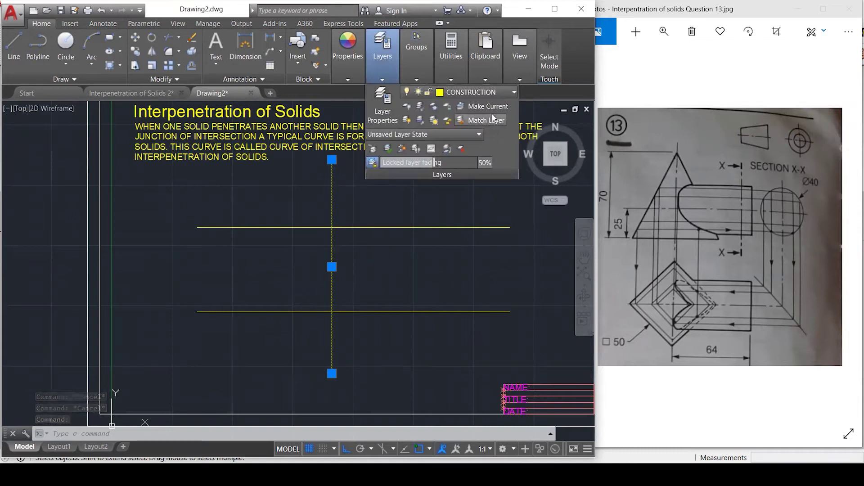
{"action": "left_click", "coordinate": [383, 71]}
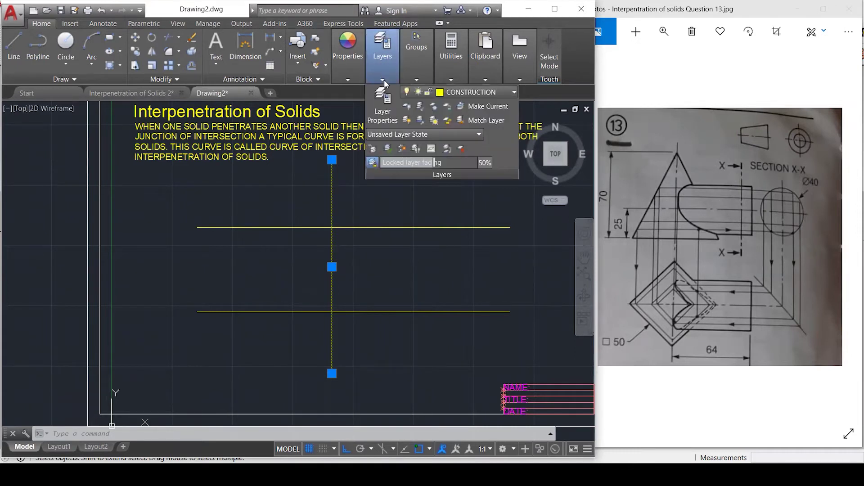
{"action": "left_click", "coordinate": [451, 91]}
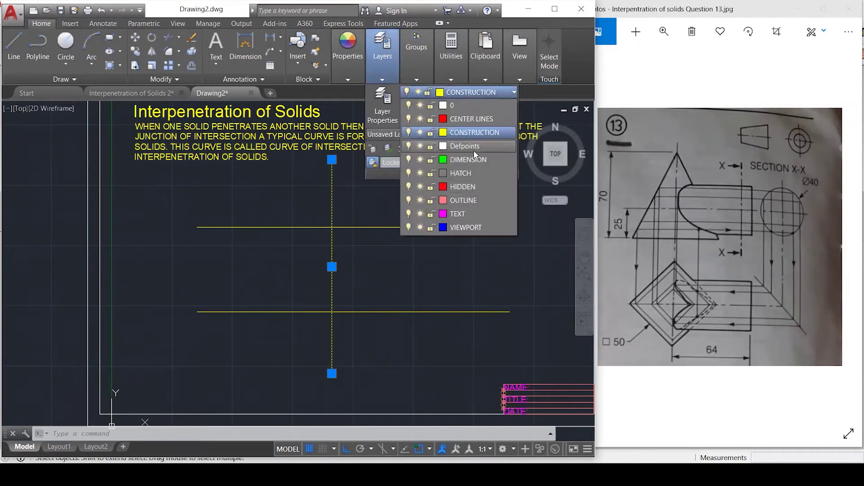
{"action": "left_click", "coordinate": [477, 118]}
{"action": "key", "text": "Escape"}
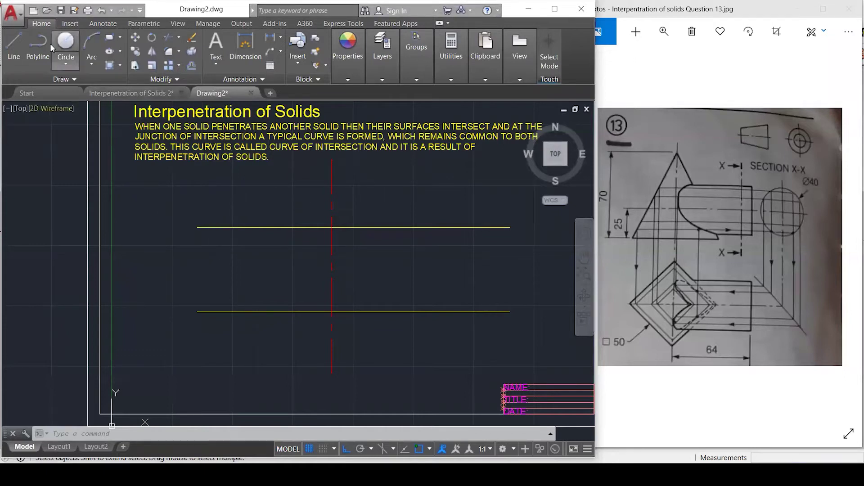
Draw a closed square with 50-unit sides in the empty area below and to the left of the base line.
{"action": "scroll", "coordinate": [432, 156], "scroll_direction": "down", "scroll_amount": 1}
{"action": "scroll", "coordinate": [432, 155], "scroll_direction": "down", "scroll_amount": 1}
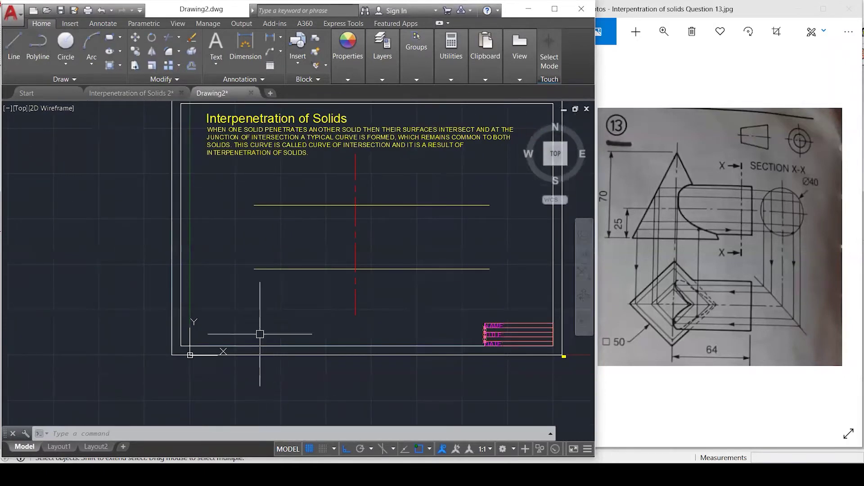
{"action": "type", "text": "l"}
{"action": "key", "text": "Return"}
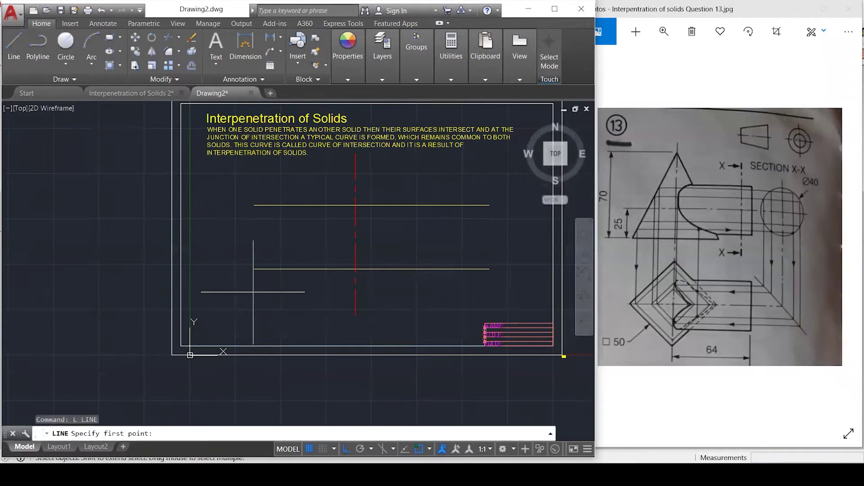
{"action": "left_click", "coordinate": [226, 321]}
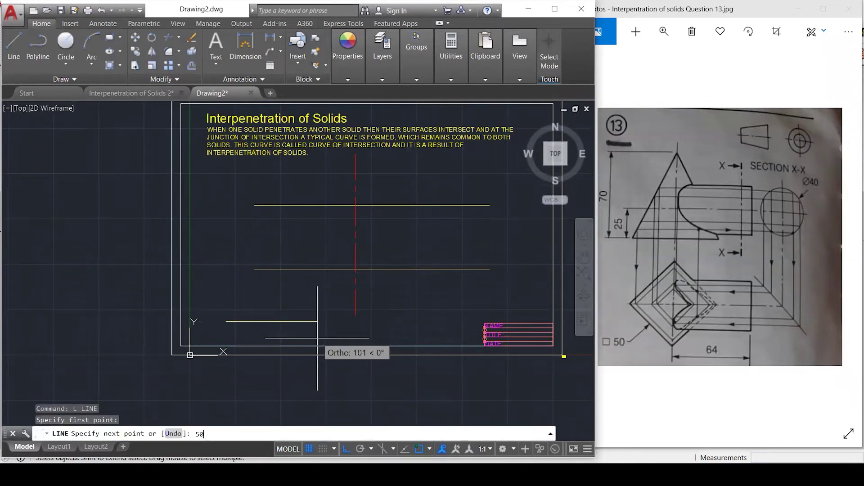
{"action": "type", "text": "50"}
{"action": "key", "text": "Return"}
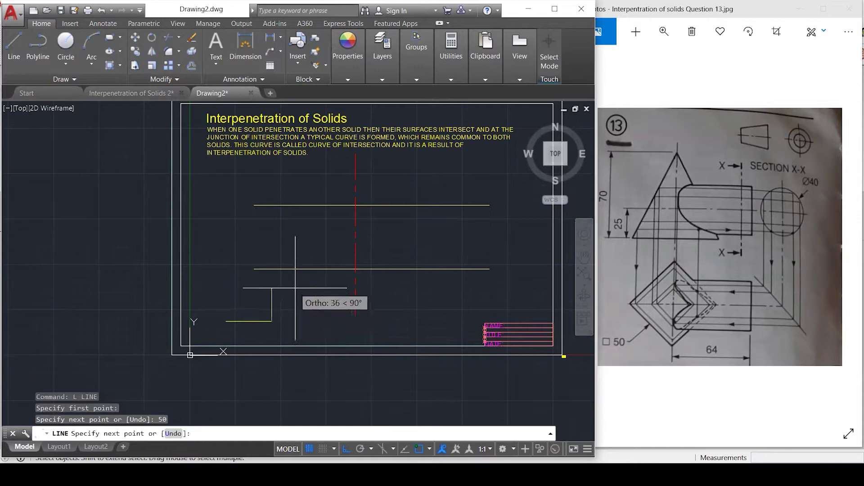
{"action": "type", "text": "50"}
{"action": "key", "text": "Return"}
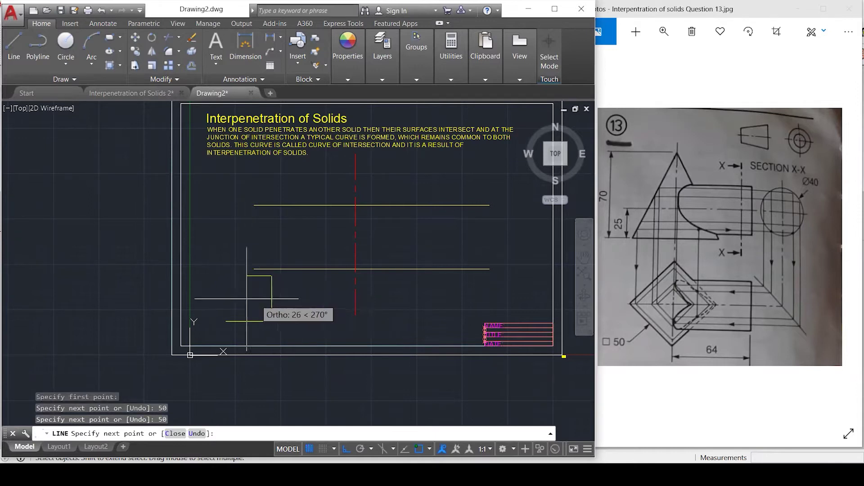
{"action": "type", "text": "50"}
{"action": "key", "text": "Return"}
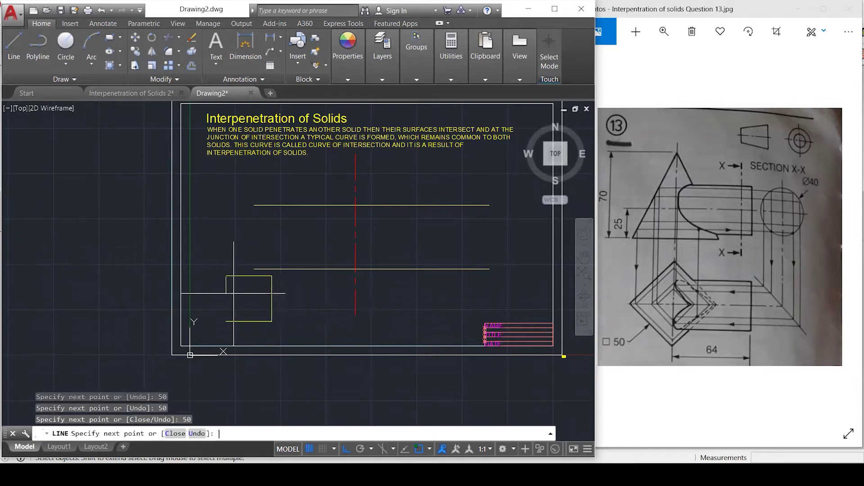
{"action": "type", "text": "c"}
{"action": "key", "text": "Return"}
Rotate the square's four sides by 45° about its lower-left corner to make a diamond.
{"action": "scroll", "coordinate": [245, 347], "scroll_direction": "up", "scroll_amount": 2}
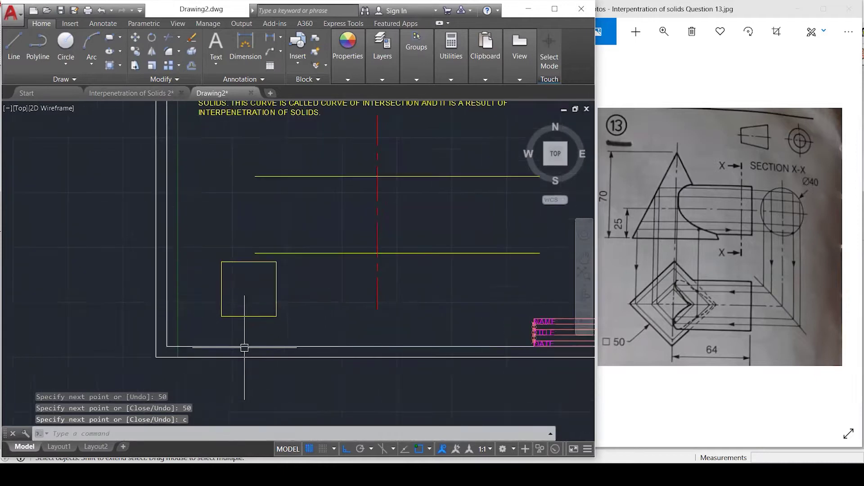
{"action": "scroll", "coordinate": [244, 347], "scroll_direction": "up", "scroll_amount": 1}
{"action": "key", "text": "Escape"}
{"action": "key", "text": "Escape"}
{"action": "key", "text": "Escape"}
{"action": "left_click", "coordinate": [299, 322]}
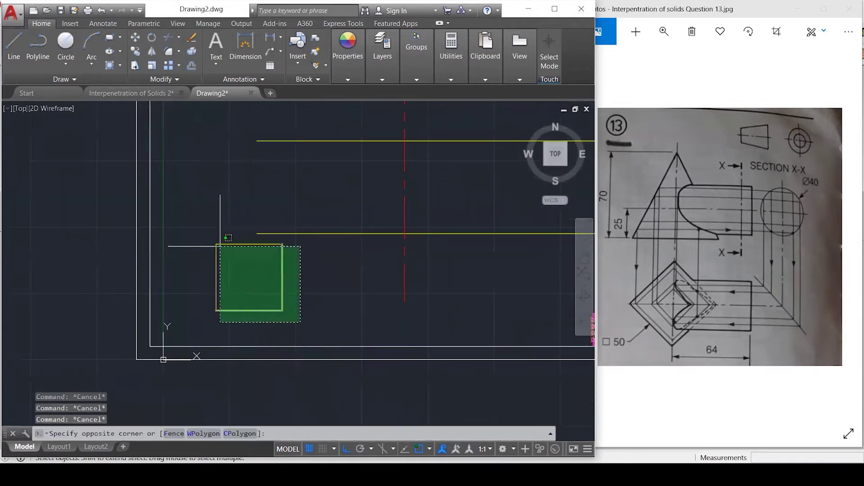
{"action": "left_click", "coordinate": [212, 231]}
{"action": "key", "text": "Escape"}
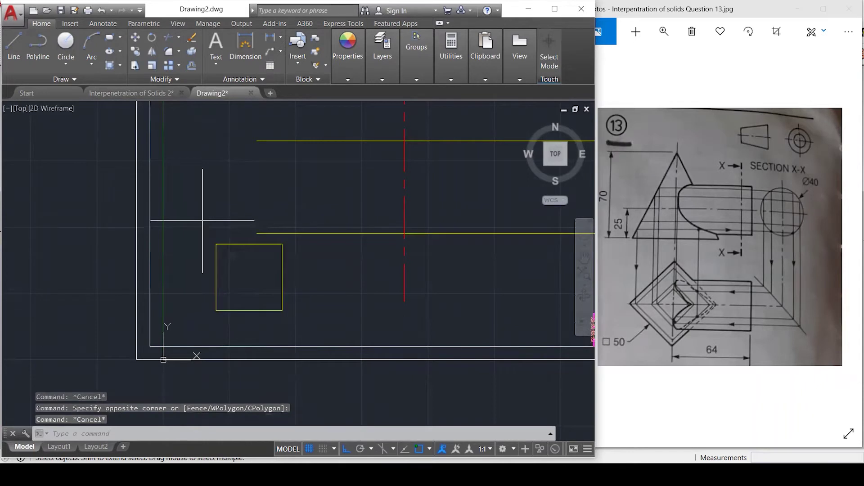
{"action": "left_click", "coordinate": [203, 221]}
{"action": "left_click", "coordinate": [298, 319]}
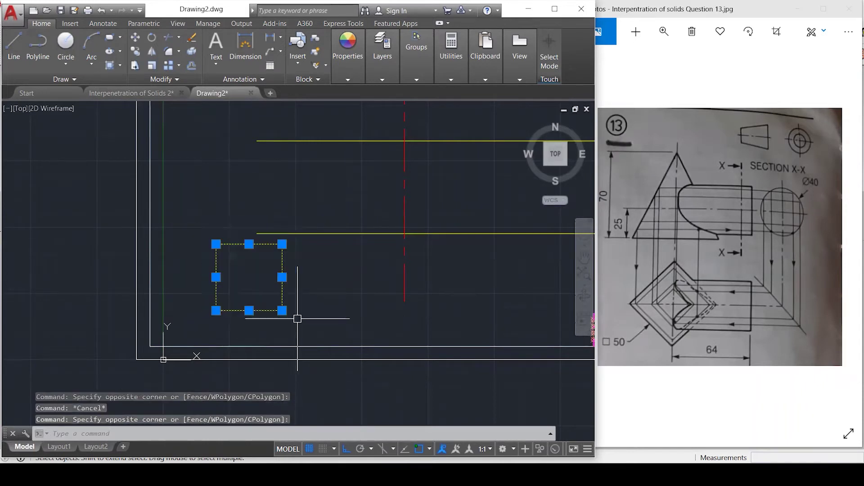
{"action": "type", "text": "ro"}
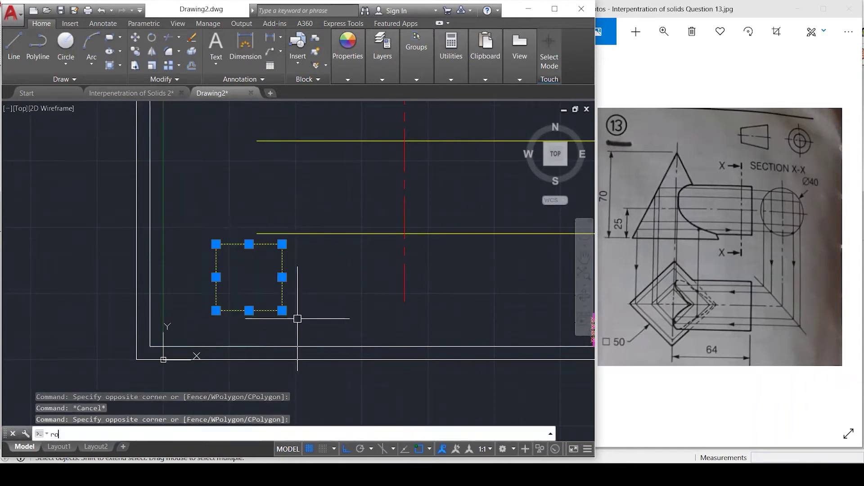
{"action": "key", "text": "Return"}
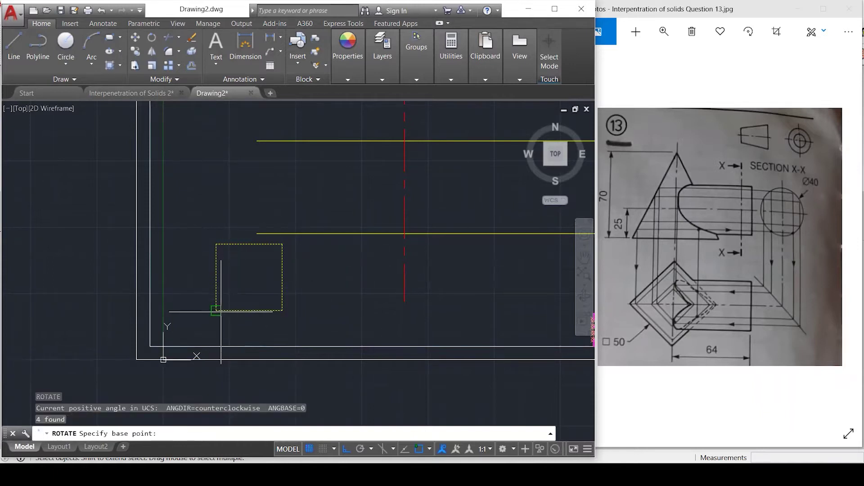
{"action": "left_click", "coordinate": [216, 311]}
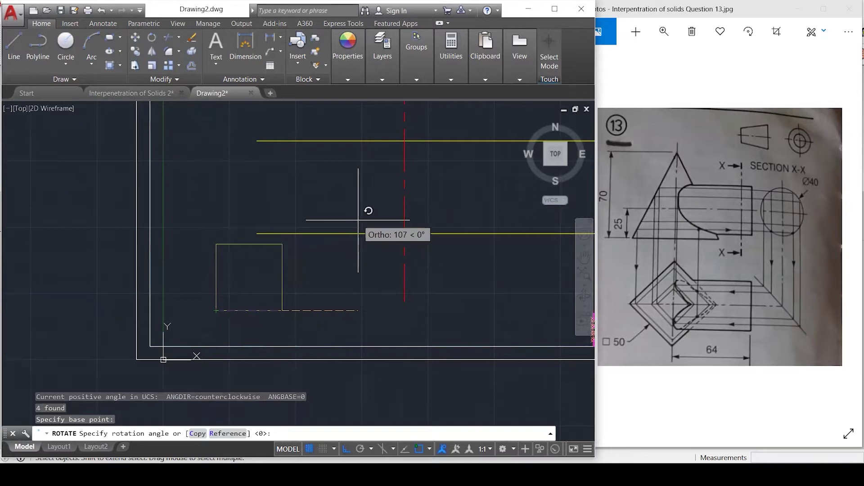
{"action": "key", "text": "F8"}
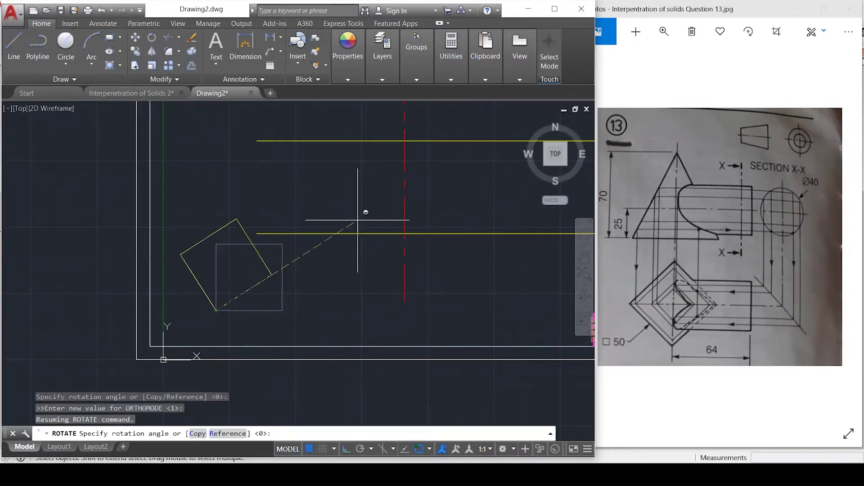
{"action": "key", "text": "F8"}
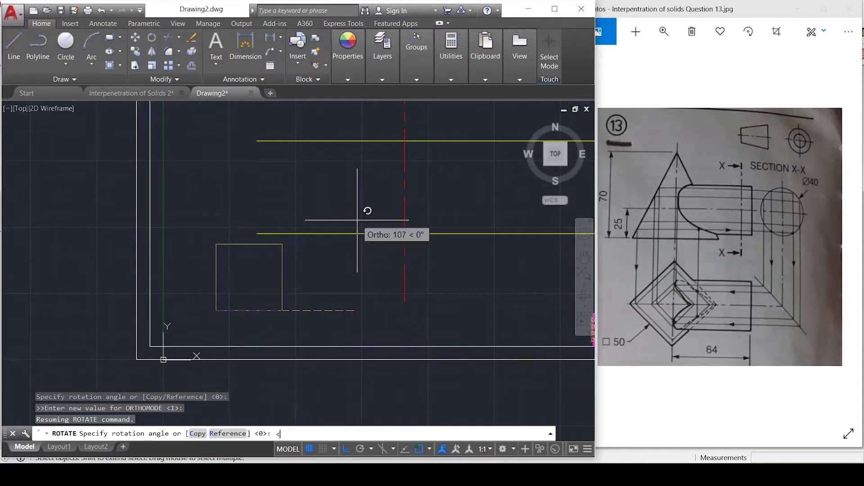
{"action": "key", "text": "Return"}
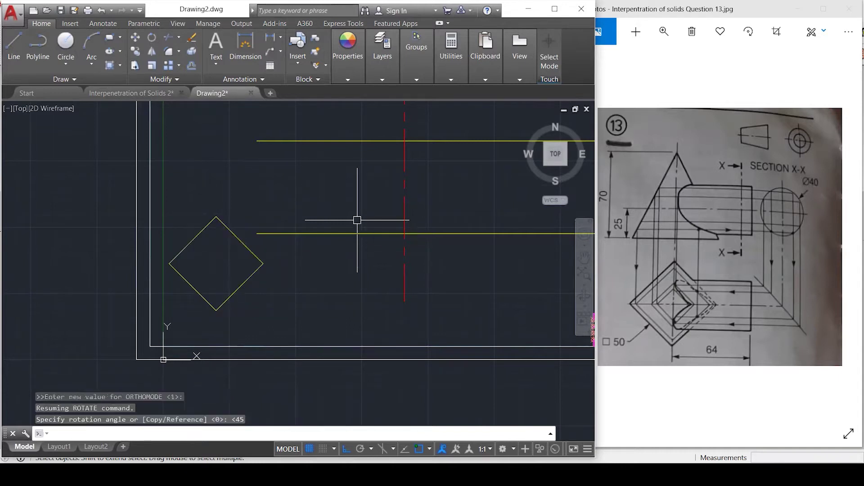
{"action": "key", "text": "Escape"}
{"action": "key", "text": "Escape"}
{"action": "key", "text": "Escape"}
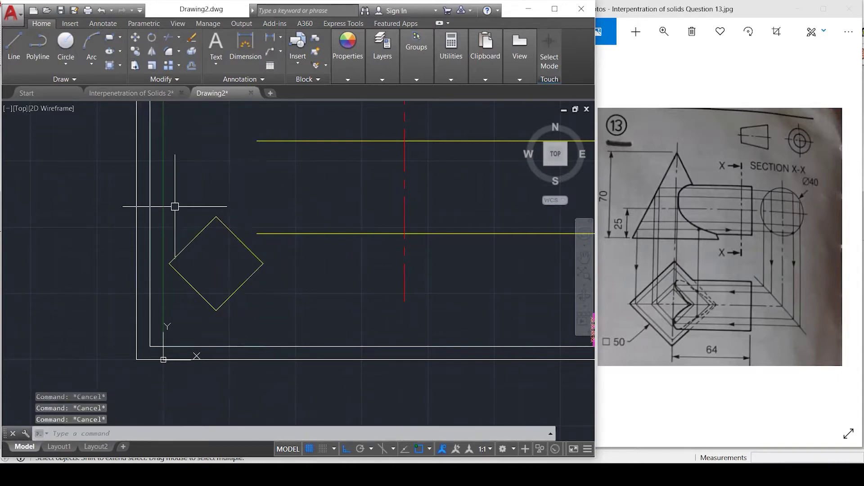
Move the diamond by its top corner to the intersection of the axis line and the base line.
{"action": "type", "text": "m"}
{"action": "key", "text": "Return"}
{"action": "left_click", "coordinate": [176, 181]}
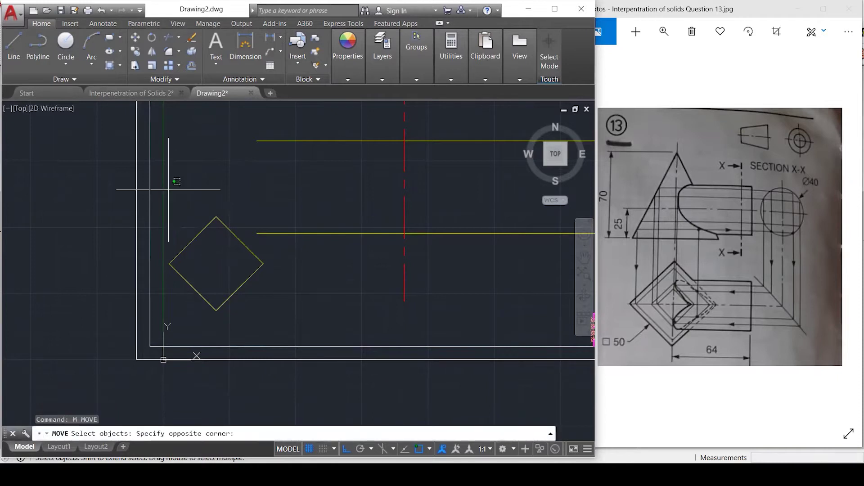
{"action": "left_click", "coordinate": [276, 317]}
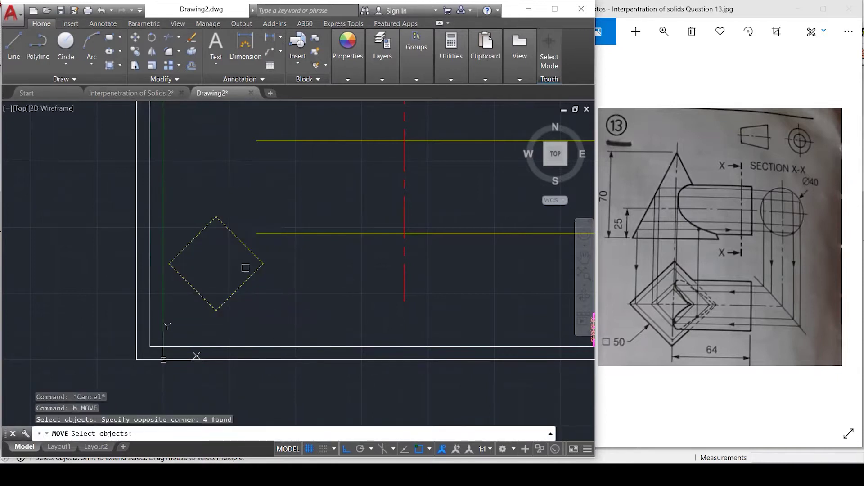
{"action": "key", "text": "Return"}
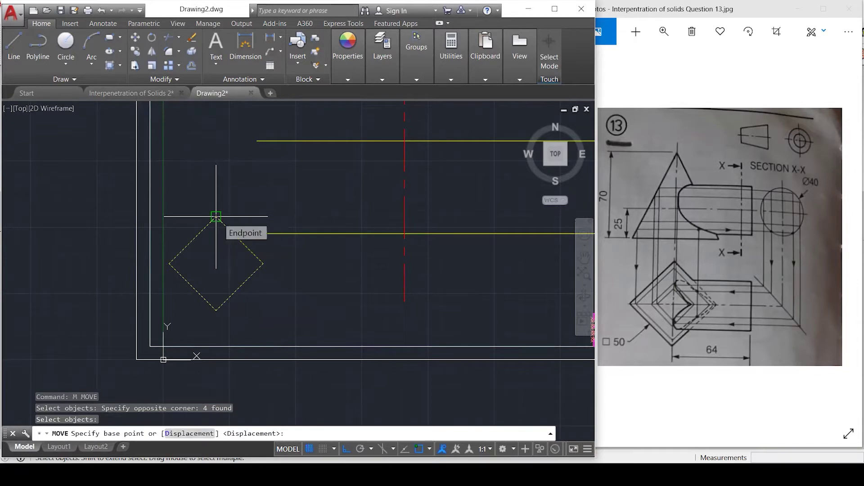
{"action": "left_click", "coordinate": [216, 216]}
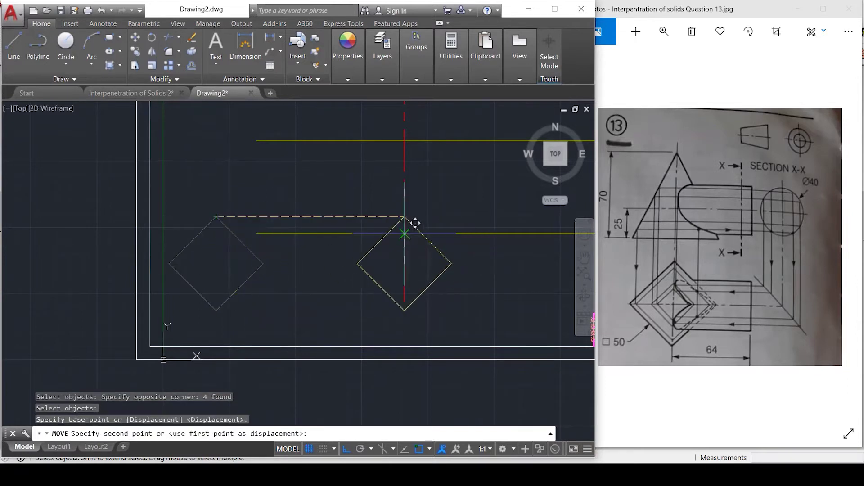
{"action": "left_click", "coordinate": [404, 234]}
Draw vertical projection lines from the diamond's right and left corners up to the base line.
{"action": "scroll", "coordinate": [329, 281], "scroll_direction": "down", "scroll_amount": 1}
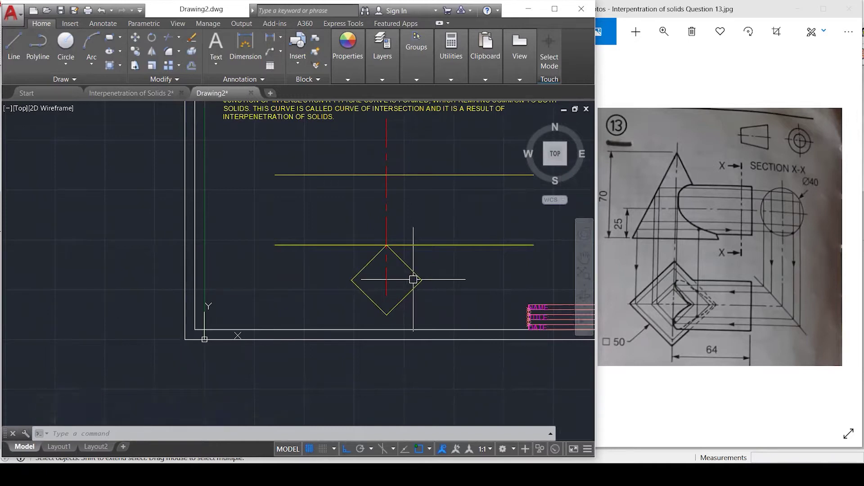
{"action": "type", "text": "l"}
{"action": "key", "text": "Return"}
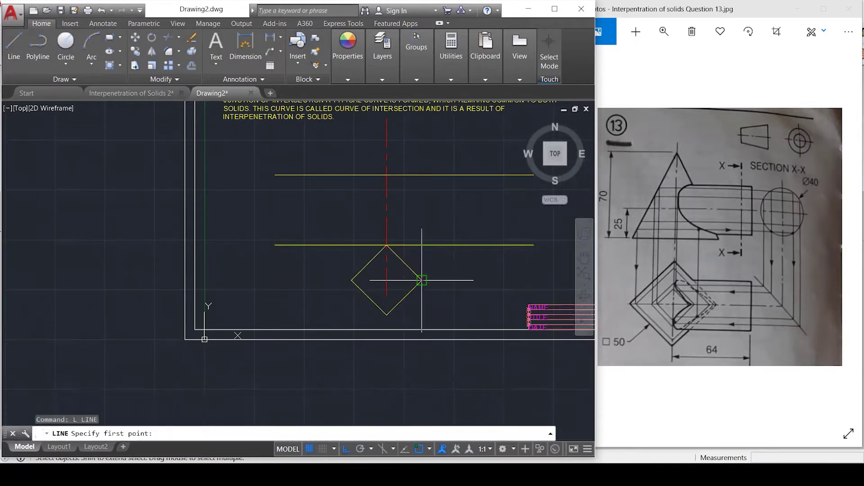
{"action": "left_click", "coordinate": [421, 281]}
{"action": "left_click", "coordinate": [422, 245]}
{"action": "key", "text": "Return"}
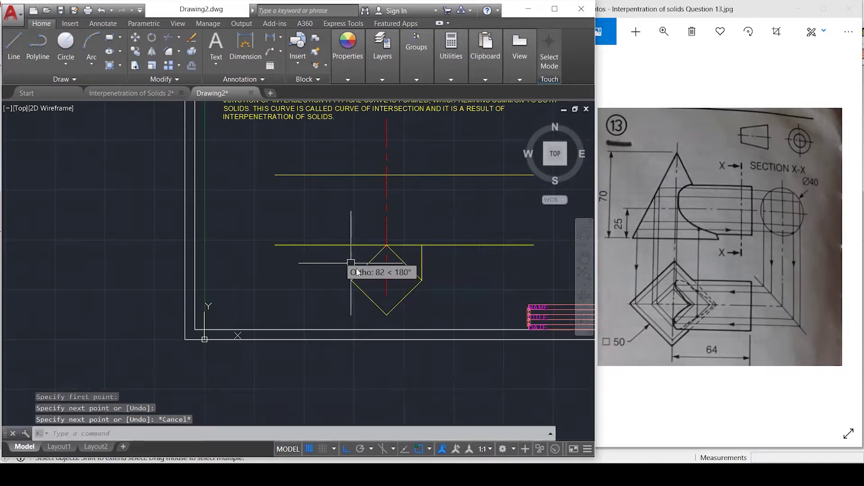
{"action": "key", "text": "Return"}
{"action": "left_click", "coordinate": [351, 281]}
{"action": "left_click", "coordinate": [351, 245]}
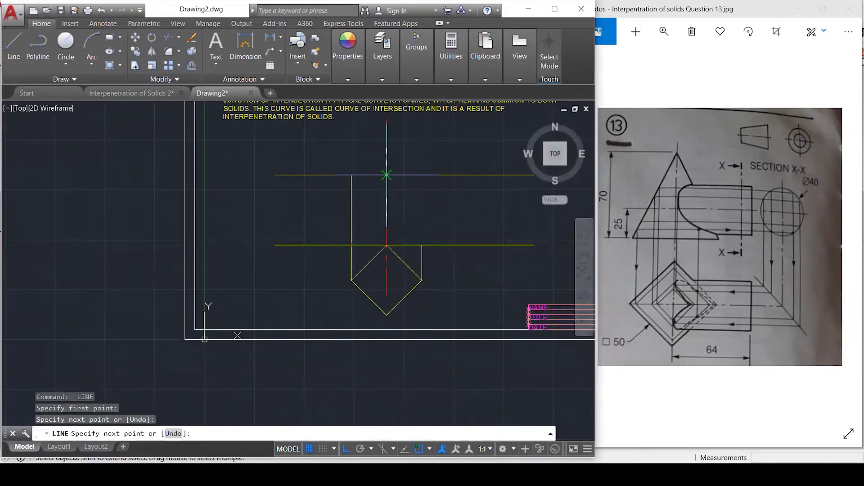
Draw the pyramid's sloping edges from the left projector up to the apex on the axis and down to the right projector.
{"action": "left_click", "coordinate": [386, 175]}
{"action": "left_click", "coordinate": [422, 245]}
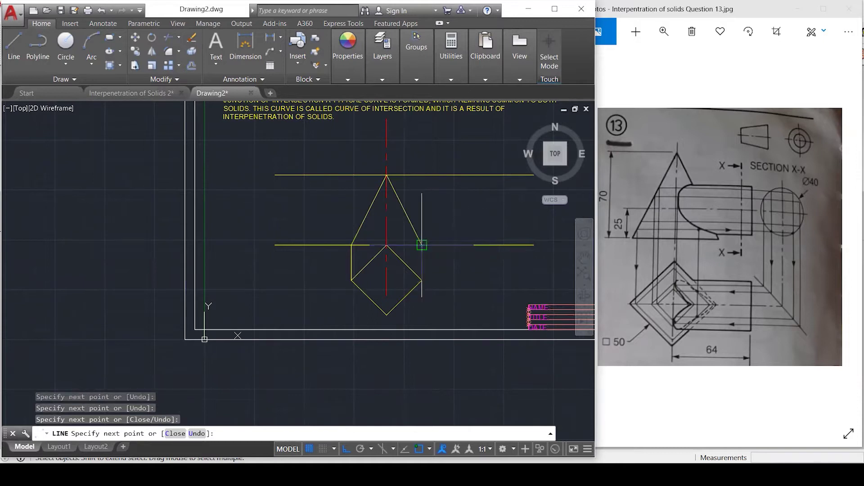
{"action": "key", "text": "Escape"}
{"action": "key", "text": "Escape"}
{"action": "key", "text": "Escape"}
{"action": "key", "text": "Escape"}
{"action": "scroll", "coordinate": [266, 307], "scroll_direction": "down", "scroll_amount": 2}
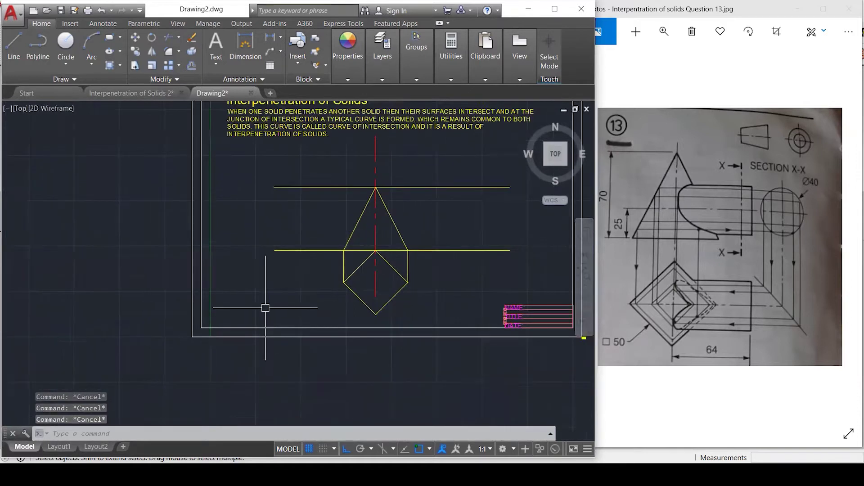
Try to move the diamond's four sides by their shared top corner.
{"action": "scroll", "coordinate": [399, 260], "scroll_direction": "up", "scroll_amount": 1}
{"action": "scroll", "coordinate": [399, 260], "scroll_direction": "up", "scroll_amount": 1}
{"action": "type", "text": "m"}
{"action": "key", "text": "Return"}
{"action": "key", "text": "Escape"}
{"action": "scroll", "coordinate": [426, 349], "scroll_direction": "up", "scroll_amount": 1}
{"action": "left_click", "coordinate": [426, 348]}
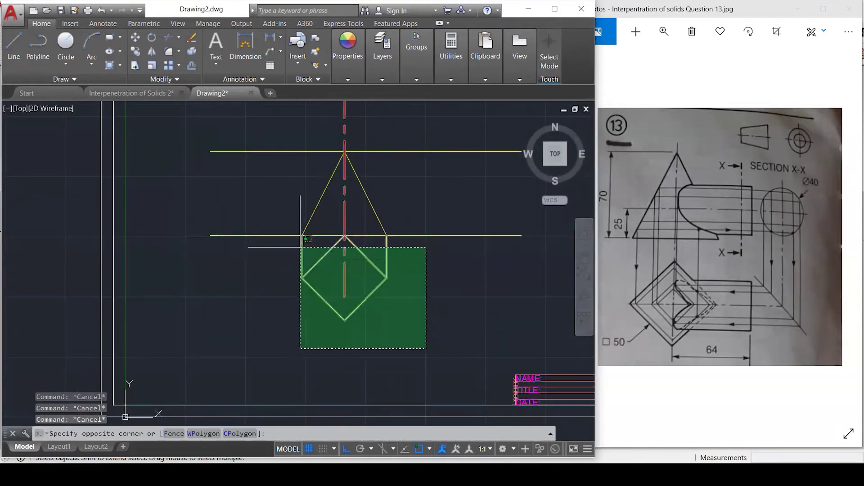
{"action": "left_click", "coordinate": [388, 268]}
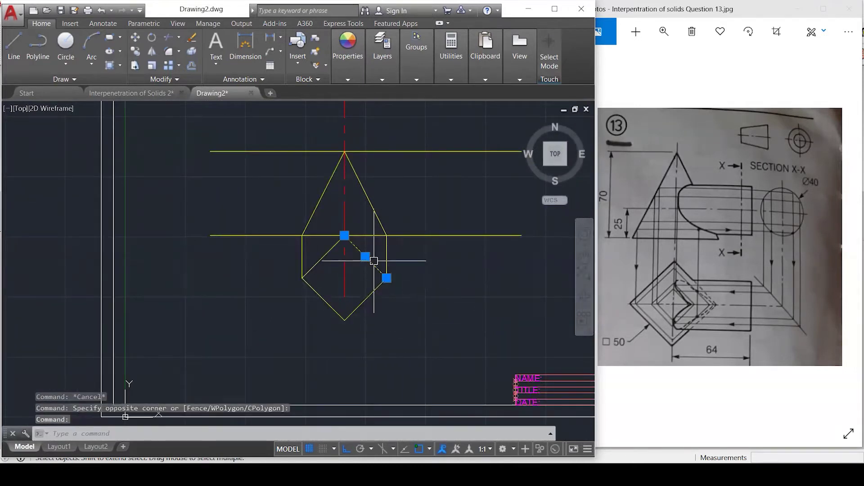
{"action": "left_click", "coordinate": [380, 289]}
{"action": "left_click", "coordinate": [315, 281]}
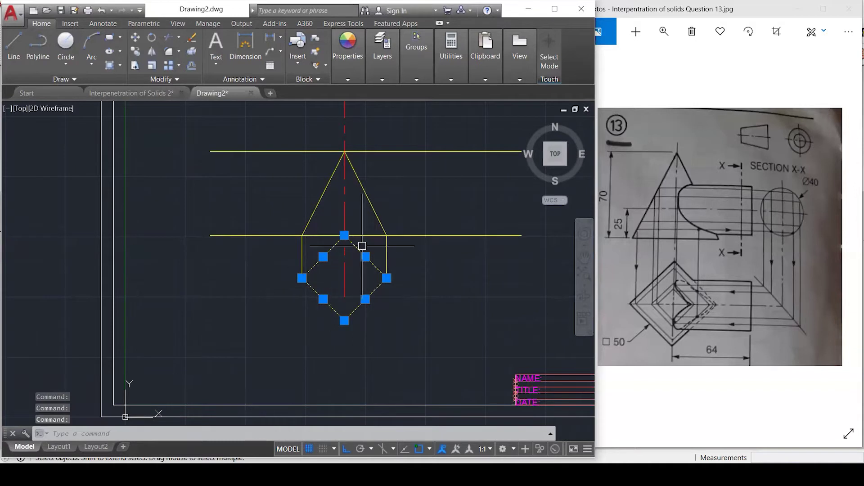
{"action": "type", "text": "m"}
{"action": "key", "text": "Return"}
{"action": "left_click", "coordinate": [344, 236]}
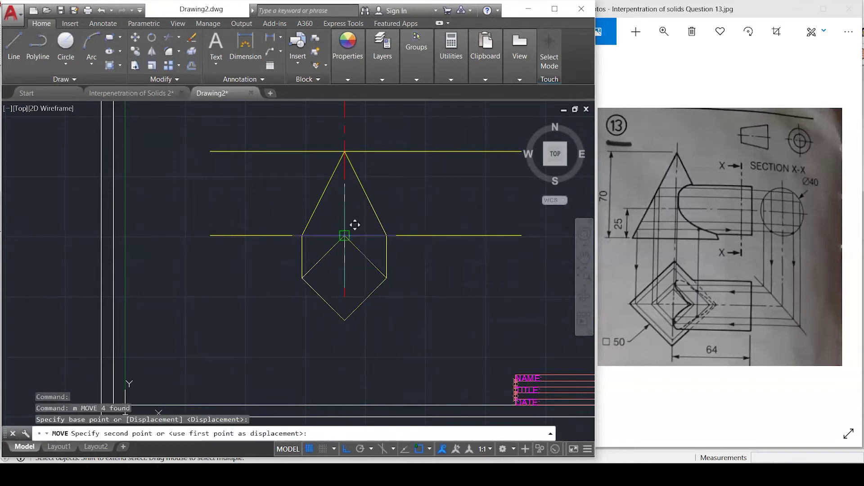
{"action": "left_click", "coordinate": [345, 235]}
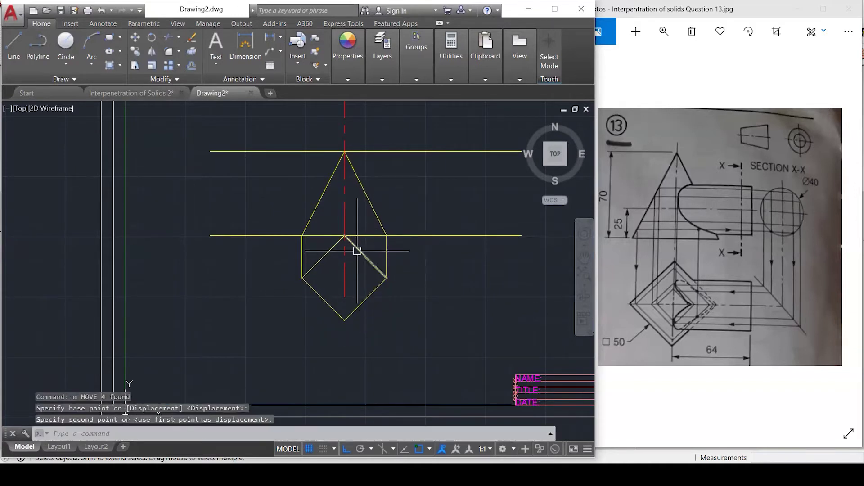
Move the diamond and its two vertical projectors straight down so the diamond's top corner meets the axis line's lower end.
{"action": "left_click", "coordinate": [270, 214]}
{"action": "left_click", "coordinate": [409, 320]}
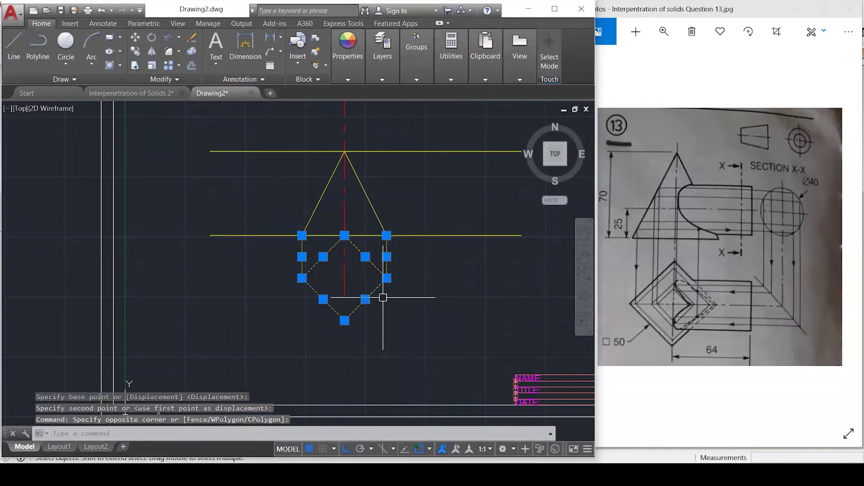
{"action": "type", "text": "m"}
{"action": "key", "text": "Return"}
{"action": "left_click", "coordinate": [346, 237]}
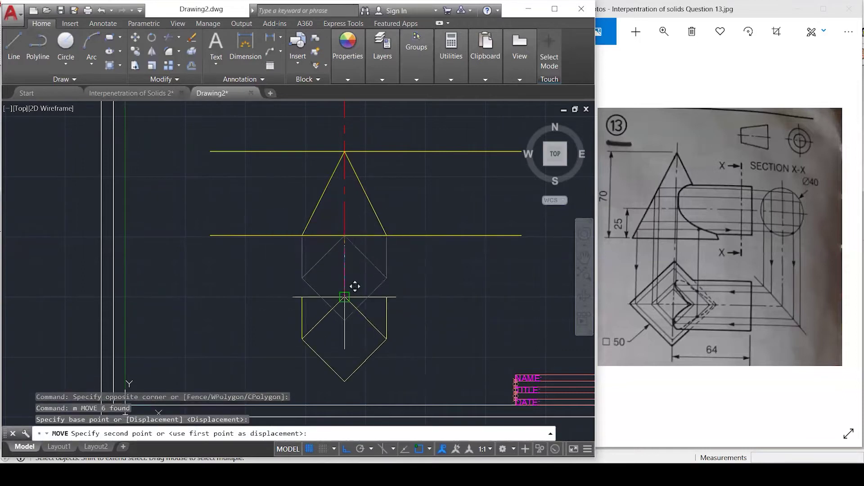
{"action": "key", "text": "Escape"}
{"action": "key", "text": "Escape"}
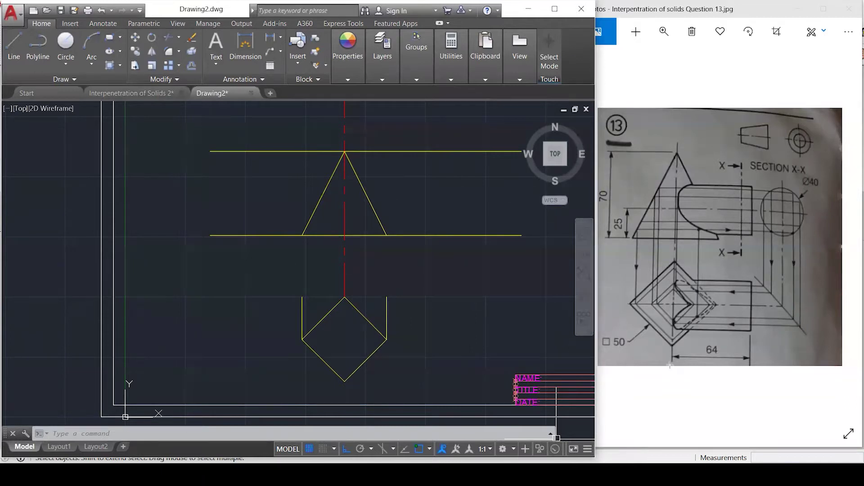
{"action": "left_click_drag", "start_coordinate": [693, 356], "coordinate": [706, 357]}
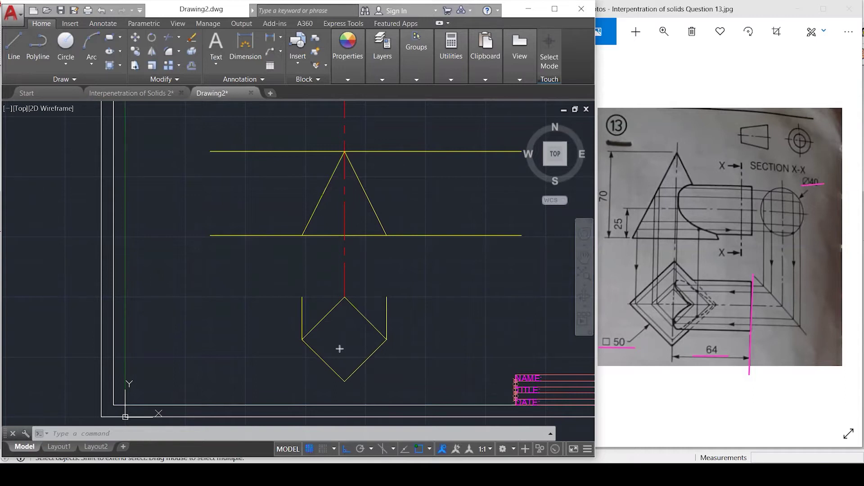
{"action": "key", "text": "Escape"}
{"action": "key", "text": "Escape"}
{"action": "key", "text": "Escape"}
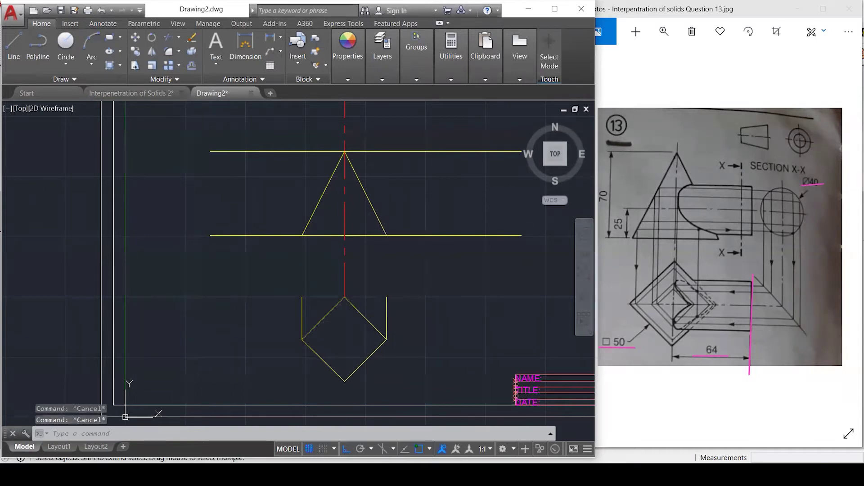
{"action": "type", "text": "m"}
{"action": "key", "text": "Return"}
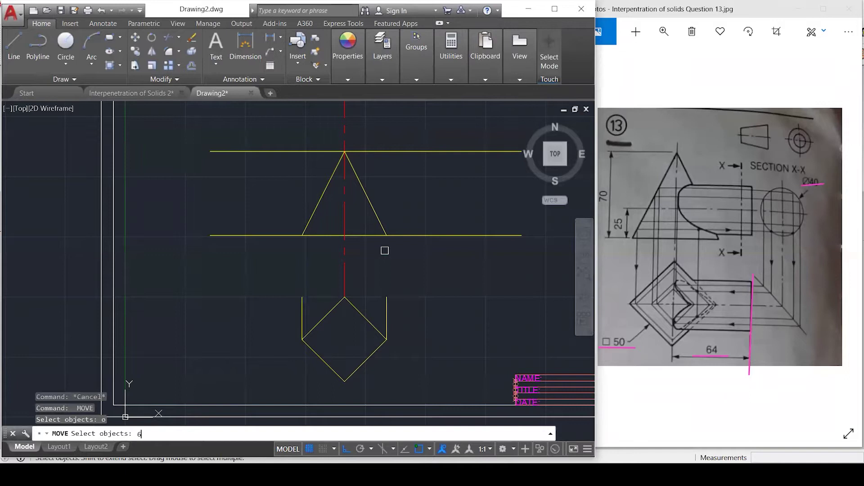
{"action": "key", "text": "Escape"}
{"action": "key", "text": "Escape"}
Offset the pyramid's vertical axis line by 64 to the right.
{"action": "type", "text": "o"}
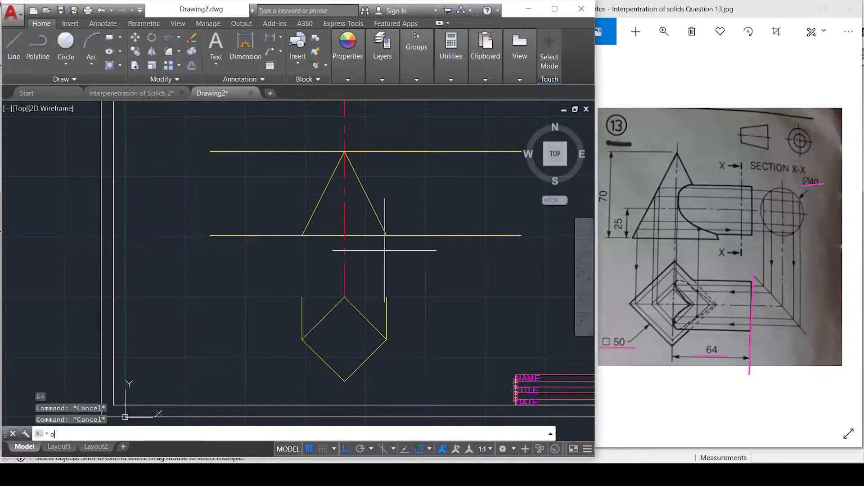
{"action": "key", "text": "Return"}
{"action": "type", "text": "6"}
{"action": "key", "text": "Return"}
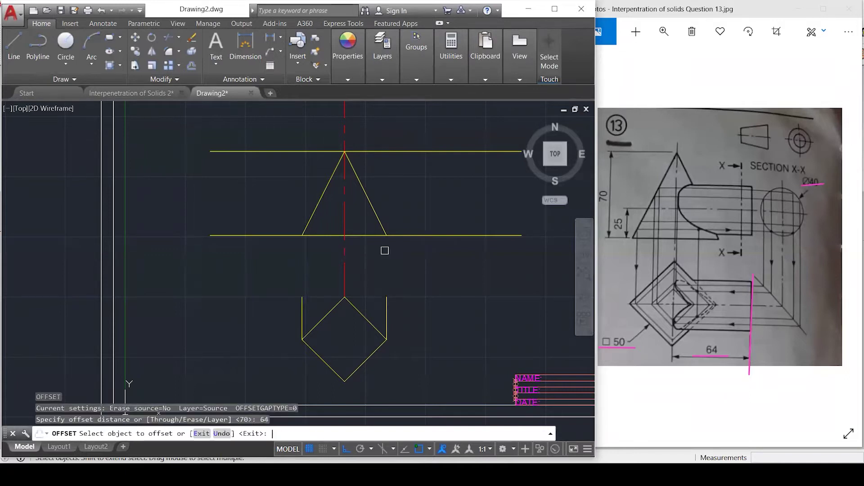
{"action": "left_click", "coordinate": [344, 270]}
{"action": "left_click", "coordinate": [511, 306]}
{"action": "key", "text": "Escape"}
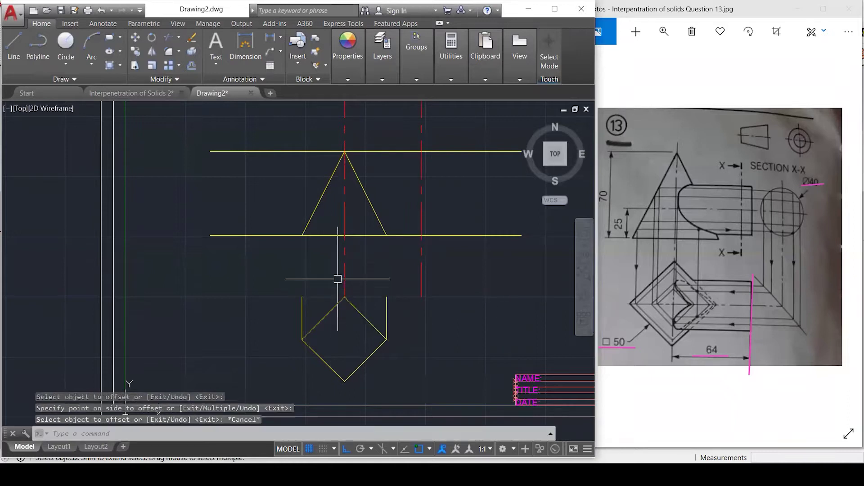
Stretch the lower ends of both vertical centre lines down to the inner border line of the drawing frame.
{"action": "left_click", "coordinate": [344, 270]}
{"action": "left_click", "coordinate": [344, 296]}
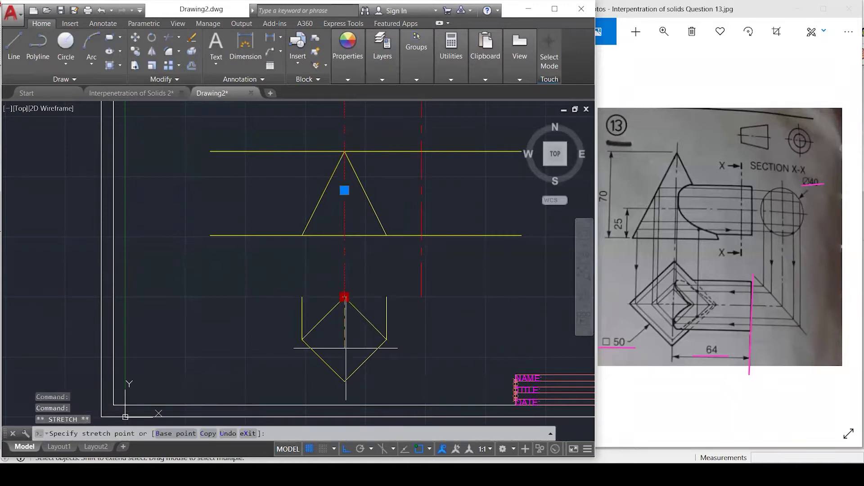
{"action": "left_click", "coordinate": [345, 405]}
{"action": "key", "text": "Escape"}
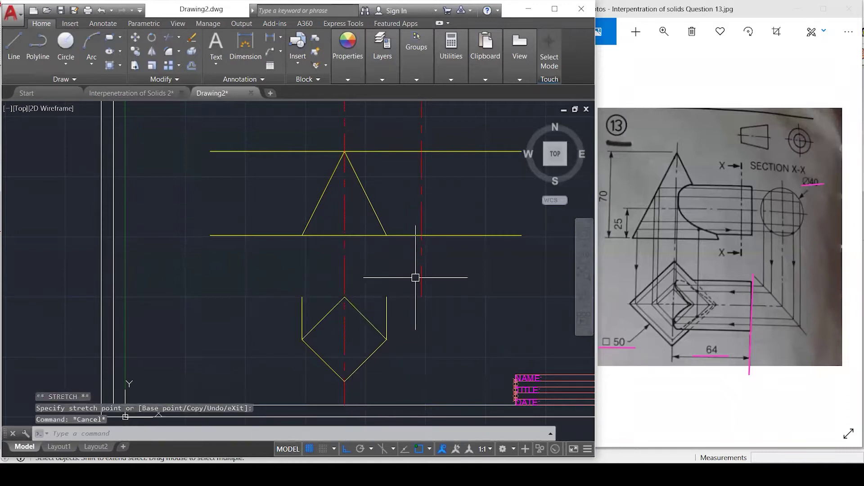
{"action": "left_click", "coordinate": [420, 276]}
{"action": "left_click", "coordinate": [421, 296]}
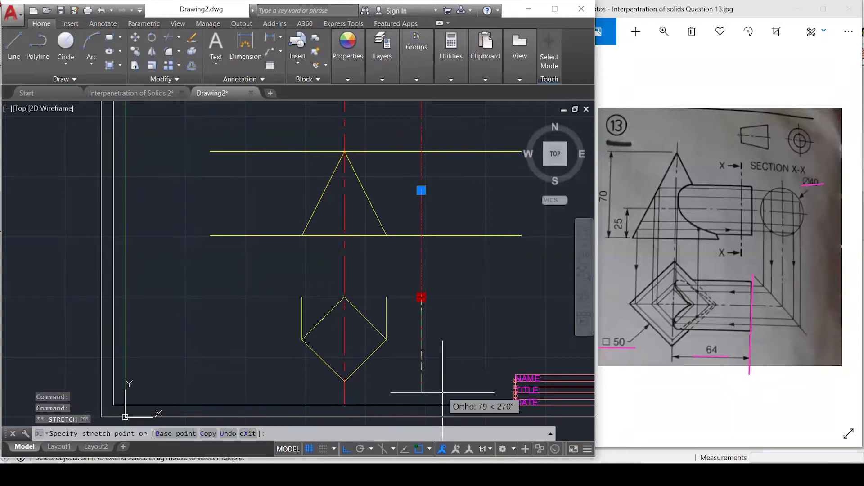
{"action": "left_click", "coordinate": [422, 404]}
{"action": "key", "text": "Escape"}
{"action": "key", "text": "Escape"}
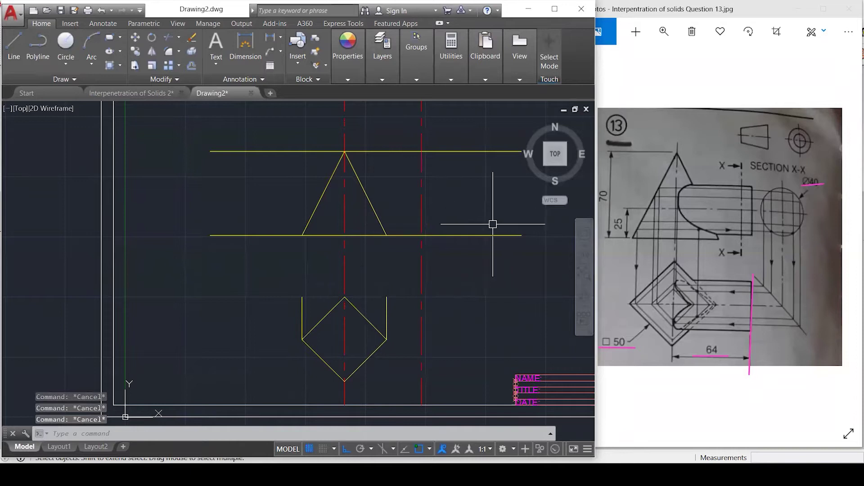
Offset the pyramid's base line upward by 25 to locate the cylinder's horizontal axis.
{"action": "type", "text": "o"}
{"action": "key", "text": "Return"}
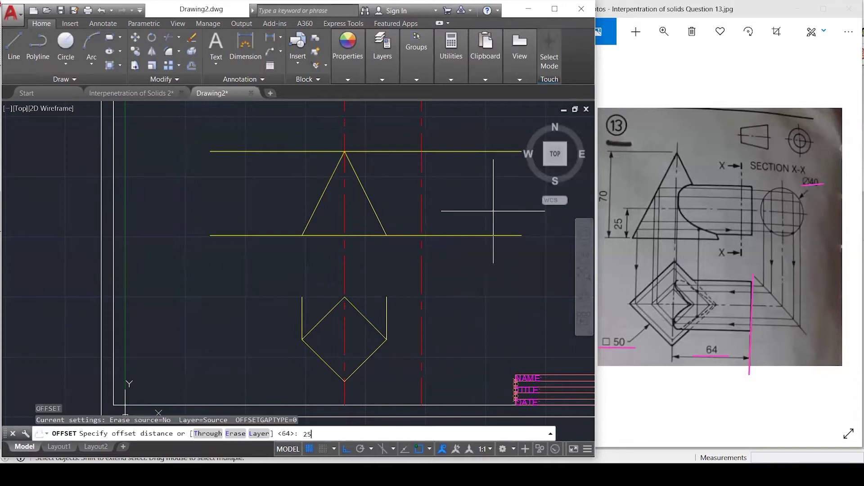
{"action": "type", "text": "25"}
{"action": "key", "text": "Return"}
{"action": "left_click", "coordinate": [450, 232]}
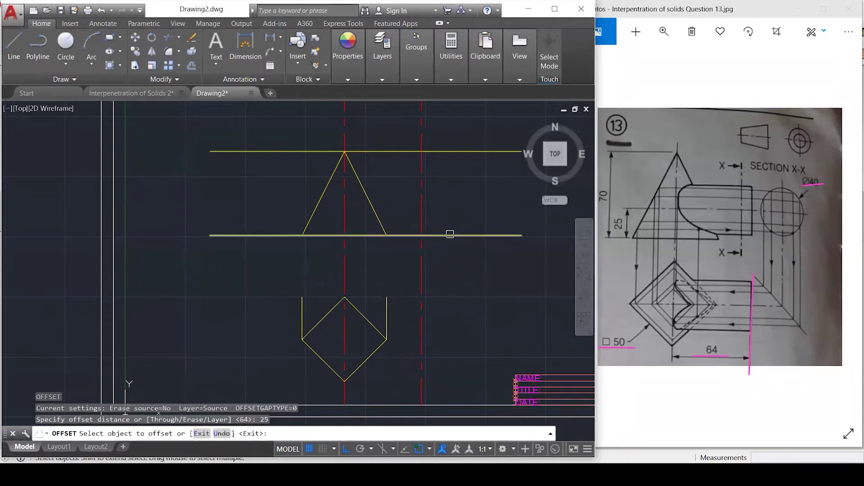
{"action": "left_click", "coordinate": [459, 189]}
{"action": "key", "text": "Escape"}
{"action": "key", "text": "Escape"}
Match the new horizontal axis line's properties to the red dashed vertical centre line.
{"action": "type", "text": "ma"}
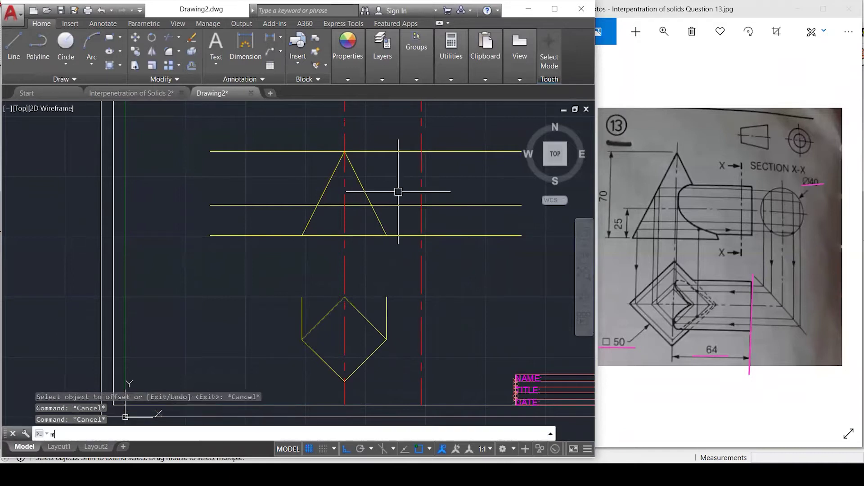
{"action": "key", "text": "Return"}
{"action": "left_click", "coordinate": [421, 227]}
{"action": "left_click", "coordinate": [408, 205]}
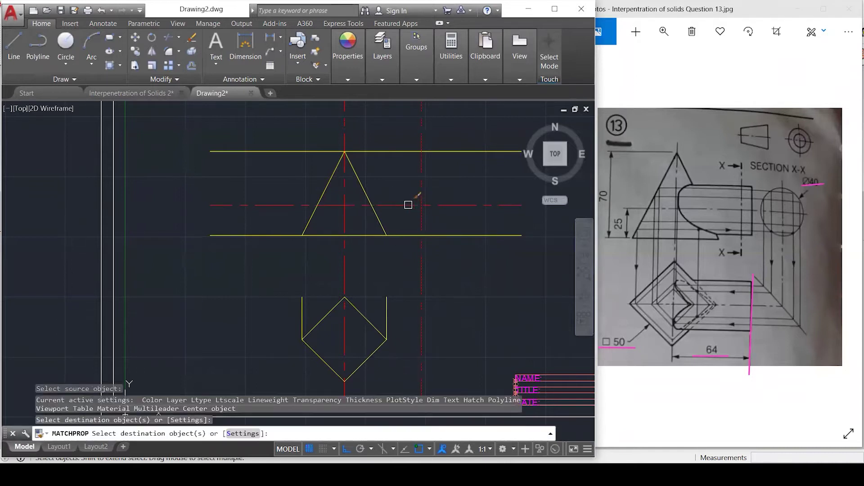
{"action": "key", "text": "Escape"}
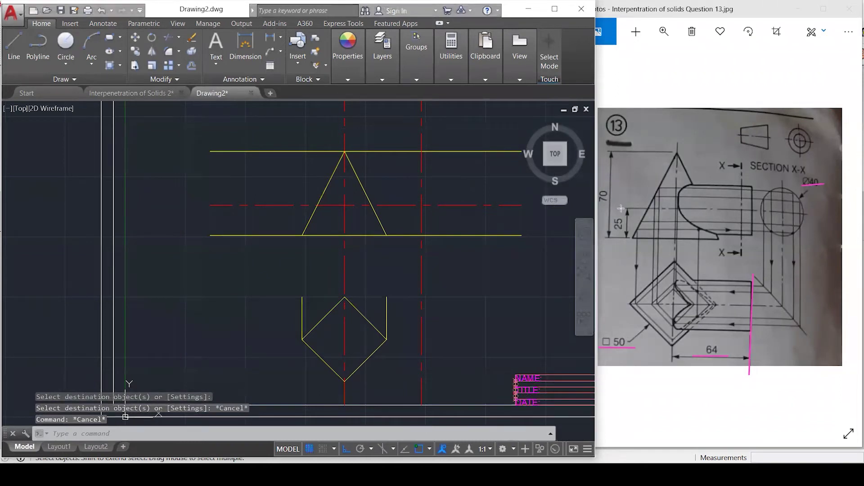
{"action": "left_click_drag", "start_coordinate": [797, 209], "coordinate": [812, 214]}
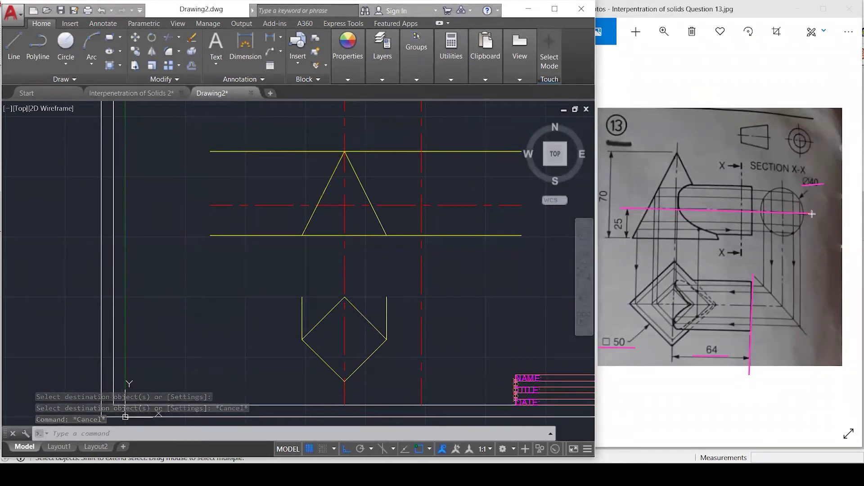
{"action": "left_click_drag", "start_coordinate": [788, 171], "coordinate": [790, 222]}
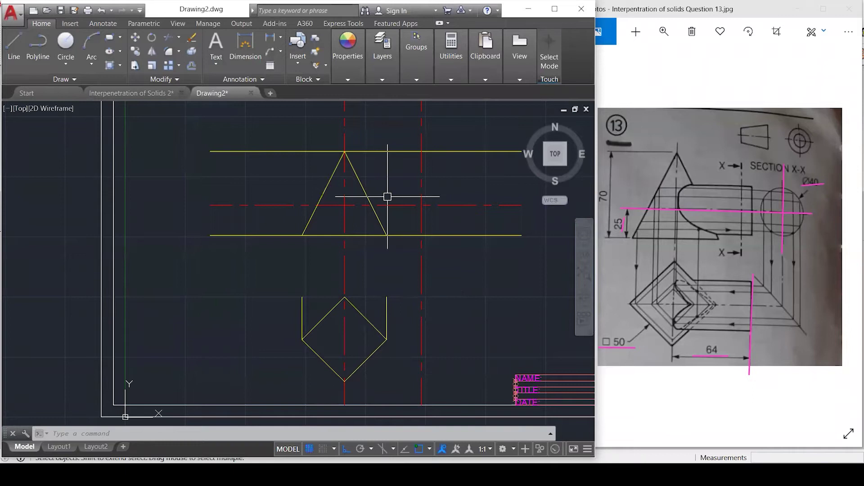
{"action": "key", "text": "Escape"}
{"action": "key", "text": "Escape"}
{"action": "key", "text": "Escape"}
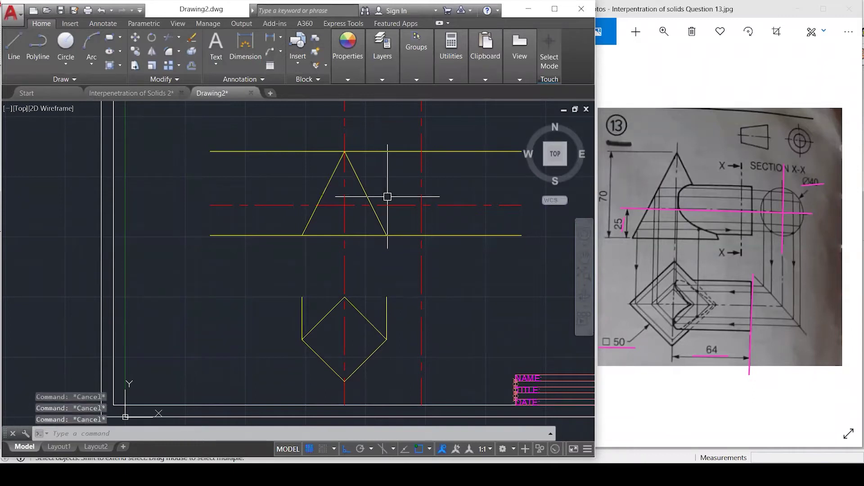
Draw a horizontal line through the diamond's left and right corners, extending it well beyond the diamond on both sides.
{"action": "type", "text": "l"}
{"action": "key", "text": "Return"}
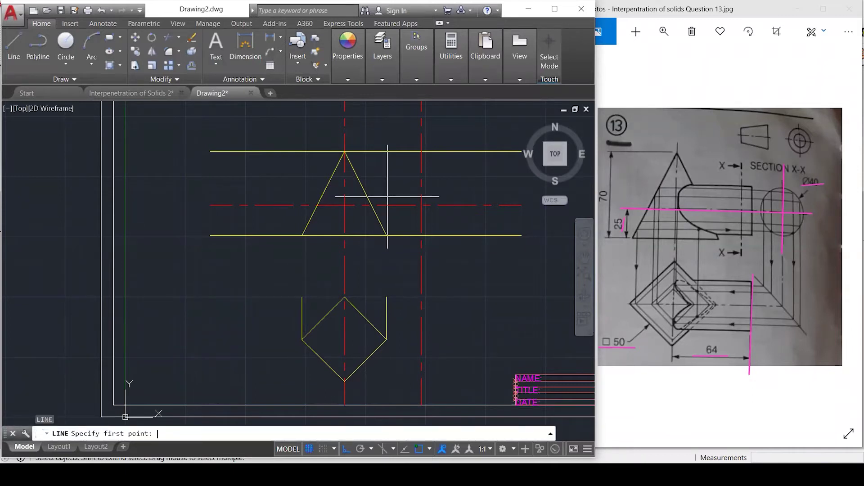
{"action": "left_click", "coordinate": [303, 339]}
{"action": "left_click", "coordinate": [493, 339]}
{"action": "key", "text": "Escape"}
{"action": "key", "text": "Escape"}
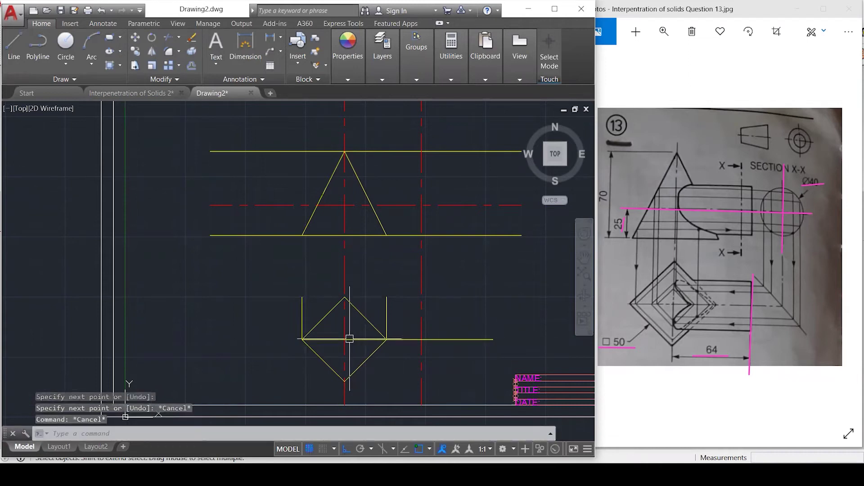
{"action": "left_click", "coordinate": [321, 340]}
{"action": "left_click", "coordinate": [306, 340]}
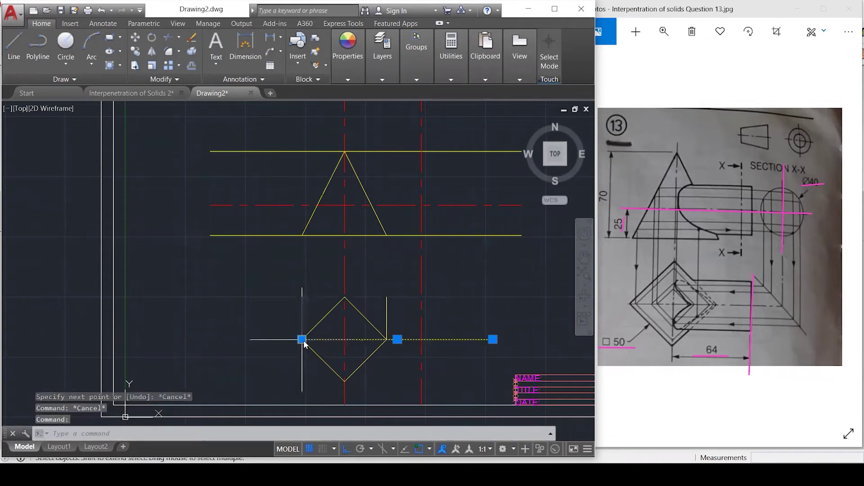
{"action": "left_click", "coordinate": [218, 339]}
{"action": "key", "text": "Escape"}
Match the properties of the horizontal line through the diamond to the vertical centre line offset from the axis.
{"action": "type", "text": "m"}
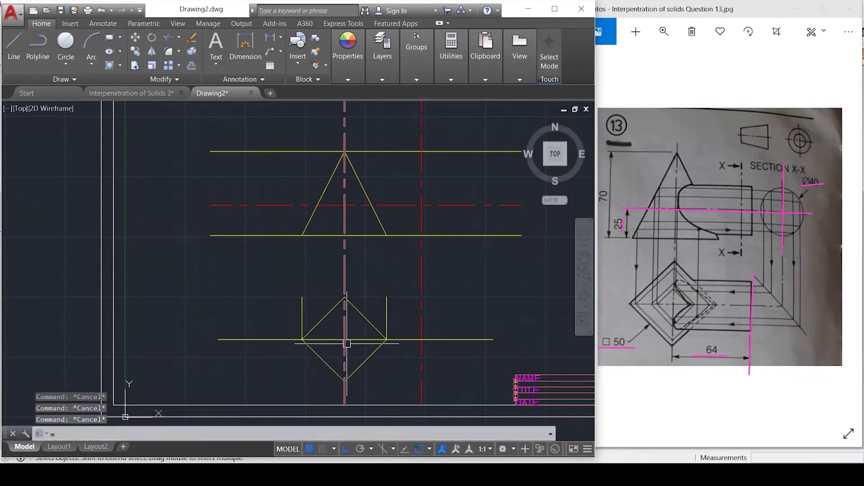
{"action": "type", "text": "a"}
{"action": "key", "text": "Return"}
{"action": "left_click", "coordinate": [421, 356]}
{"action": "left_click", "coordinate": [367, 340]}
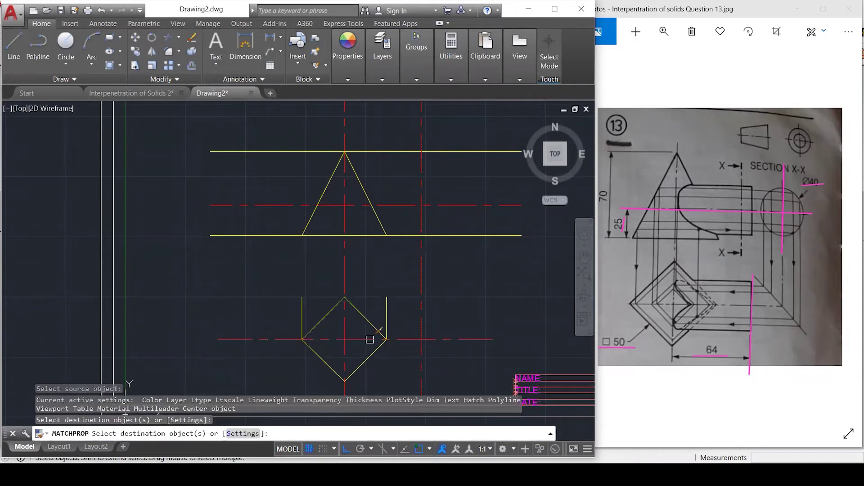
{"action": "key", "text": "Escape"}
{"action": "key", "text": "Escape"}
{"action": "key", "text": "Escape"}
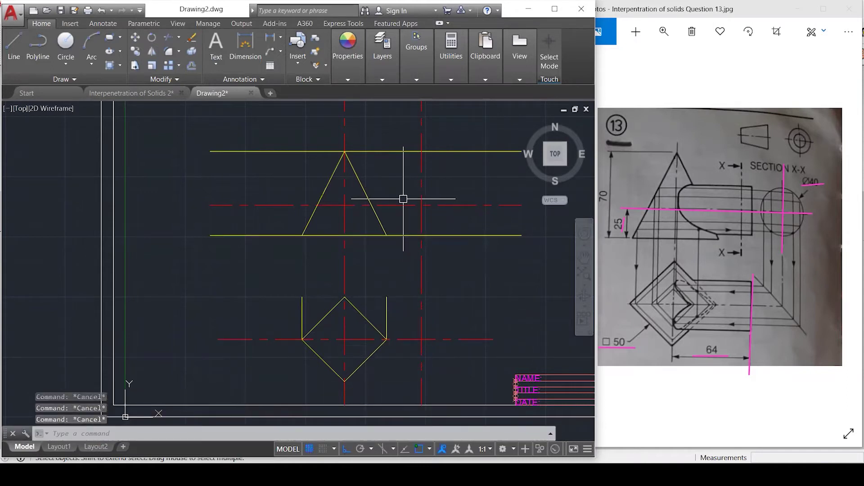
Offset the vertical centre line beside the pyramid by 10 to the right, and offset the resulting line another 10 outward.
{"action": "left_click", "coordinate": [401, 202]}
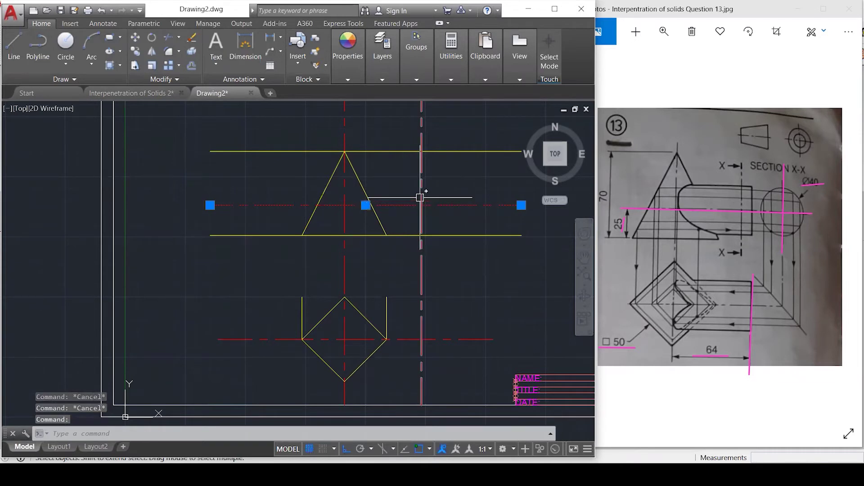
{"action": "left_click", "coordinate": [419, 193]}
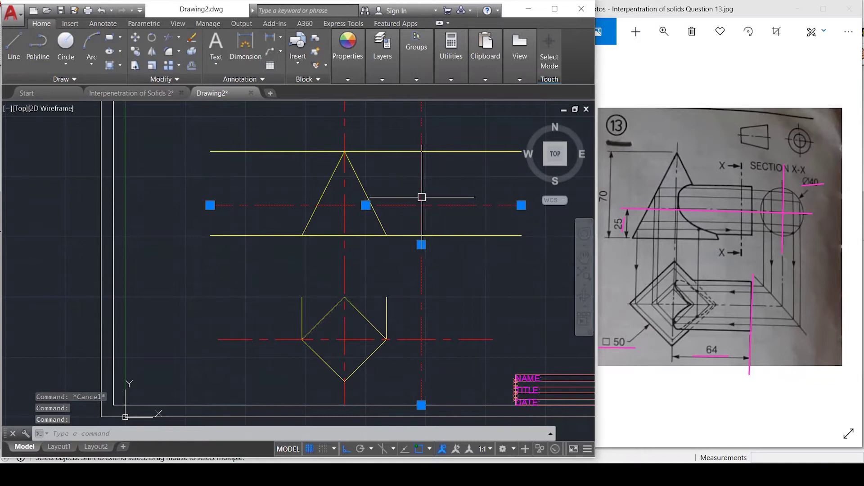
{"action": "key", "text": "Escape"}
{"action": "type", "text": "o"}
{"action": "key", "text": "Return"}
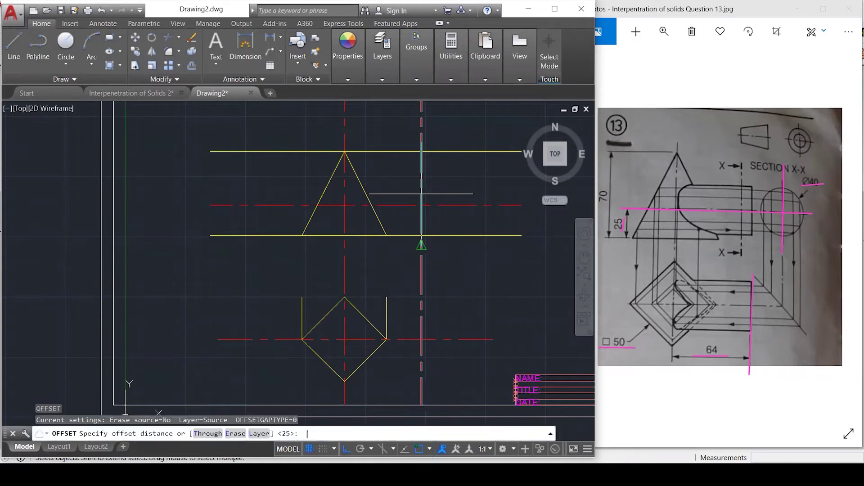
{"action": "key", "text": "Return"}
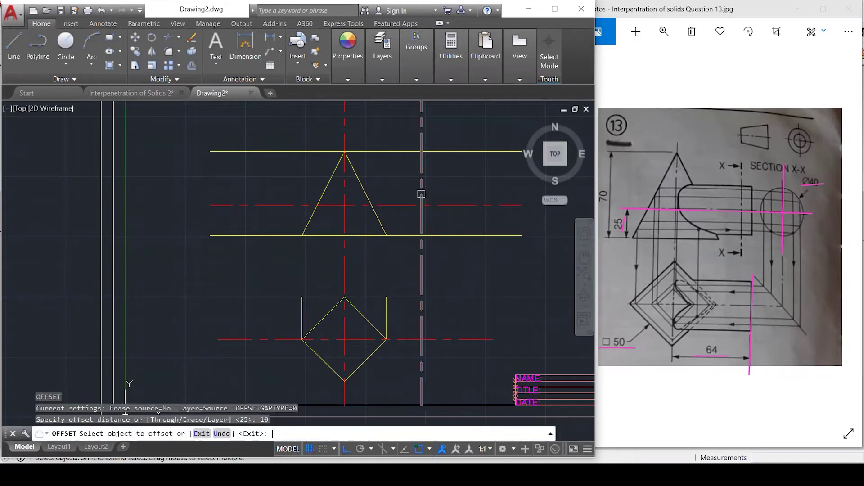
{"action": "left_click", "coordinate": [421, 169]}
{"action": "left_click", "coordinate": [463, 189]}
{"action": "left_click", "coordinate": [432, 198]}
{"action": "left_click", "coordinate": [464, 189]}
{"action": "key", "text": "Escape"}
{"action": "key", "text": "Escape"}
{"action": "key", "text": "Escape"}
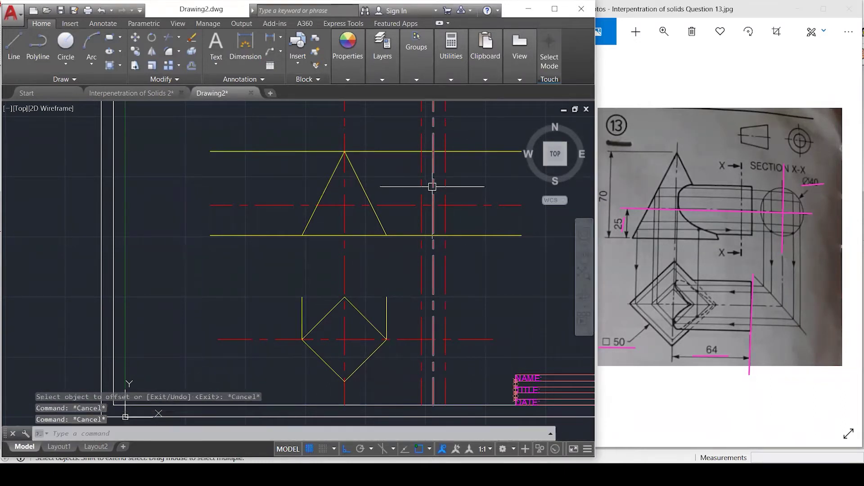
Offset the pyramid's base line downward by 10.
{"action": "type", "text": "o"}
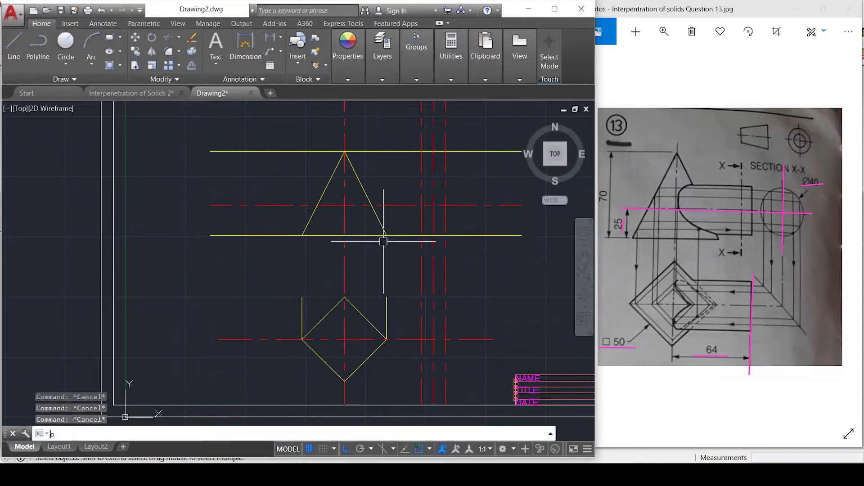
{"action": "key", "text": "Return"}
{"action": "type", "text": "10"}
{"action": "key", "text": "Return"}
{"action": "left_click", "coordinate": [406, 233]}
{"action": "left_click", "coordinate": [395, 270]}
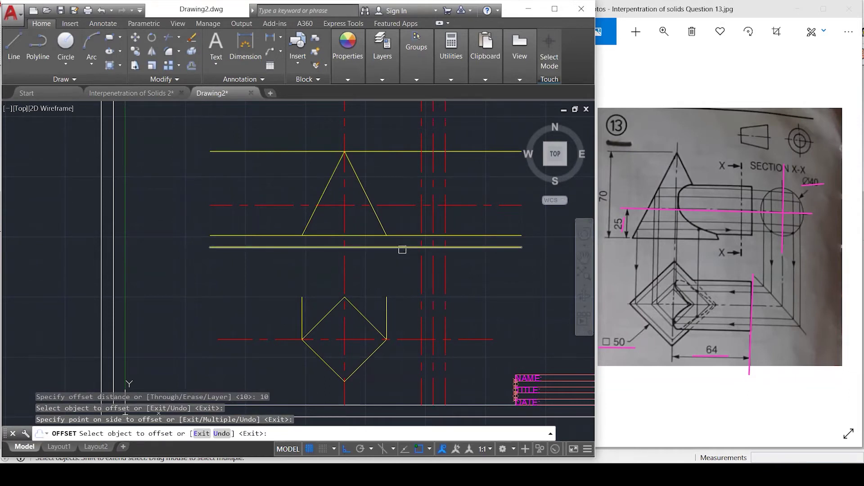
{"action": "key", "text": "Escape"}
{"action": "key", "text": "Escape"}
{"action": "key", "text": "Escape"}
{"action": "key", "text": "Escape"}
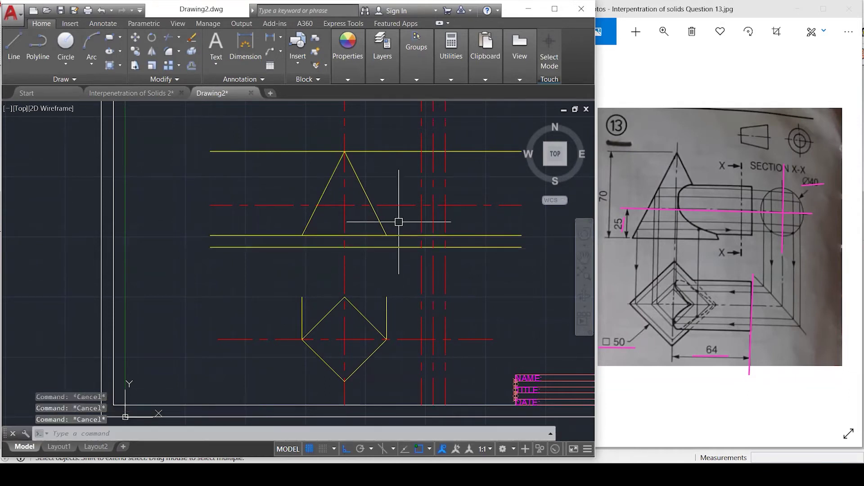
Fillet the original base line with both sloping sides of the pyramid so that it ends at the base corners.
{"action": "type", "text": "f"}
{"action": "key", "text": "Return"}
{"action": "left_click", "coordinate": [380, 225]}
{"action": "key", "text": "Return"}
{"action": "left_click", "coordinate": [376, 235]}
{"action": "left_click", "coordinate": [311, 220]}
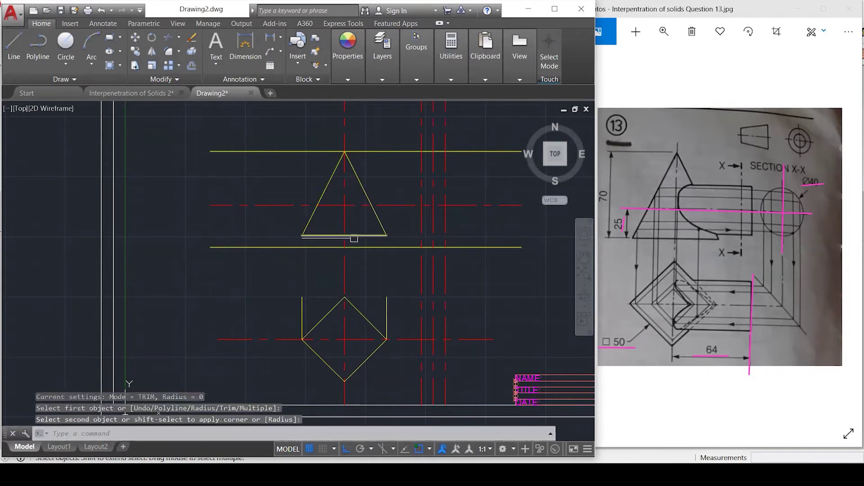
{"action": "key", "text": "Escape"}
{"action": "key", "text": "Escape"}
{"action": "key", "text": "Escape"}
Put the first vertical offset line and the horizontal line below the pyramid on layer 0.
{"action": "left_click", "coordinate": [433, 270]}
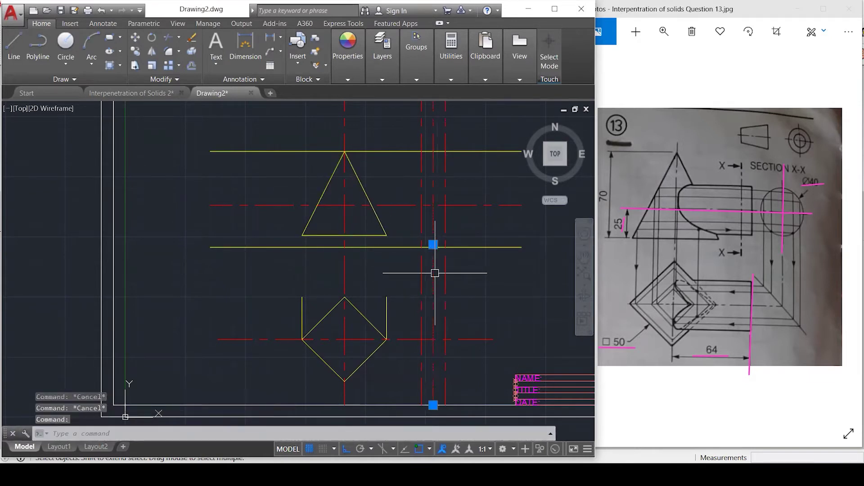
{"action": "left_click", "coordinate": [397, 247]}
{"action": "left_click", "coordinate": [372, 65]}
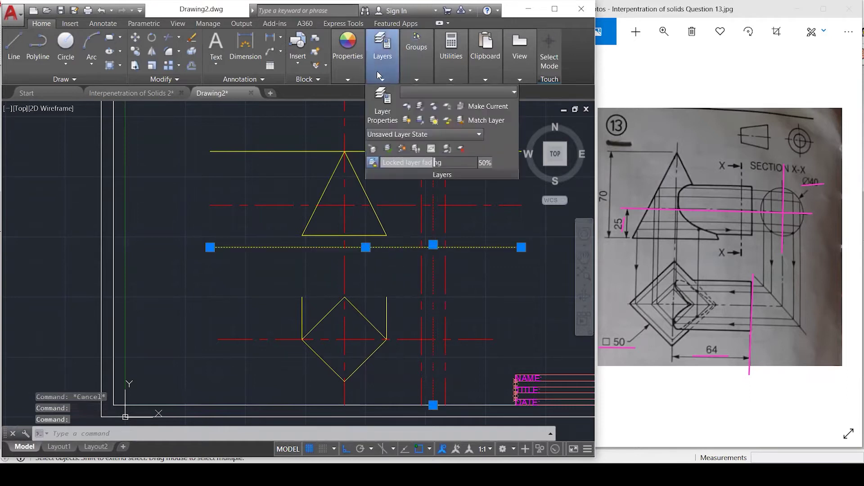
{"action": "left_click", "coordinate": [417, 87]}
{"action": "left_click", "coordinate": [480, 104]}
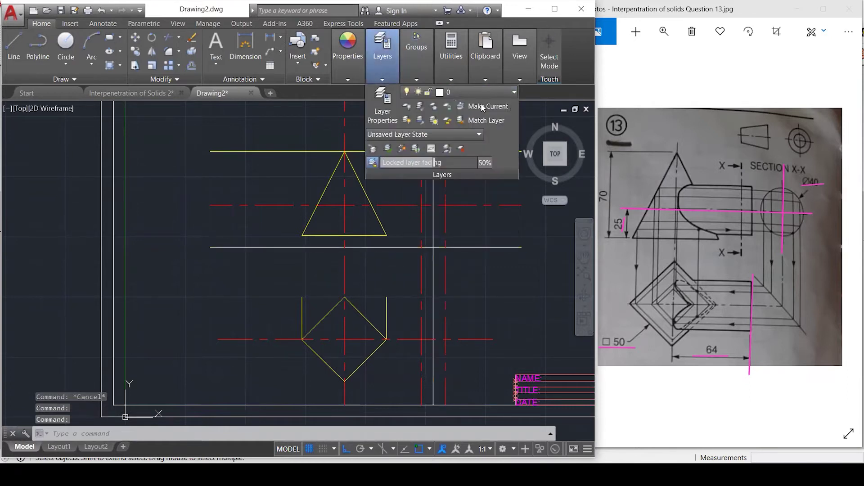
{"action": "key", "text": "Escape"}
{"action": "key", "text": "Escape"}
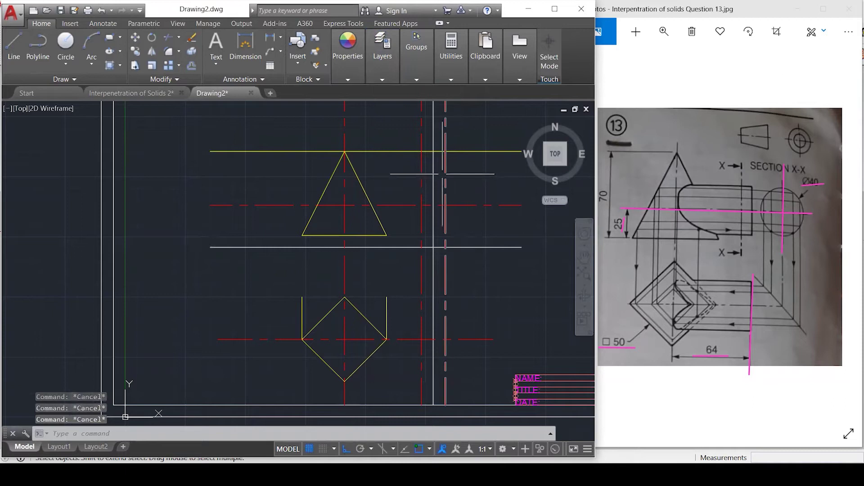
{"action": "left_click", "coordinate": [421, 188]}
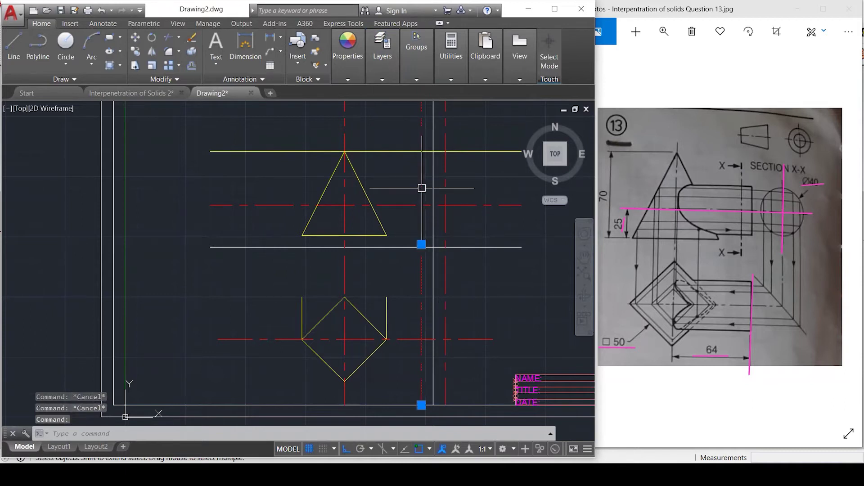
{"action": "left_click_drag", "start_coordinate": [422, 187], "coordinate": [446, 163]}
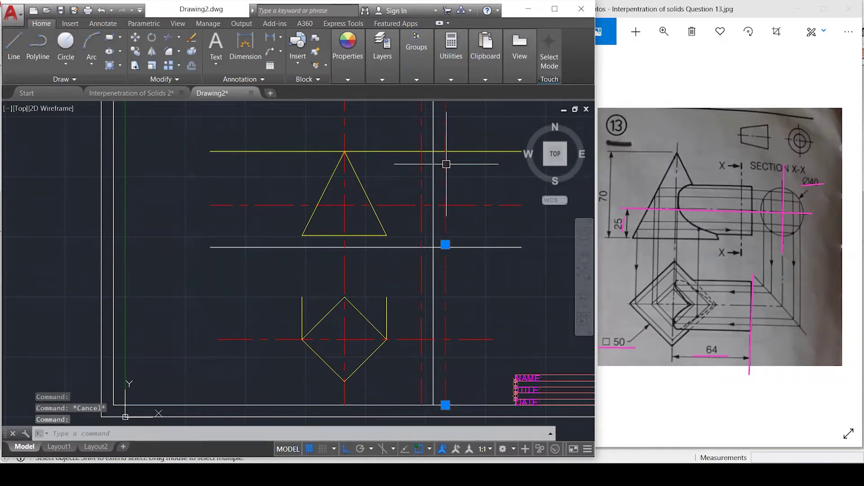
{"action": "key", "text": "Escape"}
{"action": "key", "text": "Escape"}
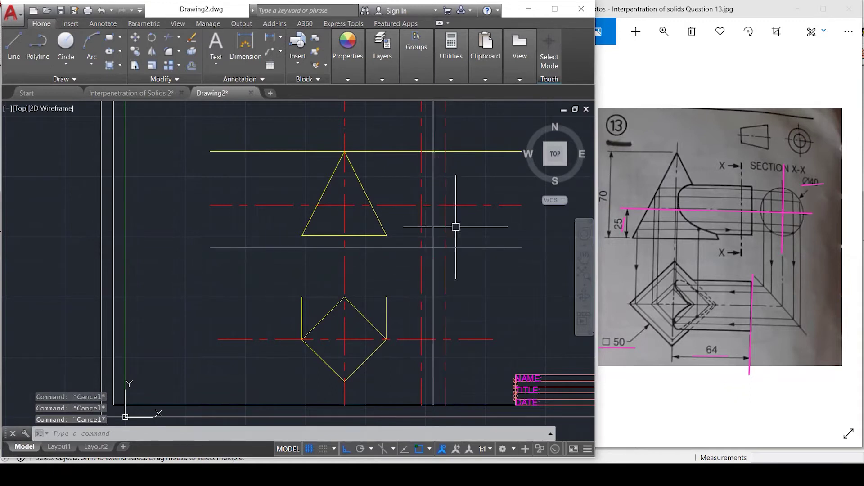
Draw a 40 diameter circle centred where the cylinder's horizontal axis crosses the outermost vertical centre line.
{"action": "mouse_move", "coordinate": [450, 205]}
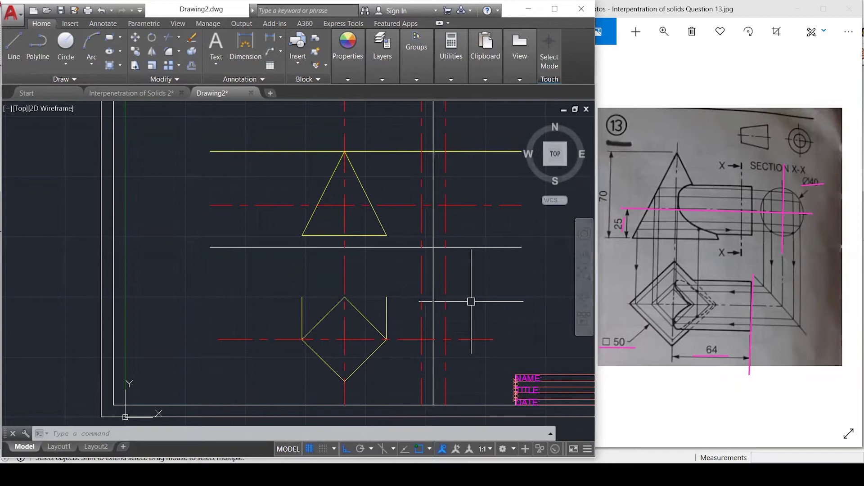
{"action": "type", "text": "c"}
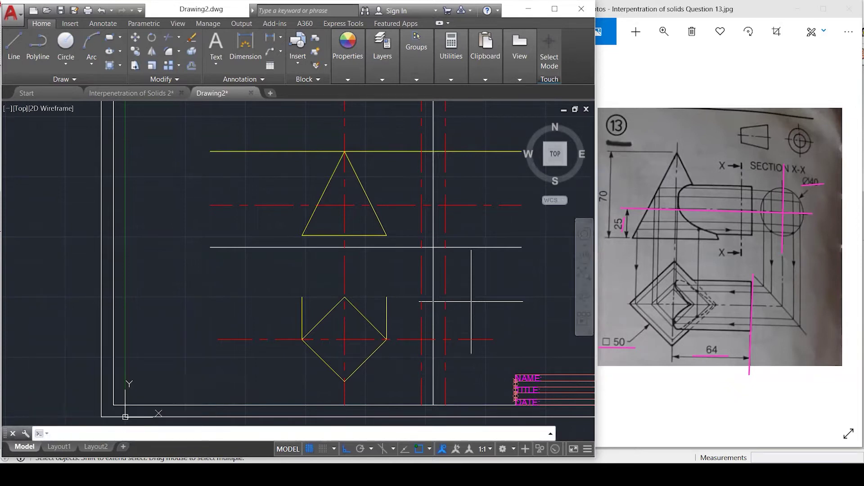
{"action": "key", "text": "Return"}
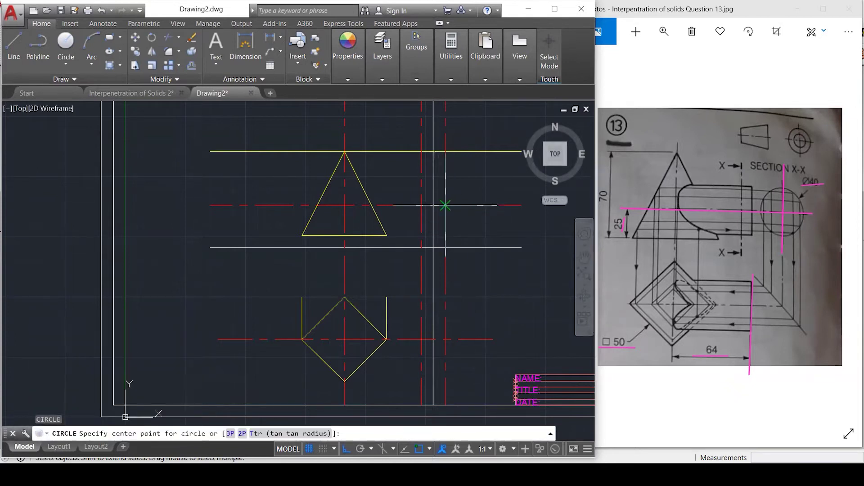
{"action": "left_click", "coordinate": [445, 205]}
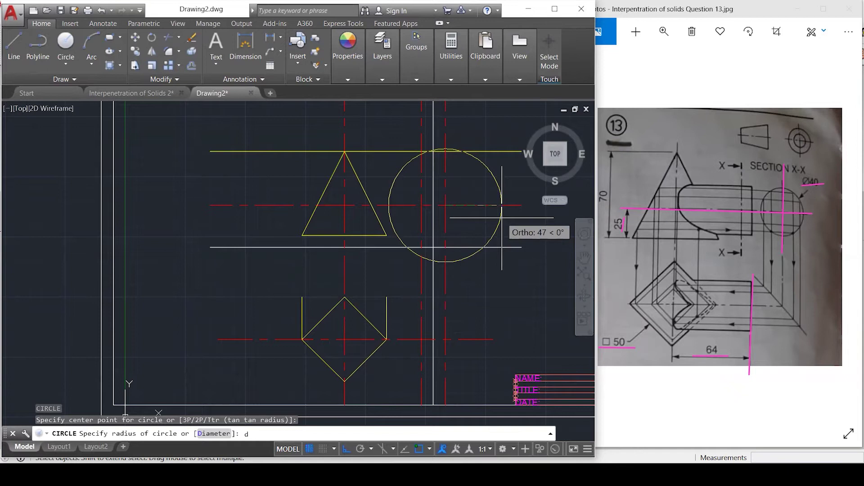
{"action": "type", "text": "d"}
{"action": "key", "text": "Return"}
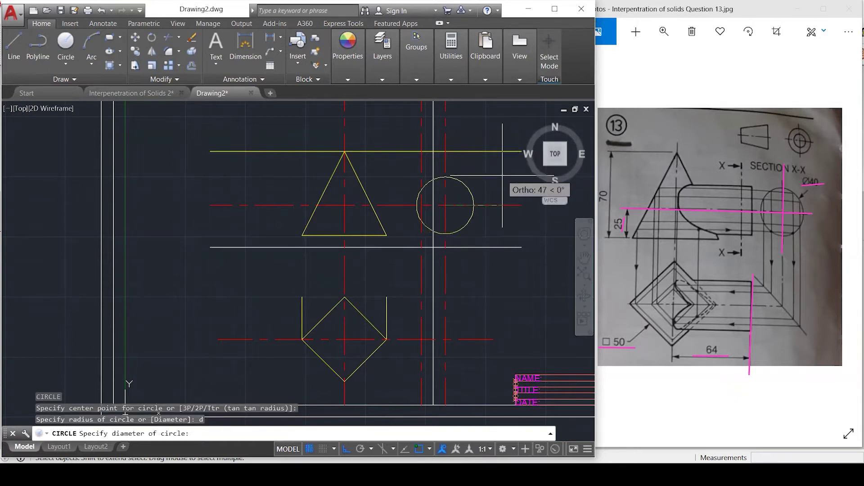
{"action": "key", "text": "Return"}
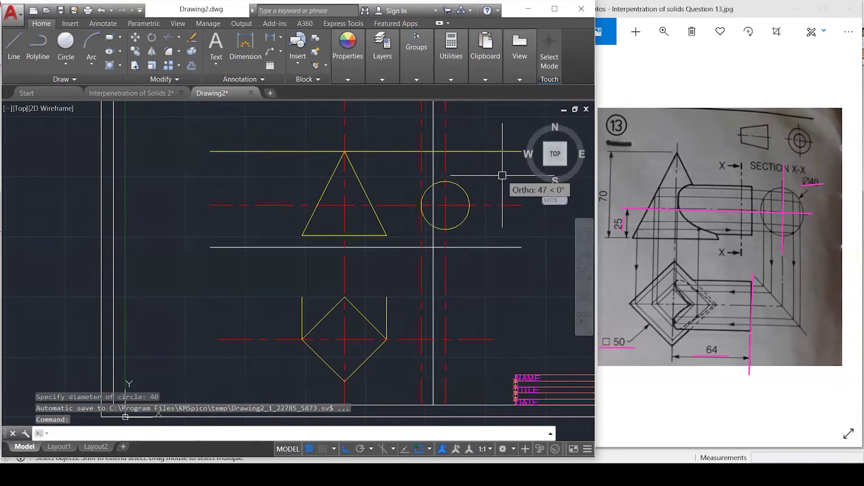
{"action": "key", "text": "Escape"}
{"action": "key", "text": "Escape"}
{"action": "key", "text": "Escape"}
Move the circle along the cylinder axis so that its left quadrant lies on the outermost vertical centre line.
{"action": "left_click", "coordinate": [464, 187]}
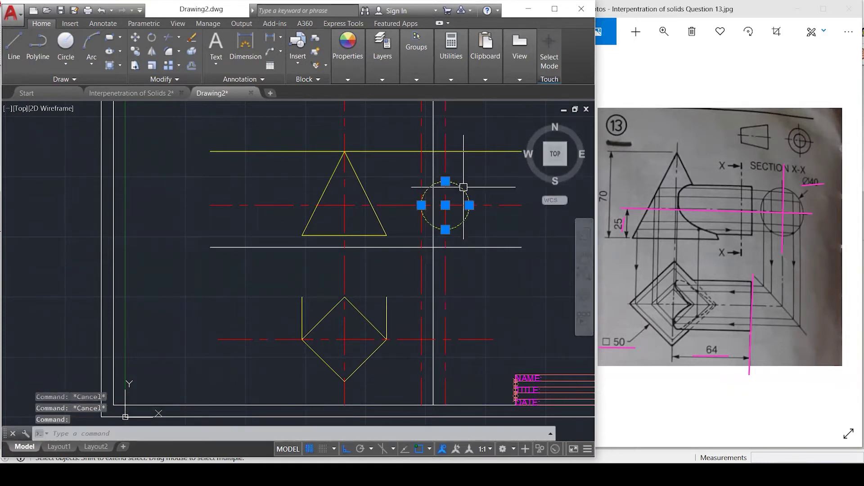
{"action": "type", "text": "m"}
{"action": "key", "text": "Return"}
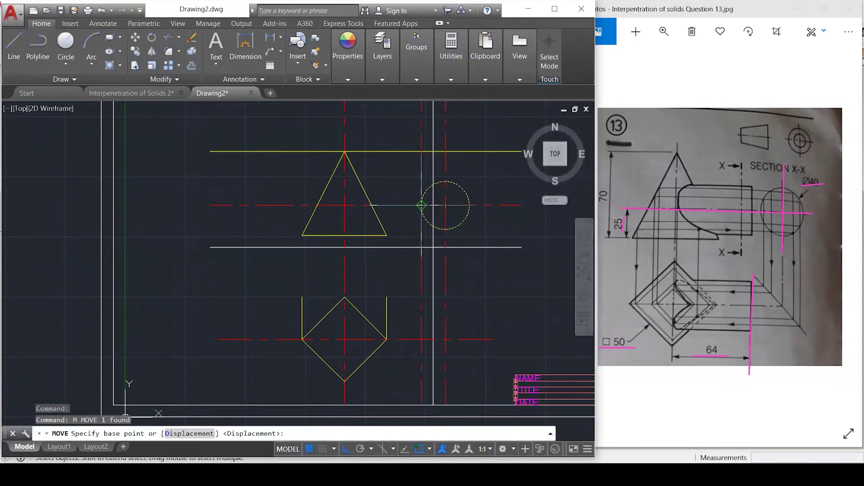
{"action": "left_click", "coordinate": [421, 205]}
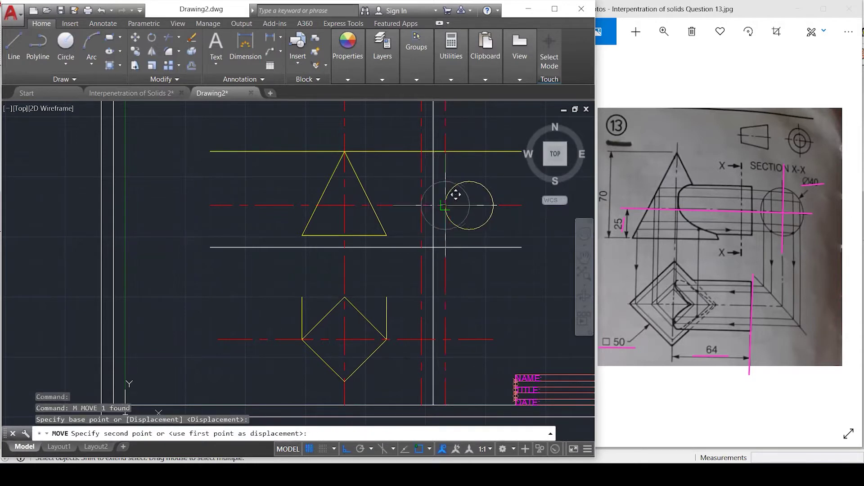
{"action": "left_click", "coordinate": [445, 205]}
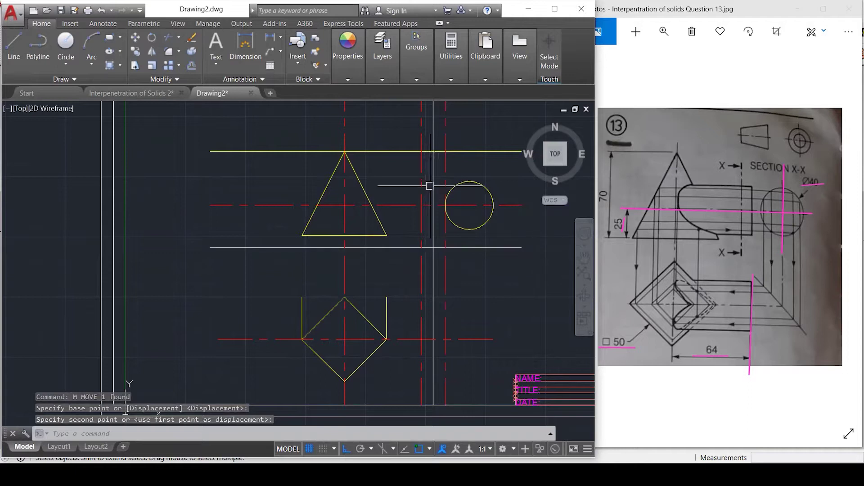
{"action": "key", "text": "Escape"}
{"action": "key", "text": "Escape"}
Draw a vertical line from the circle's centre down to the diamond's lowest corner level and stretch its upper end about 76 above the centre.
{"action": "left_click", "coordinate": [462, 181]}
{"action": "type", "text": "l"}
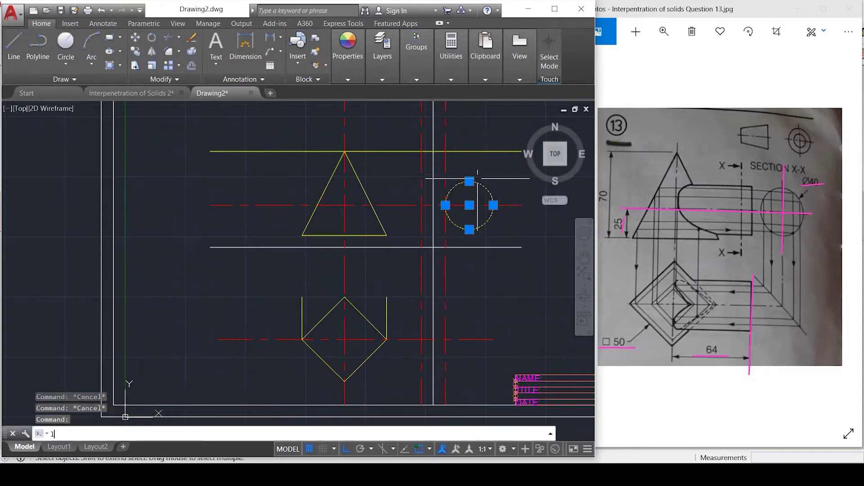
{"action": "key", "text": "Return"}
{"action": "left_click", "coordinate": [469, 205]}
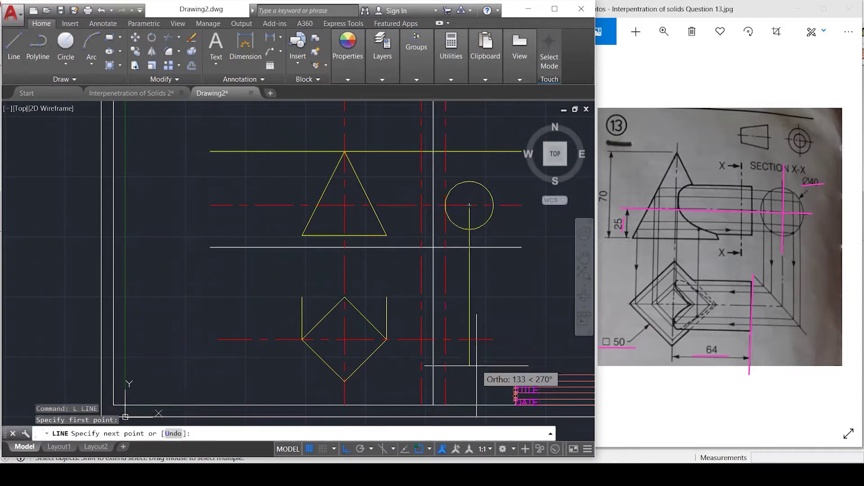
{"action": "left_click", "coordinate": [470, 381]}
{"action": "key", "text": "Escape"}
{"action": "key", "text": "Escape"}
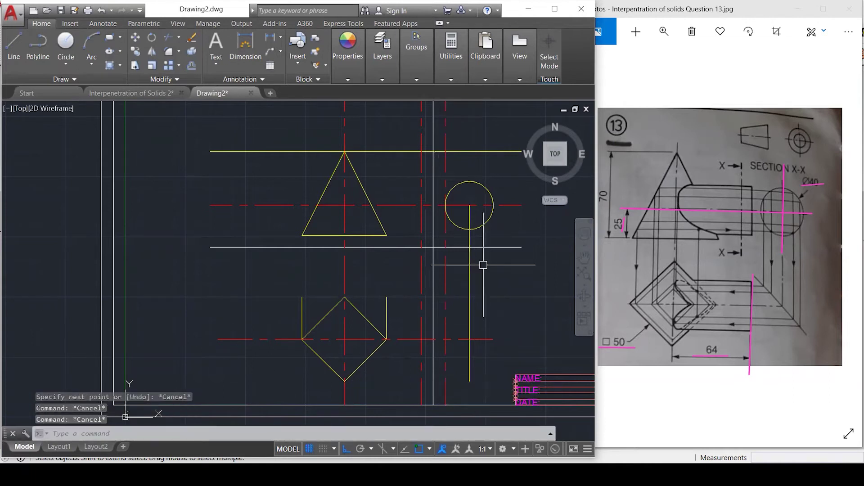
{"action": "left_click", "coordinate": [469, 285]}
{"action": "left_click", "coordinate": [469, 205]}
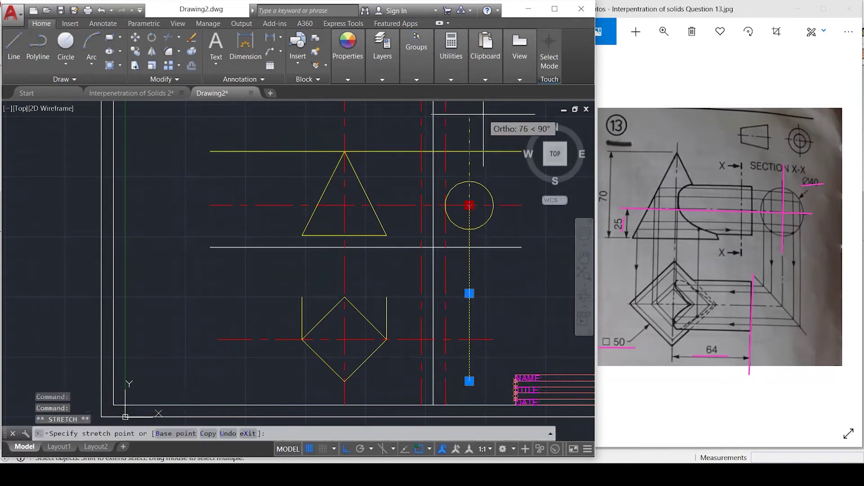
{"action": "left_click", "coordinate": [469, 115]}
{"action": "key", "text": "Escape"}
Match the circle's vertical line to the diamond's horizontal centre line, and delete the vertical centre line touching the circle's left quadrant.
{"action": "type", "text": "ma"}
{"action": "key", "text": "Return"}
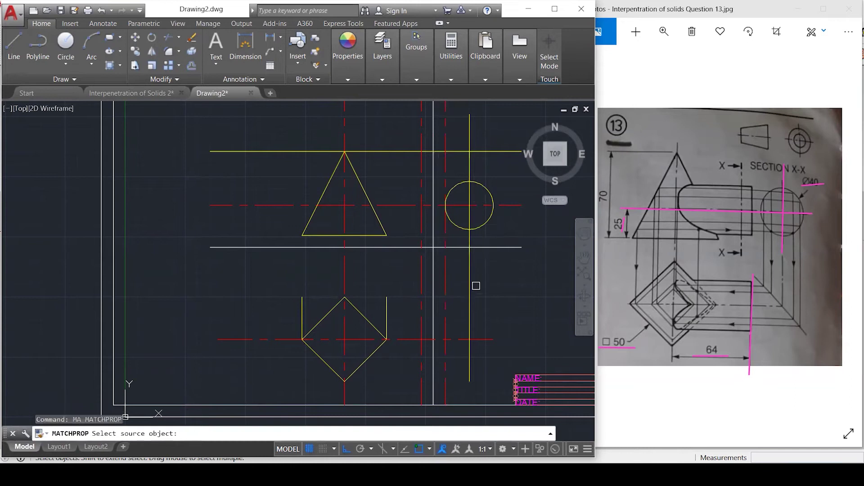
{"action": "left_click", "coordinate": [456, 337]}
{"action": "left_click", "coordinate": [469, 308]}
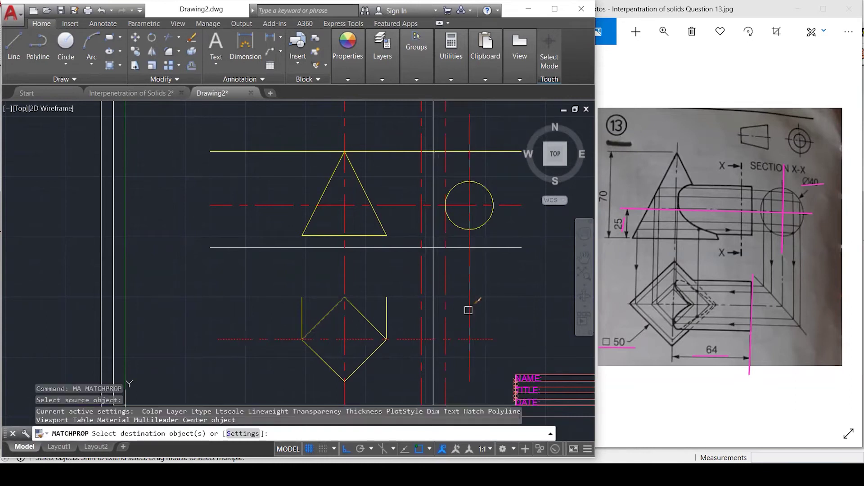
{"action": "key", "text": "Escape"}
{"action": "key", "text": "Escape"}
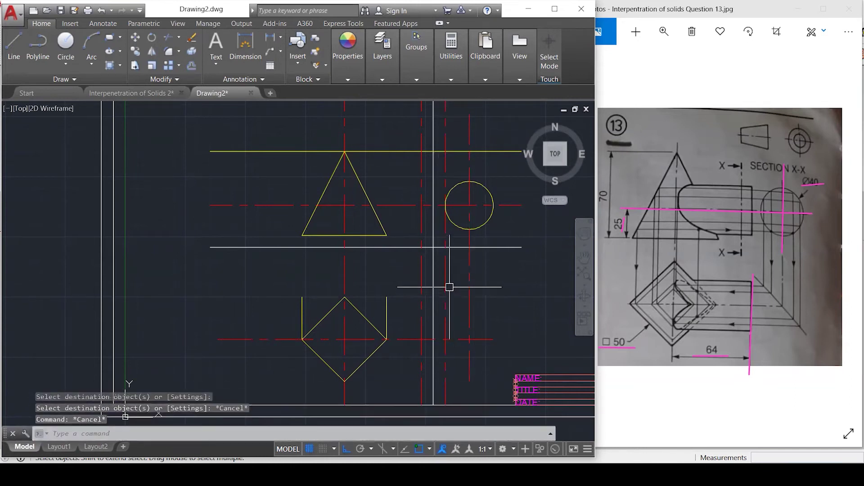
{"action": "left_click", "coordinate": [447, 279]}
{"action": "key", "text": "Delete"}
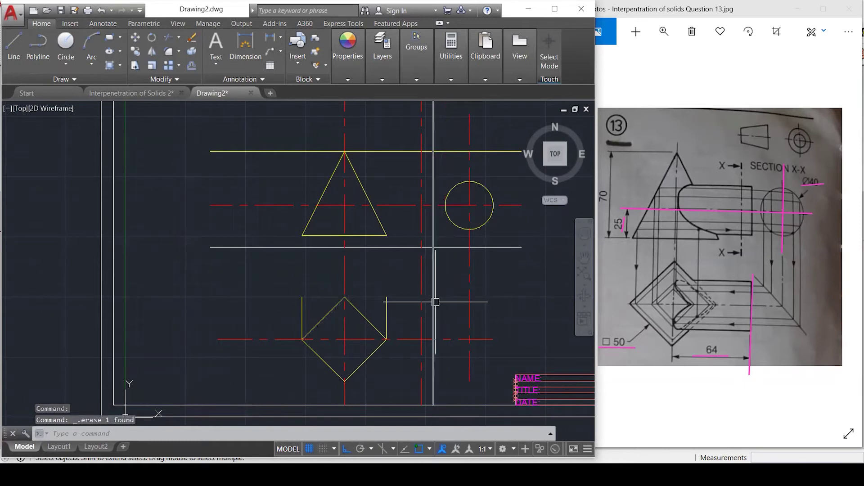
Match the vertical centre line at the cylinder's end to the yellow construction line beside the diamond.
{"action": "type", "text": "ma"}
{"action": "key", "text": "Return"}
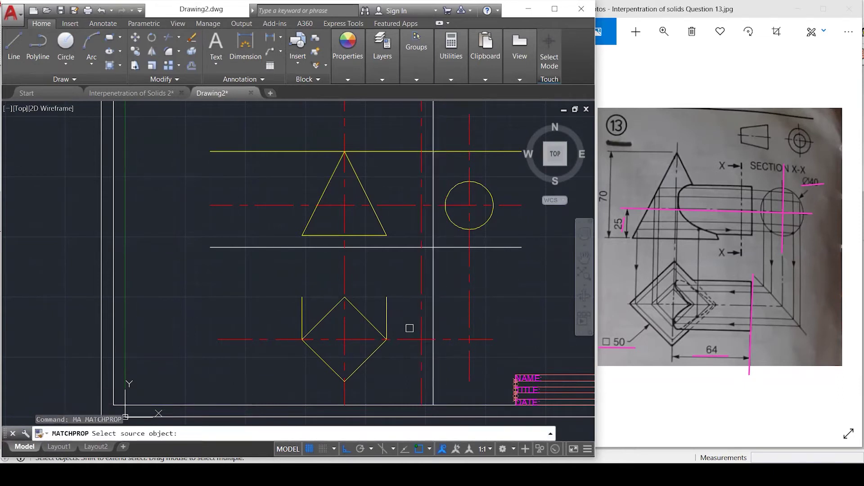
{"action": "left_click", "coordinate": [389, 310]}
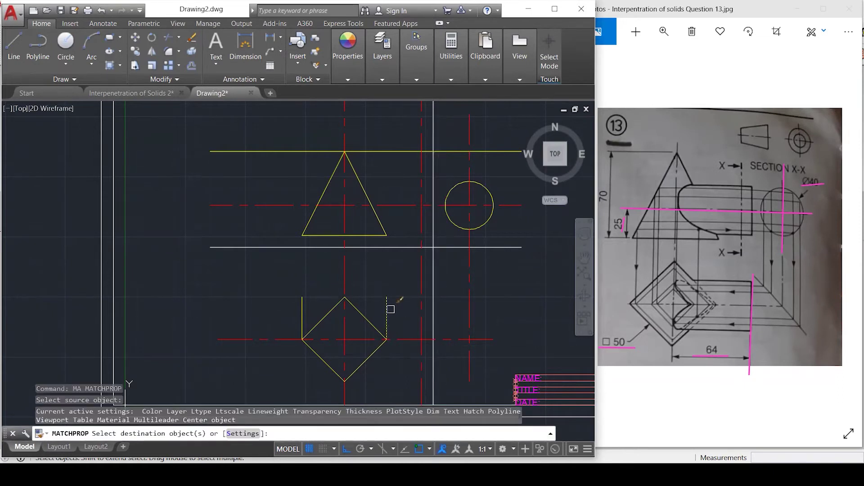
{"action": "left_click", "coordinate": [419, 266]}
{"action": "key", "text": "Escape"}
{"action": "key", "text": "Escape"}
{"action": "key", "text": "Escape"}
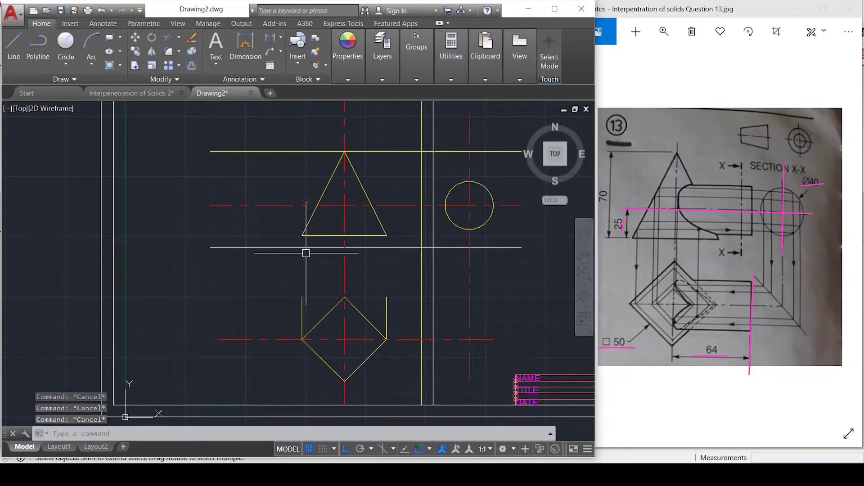
Draw horizontal projection lines from the circle's lowest and highest quadrants across into the triangle.
{"action": "type", "text": "L"}
{"action": "key", "text": "Return"}
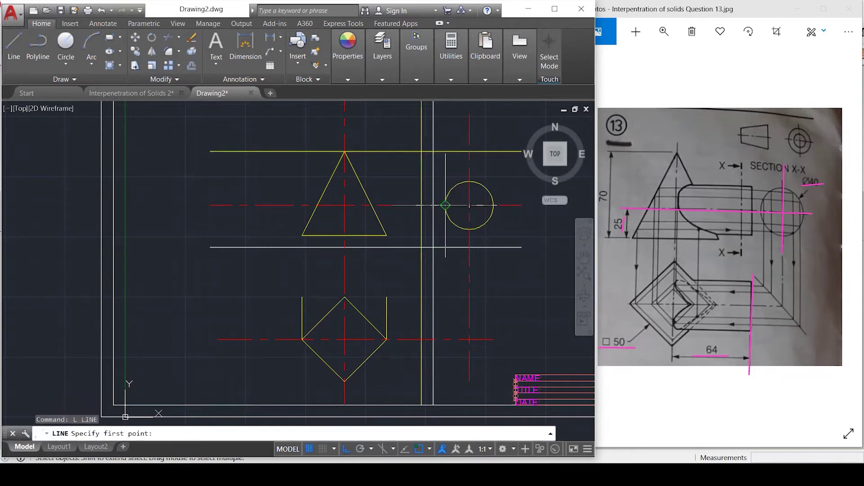
{"action": "left_click", "coordinate": [468, 229]}
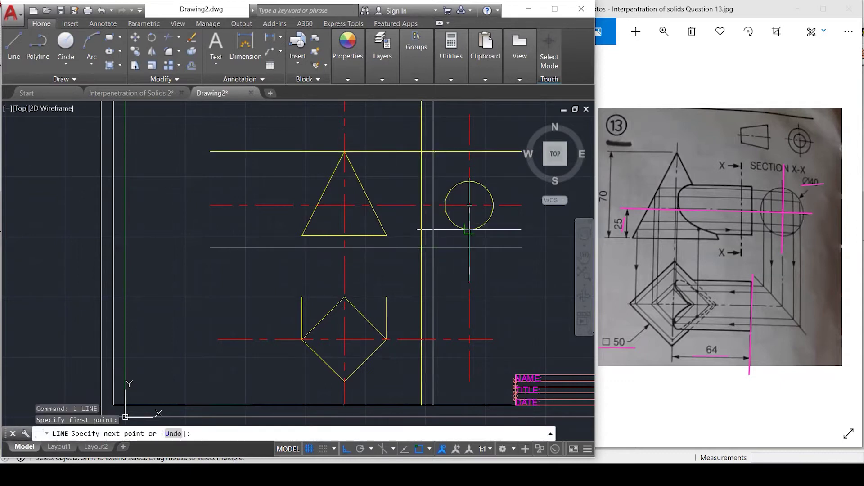
{"action": "left_click", "coordinate": [351, 230]}
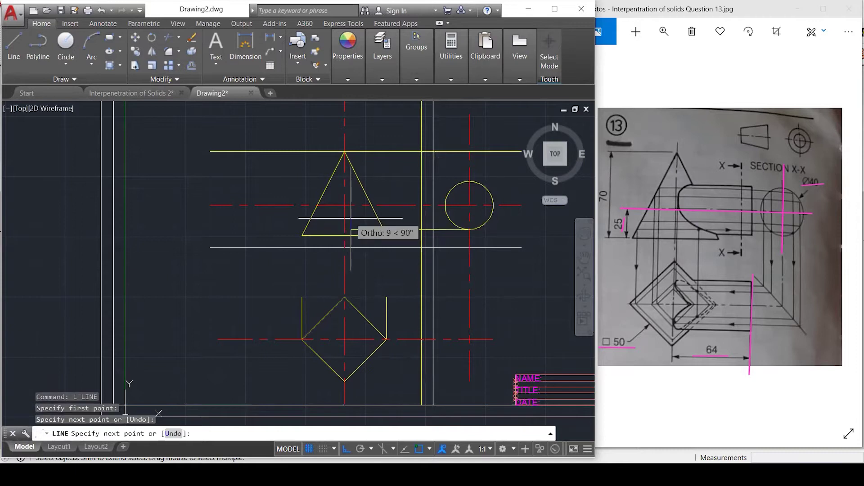
{"action": "key", "text": "Escape"}
{"action": "key", "text": "Return"}
{"action": "left_click", "coordinate": [468, 181]}
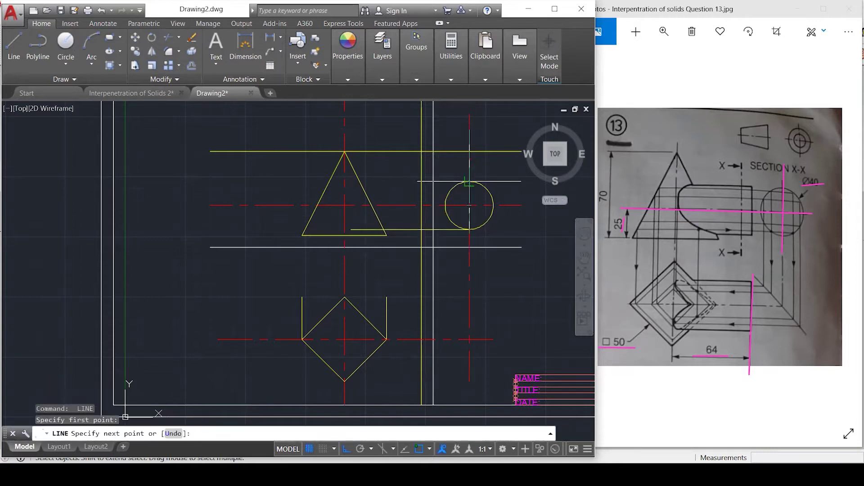
{"action": "left_click", "coordinate": [298, 196]}
{"action": "key", "text": "Escape"}
{"action": "key", "text": "Escape"}
{"action": "key", "text": "Escape"}
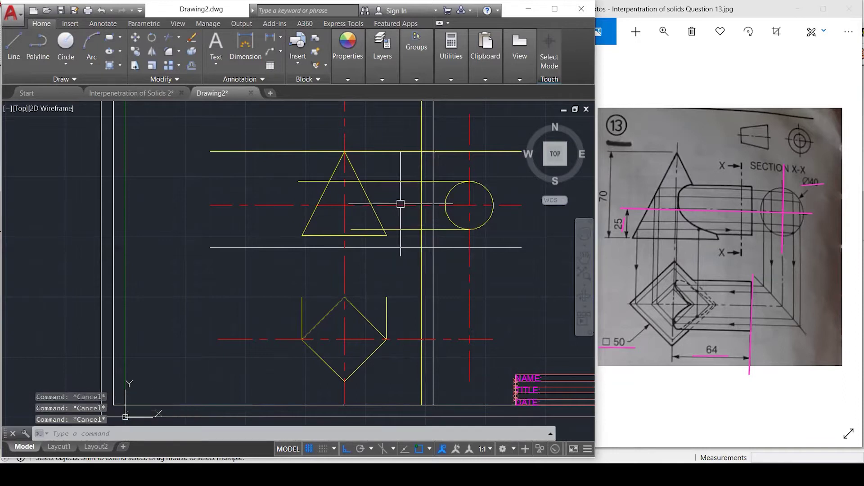
Break the triangle's right sloping side between the upper projection line and a point near the cylinder's axis.
{"action": "scroll", "coordinate": [364, 194], "scroll_direction": "up", "scroll_amount": 1}
{"action": "type", "text": "br"}
{"action": "key", "text": "Return"}
{"action": "left_click", "coordinate": [365, 206]}
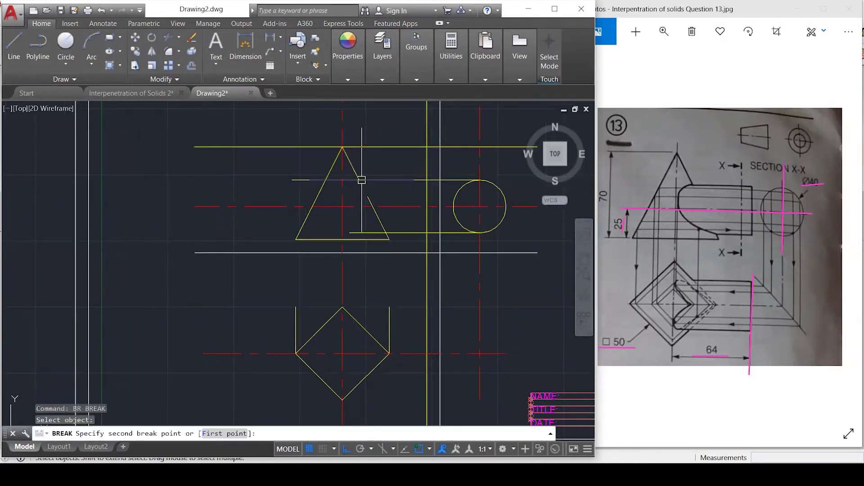
{"action": "key", "text": "Escape"}
{"action": "key", "text": "Escape"}
{"action": "key", "text": "Escape"}
Fillet the two pieces of the triangle's right side to the lower and upper projection lines with radius 0.
{"action": "scroll", "coordinate": [389, 253], "scroll_direction": "up", "scroll_amount": 2}
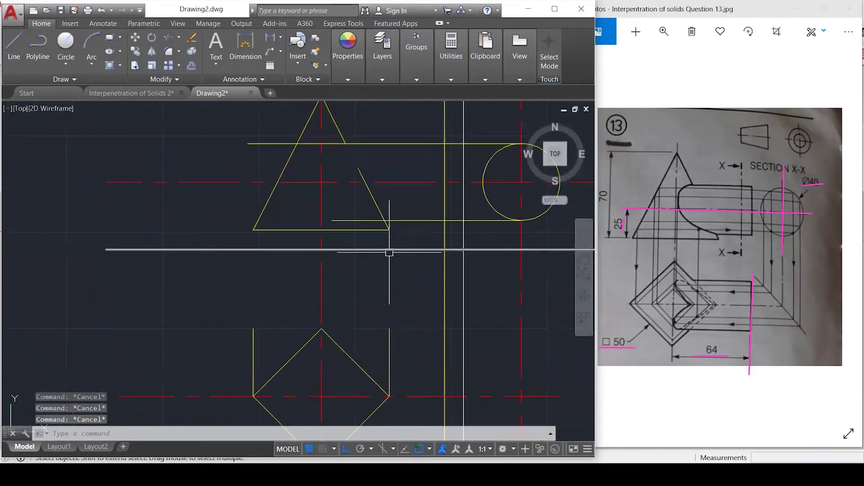
{"action": "type", "text": "f"}
{"action": "key", "text": "Return"}
{"action": "scroll", "coordinate": [388, 238], "scroll_direction": "up", "scroll_amount": 3}
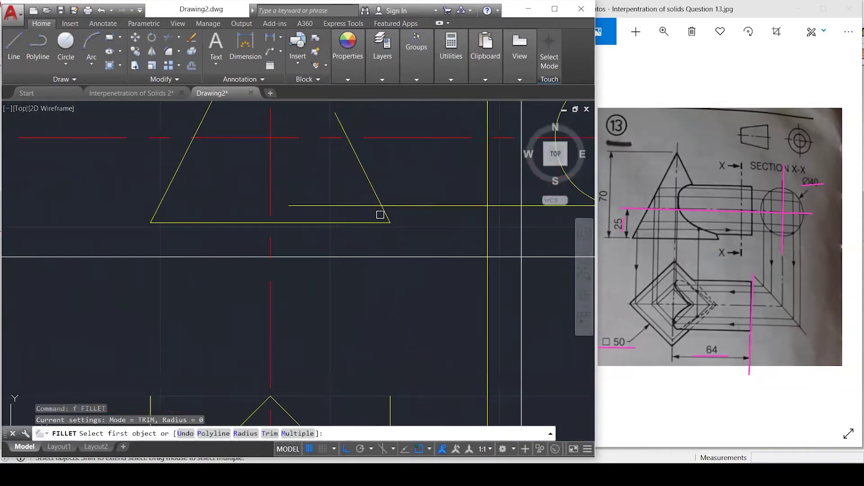
{"action": "left_click", "coordinate": [385, 219]}
{"action": "left_click", "coordinate": [403, 207]}
{"action": "scroll", "coordinate": [363, 276], "scroll_direction": "down", "scroll_amount": 3}
{"action": "key", "text": "Return"}
{"action": "left_click", "coordinate": [354, 160]}
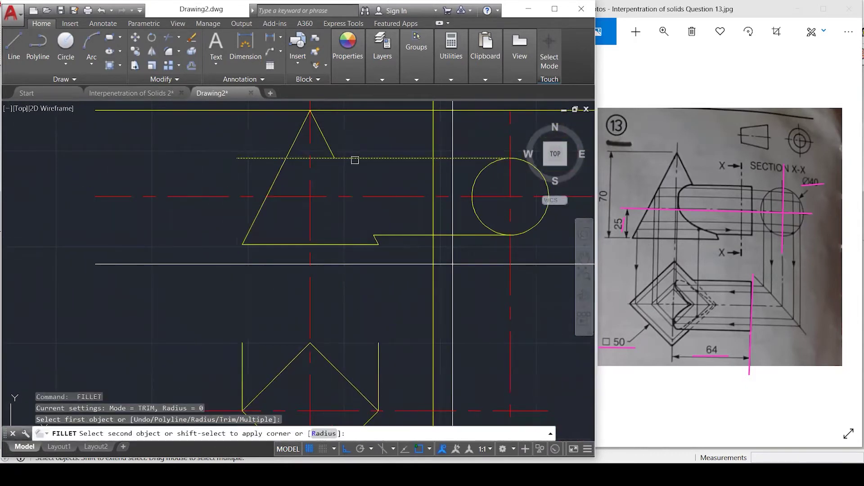
{"action": "left_click", "coordinate": [331, 142]}
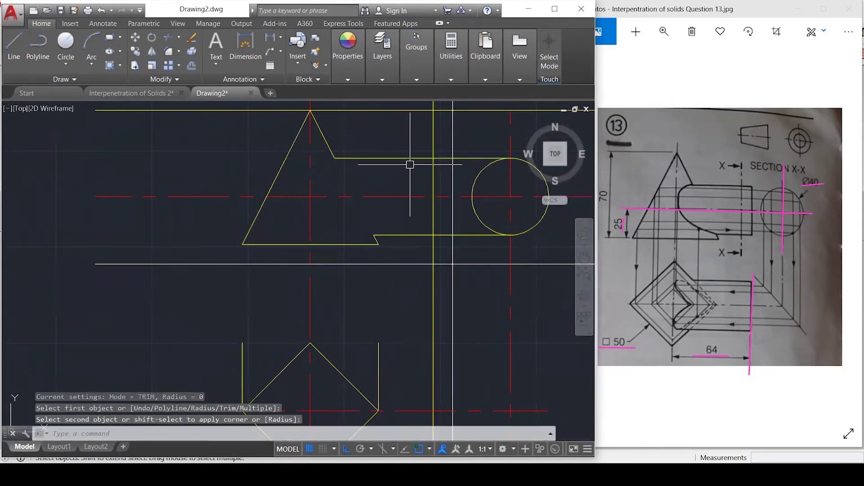
{"action": "key", "text": "Escape"}
{"action": "key", "text": "Escape"}
{"action": "type", "text": "TR"}
{"action": "key", "text": "Return"}
{"action": "left_click", "coordinate": [398, 135]}
{"action": "left_click", "coordinate": [446, 247]}
{"action": "left_click", "coordinate": [445, 246]}
{"action": "left_click", "coordinate": [392, 149]}
{"action": "key", "text": "Return"}
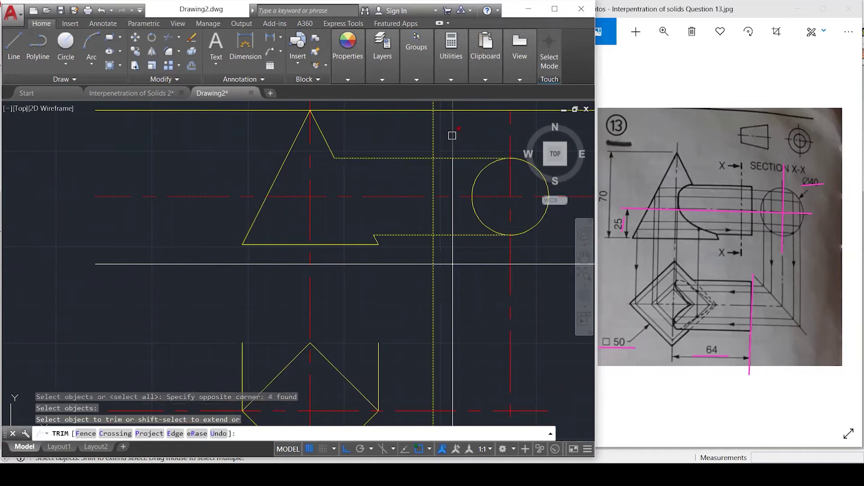
{"action": "key", "text": "Escape"}
{"action": "key", "text": "Escape"}
{"action": "key", "text": "Escape"}
Break the cylinder's upper horizontal line from its vertical end line to a point just beyond it.
{"action": "type", "text": "br"}
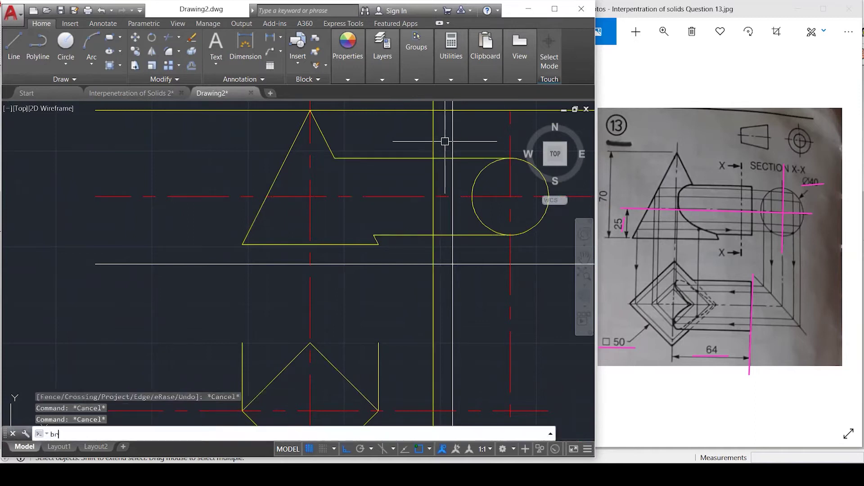
{"action": "key", "text": "Return"}
{"action": "left_click", "coordinate": [440, 158]}
{"action": "left_click", "coordinate": [432, 158]}
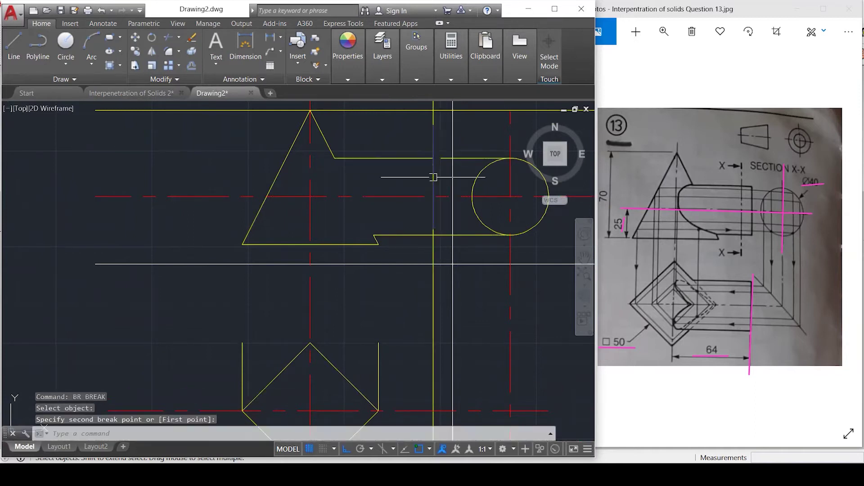
{"action": "left_click", "coordinate": [441, 235]}
{"action": "key", "text": "Escape"}
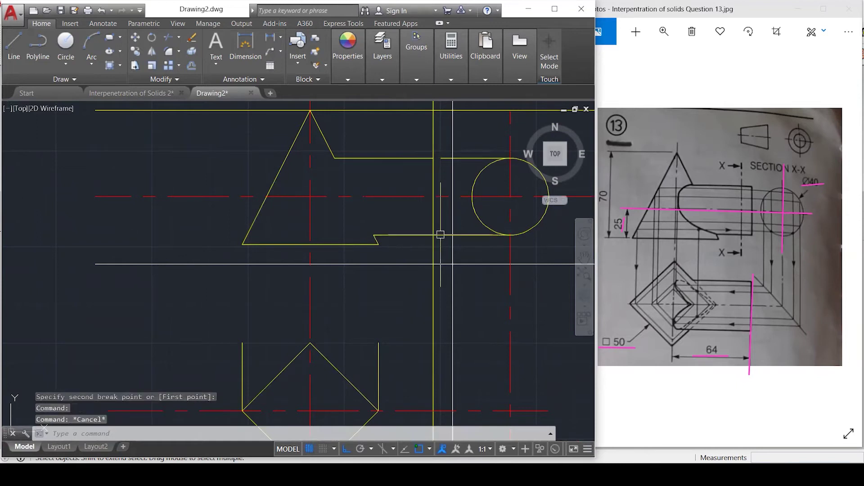
Break the cylinder's lower horizontal line from its vertical end line to a point just beyond it.
{"action": "type", "text": "b"}
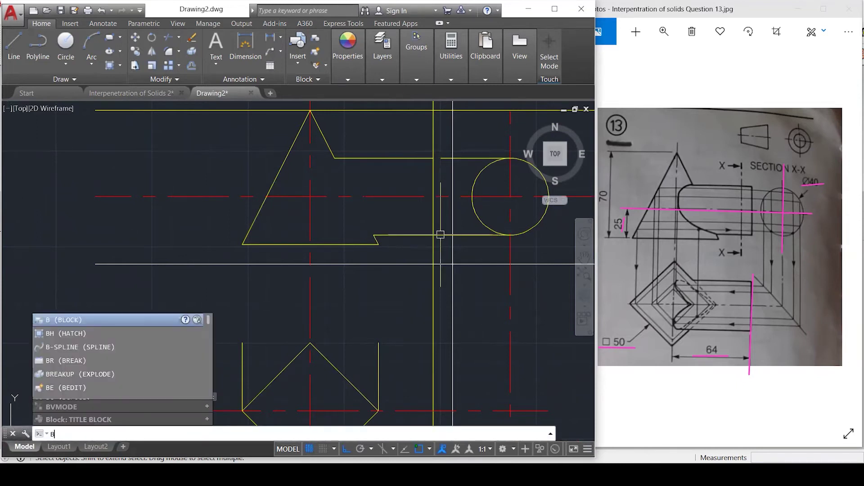
{"action": "type", "text": "r"}
{"action": "key", "text": "Return"}
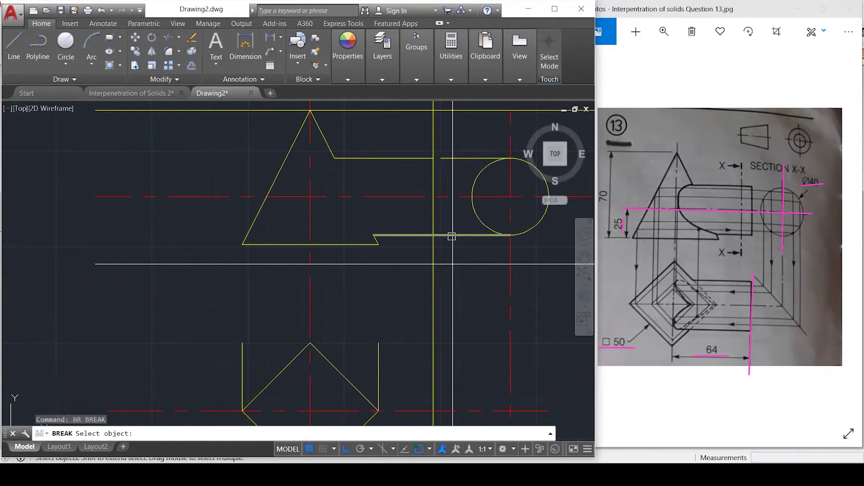
{"action": "left_click", "coordinate": [451, 236]}
{"action": "left_click", "coordinate": [433, 235]}
{"action": "key", "text": "Escape"}
{"action": "key", "text": "Escape"}
{"action": "key", "text": "Escape"}
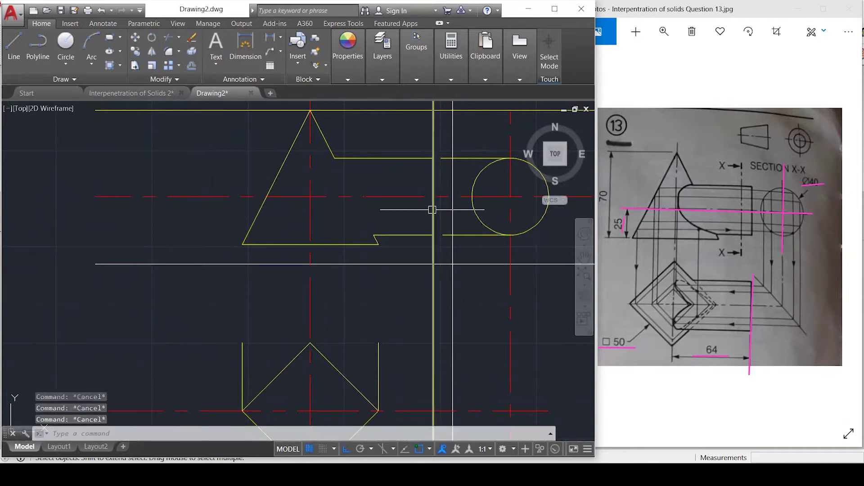
Fillet the vertical end line to the cylinder's lower and upper lines with radius 0 to close the cylinder's end.
{"action": "type", "text": "f"}
{"action": "key", "text": "Return"}
{"action": "left_click", "coordinate": [415, 235]}
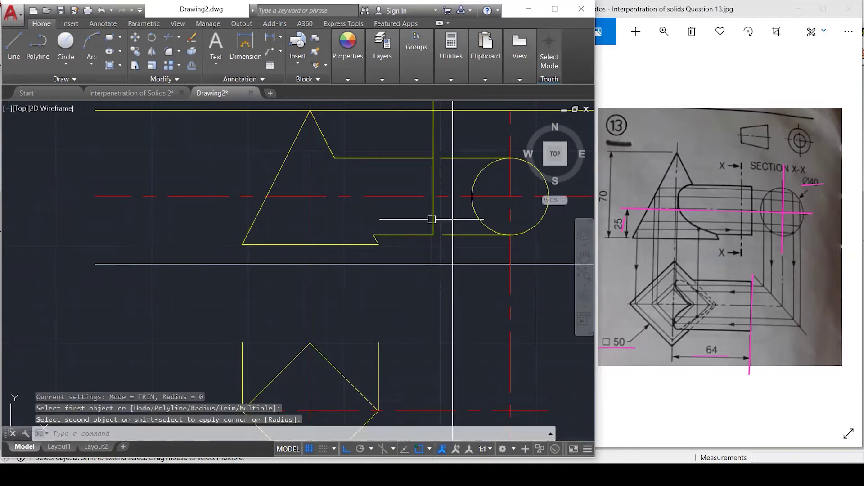
{"action": "left_click", "coordinate": [431, 219]}
{"action": "key", "text": "Return"}
{"action": "left_click", "coordinate": [432, 173]}
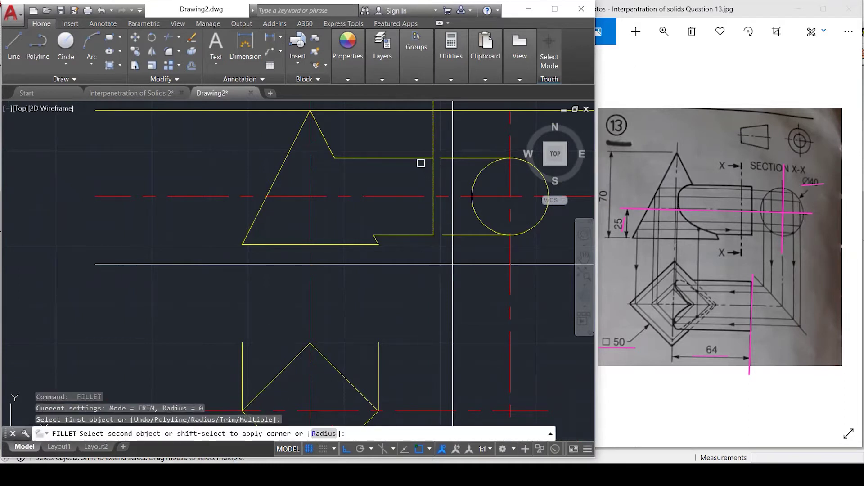
{"action": "key", "text": "Escape"}
{"action": "key", "text": "Escape"}
Stretch the left ends of both remaining projection lines from the circle to the corners of the cylinder's end.
{"action": "left_click", "coordinate": [461, 158]}
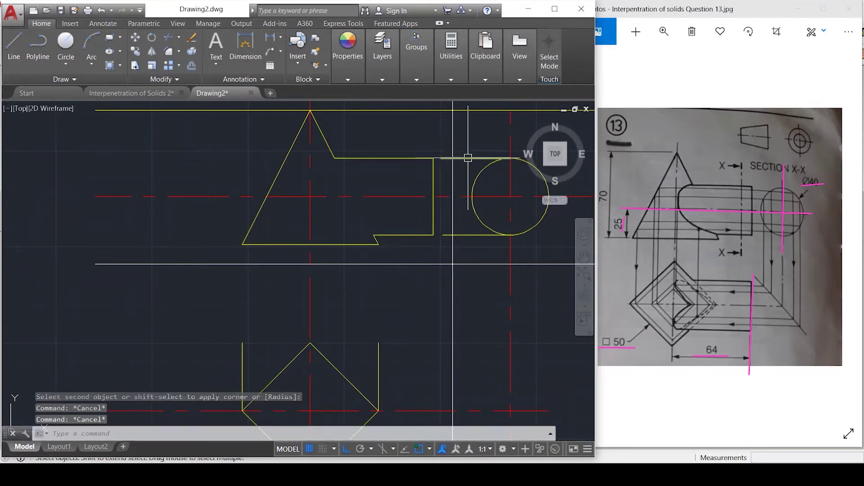
{"action": "left_click", "coordinate": [440, 158]}
{"action": "left_click", "coordinate": [433, 158]}
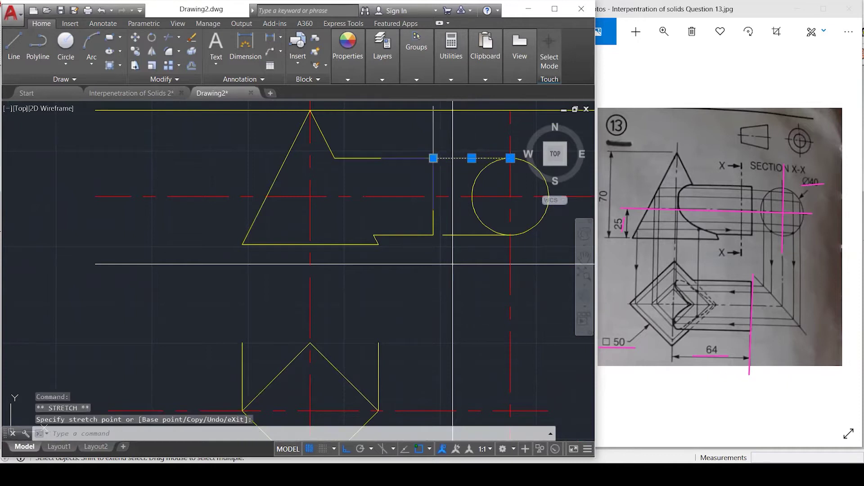
{"action": "left_click", "coordinate": [465, 235]}
{"action": "left_click", "coordinate": [442, 235]}
{"action": "left_click", "coordinate": [442, 235]}
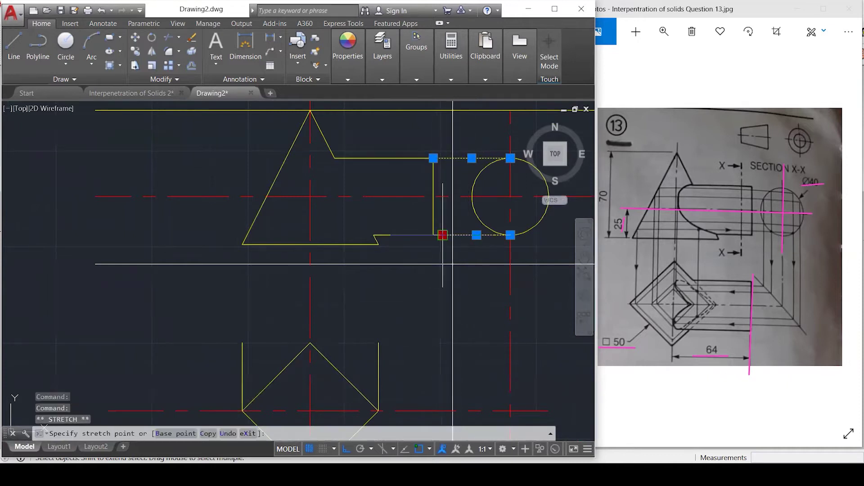
{"action": "left_click", "coordinate": [433, 235]}
{"action": "key", "text": "Escape"}
Delete the horizontal construction line through the triangle's apex.
{"action": "scroll", "coordinate": [401, 251], "scroll_direction": "down", "scroll_amount": 2}
{"action": "left_click", "coordinate": [377, 134]}
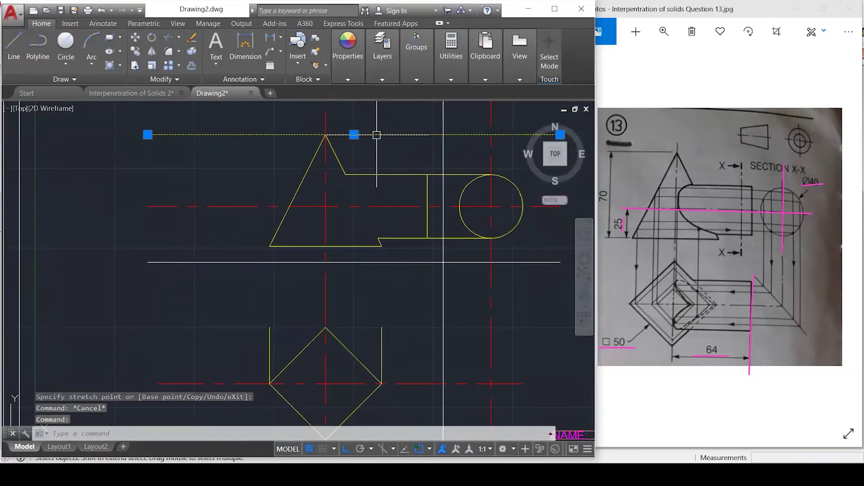
{"action": "key", "text": "Delete"}
Move the combined pyramid and cylinder outline of the front view onto the OUTLINE layer.
{"action": "left_click", "coordinate": [200, 114]}
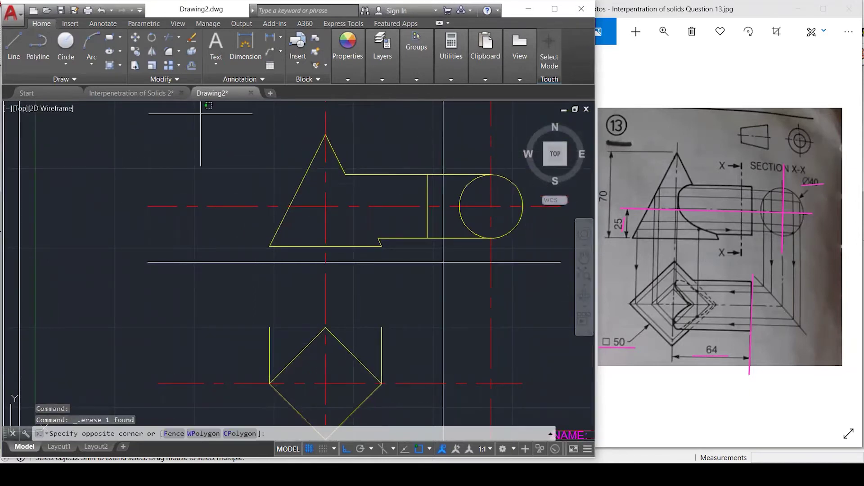
{"action": "left_click", "coordinate": [433, 257]}
{"action": "left_click", "coordinate": [380, 76]}
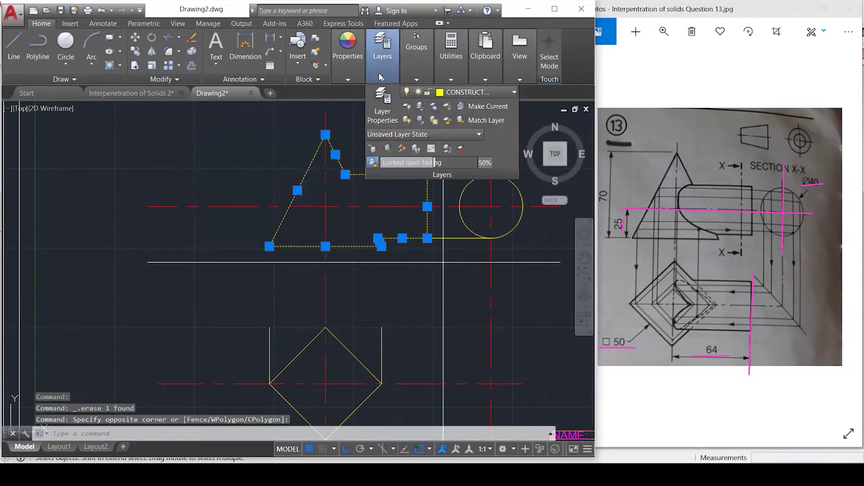
{"action": "left_click", "coordinate": [476, 92]}
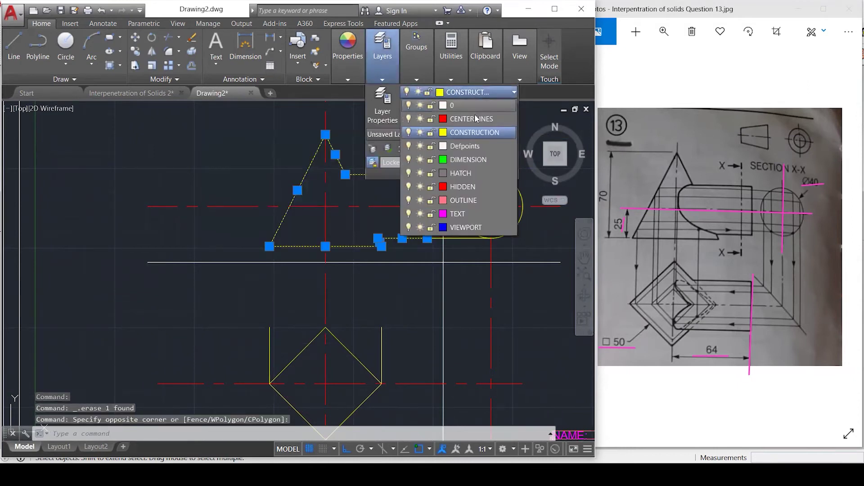
{"action": "left_click", "coordinate": [454, 200]}
{"action": "left_click", "coordinate": [375, 250]}
{"action": "key", "text": "Escape"}
{"action": "key", "text": "Escape"}
{"action": "key", "text": "Escape"}
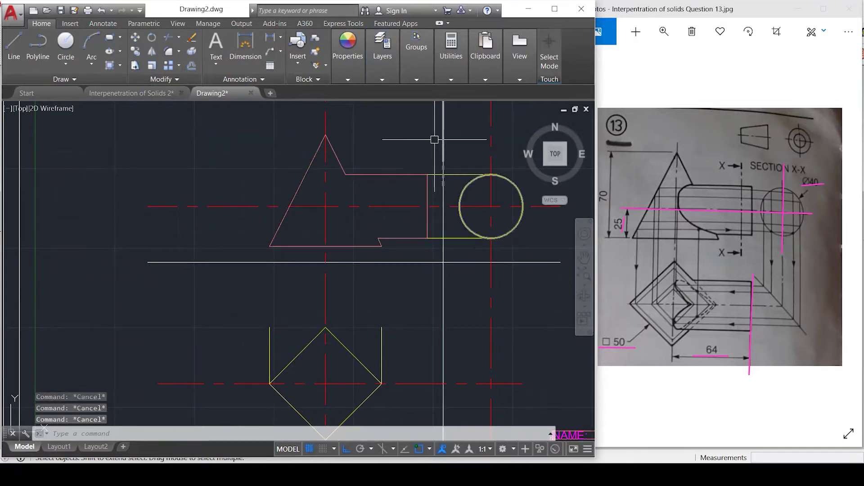
{"action": "left_click", "coordinate": [369, 53]}
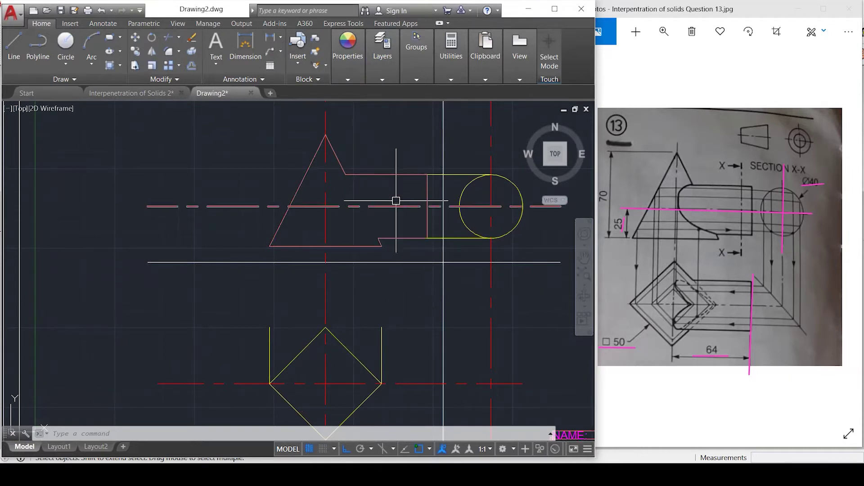
Draw a mitre line at a 315° angle from the intersection of the horizontal and vertical dividing lines, running down to the title block.
{"action": "scroll", "coordinate": [374, 151], "scroll_direction": "down", "scroll_amount": 1}
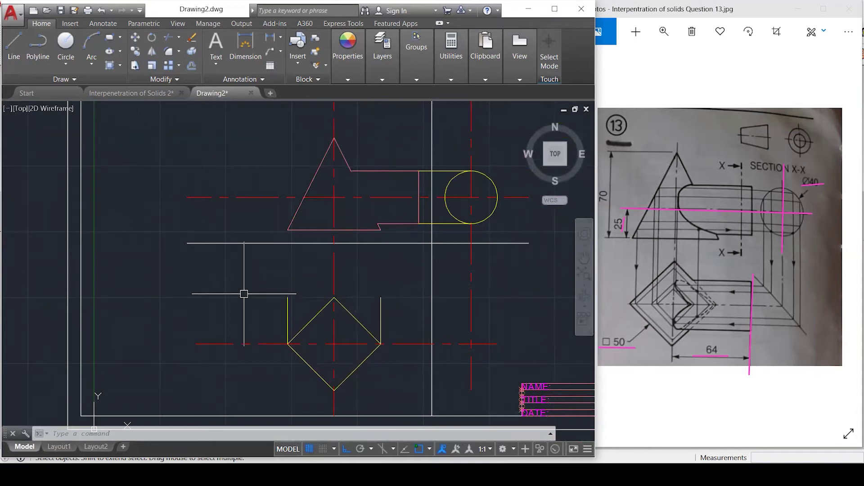
{"action": "type", "text": "l"}
{"action": "key", "text": "Return"}
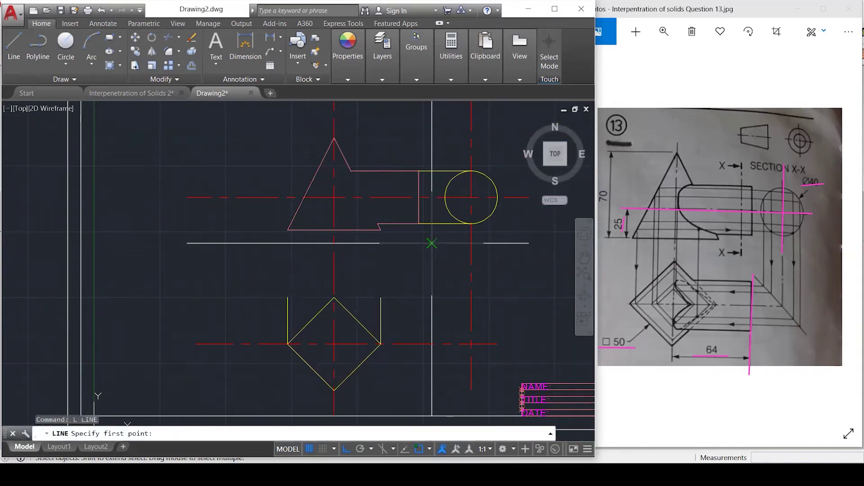
{"action": "left_click", "coordinate": [432, 244]}
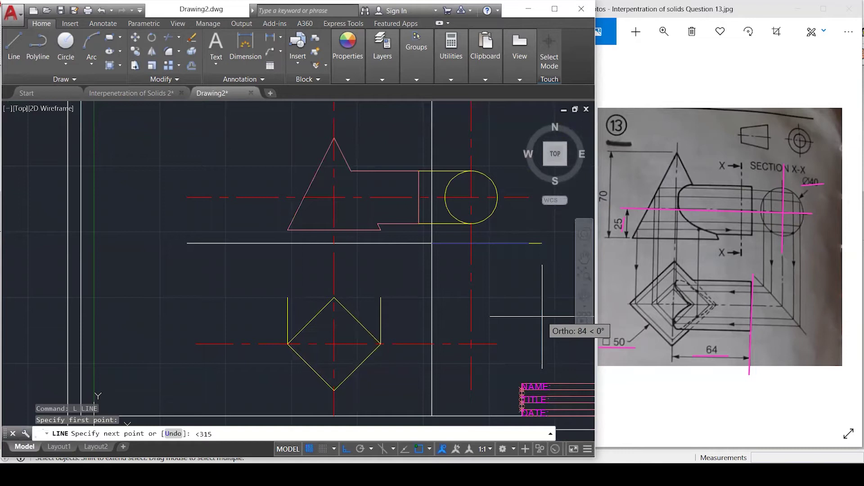
{"action": "key", "text": "Return"}
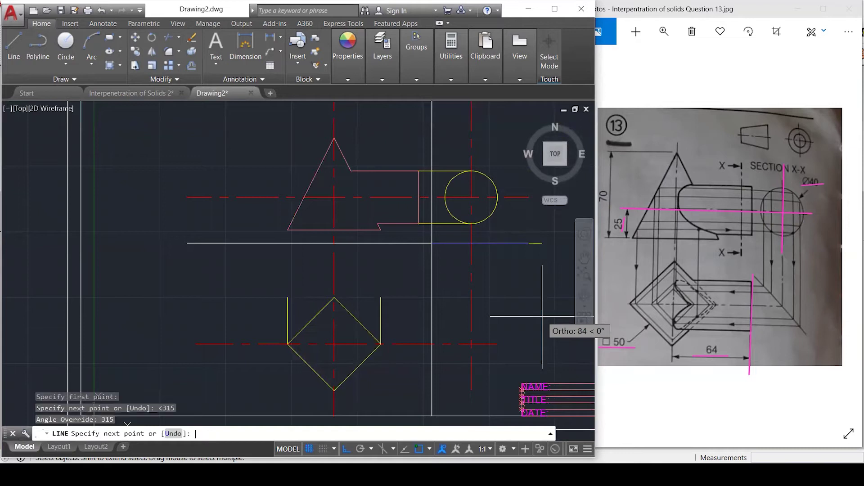
{"action": "left_click", "coordinate": [563, 371]}
{"action": "key", "text": "Escape"}
{"action": "key", "text": "Escape"}
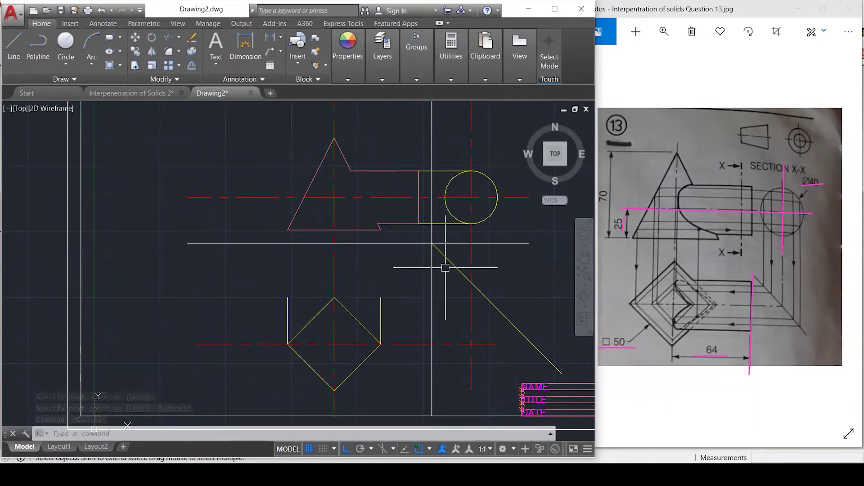
{"action": "type", "text": "c"}
{"action": "key", "text": "Return"}
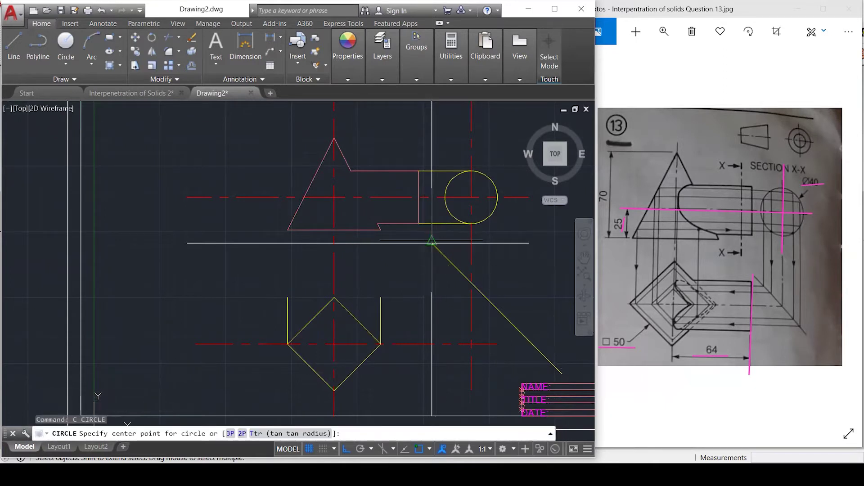
{"action": "left_click", "coordinate": [432, 243]}
{"action": "left_click", "coordinate": [432, 243]}
{"action": "key", "text": "Escape"}
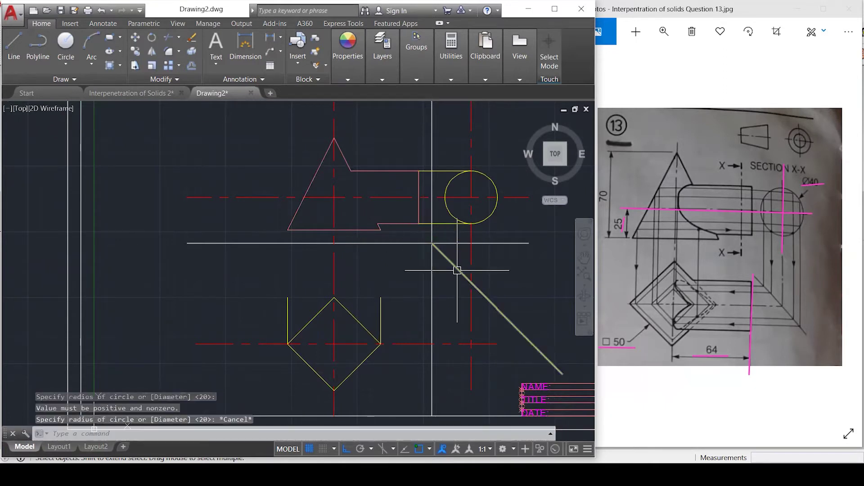
{"action": "scroll", "coordinate": [437, 274], "scroll_direction": "up", "scroll_amount": 1}
{"action": "key", "text": "Return"}
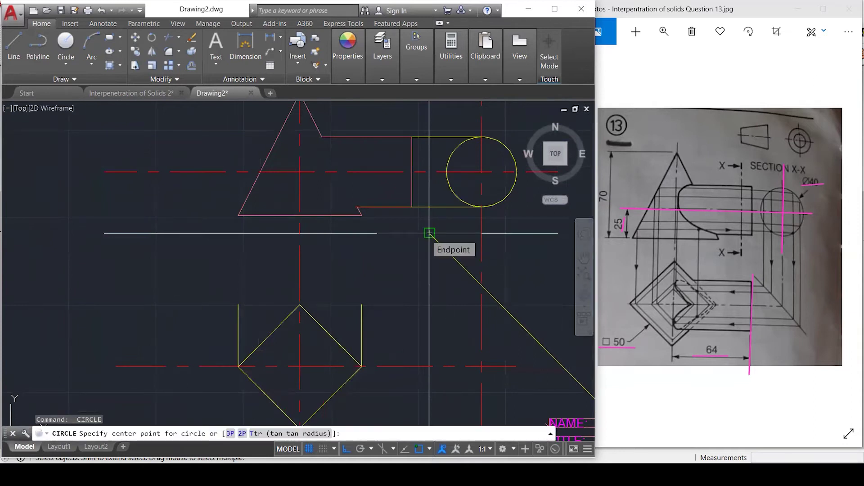
{"action": "key", "text": "Escape"}
{"action": "key", "text": "Escape"}
Move the mitre line by its midpoint onto the intersection of the circle's vertical centre line and the plan's horizontal centre line.
{"action": "left_click", "coordinate": [450, 254]}
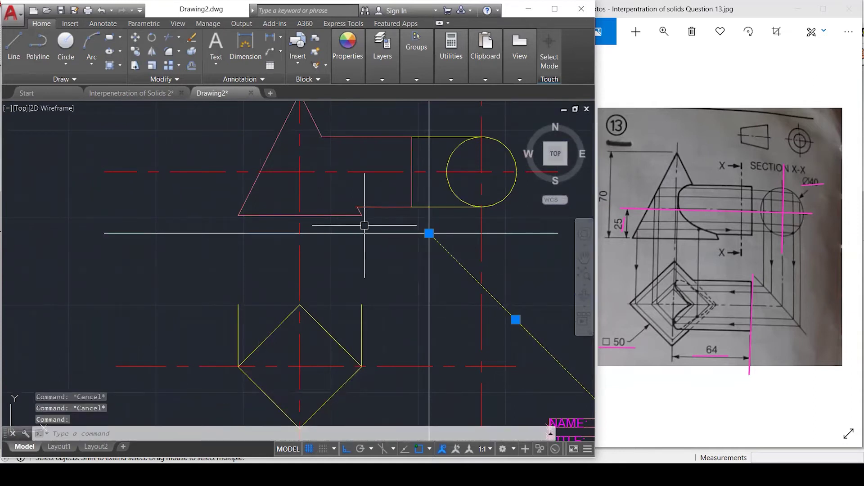
{"action": "scroll", "coordinate": [365, 226], "scroll_direction": "down", "scroll_amount": 1}
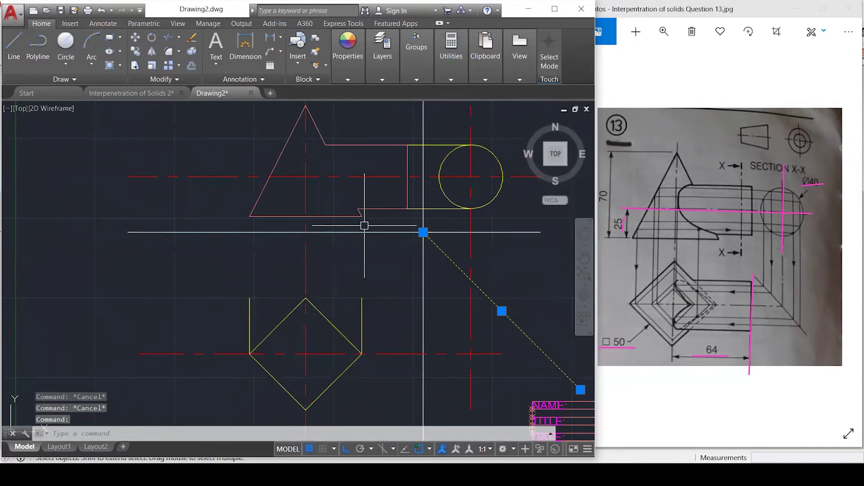
{"action": "type", "text": "m"}
{"action": "key", "text": "Return"}
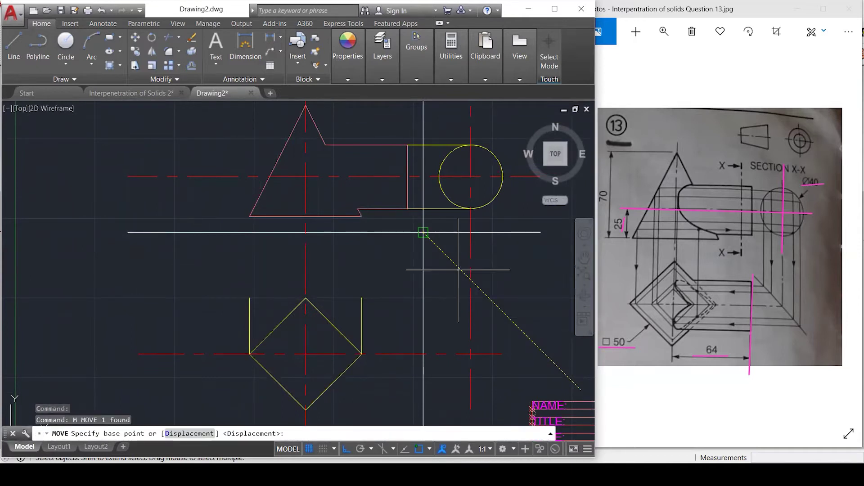
{"action": "left_click", "coordinate": [502, 311]}
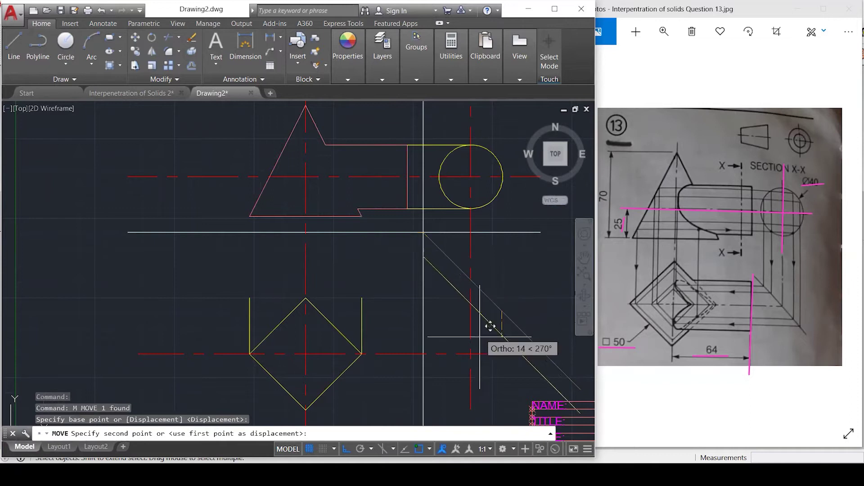
{"action": "left_click", "coordinate": [471, 354]}
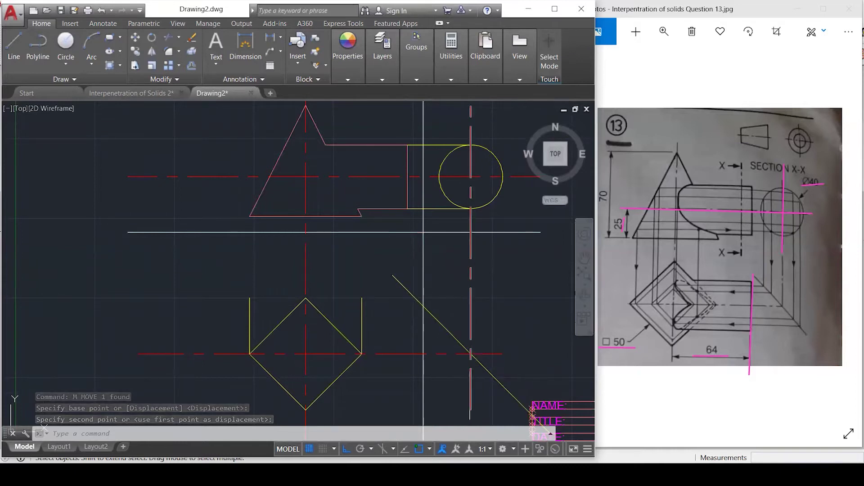
Fillet the plan's horizontal centre line and the circle's vertical centre line with radius 0 so they end at the mitre line.
{"action": "type", "text": "f"}
{"action": "key", "text": "Return"}
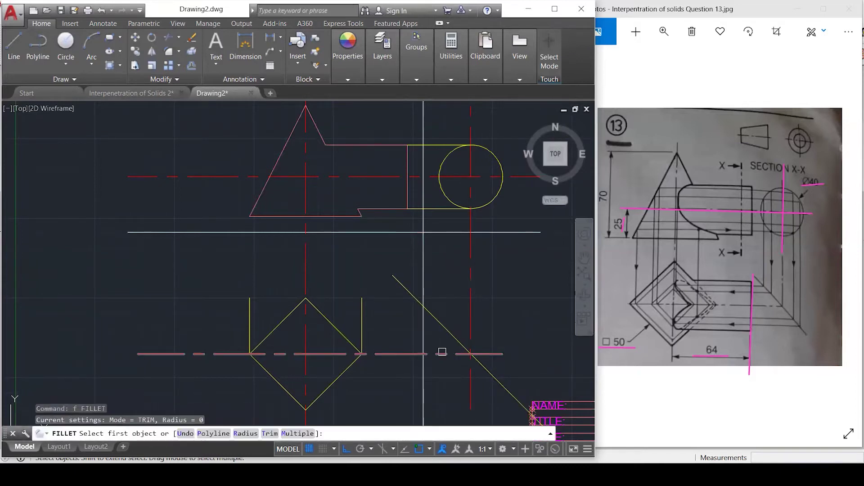
{"action": "left_click", "coordinate": [443, 353]}
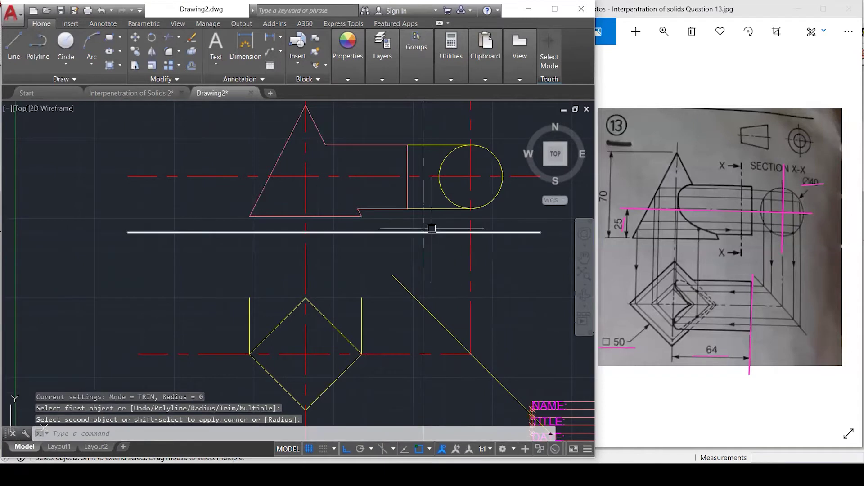
{"action": "key", "text": "Escape"}
{"action": "key", "text": "Escape"}
{"action": "key", "text": "Escape"}
Trim the upper end of the mitre line back to the vertical dividing line.
{"action": "type", "text": "tr"}
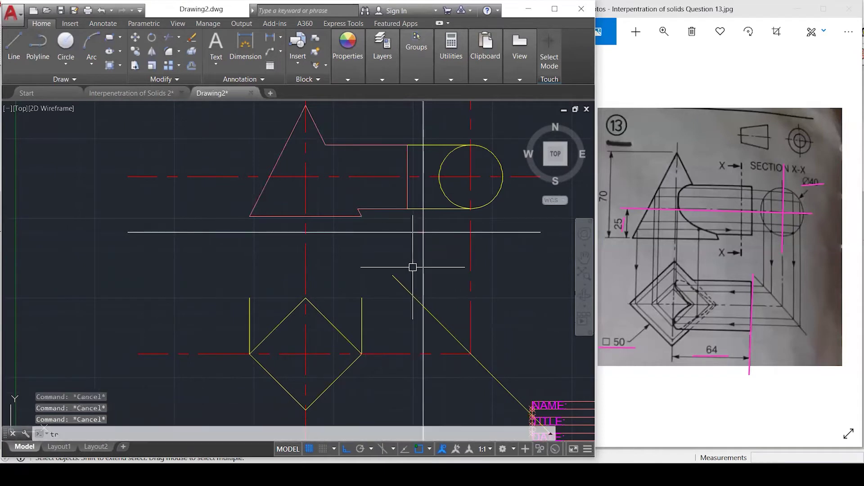
{"action": "key", "text": "Return"}
{"action": "left_click", "coordinate": [440, 285]}
{"action": "left_click", "coordinate": [411, 295]}
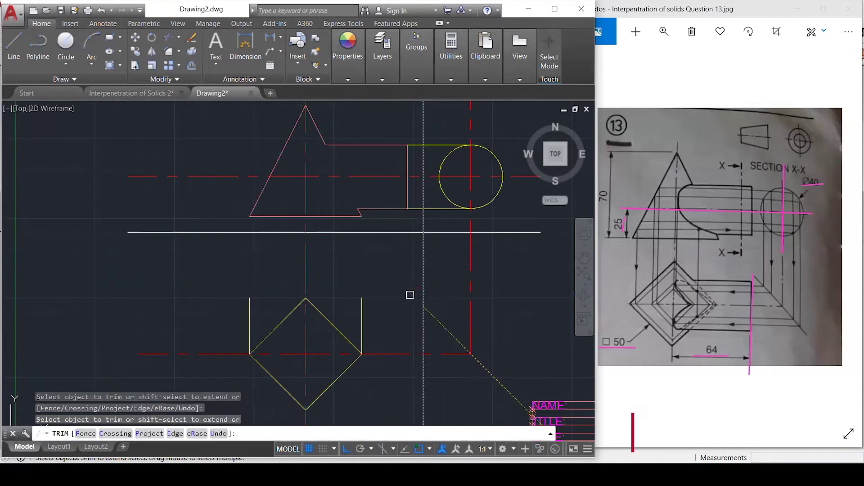
{"action": "key", "text": "Escape"}
{"action": "key", "text": "Escape"}
{"action": "key", "text": "Escape"}
Match the mitre line's properties to those of the vertical dividing line.
{"action": "scroll", "coordinate": [359, 227], "scroll_direction": "down", "scroll_amount": 1}
{"action": "scroll", "coordinate": [358, 227], "scroll_direction": "down", "scroll_amount": 2}
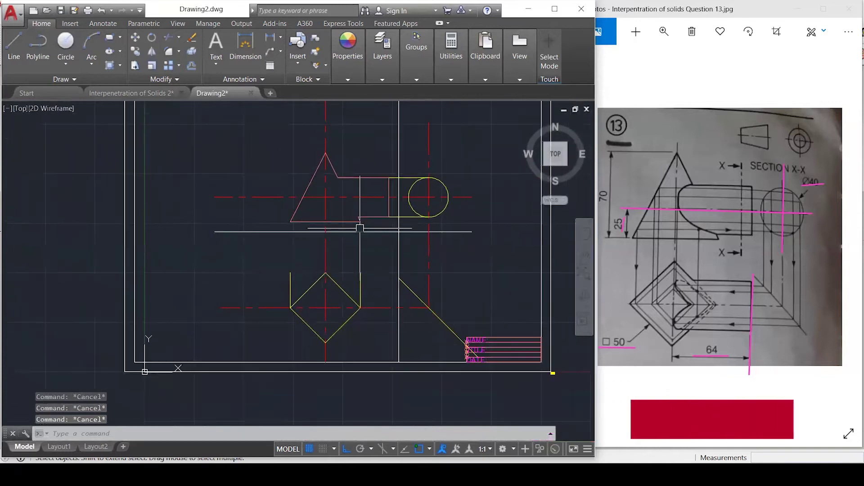
{"action": "scroll", "coordinate": [411, 292], "scroll_direction": "up", "scroll_amount": 1}
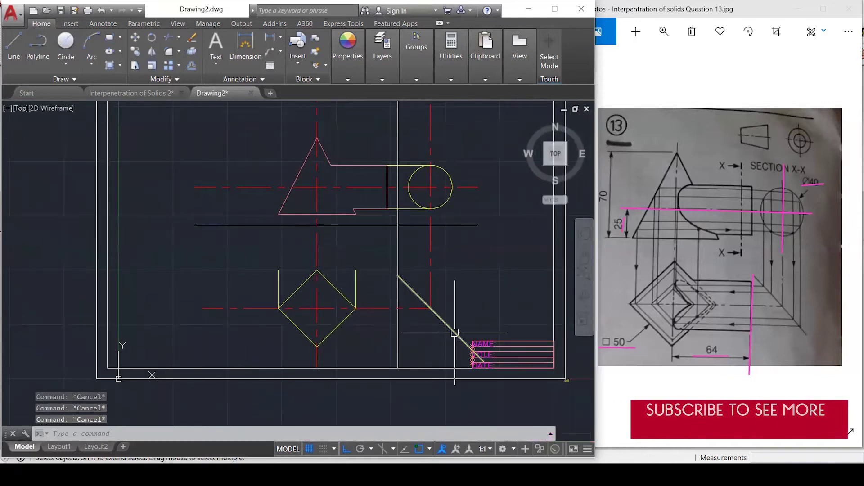
{"action": "type", "text": "ma"}
{"action": "key", "text": "Return"}
{"action": "left_click", "coordinate": [395, 340]}
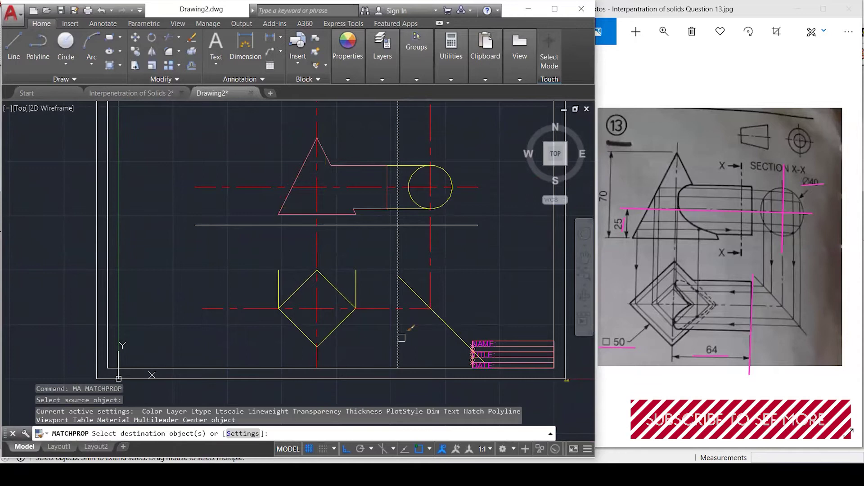
{"action": "key", "text": "Escape"}
{"action": "key", "text": "Escape"}
{"action": "key", "text": "Escape"}
{"action": "key", "text": "Escape"}
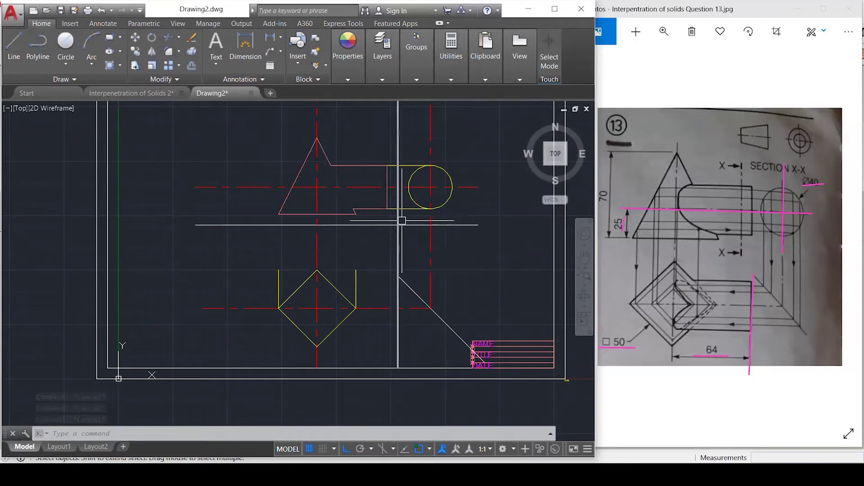
Draw vertical projection lines from the circle's left and right quadrants down past the mitre line.
{"action": "type", "text": "l"}
{"action": "key", "text": "Return"}
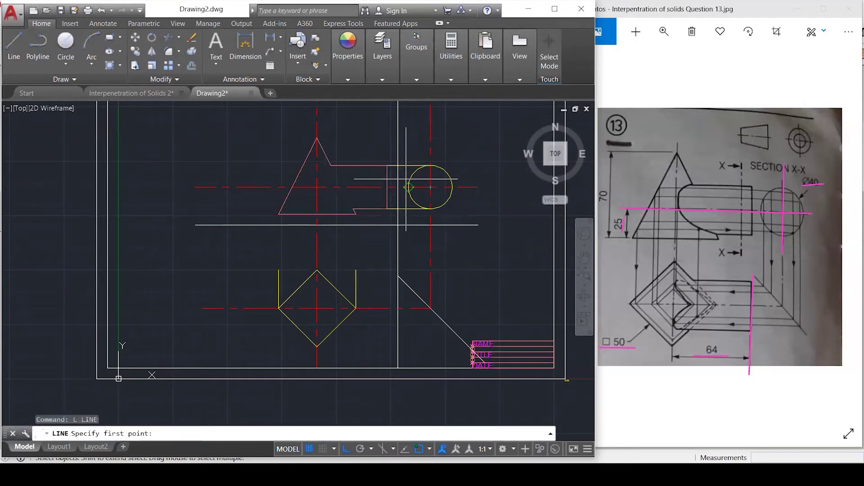
{"action": "left_click", "coordinate": [409, 187]}
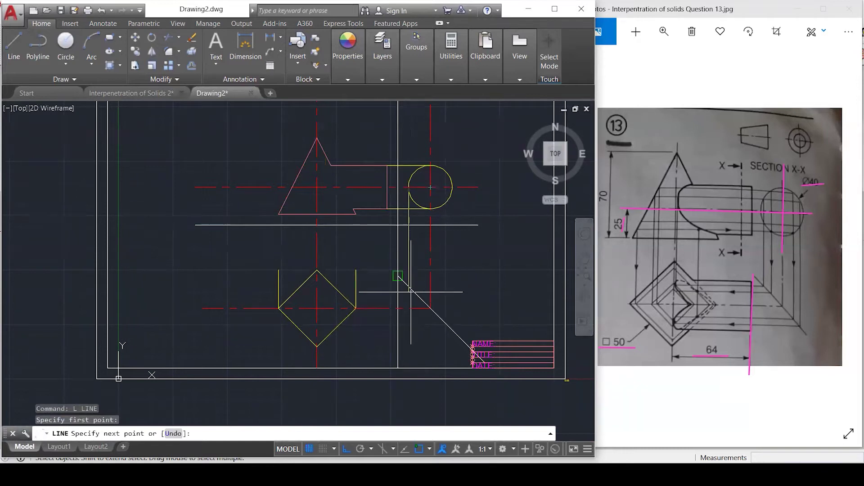
{"action": "left_click", "coordinate": [410, 291]}
{"action": "key", "text": "ctrl+z"}
{"action": "scroll", "coordinate": [413, 292], "scroll_direction": "up", "scroll_amount": 2}
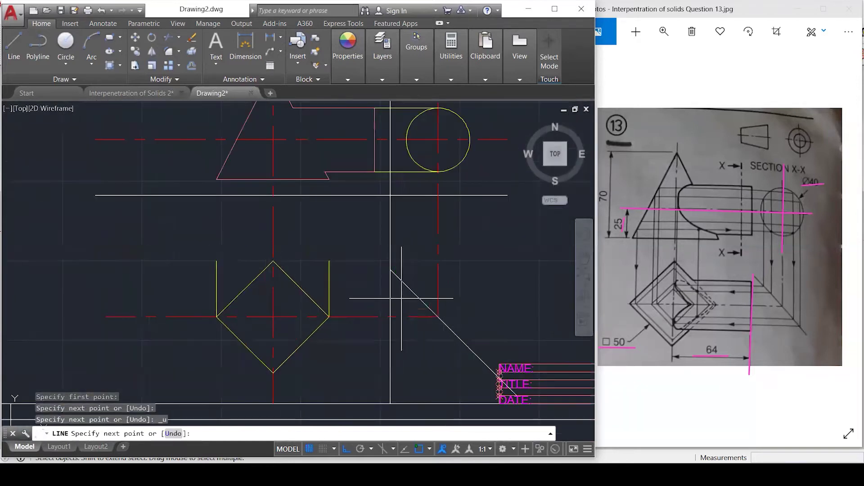
{"action": "left_click", "coordinate": [409, 296]}
{"action": "key", "text": "Escape"}
{"action": "key", "text": "Return"}
{"action": "left_click", "coordinate": [470, 140]}
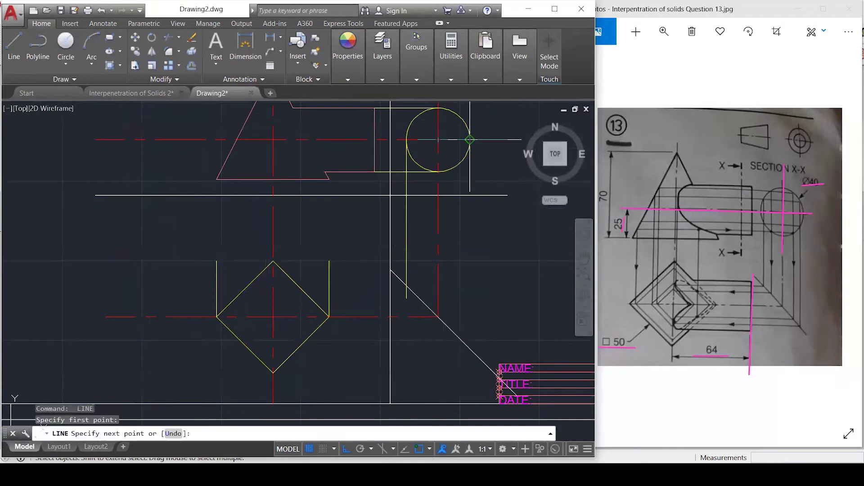
{"action": "left_click", "coordinate": [477, 372]}
{"action": "key", "text": "Escape"}
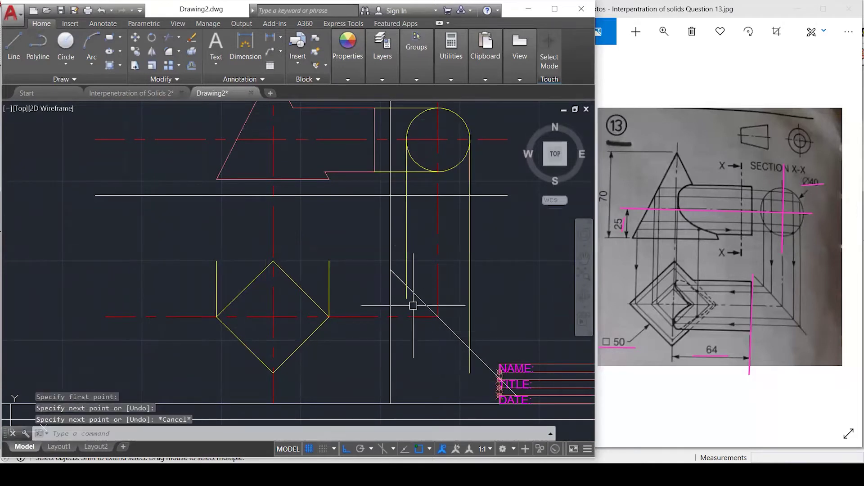
Draw horizontal projection lines from the two crossings on the mitre line leftward across the pyramid's plan.
{"action": "key", "text": "Return"}
{"action": "left_click", "coordinate": [405, 284]}
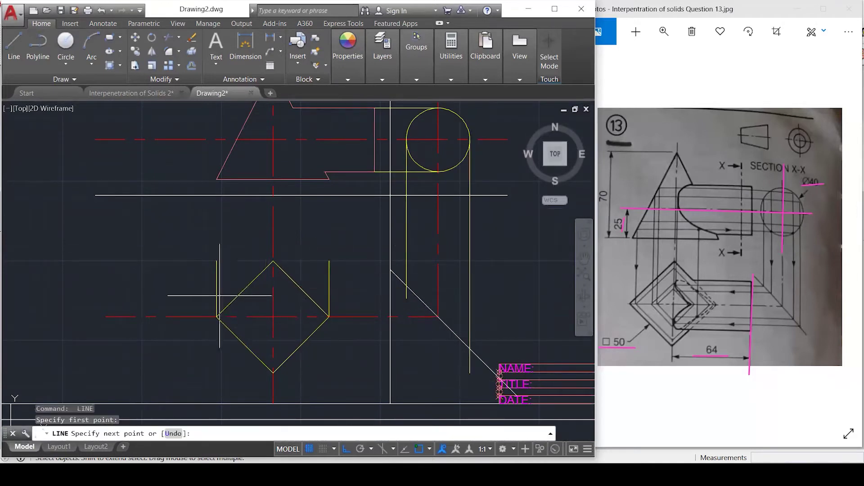
{"action": "left_click", "coordinate": [186, 285]}
{"action": "key", "text": "Escape"}
{"action": "key", "text": "Return"}
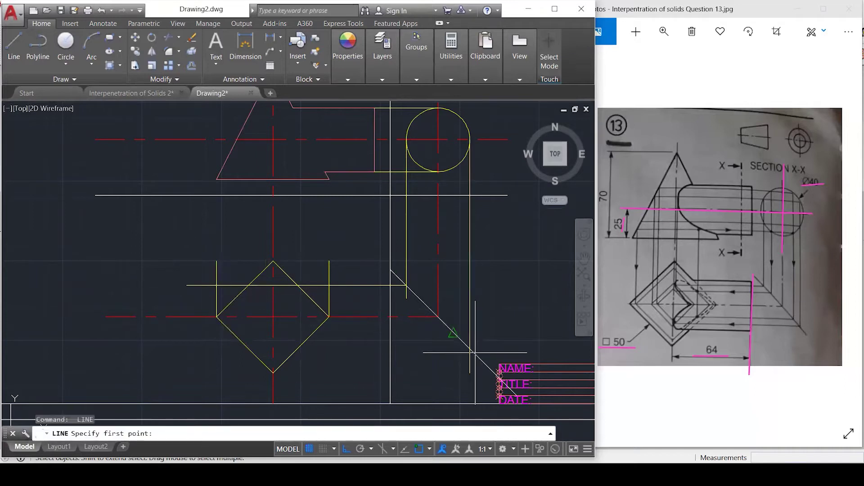
{"action": "left_click", "coordinate": [470, 348]}
{"action": "left_click", "coordinate": [209, 348]}
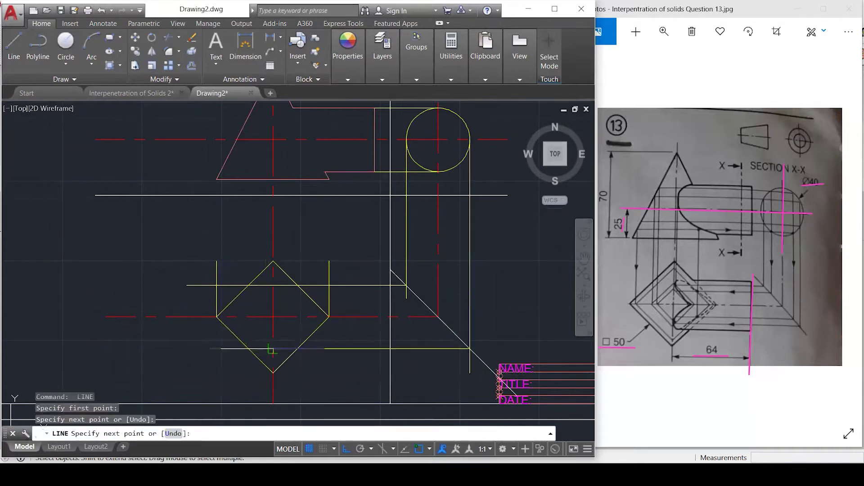
{"action": "key", "text": "Escape"}
Fillet each horizontal projection line to its matching vertical projection line with radius 0 at the mitre line.
{"action": "type", "text": "f"}
{"action": "key", "text": "Return"}
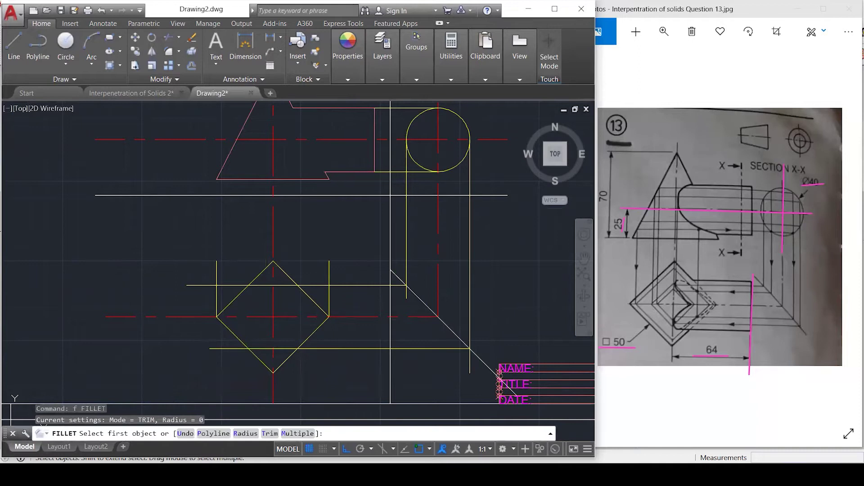
{"action": "left_click", "coordinate": [356, 286]}
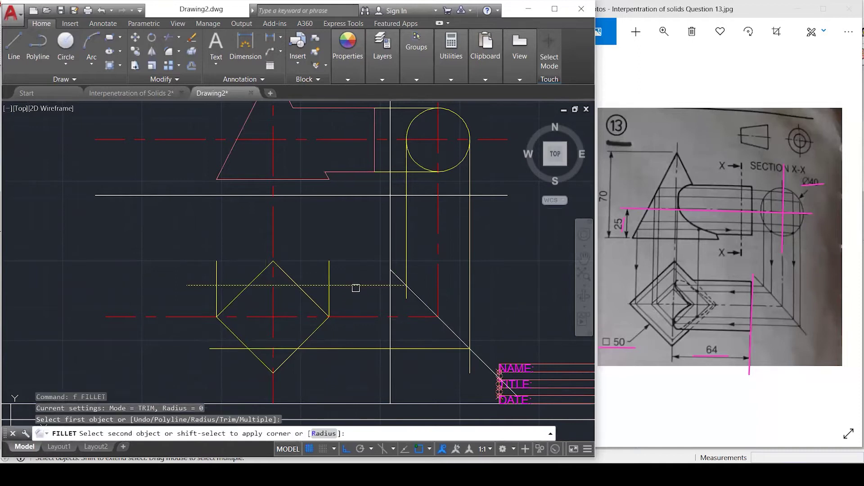
{"action": "left_click", "coordinate": [406, 254]}
{"action": "key", "text": "Return"}
{"action": "left_click", "coordinate": [430, 349]}
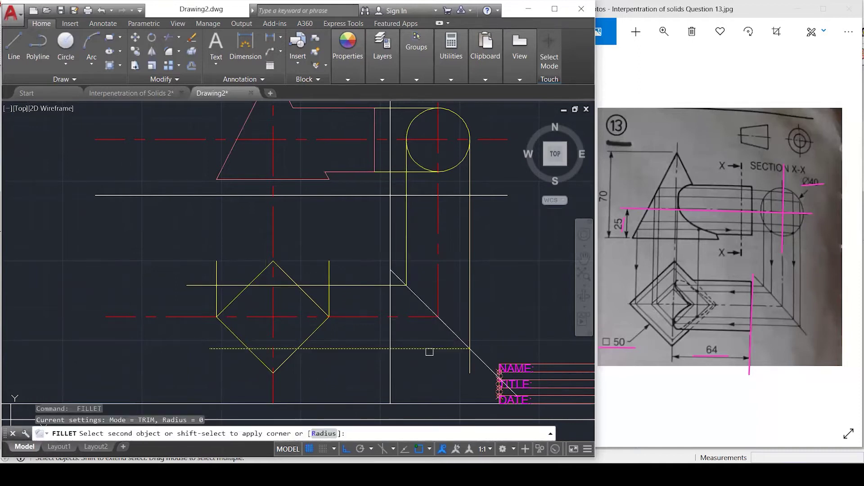
{"action": "left_click", "coordinate": [471, 317]}
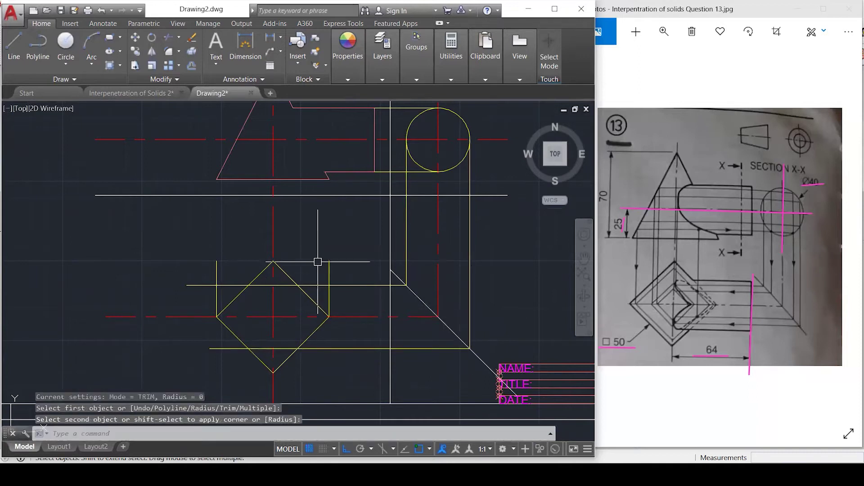
Trim away the square's right corner between the cylinder lines and the cylinder line segments between the vertical centre line and the square's right edges.
{"action": "key", "text": "Escape"}
{"action": "key", "text": "Escape"}
{"action": "type", "text": "tr"}
{"action": "key", "text": "Return"}
{"action": "key", "text": "Escape"}
{"action": "key", "text": "Escape"}
{"action": "type", "text": "tr"}
{"action": "key", "text": "Return"}
{"action": "left_click", "coordinate": [338, 227]}
{"action": "left_click", "coordinate": [272, 373]}
{"action": "key", "text": "Return"}
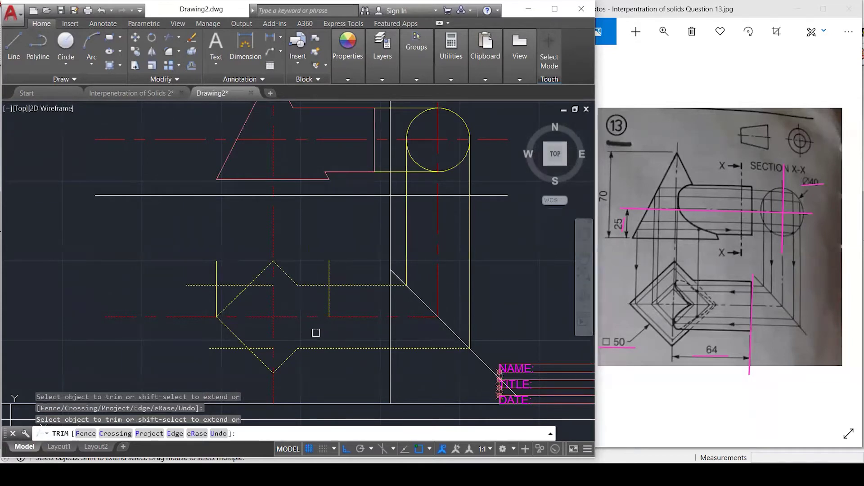
{"action": "key", "text": "Escape"}
{"action": "key", "text": "Escape"}
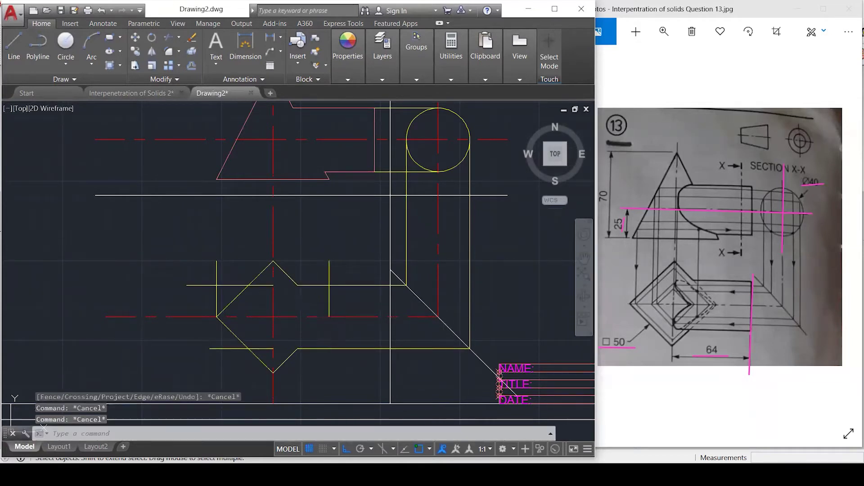
Erase the leftover vertical construction lines at the square's side corners and the stray horizontal segments crossing its left half in the plan.
{"action": "left_click", "coordinate": [328, 308]}
{"action": "key", "text": "Delete"}
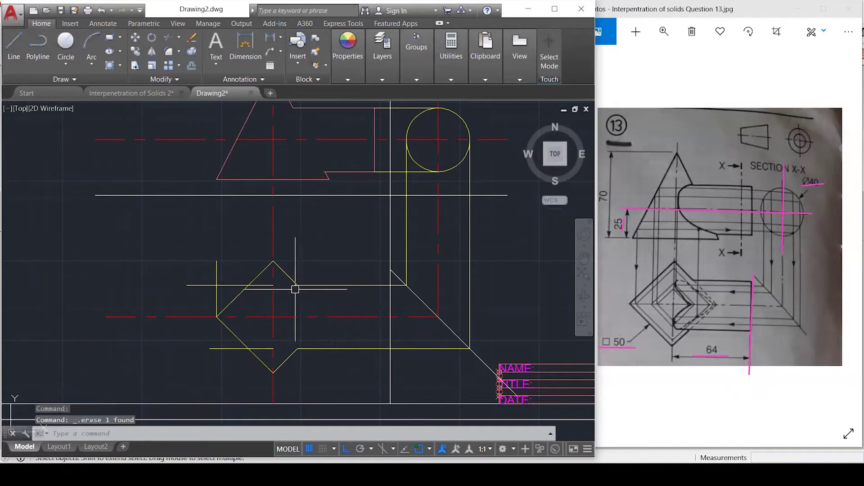
{"action": "key", "text": "Escape"}
{"action": "left_click", "coordinate": [229, 285]}
{"action": "left_click", "coordinate": [216, 265]}
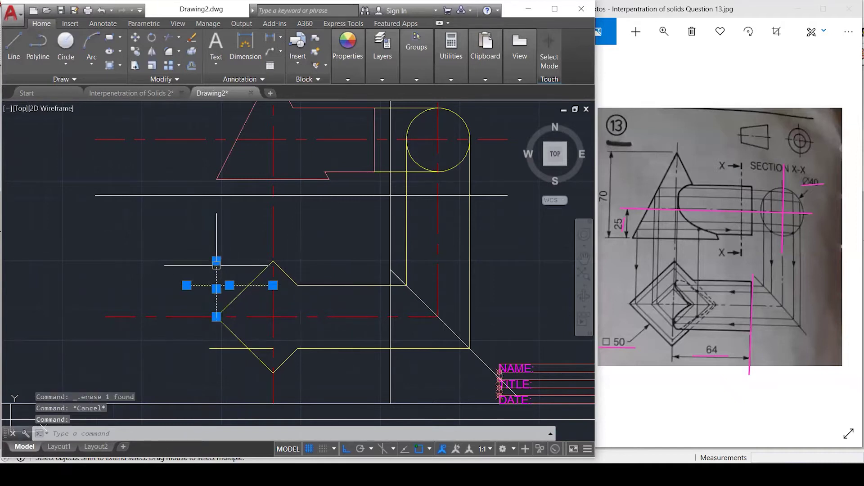
{"action": "key", "text": "Delete"}
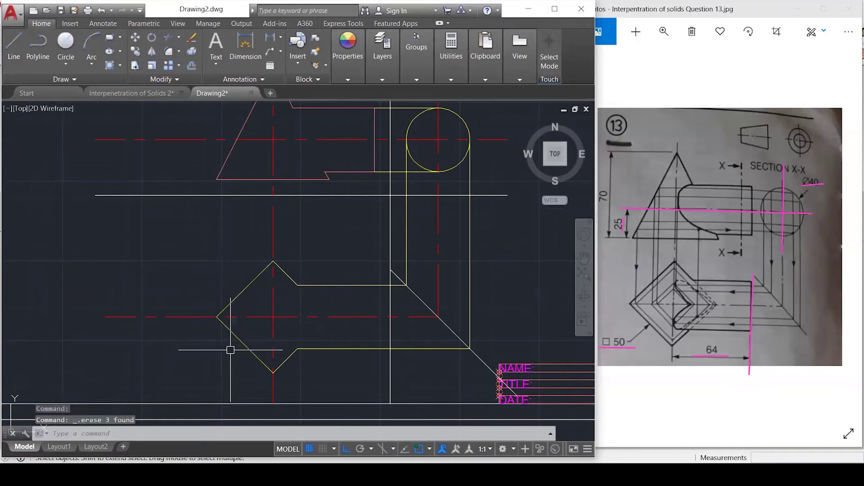
{"action": "key", "text": "Escape"}
{"action": "key", "text": "Escape"}
{"action": "key", "text": "Escape"}
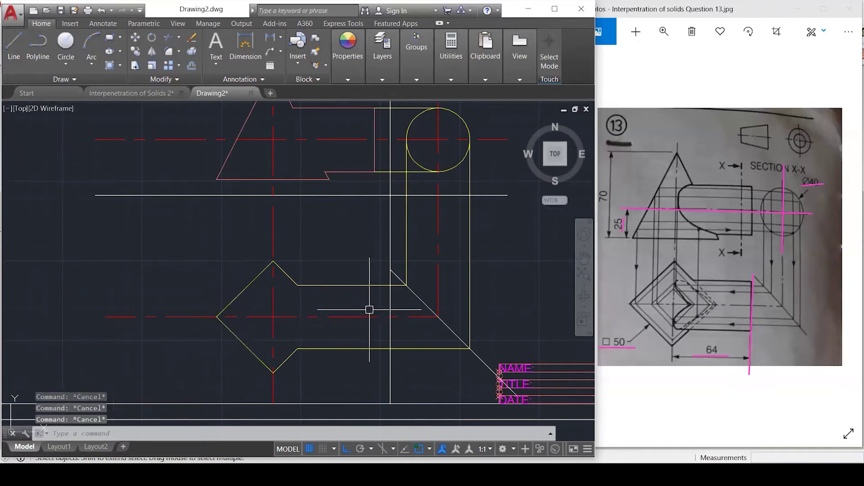
Draw a vertical projection line from the lower corner of the cylinder's end face in the elevation down past the plan.
{"action": "type", "text": "l"}
{"action": "key", "text": "Return"}
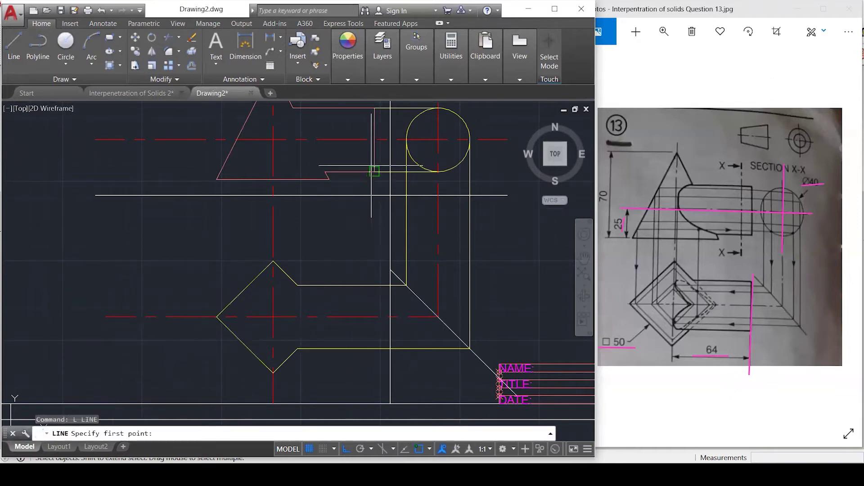
{"action": "left_click", "coordinate": [374, 172]}
{"action": "left_click", "coordinate": [374, 374]}
{"action": "key", "text": "Escape"}
{"action": "key", "text": "Escape"}
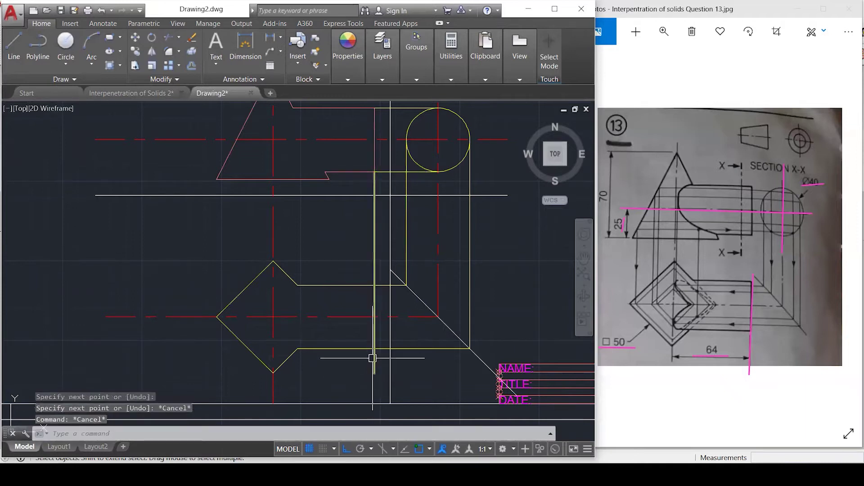
Fillet the cylinder's two horizontal plan lines to the vertical end line with radius 0 to close the cylinder's end.
{"action": "type", "text": "f"}
{"action": "key", "text": "Return"}
{"action": "left_click", "coordinate": [355, 285]}
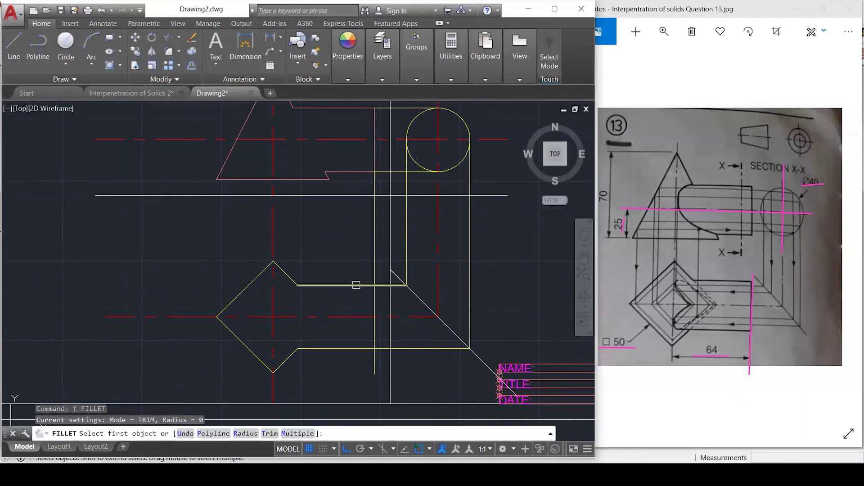
{"action": "left_click", "coordinate": [374, 302]}
{"action": "key", "text": "Return"}
{"action": "left_click", "coordinate": [375, 325]}
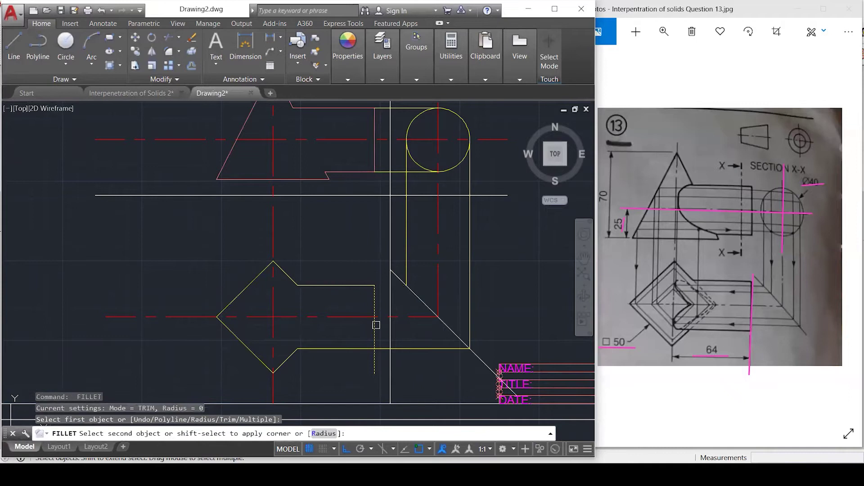
{"action": "left_click", "coordinate": [367, 348]}
Redraw the horizontal construction lines from both corners of the cylinder's end in the plan to the mitre line.
{"action": "type", "text": "l"}
{"action": "key", "text": "Return"}
{"action": "left_click", "coordinate": [374, 285]}
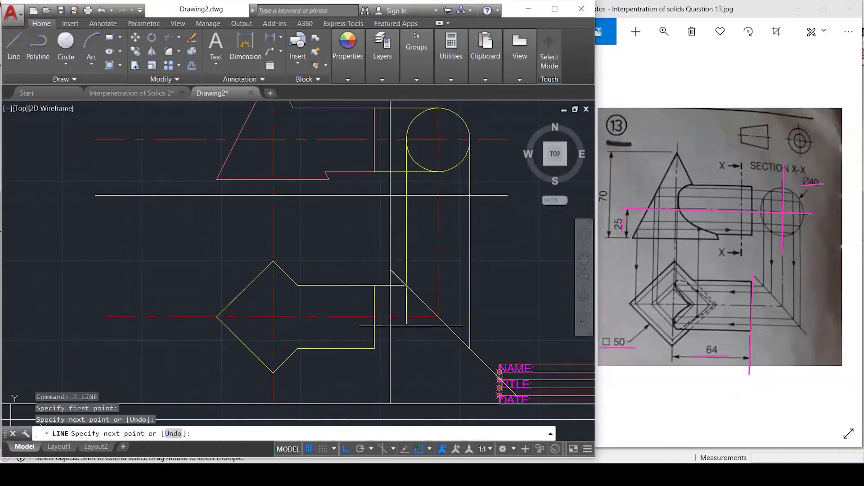
{"action": "key", "text": "Return"}
{"action": "key", "text": "Return"}
{"action": "left_click", "coordinate": [375, 348]}
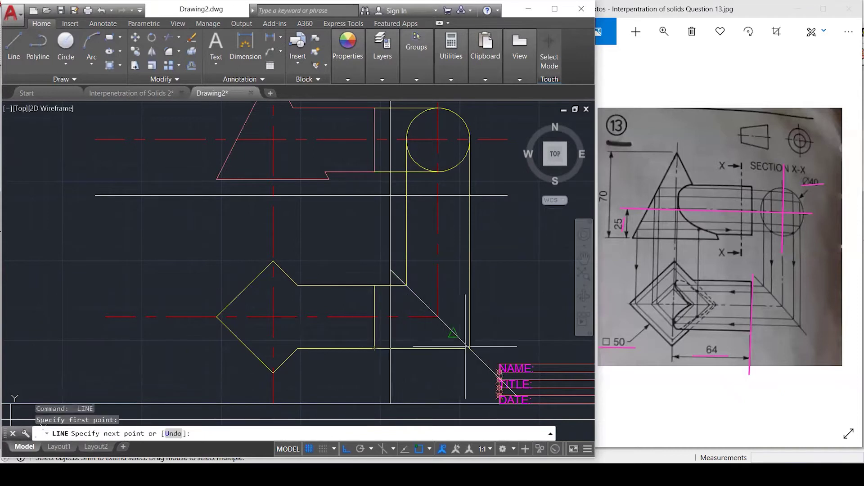
{"action": "key", "text": "Escape"}
{"action": "key", "text": "Escape"}
Move the pyramid and cylinder plan outline to the OUTLINE layer.
{"action": "left_click", "coordinate": [189, 228]}
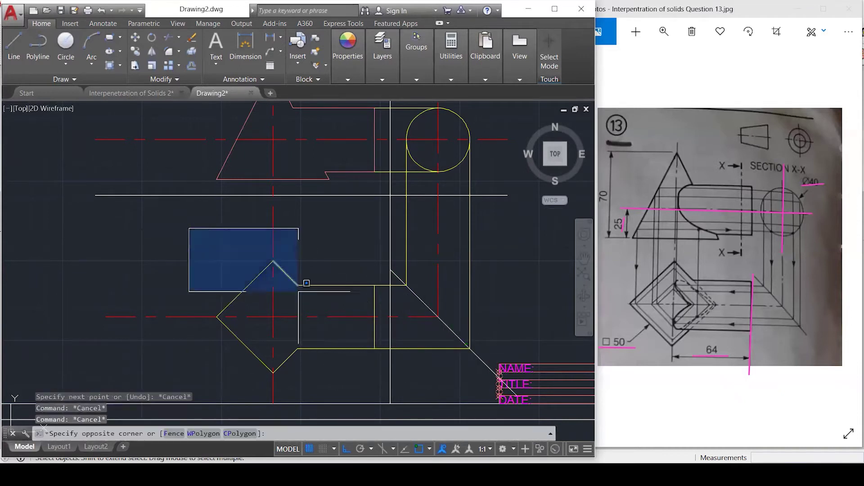
{"action": "left_click", "coordinate": [375, 379]}
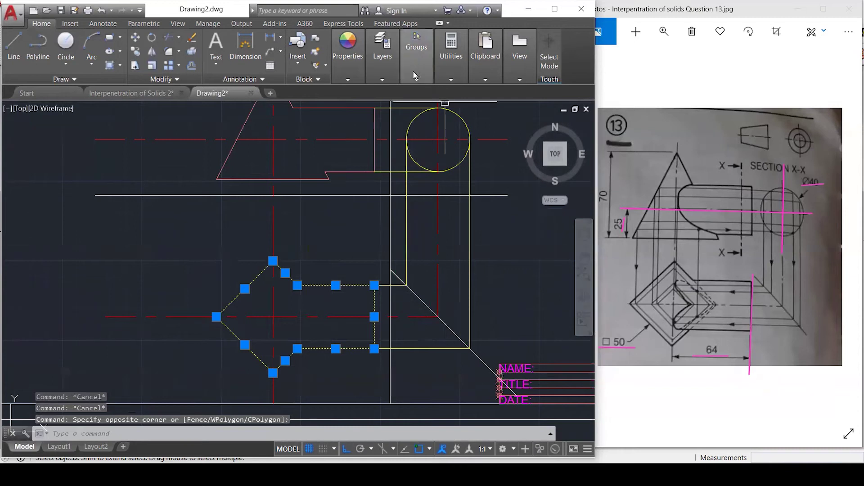
{"action": "left_click", "coordinate": [382, 79]}
{"action": "left_click", "coordinate": [464, 92]}
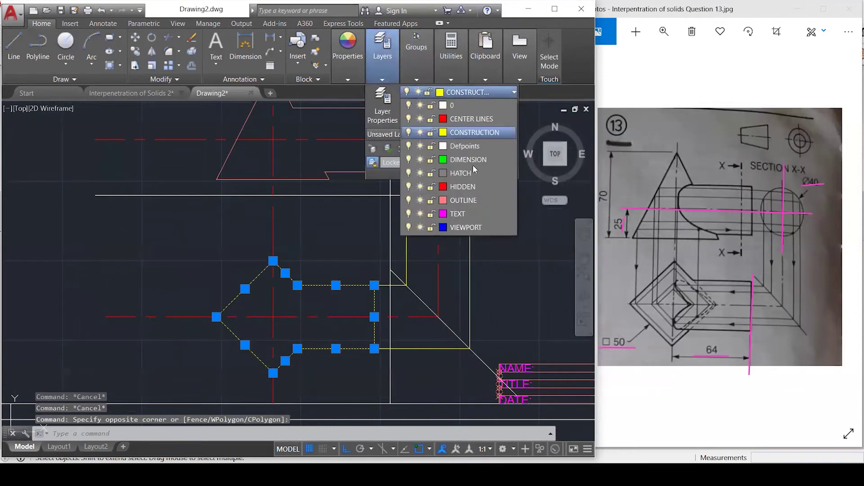
{"action": "left_click", "coordinate": [467, 200]}
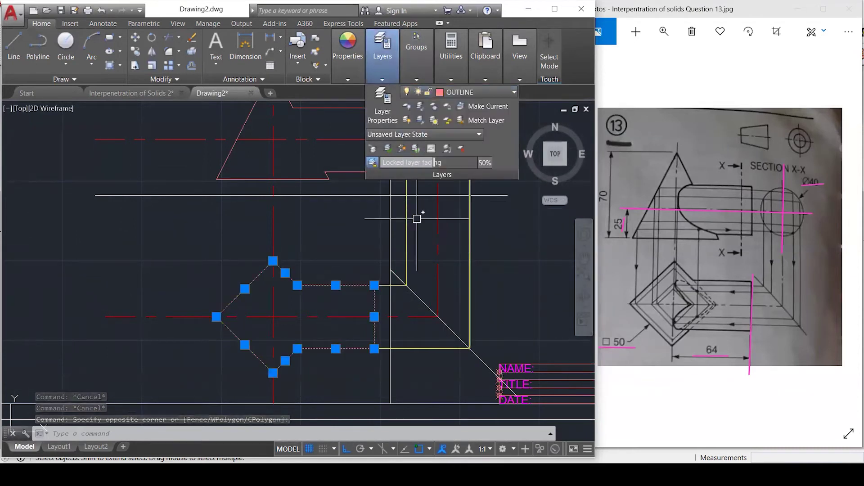
{"action": "key", "text": "Escape"}
{"action": "key", "text": "Escape"}
{"action": "key", "text": "Escape"}
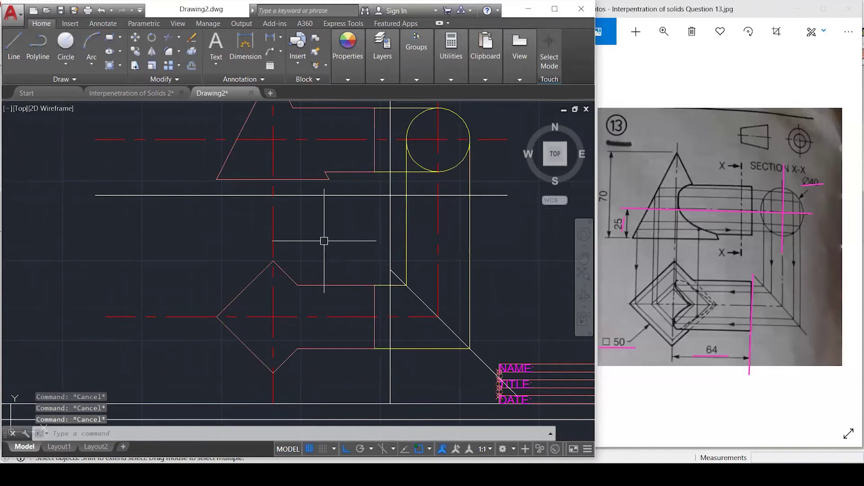
Divide the cylinder's circle in the side view into 12 equal segments.
{"action": "middle_click", "coordinate": [441, 290]}
{"action": "middle_click", "coordinate": [441, 290]}
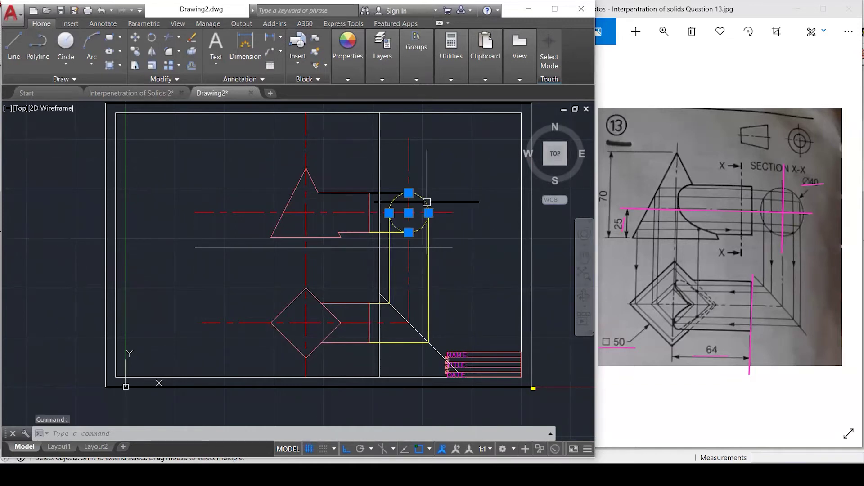
{"action": "scroll", "coordinate": [378, 270], "scroll_direction": "up", "scroll_amount": 3}
{"action": "mouse_move", "coordinate": [355, 293]}
{"action": "middle_mouse_down"}
{"action": "mouse_move", "coordinate": [317, 231]}
{"action": "mouse_move", "coordinate": [317, 240]}
{"action": "middle_mouse_up"}
{"action": "key", "text": "Escape"}
{"action": "key", "text": "Escape"}
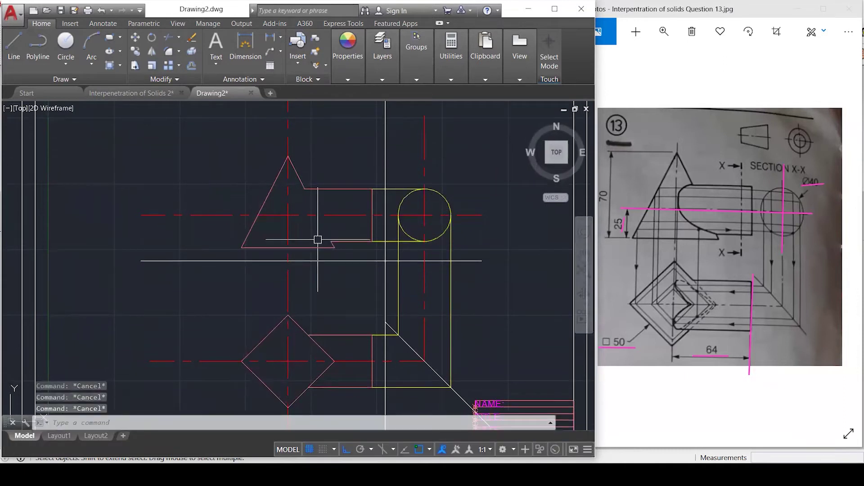
{"action": "type", "text": "div"}
{"action": "key", "text": "Return"}
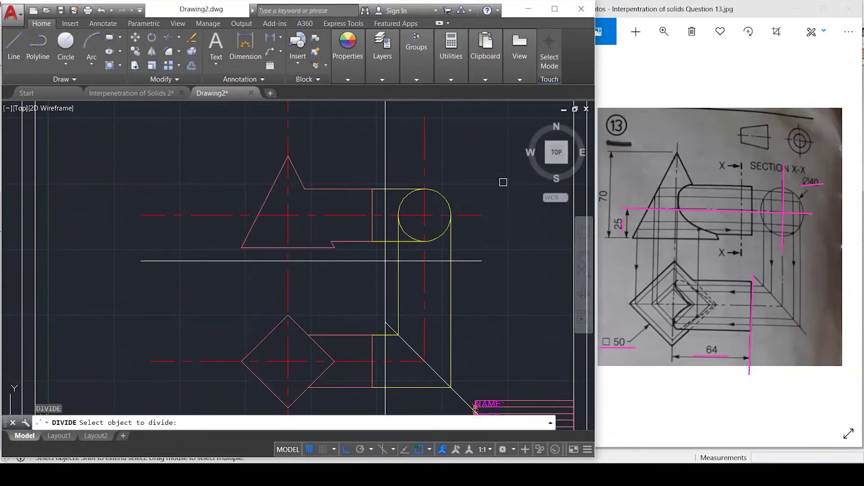
{"action": "left_click", "coordinate": [445, 199]}
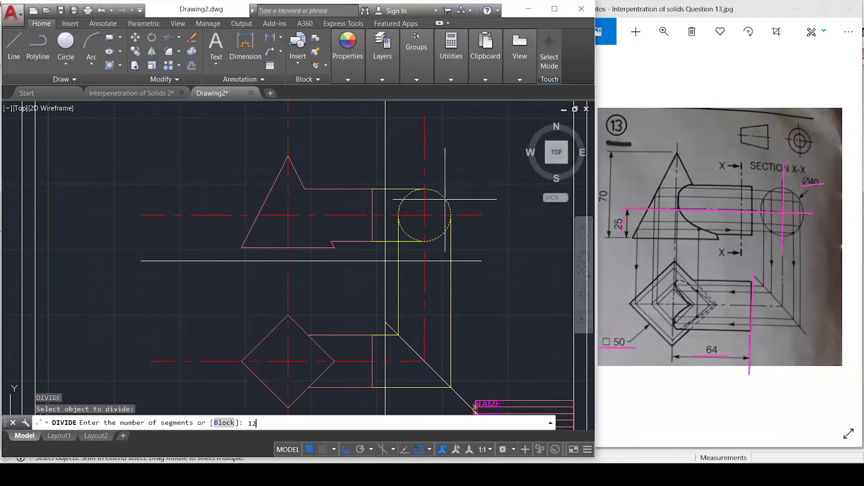
{"action": "key", "text": "Return"}
{"action": "key", "text": "Escape"}
{"action": "key", "text": "Escape"}
{"action": "key", "text": "Escape"}
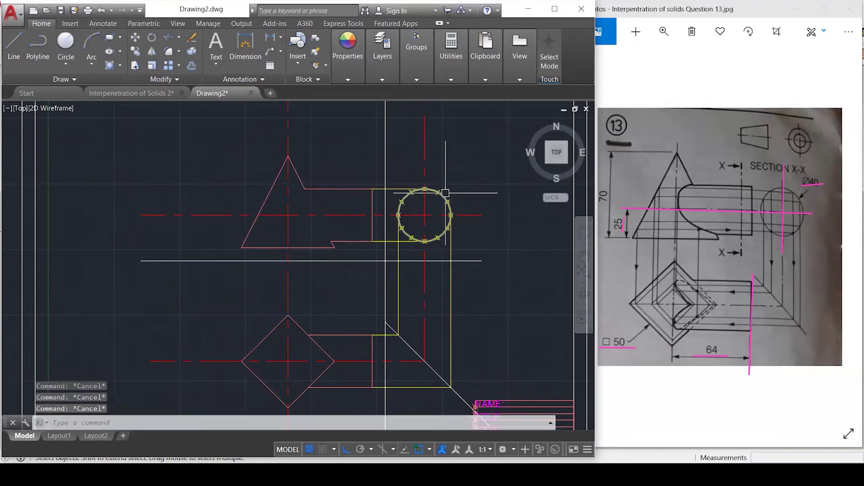
Make HATCH the current layer and move the circle with its division points onto that layer.
{"action": "scroll", "coordinate": [445, 195], "scroll_direction": "up", "scroll_amount": 3}
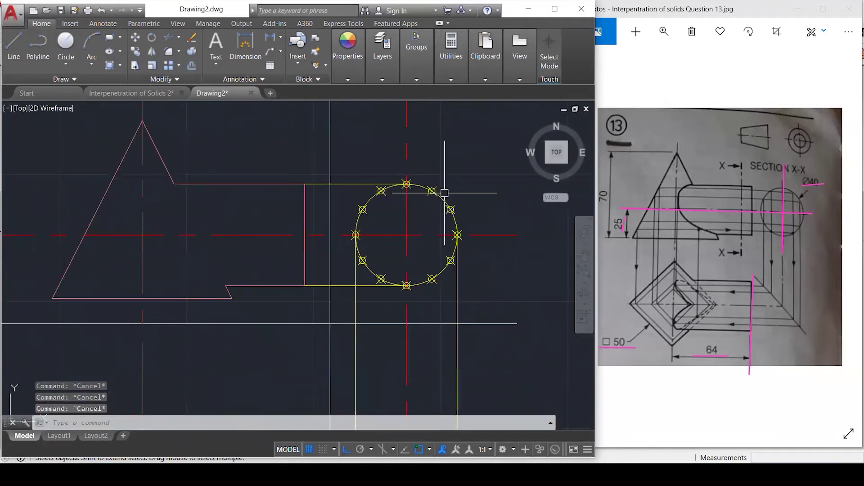
{"action": "left_click", "coordinate": [392, 69]}
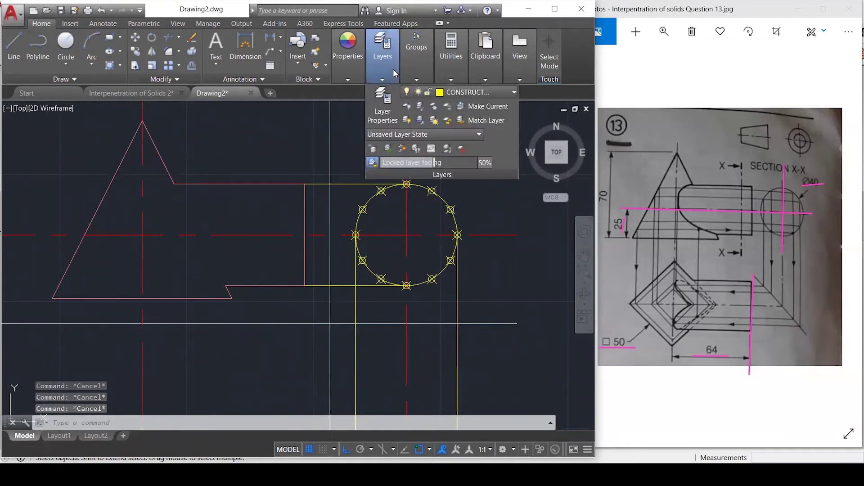
{"action": "left_click", "coordinate": [469, 93]}
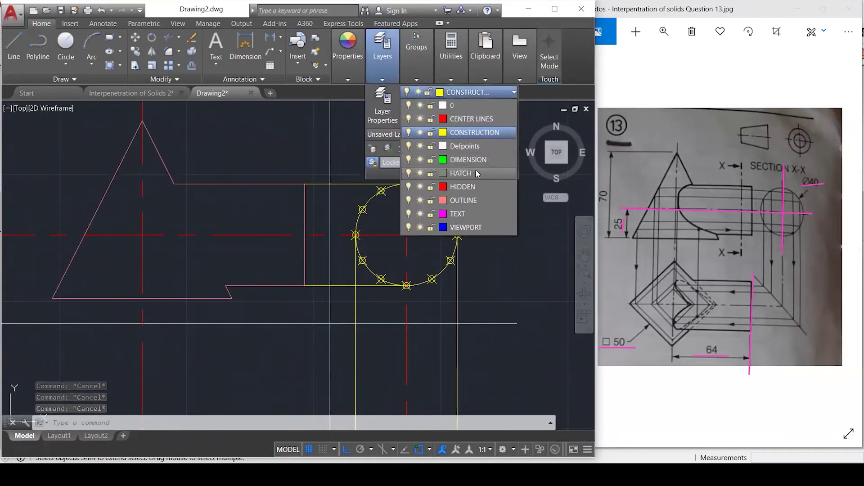
{"action": "left_click", "coordinate": [475, 169]}
{"action": "left_click", "coordinate": [476, 206]}
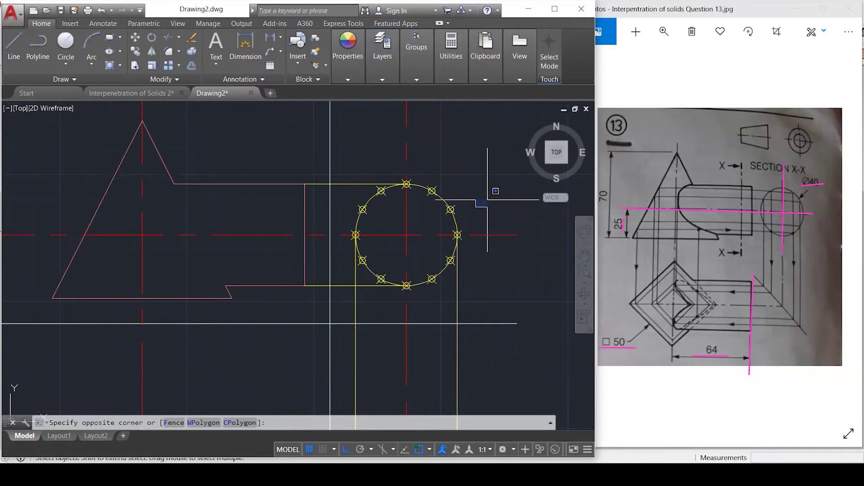
{"action": "key", "text": "Escape"}
{"action": "key", "text": "Escape"}
{"action": "left_click", "coordinate": [338, 160]}
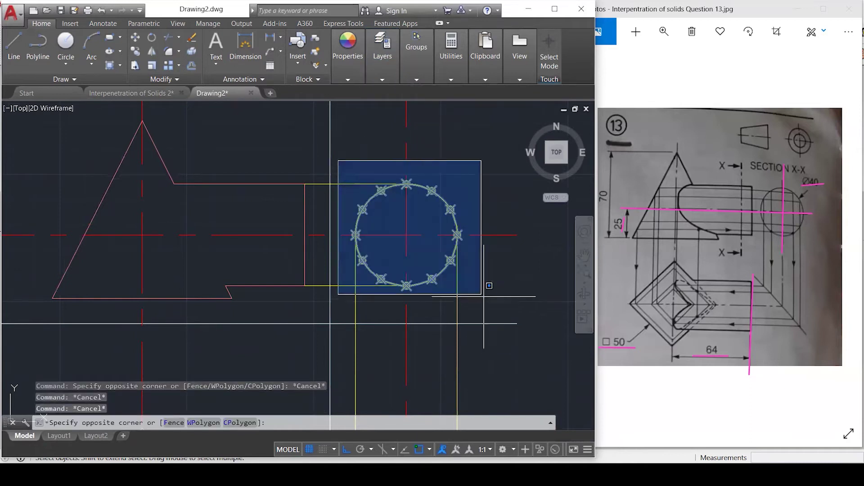
{"action": "left_click", "coordinate": [493, 288]}
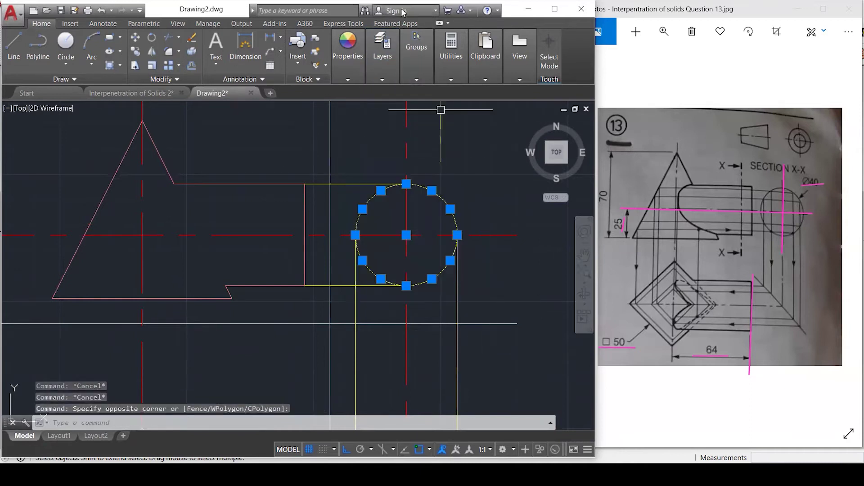
{"action": "key", "text": "Escape"}
{"action": "scroll", "coordinate": [439, 180], "scroll_direction": "down", "scroll_amount": 3}
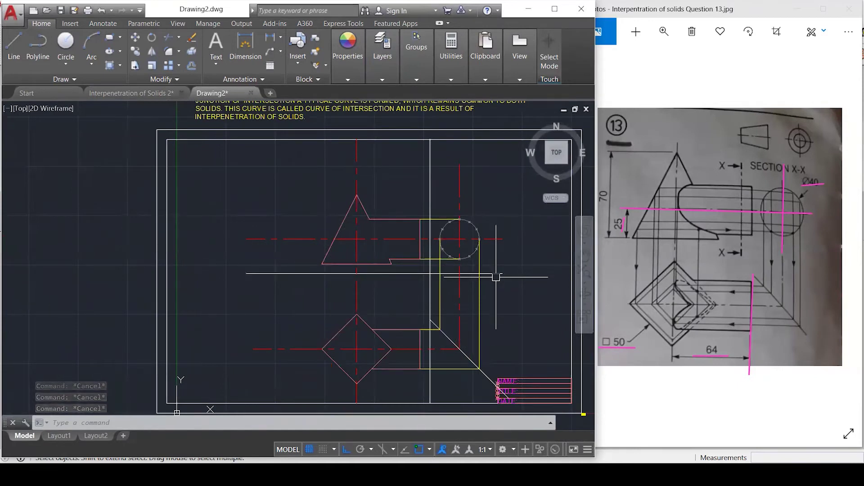
Draw a vertical projection line from the first division point right of the circle's top down past the mitre line.
{"action": "scroll", "coordinate": [496, 277], "scroll_direction": "up", "scroll_amount": 4}
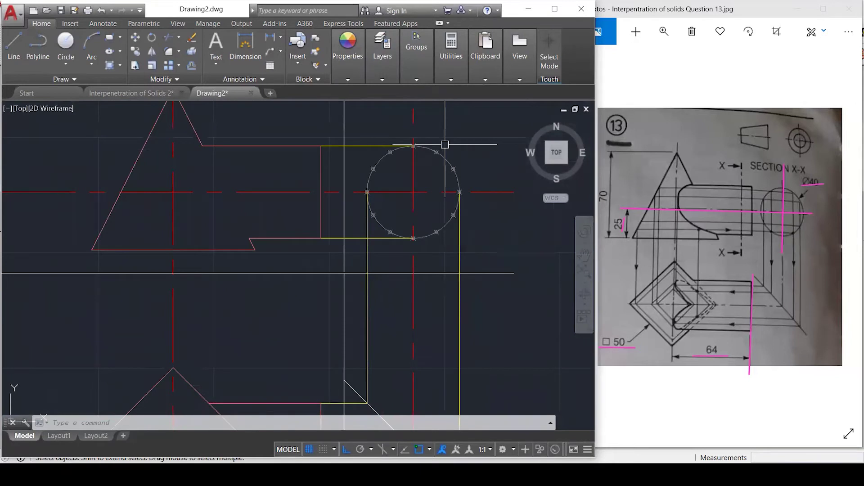
{"action": "type", "text": "L"}
{"action": "key", "text": "Return"}
{"action": "left_click", "coordinate": [437, 152]}
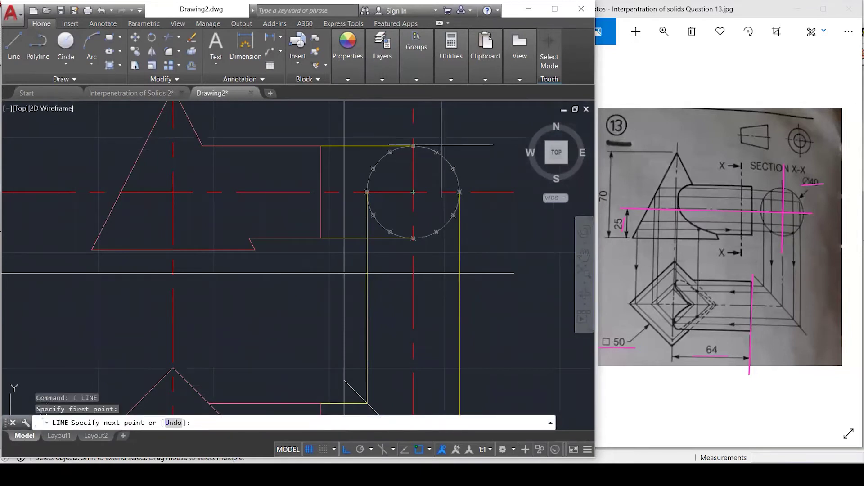
{"action": "scroll", "coordinate": [436, 153], "scroll_direction": "down", "scroll_amount": 2}
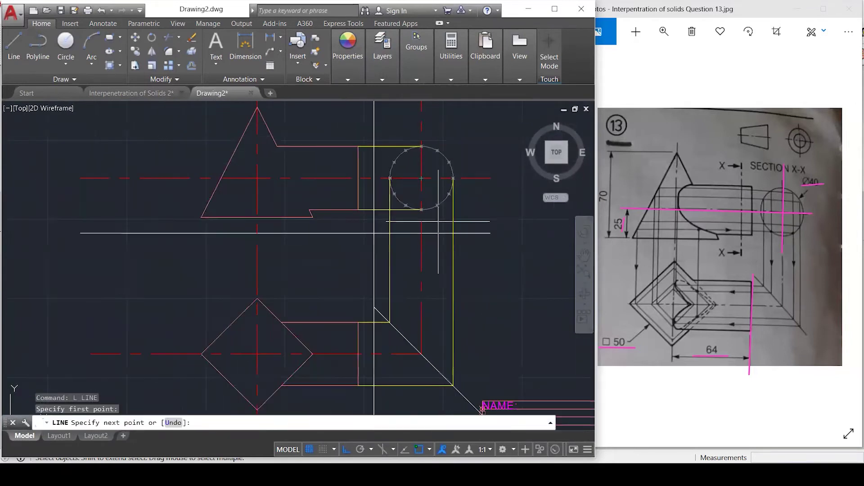
{"action": "left_click", "coordinate": [439, 378]}
{"action": "key", "text": "Escape"}
Copy the vertical projection line to the second division point right of the circle's top and to the two lower-left division points.
{"action": "scroll", "coordinate": [447, 133], "scroll_direction": "up", "scroll_amount": 2}
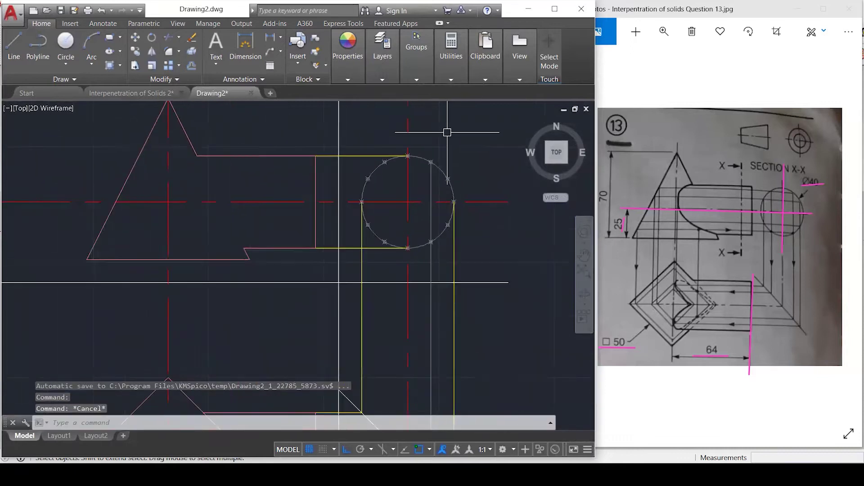
{"action": "scroll", "coordinate": [447, 132], "scroll_direction": "up", "scroll_amount": 2}
{"action": "type", "text": "CO"}
{"action": "key", "text": "Return"}
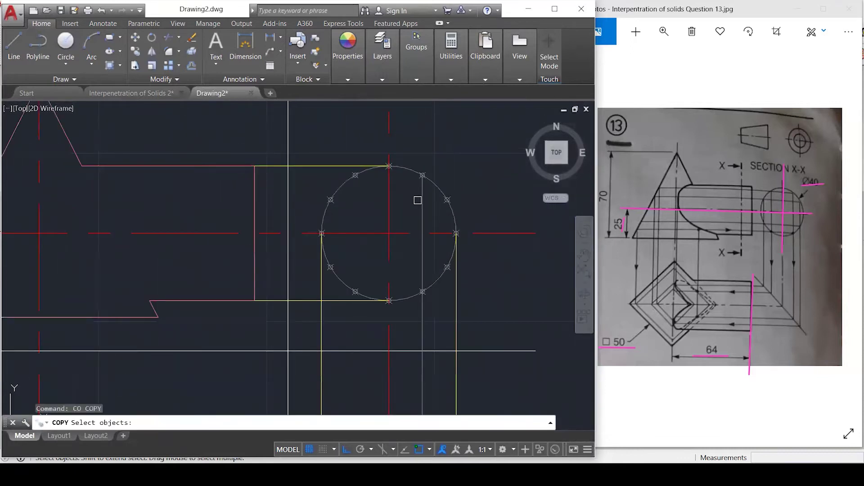
{"action": "left_click", "coordinate": [421, 195]}
{"action": "key", "text": "Return"}
{"action": "left_click", "coordinate": [422, 175]}
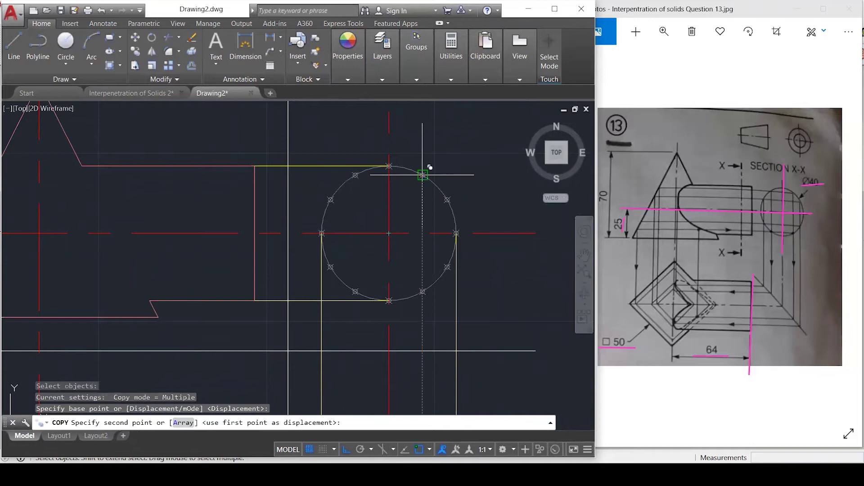
{"action": "scroll", "coordinate": [442, 201], "scroll_direction": "up", "scroll_amount": 1}
{"action": "scroll", "coordinate": [442, 203], "scroll_direction": "up", "scroll_amount": 1}
{"action": "left_click", "coordinate": [450, 199]}
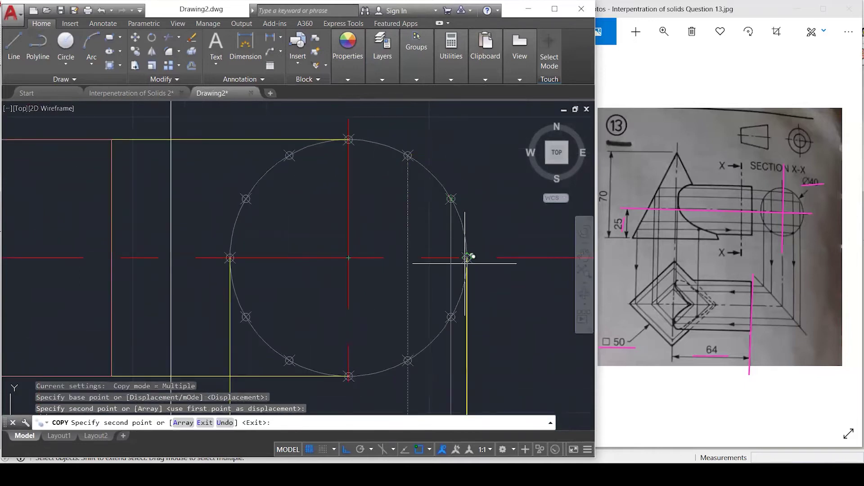
{"action": "left_click", "coordinate": [405, 291]}
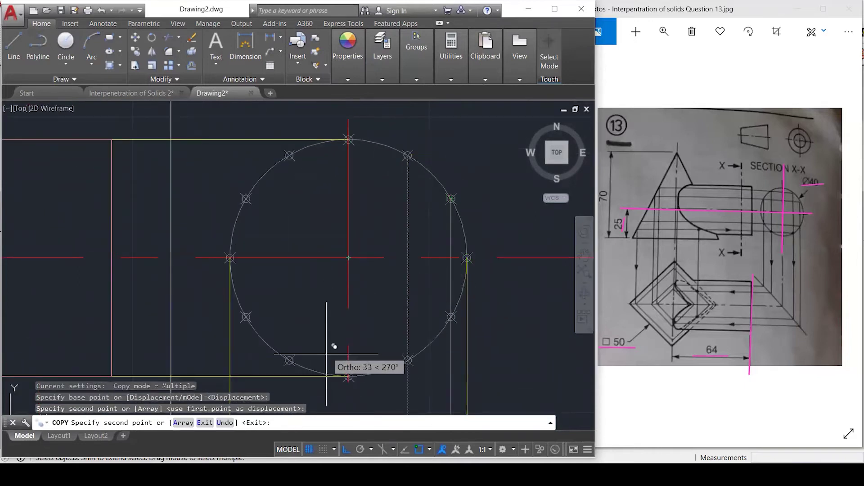
{"action": "left_click", "coordinate": [290, 360]}
{"action": "left_click", "coordinate": [246, 317]}
{"action": "key", "text": "Escape"}
{"action": "key", "text": "Escape"}
{"action": "scroll", "coordinate": [442, 152], "scroll_direction": "down", "scroll_amount": 4}
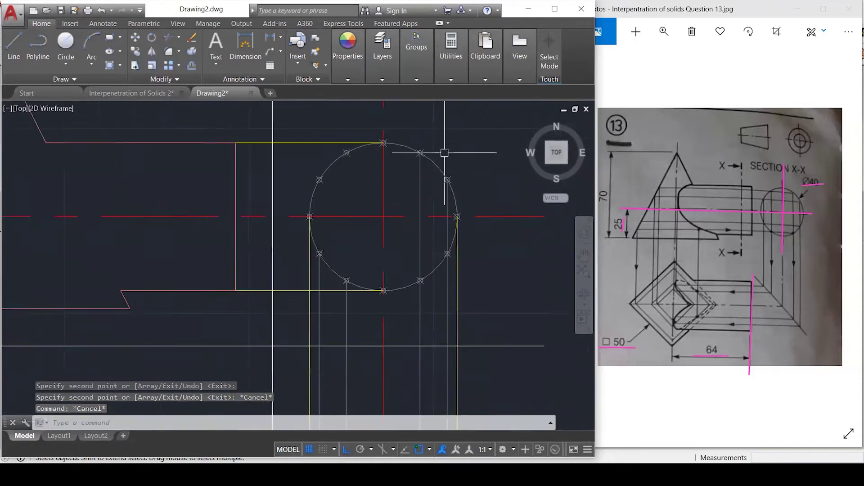
Draw a horizontal projection line from the mitre line's crossing with the leftmost division projector, across the pyramid's plan.
{"action": "scroll", "coordinate": [442, 153], "scroll_direction": "down", "scroll_amount": 4}
{"action": "scroll", "coordinate": [383, 410], "scroll_direction": "up", "scroll_amount": 3}
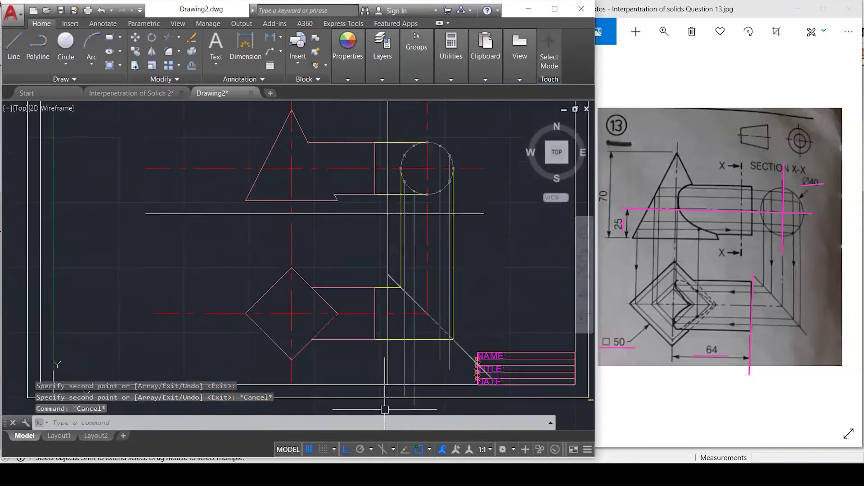
{"action": "scroll", "coordinate": [451, 221], "scroll_direction": "up", "scroll_amount": 1}
{"action": "type", "text": "l"}
{"action": "key", "text": "Return"}
{"action": "left_click", "coordinate": [413, 223]}
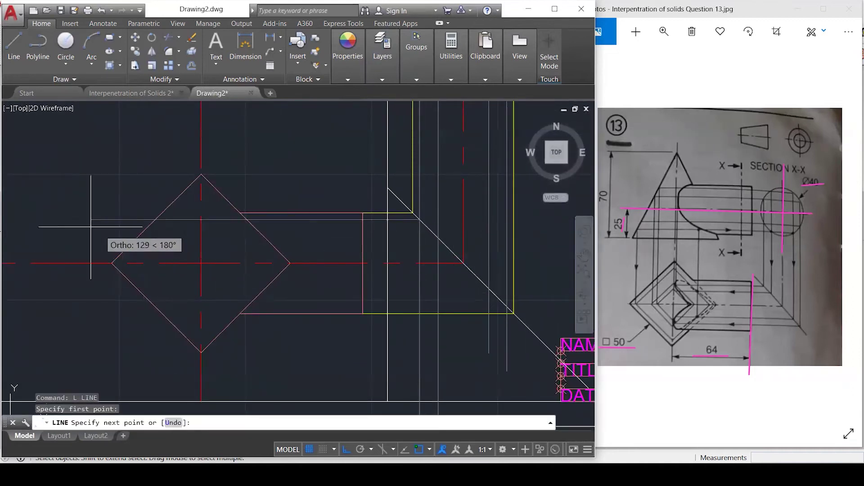
{"action": "left_click", "coordinate": [78, 220]}
{"action": "key", "text": "Escape"}
{"action": "key", "text": "Escape"}
{"action": "key", "text": "Escape"}
Copy the horizontal plan projection line to the mitre line's crossings with the other three vertical division projectors.
{"action": "type", "text": "co"}
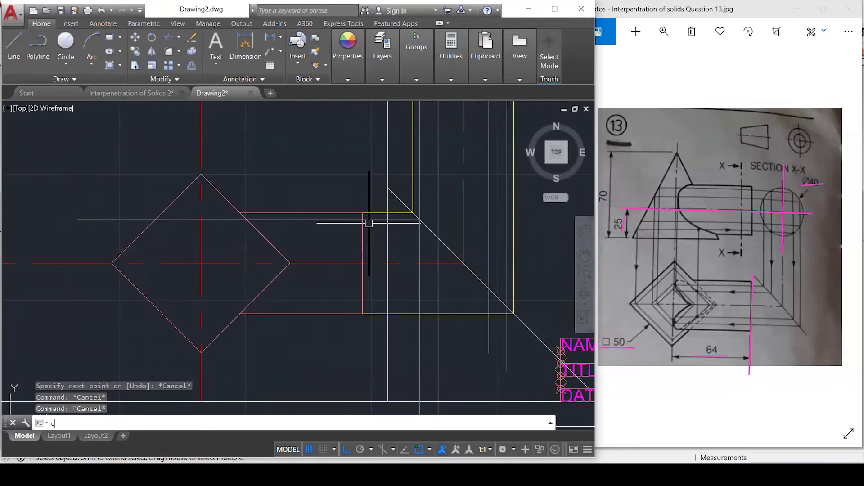
{"action": "key", "text": "Return"}
{"action": "left_click", "coordinate": [369, 220]}
{"action": "key", "text": "Return"}
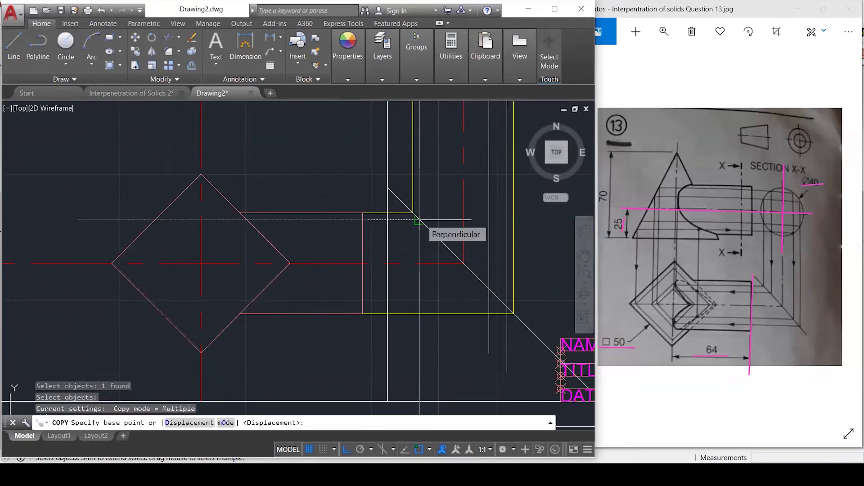
{"action": "left_click", "coordinate": [419, 220]}
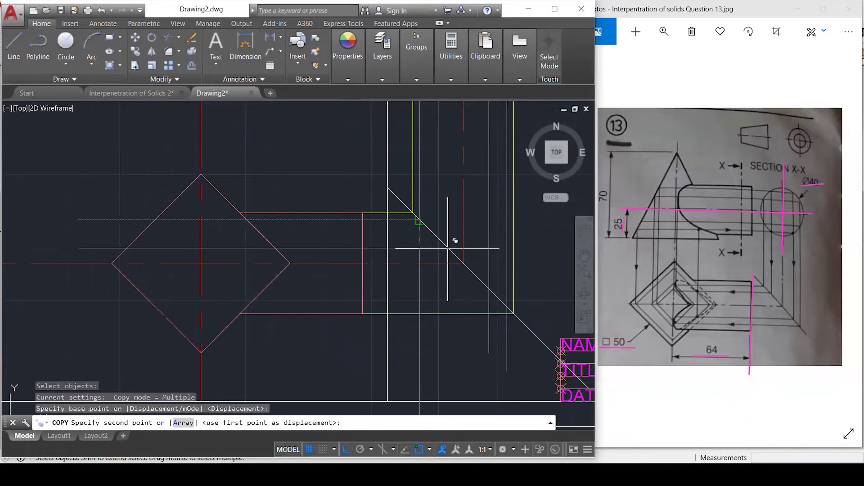
{"action": "left_click", "coordinate": [488, 288]}
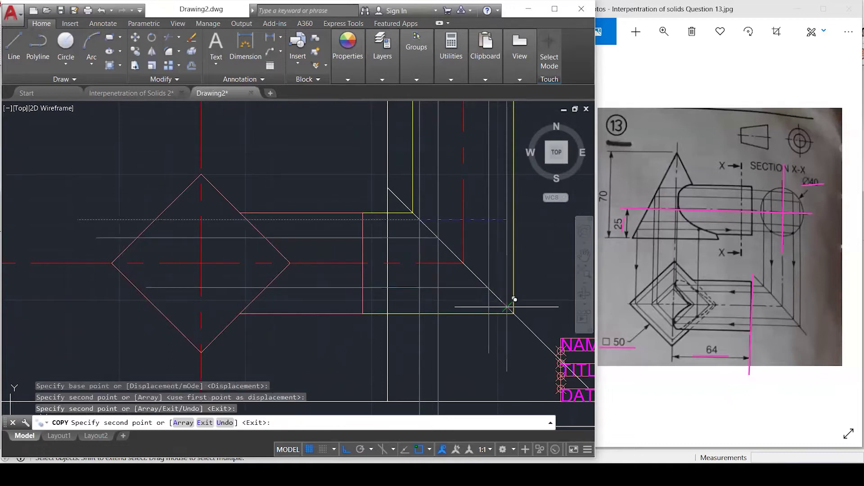
{"action": "left_click", "coordinate": [507, 307]}
{"action": "key", "text": "Escape"}
{"action": "key", "text": "Escape"}
{"action": "key", "text": "Escape"}
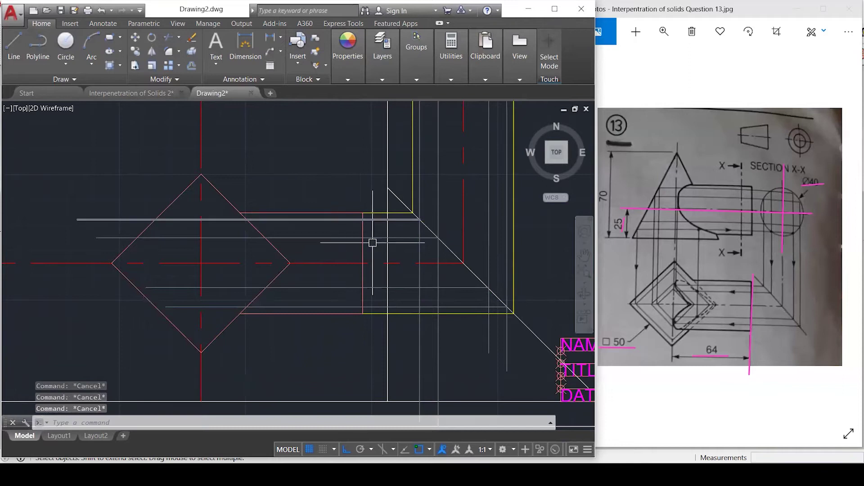
Join the two left-hand vertical projectors to their horizontal plan lines at the mitre line with radius 0 fillets.
{"action": "scroll", "coordinate": [379, 285], "scroll_direction": "down", "scroll_amount": 2}
{"action": "scroll", "coordinate": [376, 251], "scroll_direction": "up", "scroll_amount": 2}
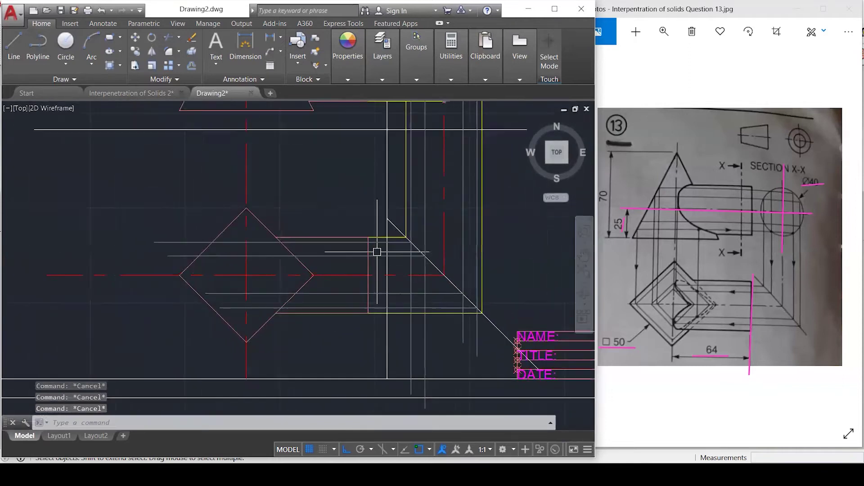
{"action": "type", "text": "f"}
{"action": "key", "text": "Return"}
{"action": "scroll", "coordinate": [405, 232], "scroll_direction": "up", "scroll_amount": 2}
{"action": "left_click", "coordinate": [408, 239]}
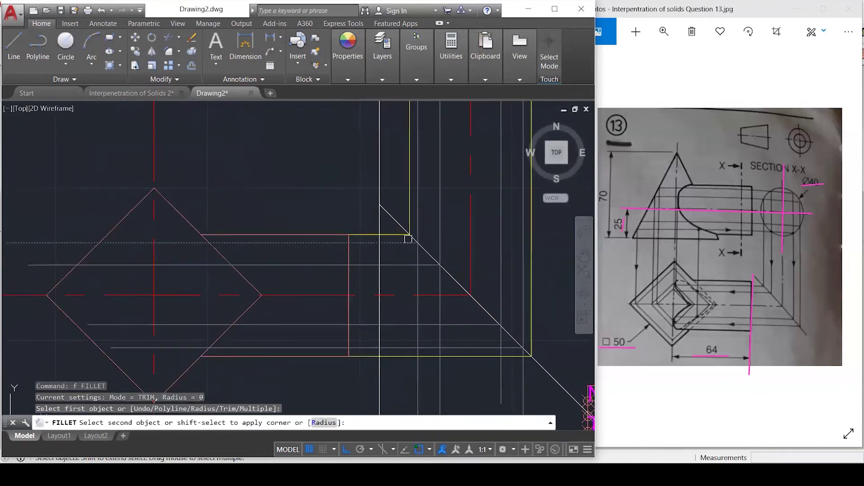
{"action": "left_click", "coordinate": [418, 233]}
{"action": "key", "text": "Return"}
{"action": "left_click", "coordinate": [412, 263]}
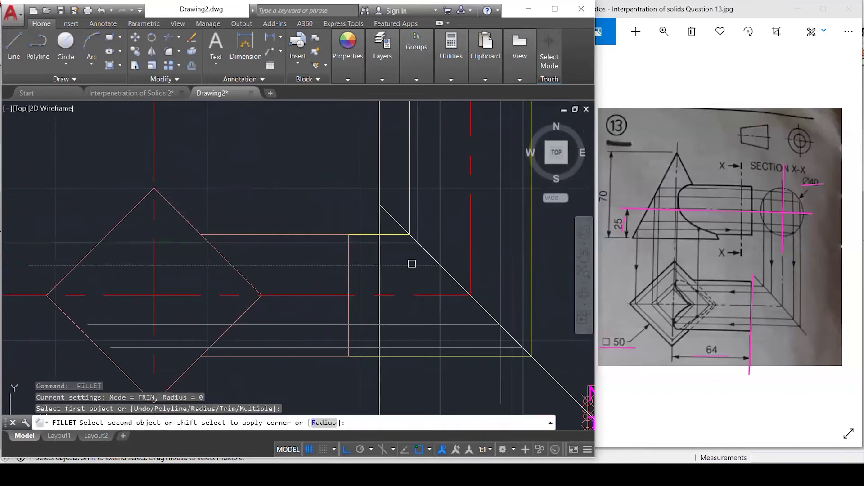
{"action": "left_click", "coordinate": [441, 234]}
Fillet the two right-hand vertical projectors with their horizontal plan lines into radius 0 corners on the mitre line.
{"action": "key", "text": "Return"}
{"action": "left_click", "coordinate": [439, 325]}
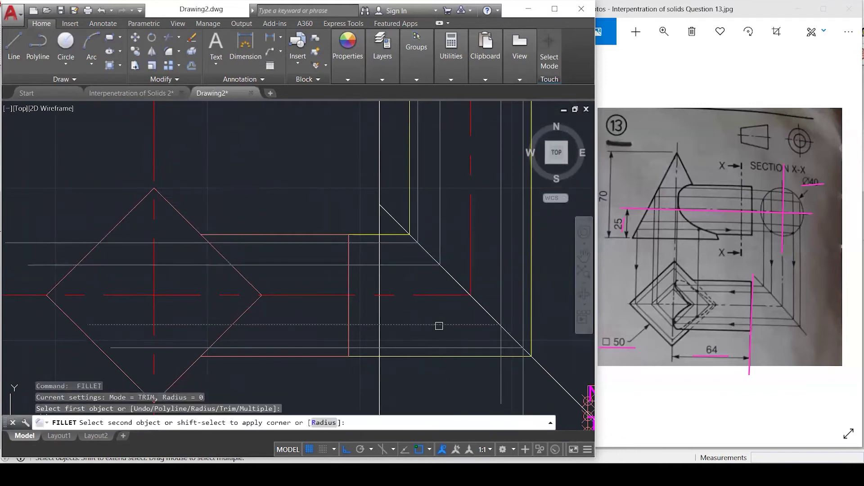
{"action": "left_click", "coordinate": [500, 317]}
{"action": "key", "text": "Return"}
{"action": "left_click", "coordinate": [483, 347]}
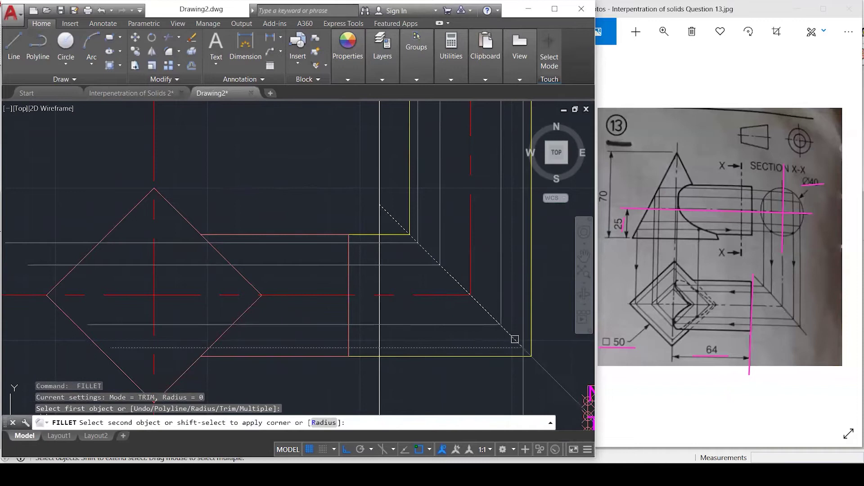
{"action": "left_click", "coordinate": [522, 331]}
{"action": "scroll", "coordinate": [463, 283], "scroll_direction": "down", "scroll_amount": 5}
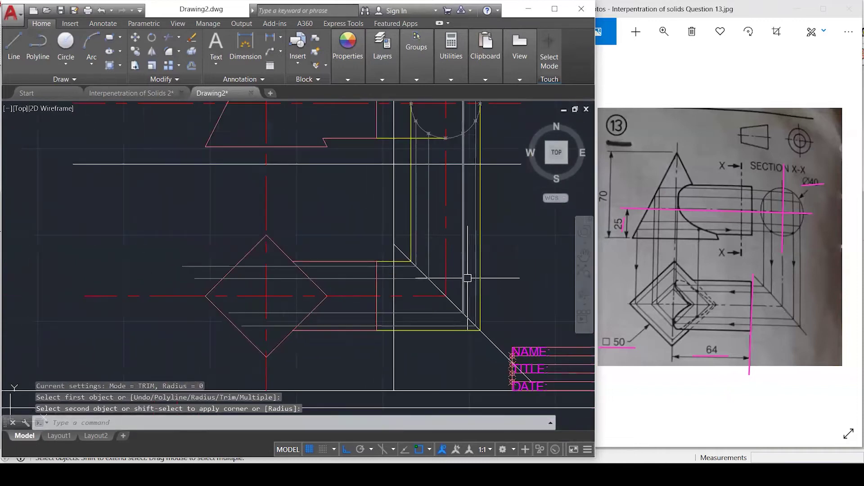
{"action": "key", "text": "Escape"}
{"action": "key", "text": "Escape"}
{"action": "key", "text": "Escape"}
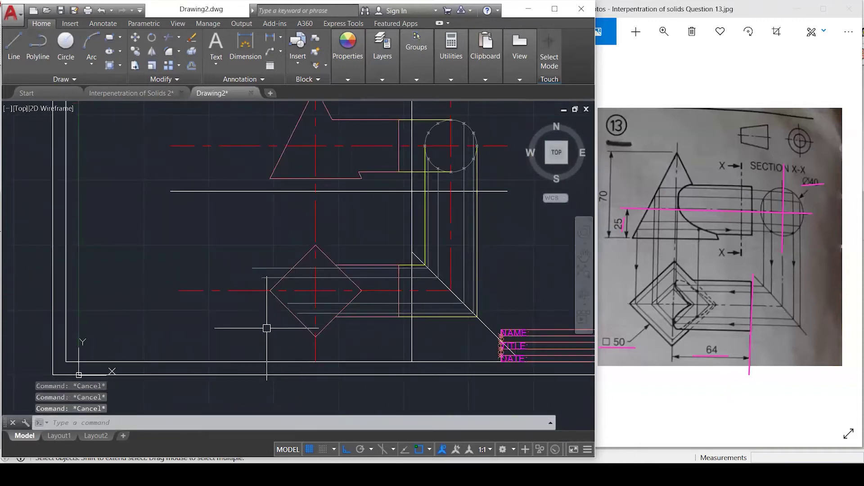
{"action": "scroll", "coordinate": [259, 330], "scroll_direction": "up", "scroll_amount": 1}
{"action": "scroll", "coordinate": [255, 332], "scroll_direction": "down", "scroll_amount": 2}
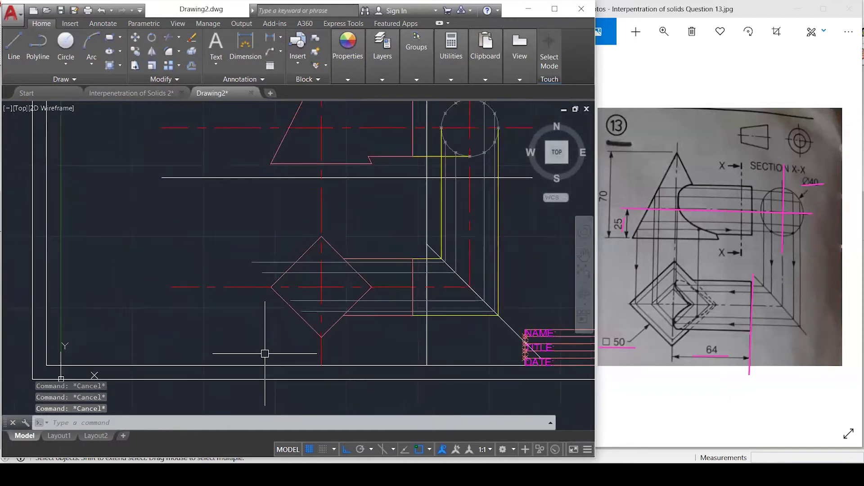
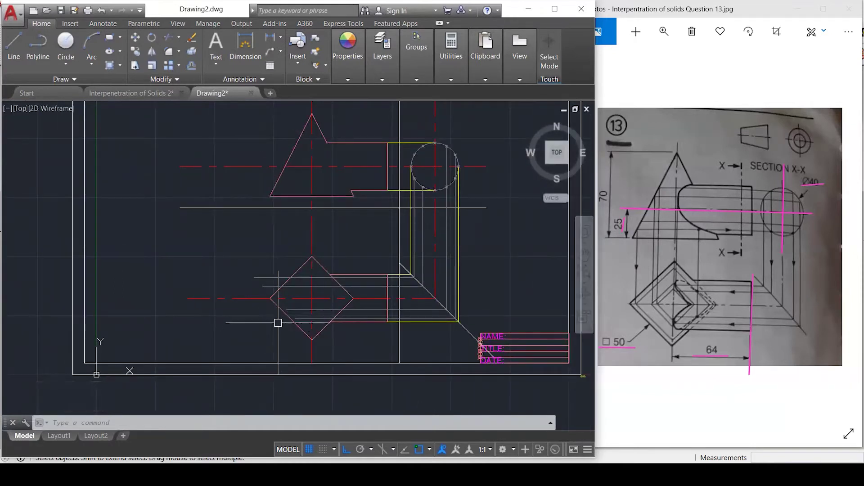
{"action": "scroll", "coordinate": [303, 307], "scroll_direction": "up", "scroll_amount": 2}
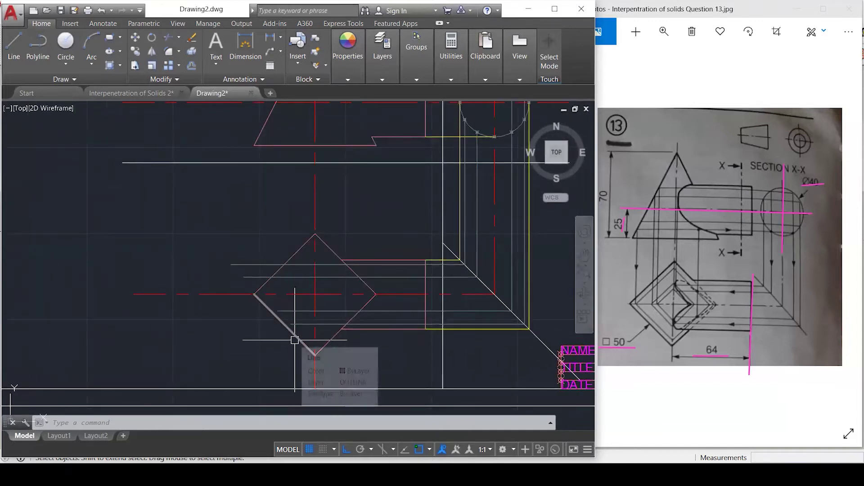
{"action": "scroll", "coordinate": [295, 340], "scroll_direction": "down", "scroll_amount": 2}
Draw a horizontal projection line from the first division point right of the circle's top, leftward past the pyramid's sloping edge.
{"action": "scroll", "coordinate": [435, 171], "scroll_direction": "up", "scroll_amount": 3}
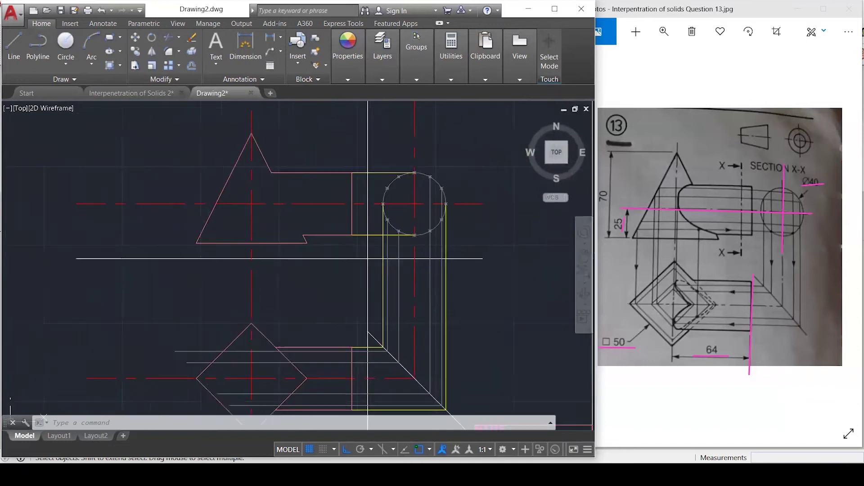
{"action": "type", "text": "l"}
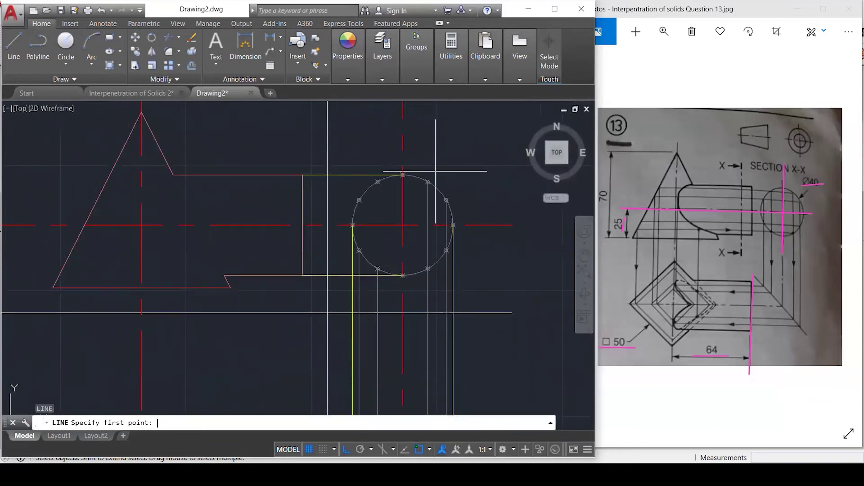
{"action": "left_click", "coordinate": [427, 182]}
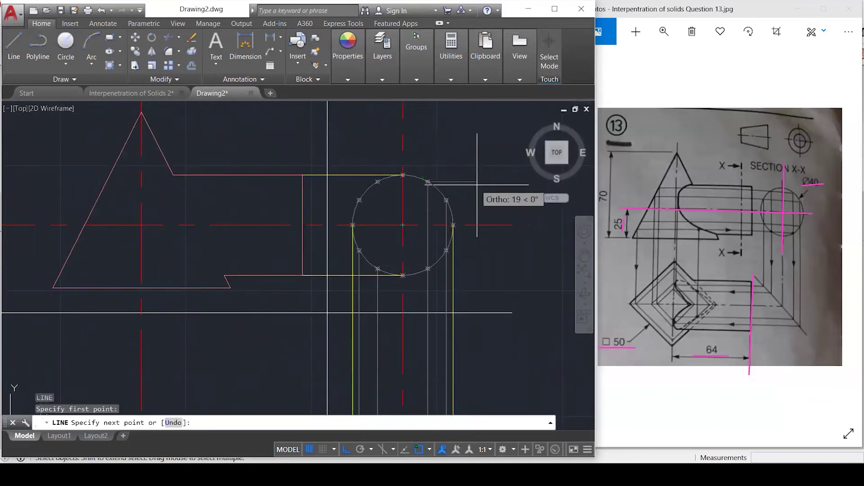
{"action": "scroll", "coordinate": [518, 182], "scroll_direction": "down", "scroll_amount": 1}
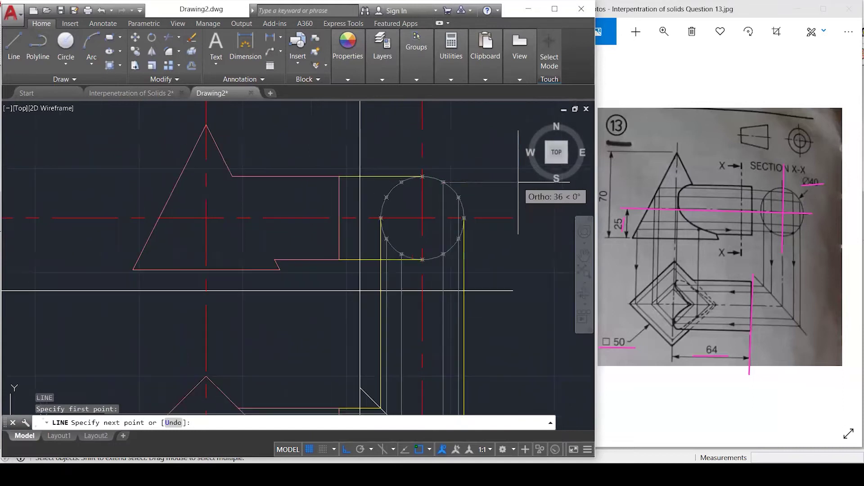
{"action": "left_click", "coordinate": [123, 181]}
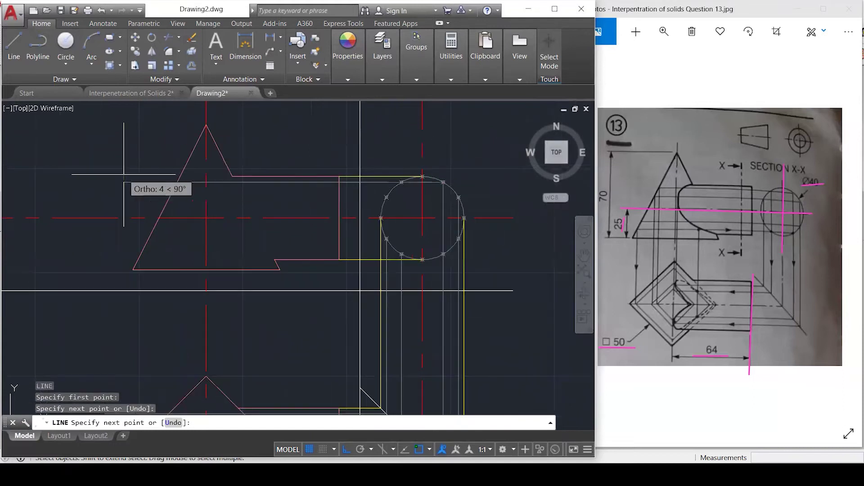
{"action": "key", "text": "Escape"}
{"action": "left_click", "coordinate": [171, 191]}
{"action": "key", "text": "Escape"}
{"action": "key", "text": "Escape"}
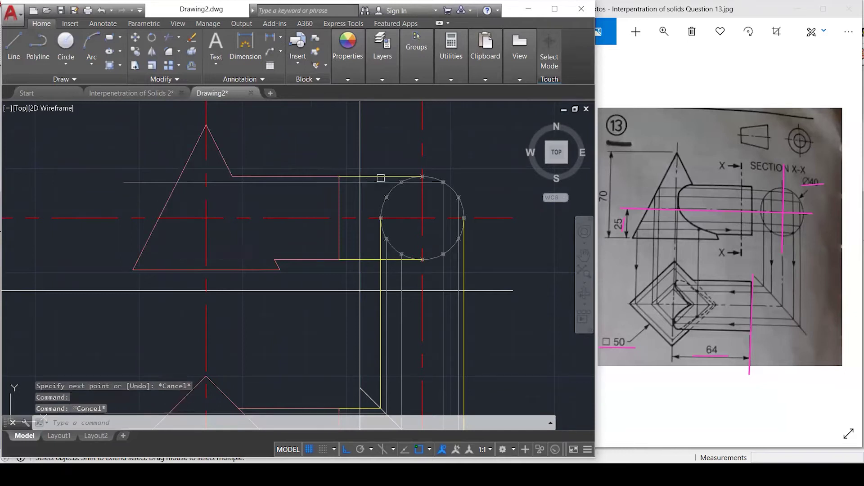
Copy the horizontal projection line from the circle's upper division point to the other three division points on its right half.
{"action": "type", "text": "co"}
{"action": "key", "text": "Return"}
{"action": "left_click", "coordinate": [327, 182]}
{"action": "key", "text": "Return"}
{"action": "scroll", "coordinate": [413, 172], "scroll_direction": "up", "scroll_amount": 2}
{"action": "scroll", "coordinate": [415, 177], "scroll_direction": "up", "scroll_amount": 1}
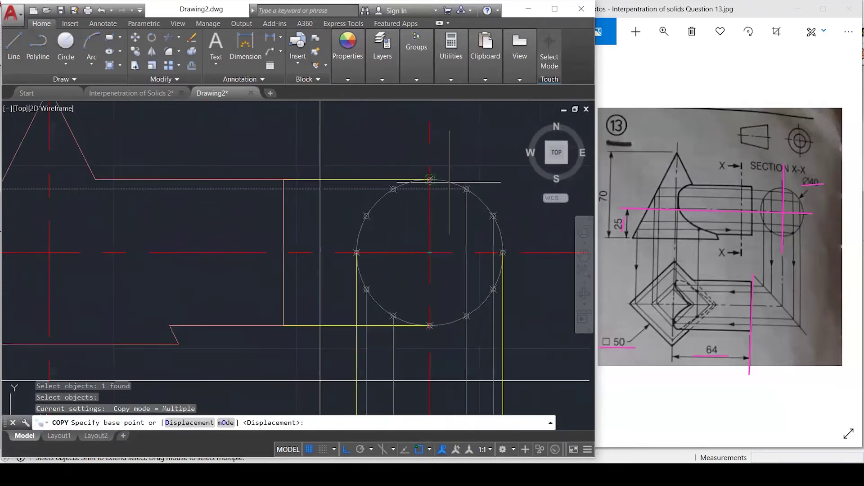
{"action": "left_click", "coordinate": [466, 189]}
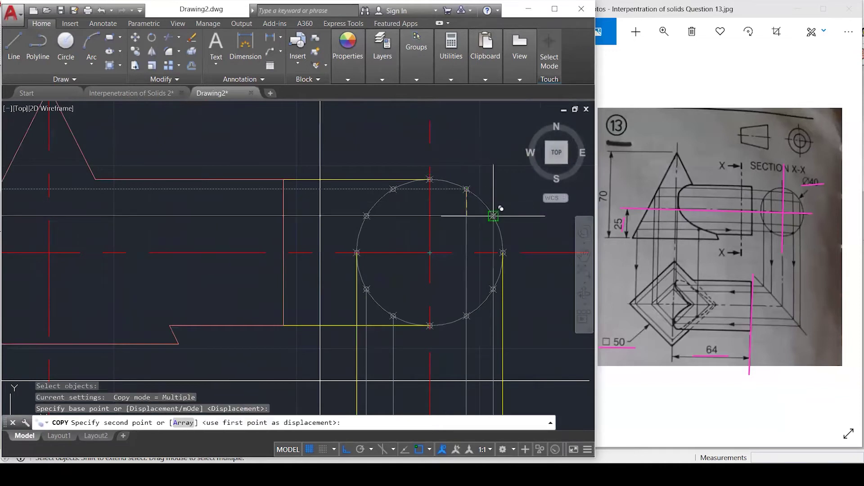
{"action": "left_click", "coordinate": [493, 215]}
{"action": "left_click", "coordinate": [493, 289]}
{"action": "left_click", "coordinate": [466, 316]}
{"action": "scroll", "coordinate": [493, 254], "scroll_direction": "down", "scroll_amount": 2}
{"action": "scroll", "coordinate": [495, 254], "scroll_direction": "down", "scroll_amount": 1}
{"action": "key", "text": "Escape"}
{"action": "key", "text": "Escape"}
{"action": "key", "text": "Escape"}
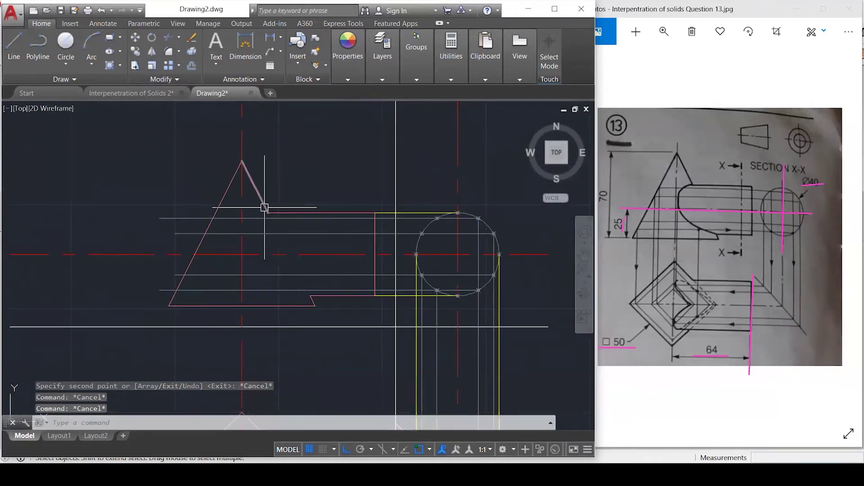
Draw horizontal projection lines from where the cylinder's top and bottom edges meet the pyramid's right edge, leftward past its left sloping edge.
{"action": "scroll", "coordinate": [264, 208], "scroll_direction": "up", "scroll_amount": 2}
{"action": "type", "text": "l"}
{"action": "key", "text": "Return"}
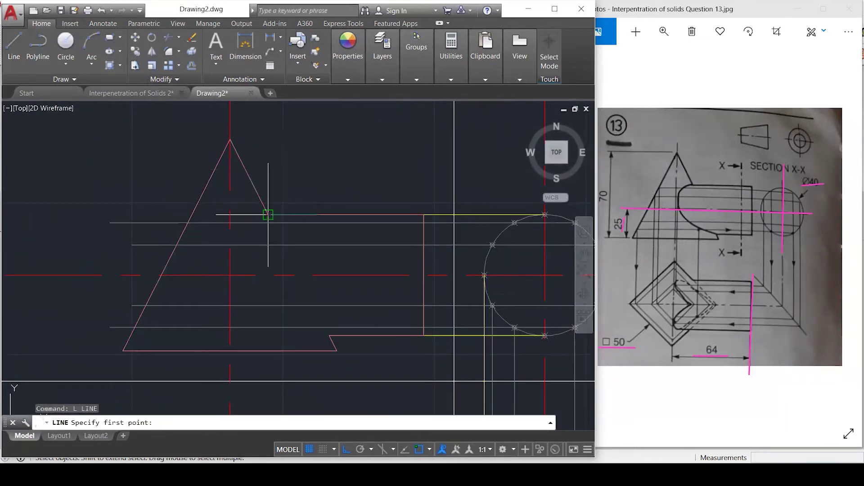
{"action": "left_click", "coordinate": [267, 215]}
{"action": "left_click", "coordinate": [168, 219]}
{"action": "key", "text": "Escape"}
{"action": "key", "text": "Return"}
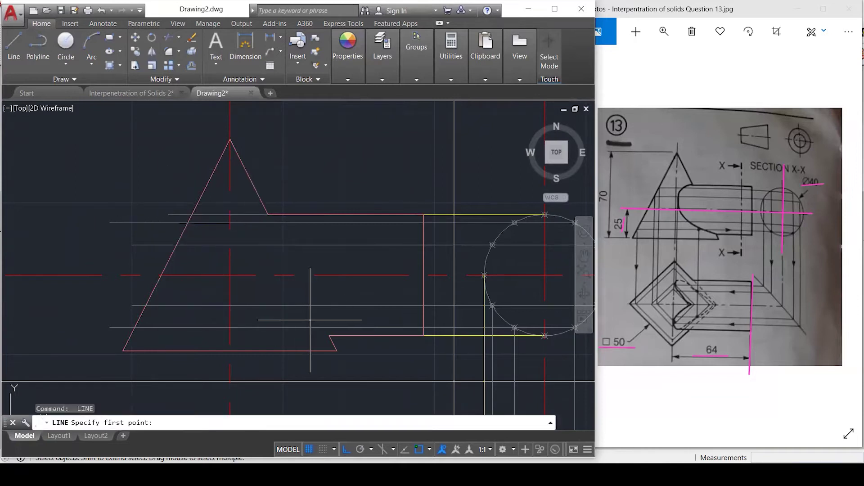
{"action": "left_click", "coordinate": [329, 335]}
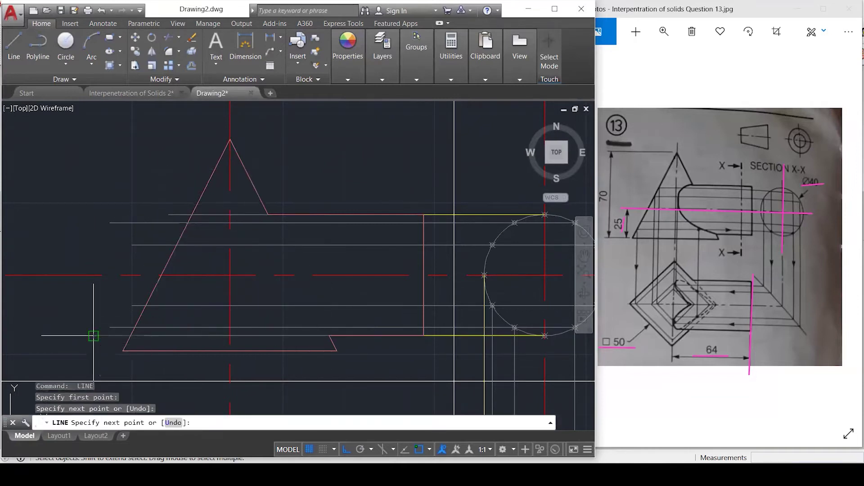
{"action": "key", "text": "Escape"}
{"action": "key", "text": "Escape"}
{"action": "key", "text": "Escape"}
{"action": "scroll", "coordinate": [337, 166], "scroll_direction": "down", "scroll_amount": 3}
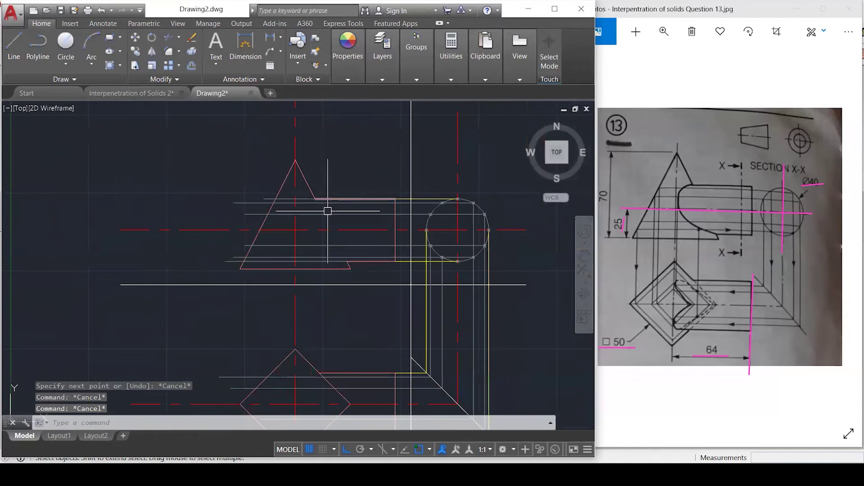
Draw a vertical projector from the uppermost projection line's intersection with the pyramid's left sloping edge down to the plan's horizontal centre line.
{"action": "scroll", "coordinate": [259, 229], "scroll_direction": "up", "scroll_amount": 1}
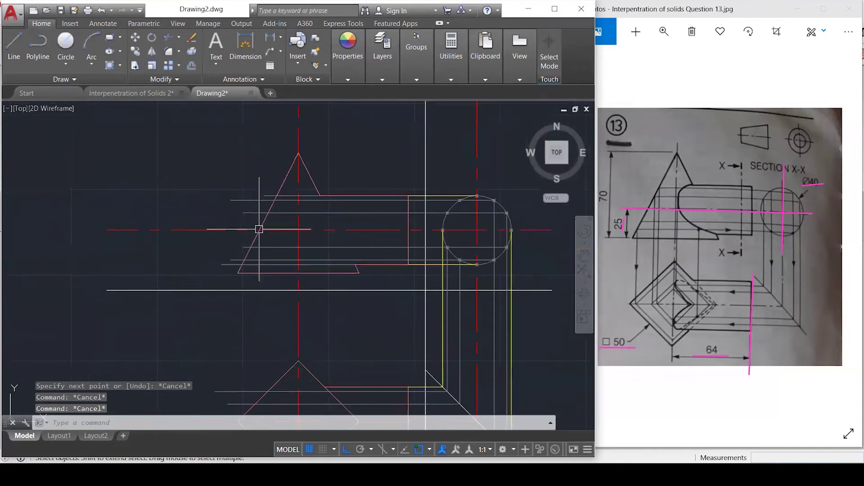
{"action": "scroll", "coordinate": [259, 227], "scroll_direction": "up", "scroll_amount": 1}
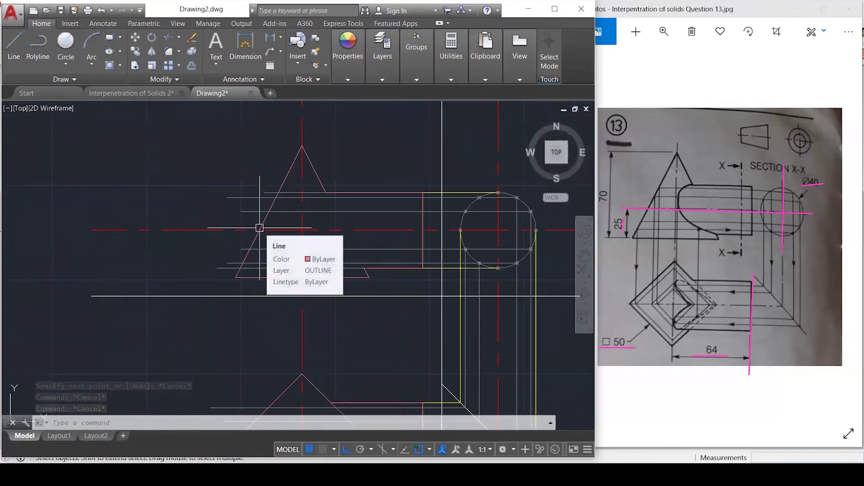
{"action": "type", "text": "l"}
{"action": "key", "text": "Return"}
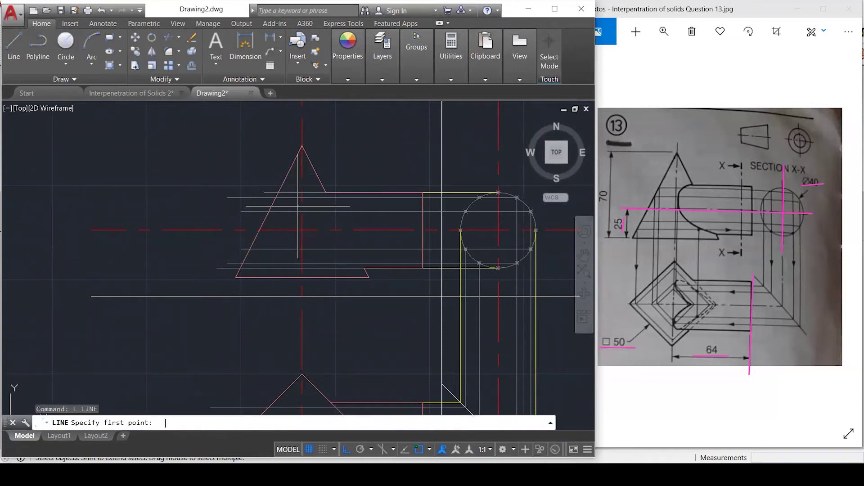
{"action": "left_click", "coordinate": [278, 192]}
{"action": "scroll", "coordinate": [284, 153], "scroll_direction": "down", "scroll_amount": 3}
{"action": "scroll", "coordinate": [272, 312], "scroll_direction": "up", "scroll_amount": 4}
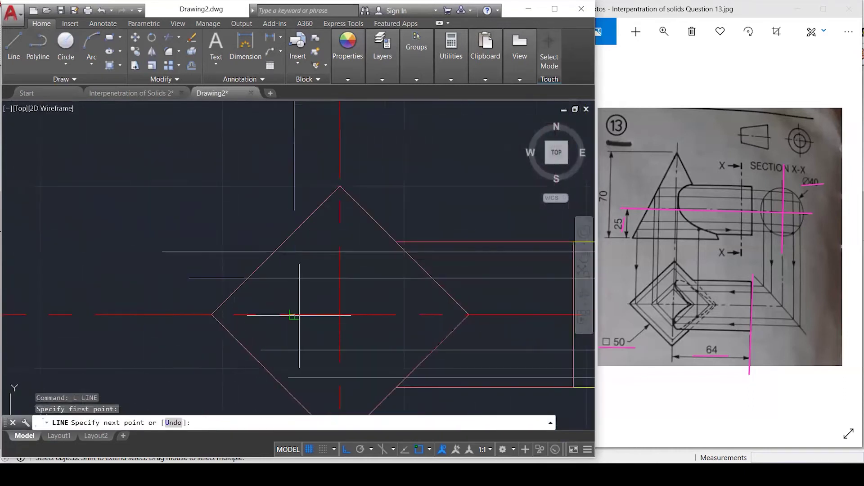
{"action": "left_click", "coordinate": [294, 315]}
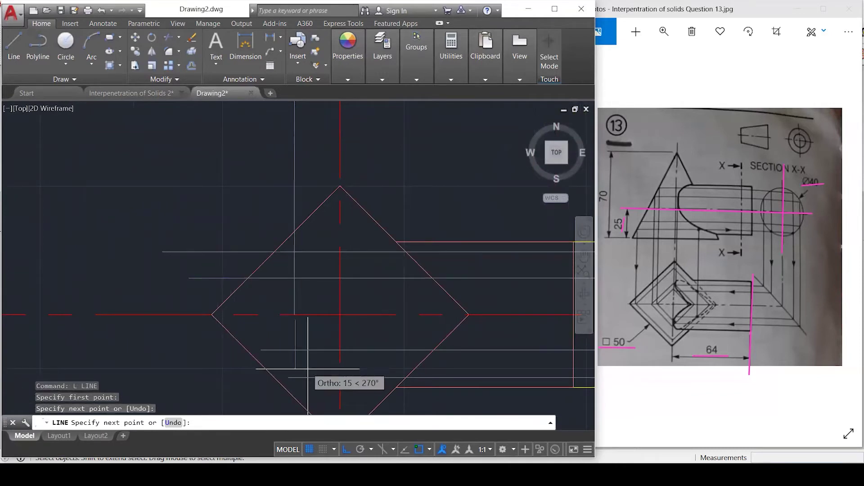
{"action": "scroll", "coordinate": [308, 376], "scroll_direction": "down", "scroll_amount": 2}
{"action": "key", "text": "Escape"}
{"action": "key", "text": "Escape"}
Copy the vertical projector to the left sloping edge's other intersections with the horizontal projection lines and centre line.
{"action": "scroll", "coordinate": [309, 372], "scroll_direction": "down", "scroll_amount": 3}
{"action": "scroll", "coordinate": [311, 166], "scroll_direction": "up", "scroll_amount": 5}
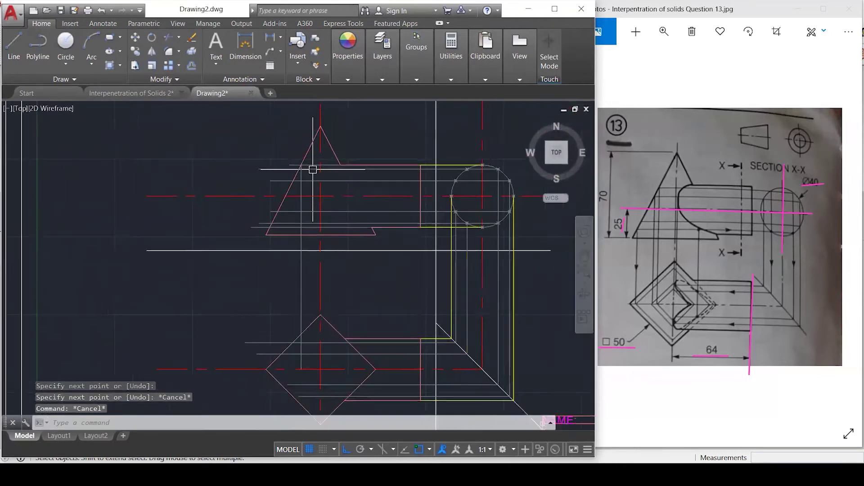
{"action": "scroll", "coordinate": [307, 172], "scroll_direction": "up", "scroll_amount": 1}
{"action": "type", "text": "c"}
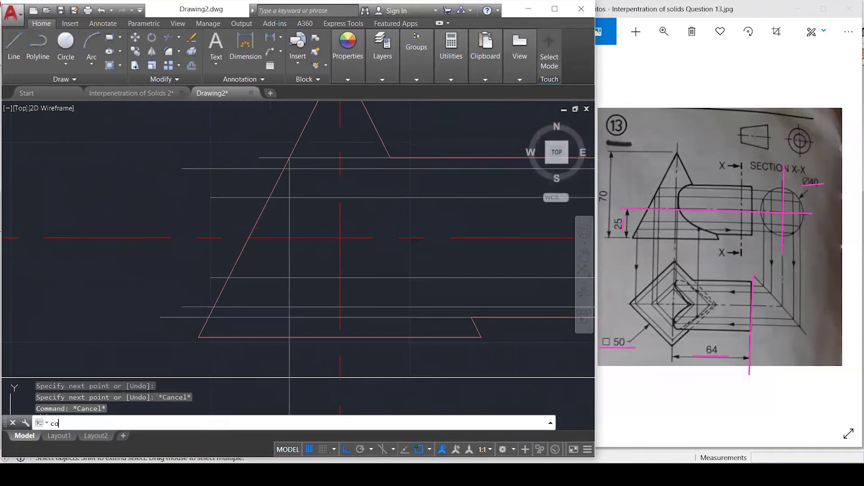
{"action": "type", "text": "o"}
{"action": "key", "text": "Return"}
{"action": "left_click", "coordinate": [289, 183]}
{"action": "key", "text": "Return"}
{"action": "left_click", "coordinate": [289, 157]}
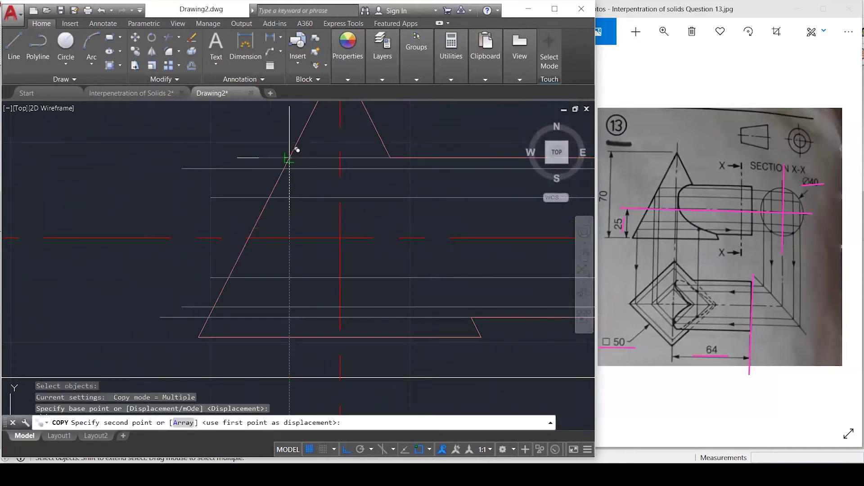
{"action": "left_click", "coordinate": [283, 168]}
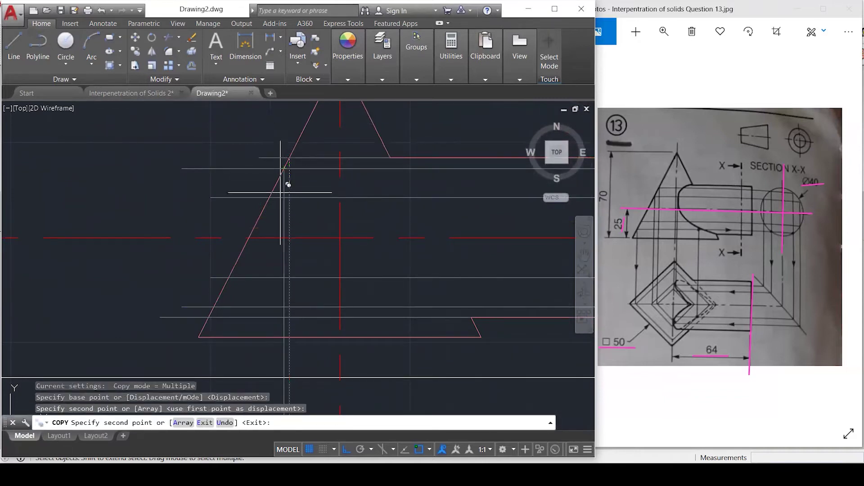
{"action": "left_click", "coordinate": [268, 196]}
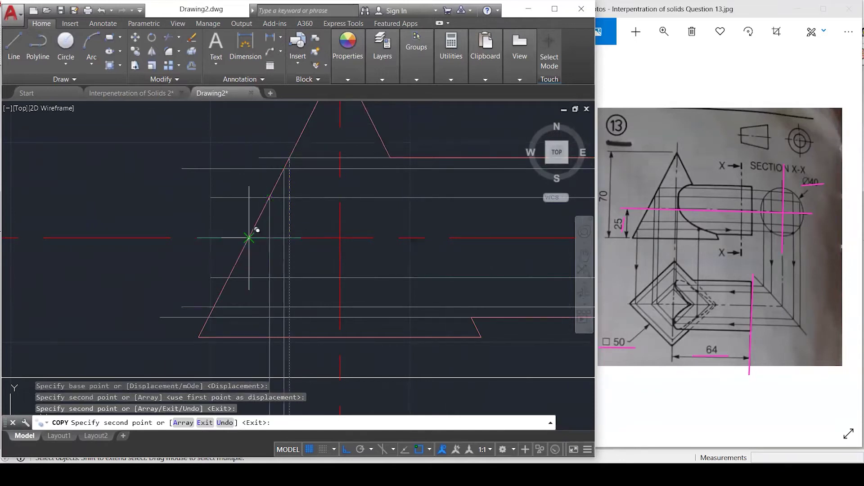
{"action": "left_click", "coordinate": [249, 238]}
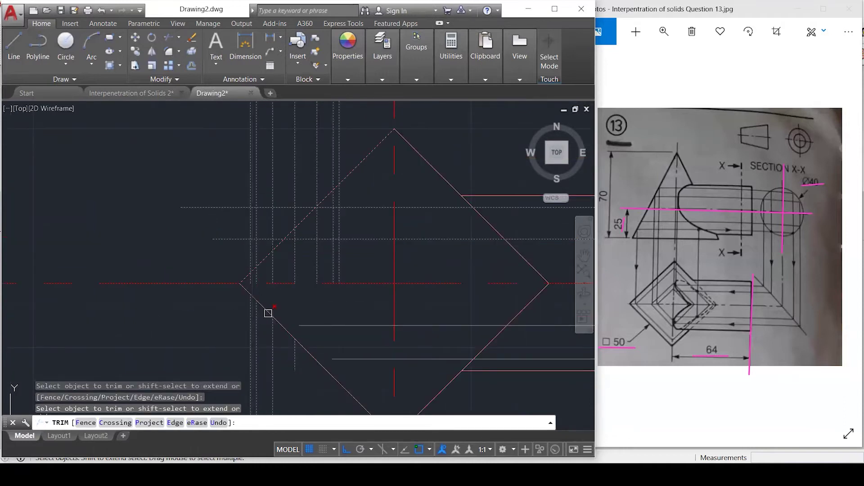
Erase the leftover vertical projector pieces below the lower-left edge of the pyramid's plan.
{"action": "key", "text": "Escape"}
{"action": "key", "text": "Escape"}
{"action": "left_click", "coordinate": [313, 403]}
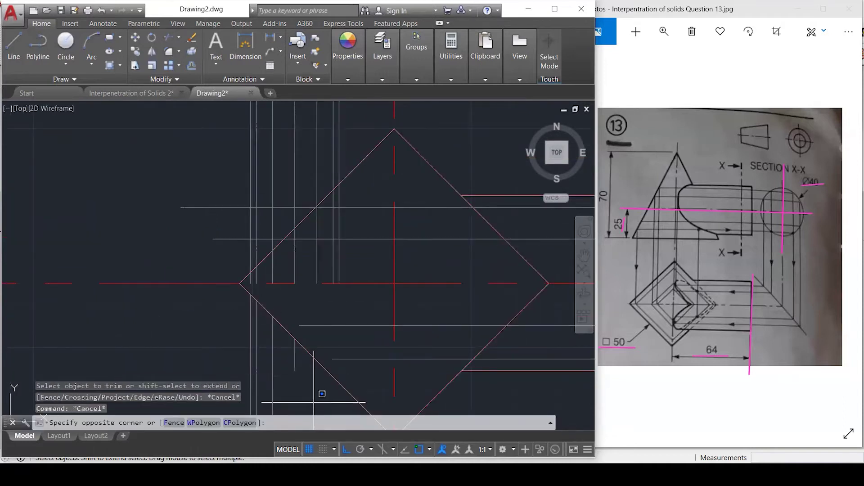
{"action": "left_click", "coordinate": [257, 360]}
{"action": "key", "text": "Delete"}
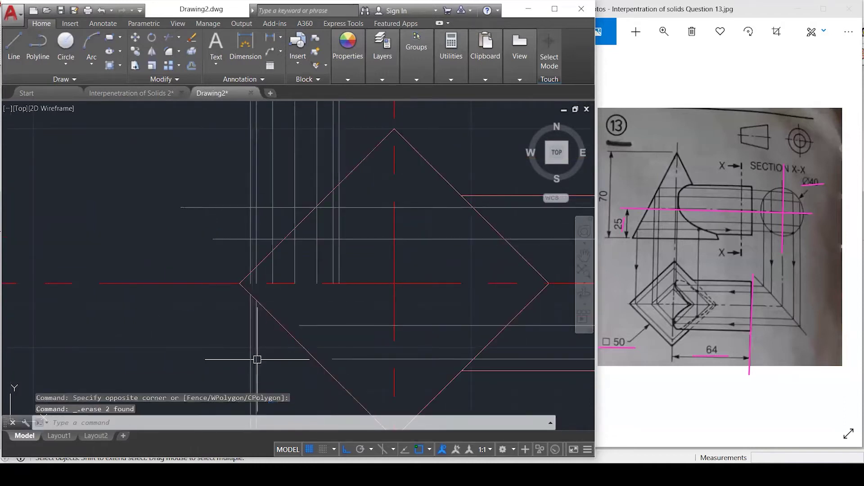
Place a point where each of the seven vertical projectors ends on the plan's horizontal centre line.
{"action": "scroll", "coordinate": [269, 279], "scroll_direction": "up", "scroll_amount": 2}
{"action": "scroll", "coordinate": [270, 277], "scroll_direction": "up", "scroll_amount": 1}
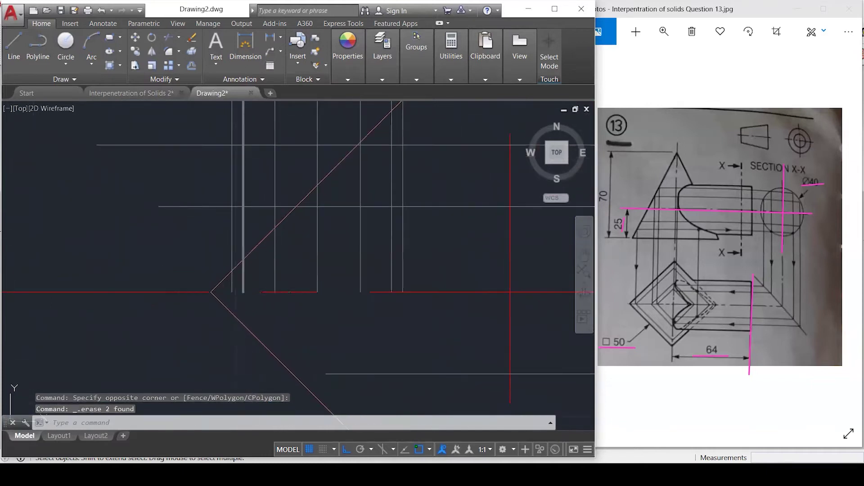
{"action": "key", "text": "Escape"}
{"action": "key", "text": "Escape"}
{"action": "key", "text": "Escape"}
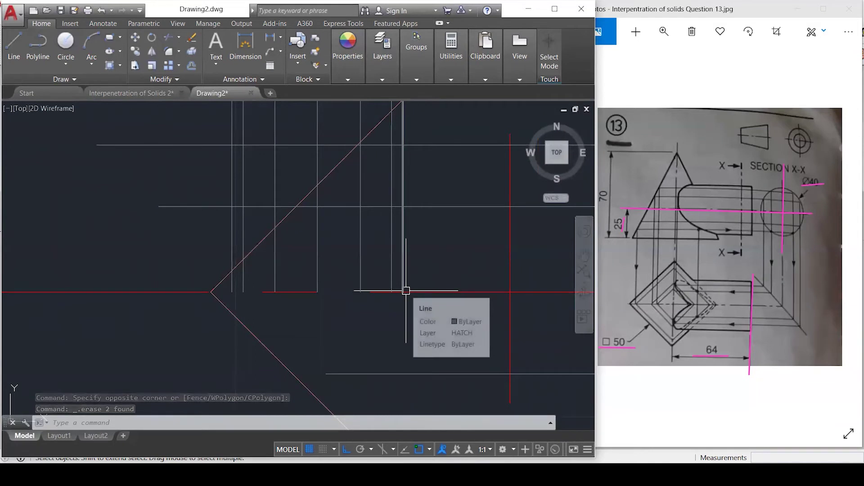
{"action": "type", "text": "poi"}
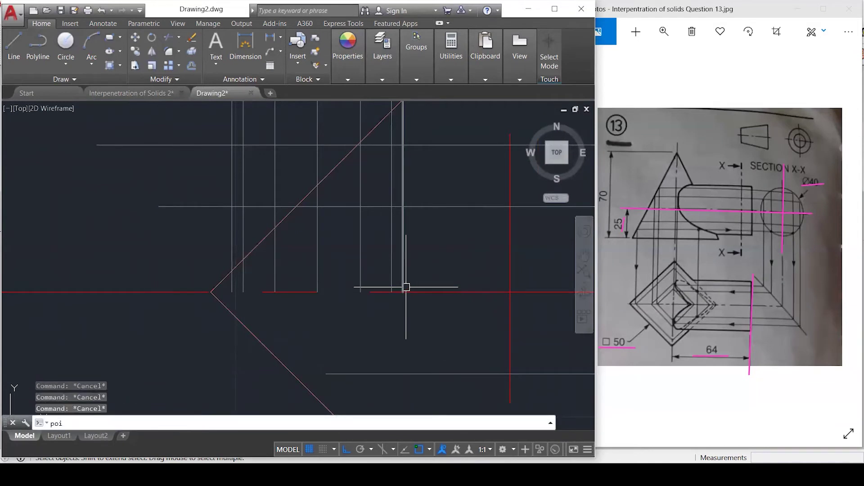
{"action": "key", "text": "Return"}
{"action": "left_click", "coordinate": [402, 292]}
{"action": "left_click", "coordinate": [391, 292]}
{"action": "left_click", "coordinate": [360, 292]}
{"action": "left_click", "coordinate": [317, 292]}
{"action": "left_click", "coordinate": [274, 292]}
{"action": "left_click", "coordinate": [243, 292]}
{"action": "left_click", "coordinate": [231, 292]}
{"action": "key", "text": "Escape"}
{"action": "key", "text": "Escape"}
{"action": "key", "text": "Escape"}
{"action": "scroll", "coordinate": [136, 268], "scroll_direction": "down", "scroll_amount": 1}
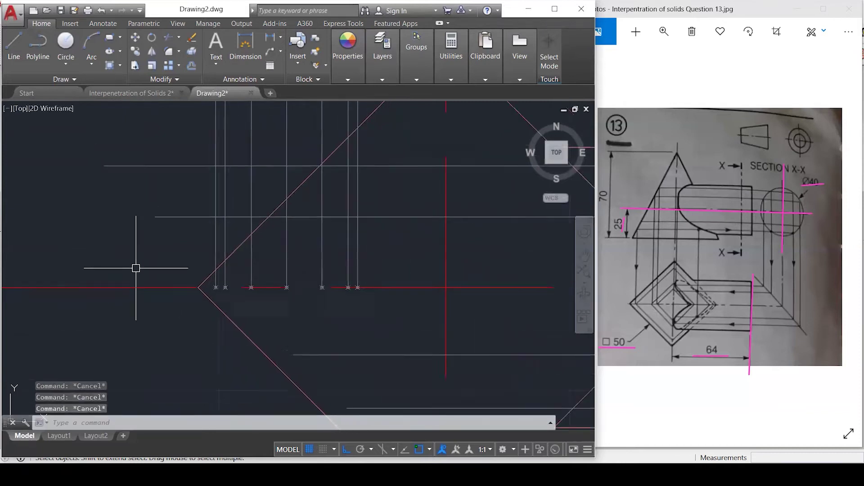
Copy the two left edges of the pyramid's plan from their shared corner to each of the seven points on the centre line.
{"action": "scroll", "coordinate": [136, 268], "scroll_direction": "down", "scroll_amount": 1}
{"action": "type", "text": "co"}
{"action": "key", "text": "Return"}
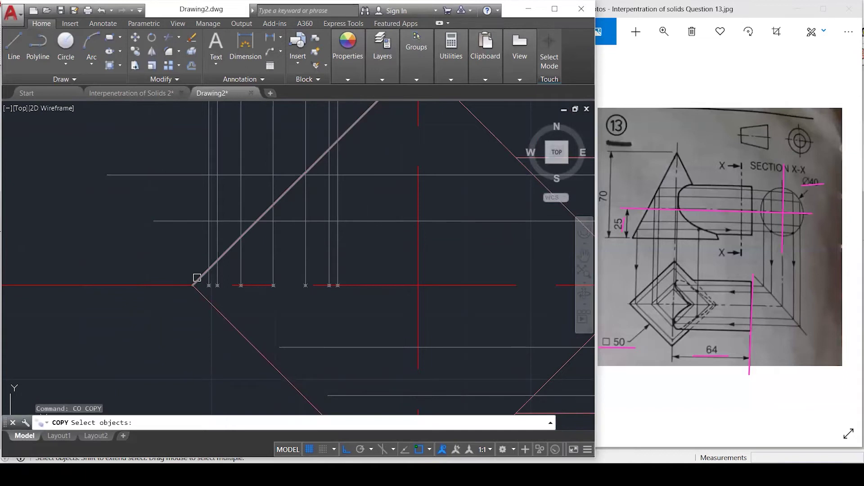
{"action": "left_click", "coordinate": [197, 277]}
{"action": "left_click", "coordinate": [204, 293]}
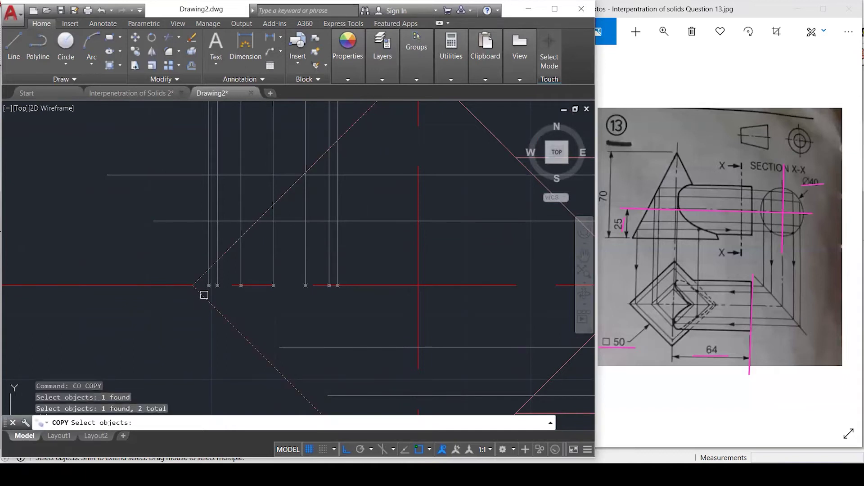
{"action": "key", "text": "Return"}
{"action": "scroll", "coordinate": [193, 285], "scroll_direction": "up", "scroll_amount": 2}
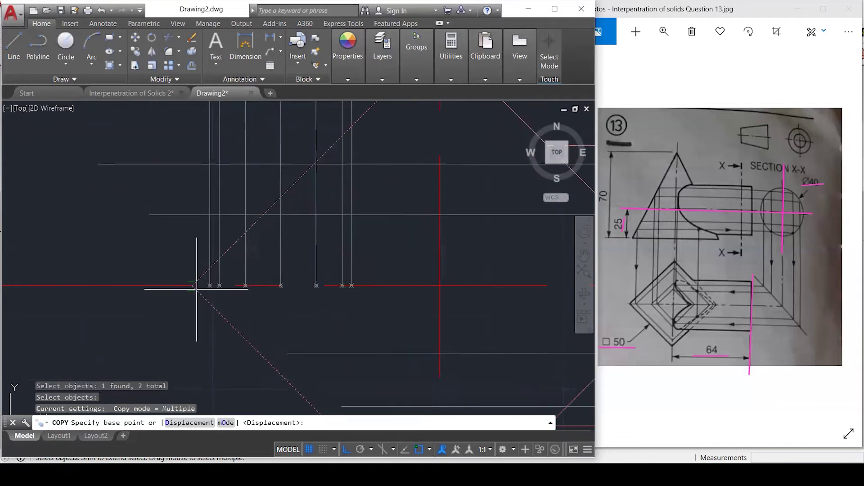
{"action": "left_click", "coordinate": [190, 286]}
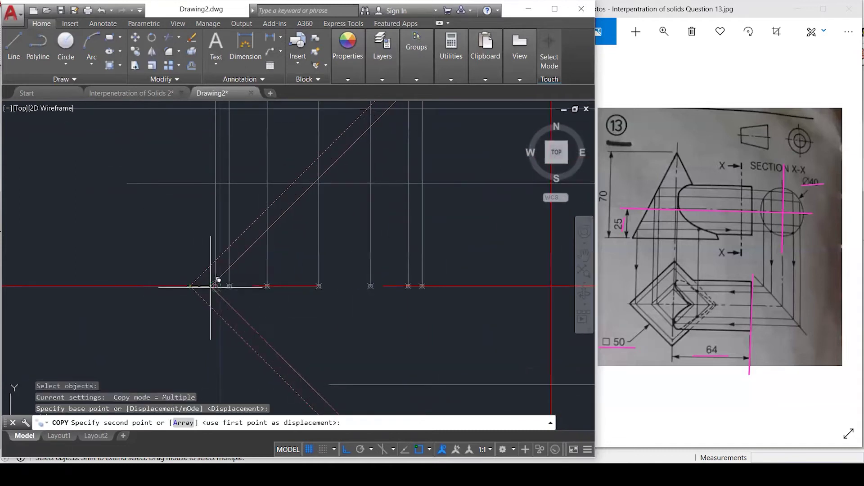
{"action": "left_click", "coordinate": [215, 286]}
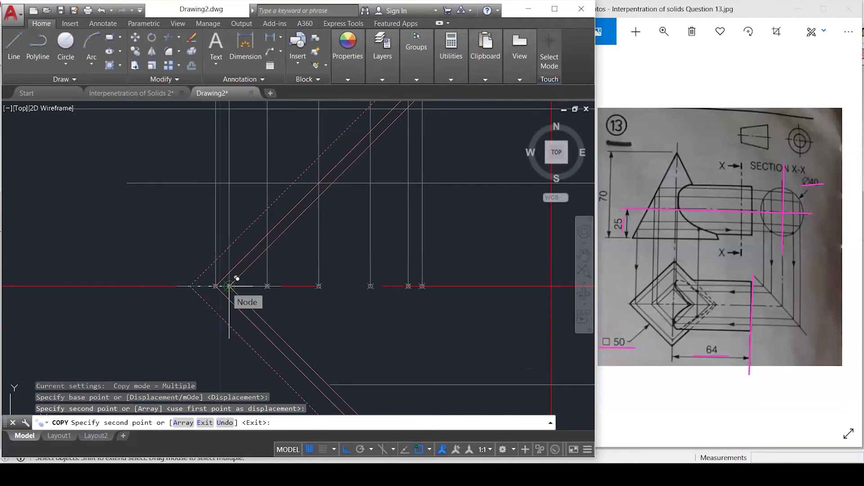
{"action": "left_click", "coordinate": [229, 286]}
{"action": "left_click", "coordinate": [268, 287]}
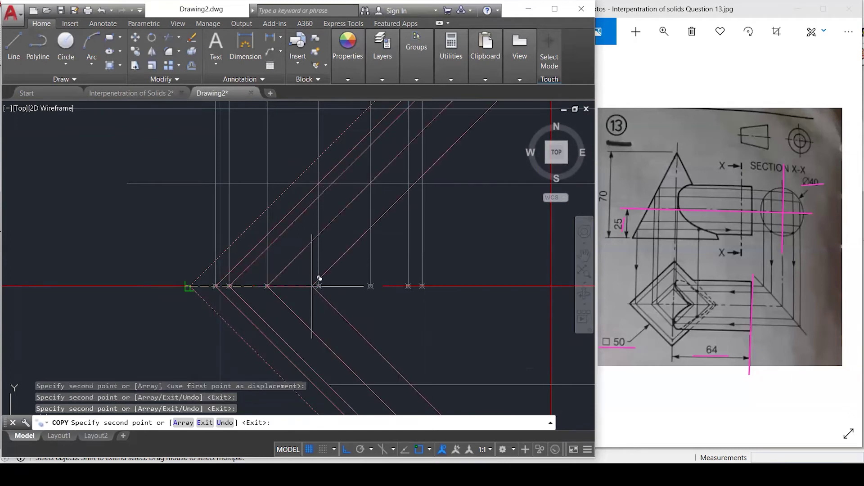
{"action": "left_click", "coordinate": [319, 287]}
{"action": "left_click", "coordinate": [370, 286]}
{"action": "left_click", "coordinate": [410, 286]}
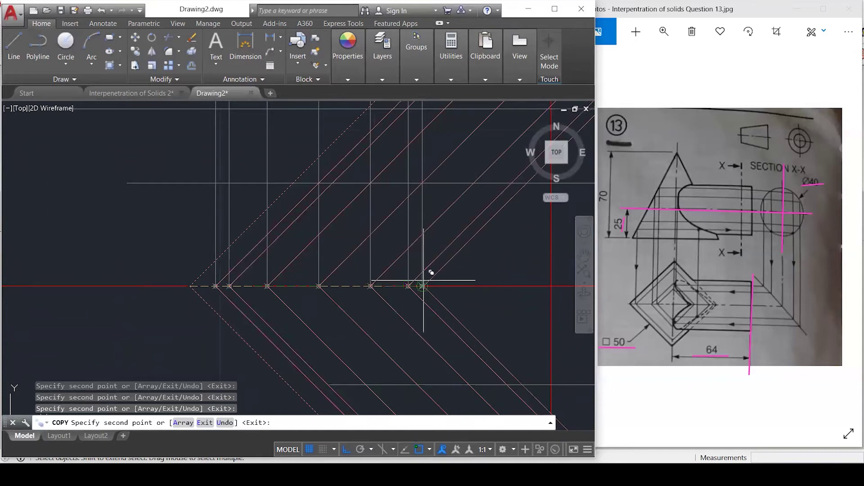
{"action": "scroll", "coordinate": [201, 286], "scroll_direction": "down", "scroll_amount": 1}
{"action": "scroll", "coordinate": [200, 285], "scroll_direction": "down", "scroll_amount": 3}
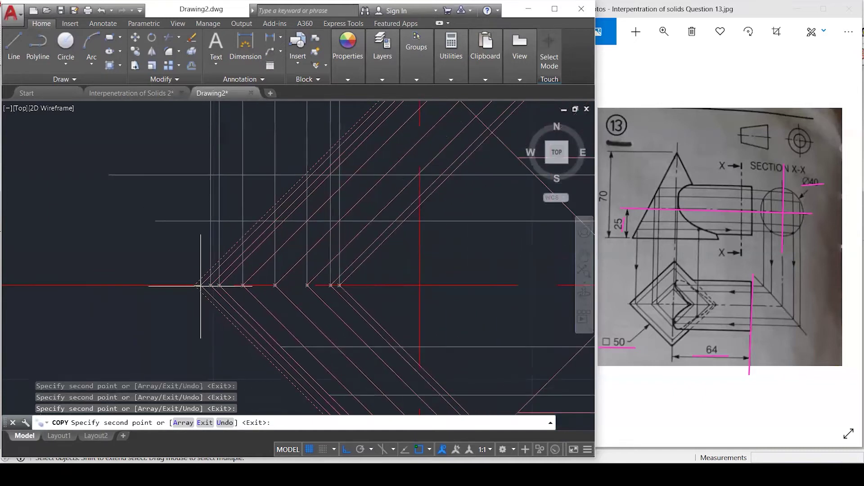
{"action": "key", "text": "Escape"}
{"action": "key", "text": "Escape"}
{"action": "key", "text": "Escape"}
Move all the copied sloping lines above and below the plan's horizontal centre line to the HATCH layer.
{"action": "scroll", "coordinate": [299, 297], "scroll_direction": "up", "scroll_amount": 2}
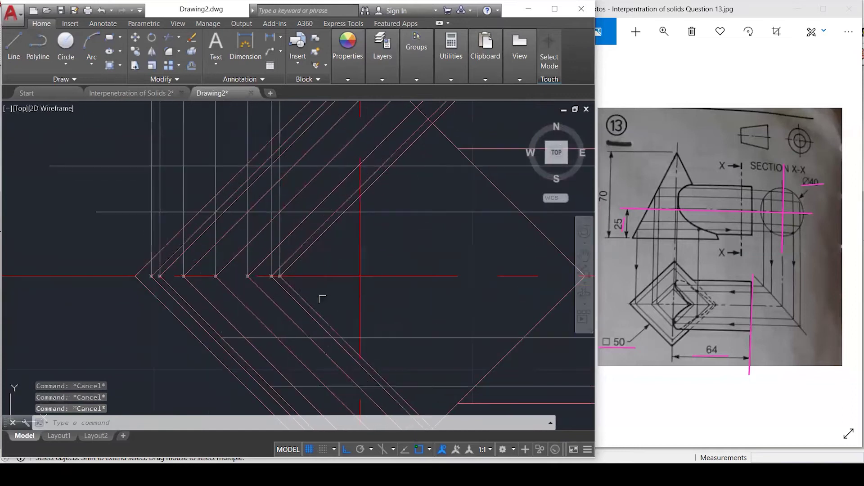
{"action": "left_click", "coordinate": [330, 294]}
{"action": "left_click", "coordinate": [161, 293]}
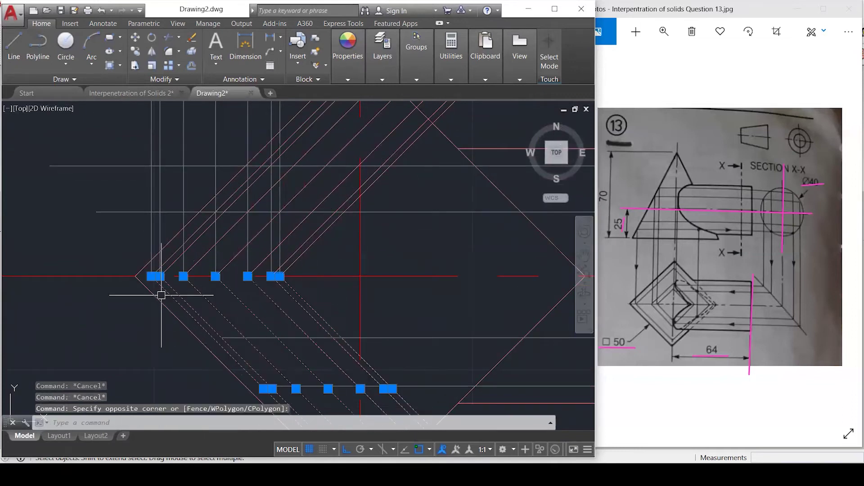
{"action": "left_click", "coordinate": [324, 251]}
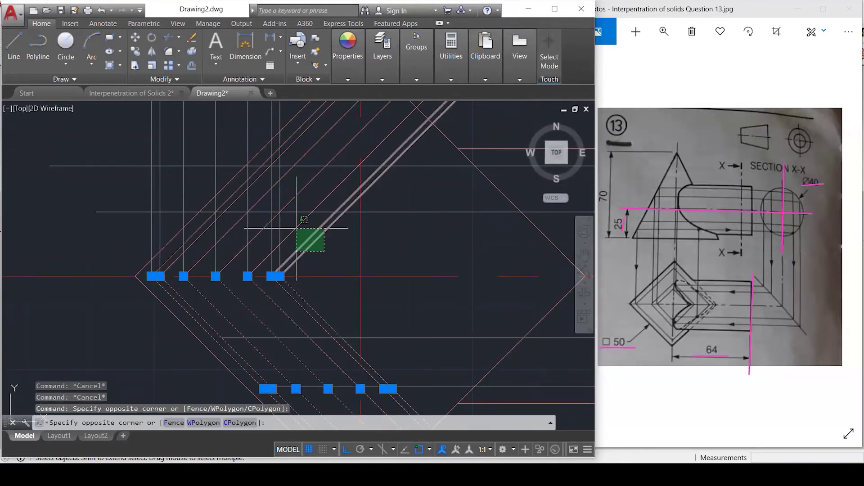
{"action": "left_click", "coordinate": [296, 227]}
{"action": "left_click", "coordinate": [312, 195]}
{"action": "left_click", "coordinate": [303, 187]}
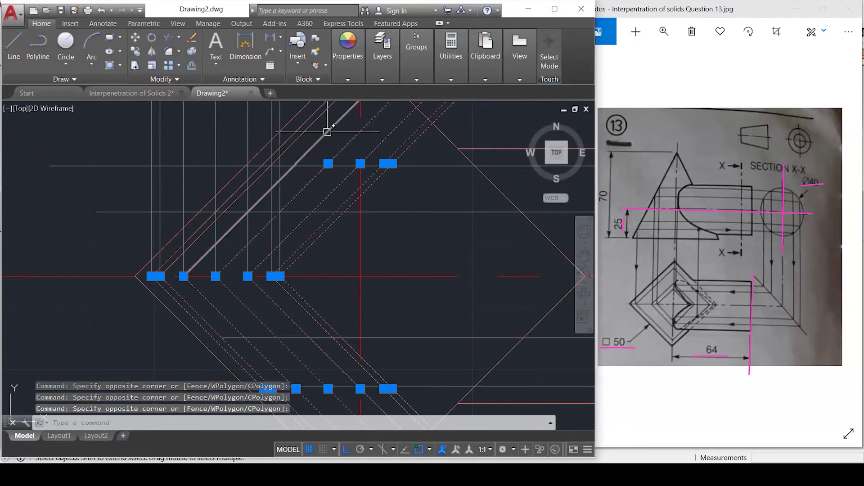
{"action": "left_click", "coordinate": [331, 141]}
{"action": "left_click", "coordinate": [297, 121]}
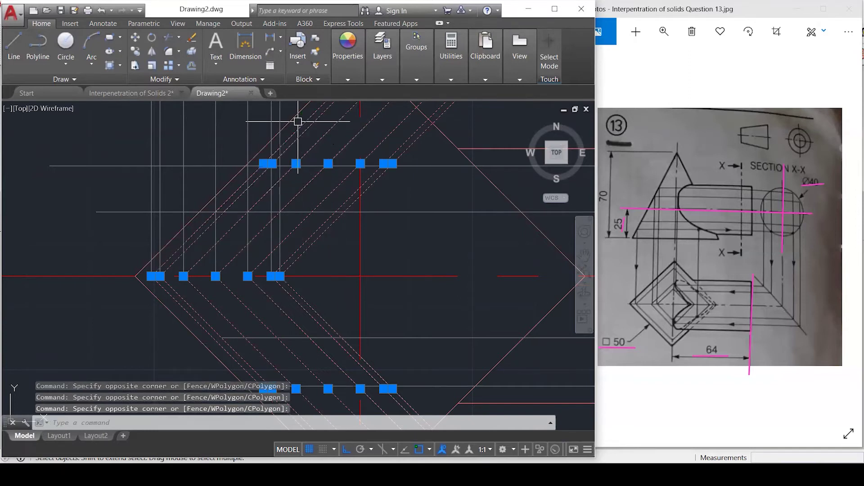
{"action": "left_click", "coordinate": [392, 77]}
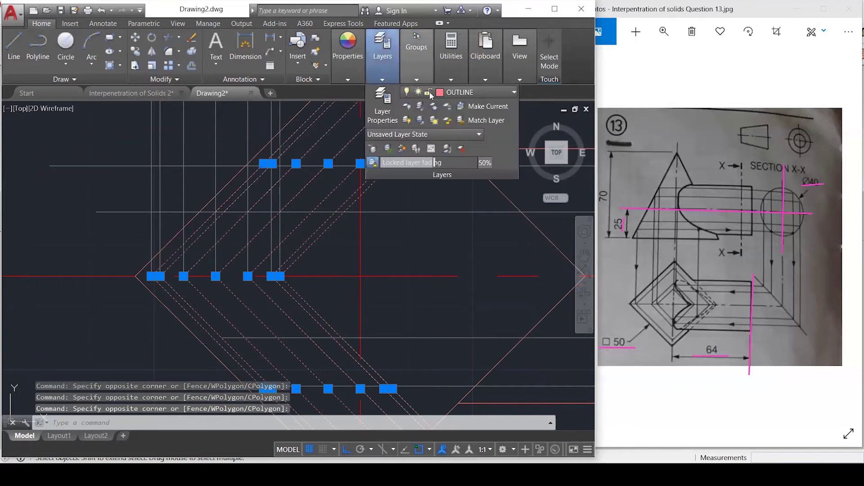
{"action": "left_click", "coordinate": [497, 93]}
{"action": "left_click", "coordinate": [478, 172]}
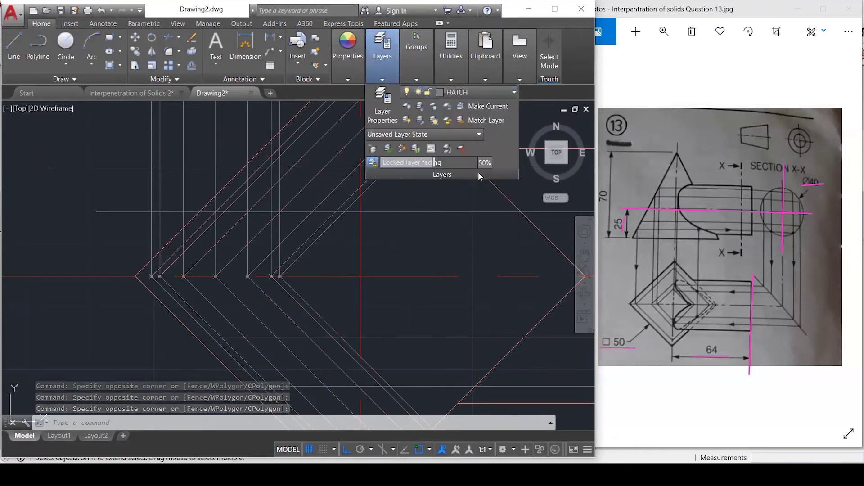
{"action": "key", "text": "Escape"}
{"action": "key", "text": "Escape"}
{"action": "key", "text": "Escape"}
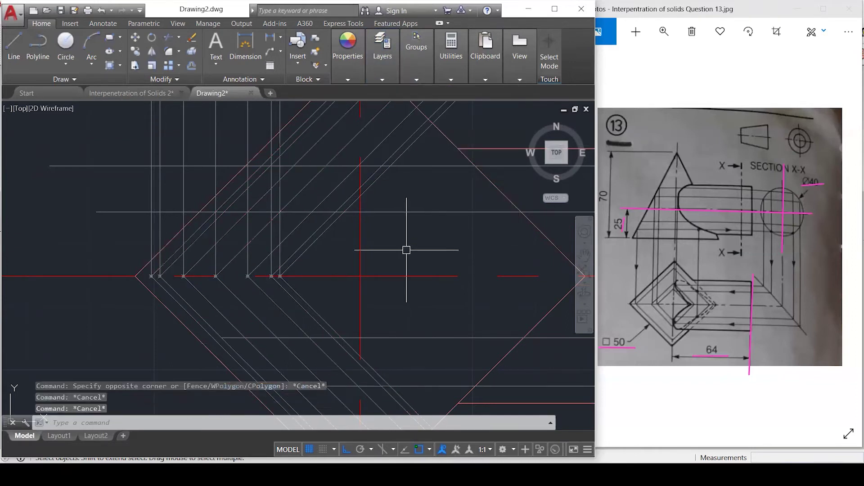
Trim the copied sloping lines in the lower half of the pyramid's plan where they pass the vertical centre line.
{"action": "scroll", "coordinate": [406, 250], "scroll_direction": "down", "scroll_amount": 2}
{"action": "scroll", "coordinate": [406, 250], "scroll_direction": "down", "scroll_amount": 1}
{"action": "type", "text": "tr"}
{"action": "key", "text": "Return"}
{"action": "scroll", "coordinate": [406, 250], "scroll_direction": "down", "scroll_amount": 1}
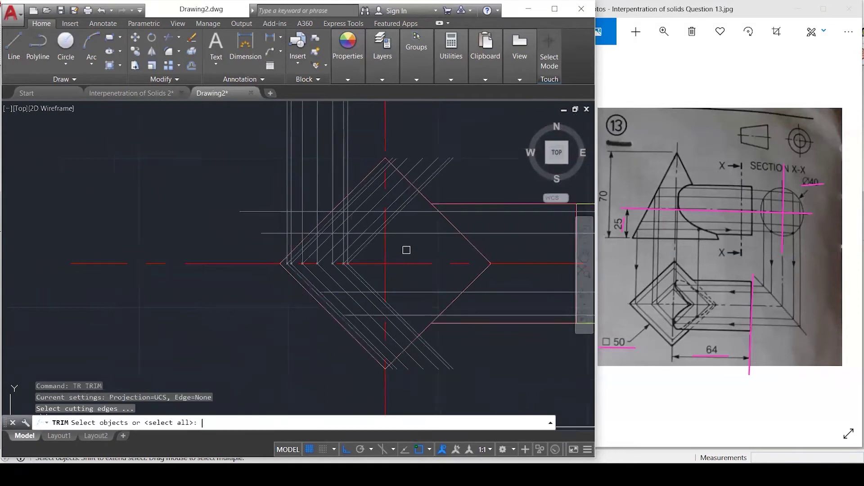
{"action": "left_click", "coordinate": [459, 383]}
{"action": "left_click", "coordinate": [317, 108]}
{"action": "scroll", "coordinate": [392, 311], "scroll_direction": "up", "scroll_amount": 4}
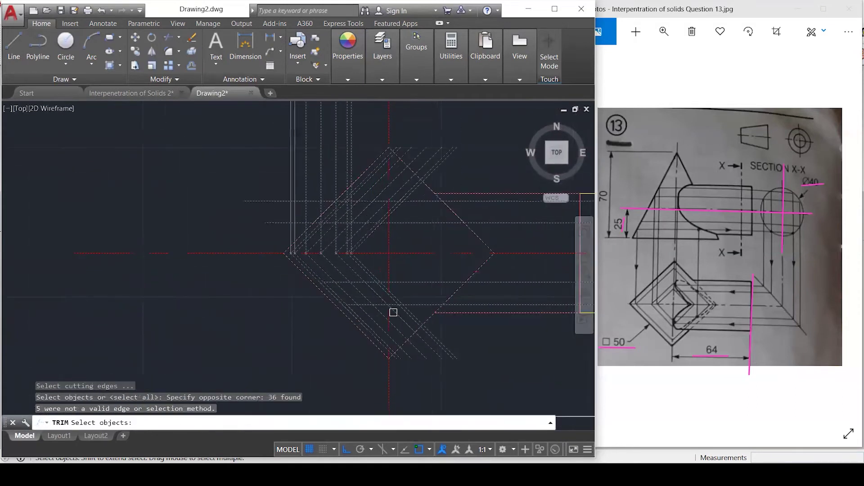
{"action": "key", "text": "Return"}
{"action": "scroll", "coordinate": [414, 346], "scroll_direction": "up", "scroll_amount": 2}
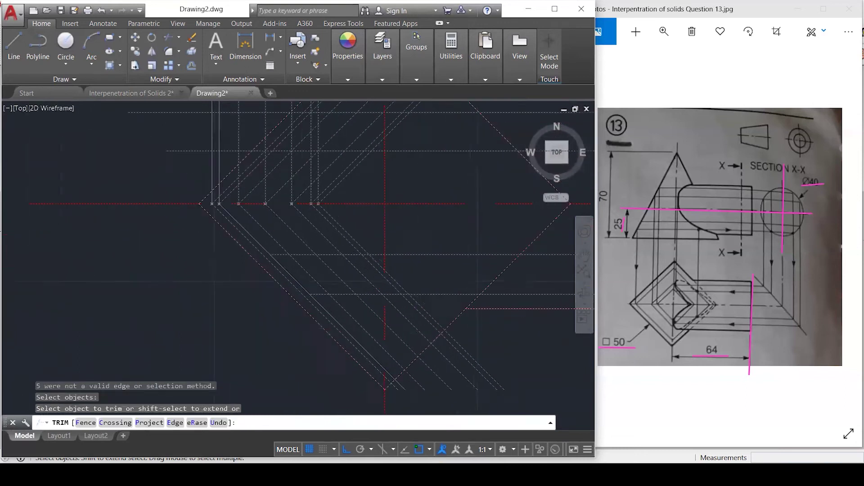
{"action": "left_click", "coordinate": [428, 283]}
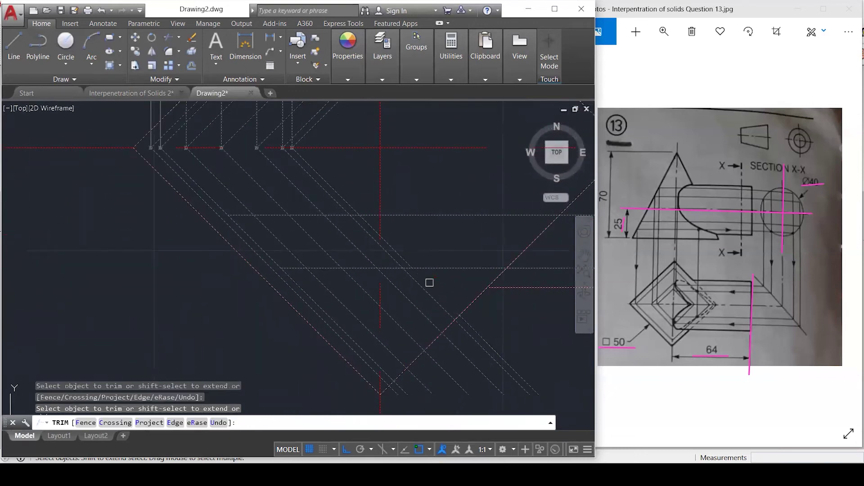
{"action": "left_click", "coordinate": [410, 323]}
{"action": "left_click", "coordinate": [398, 342]}
{"action": "scroll", "coordinate": [389, 378], "scroll_direction": "up", "scroll_amount": 1}
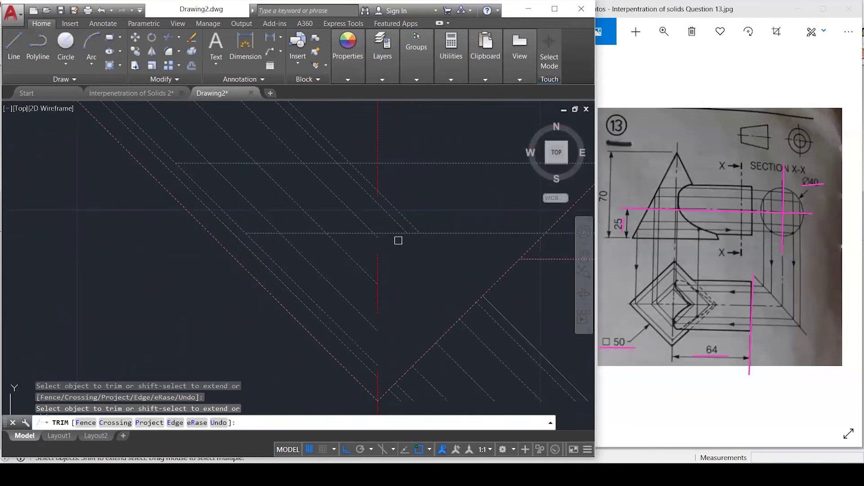
{"action": "left_click", "coordinate": [508, 338]}
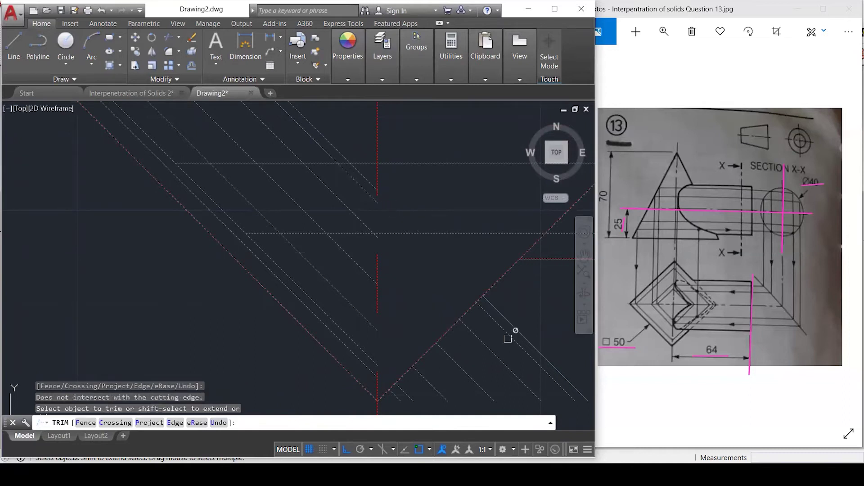
Trim the copied sloping lines in the upper half of the pyramid's plan back to the vertical centre line.
{"action": "scroll", "coordinate": [398, 363], "scroll_direction": "down", "scroll_amount": 2}
{"action": "scroll", "coordinate": [399, 141], "scroll_direction": "up", "scroll_amount": 2}
{"action": "left_click", "coordinate": [391, 154]}
{"action": "scroll", "coordinate": [387, 194], "scroll_direction": "down", "scroll_amount": 2}
{"action": "scroll", "coordinate": [396, 154], "scroll_direction": "up", "scroll_amount": 2}
{"action": "left_click_drag", "start_coordinate": [396, 170], "coordinate": [387, 127]}
{"action": "scroll", "coordinate": [384, 196], "scroll_direction": "down", "scroll_amount": 2}
{"action": "scroll", "coordinate": [379, 115], "scroll_direction": "up", "scroll_amount": 3}
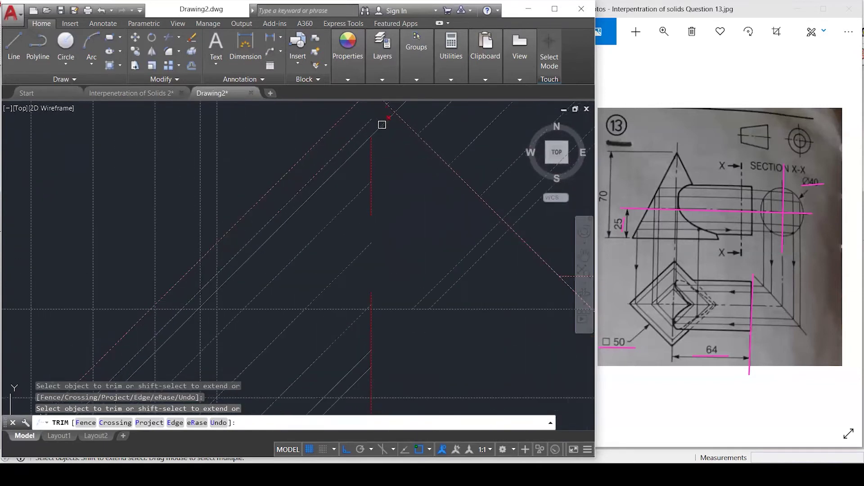
{"action": "scroll", "coordinate": [384, 153], "scroll_direction": "down", "scroll_amount": 4}
{"action": "key", "text": "Escape"}
{"action": "key", "text": "Escape"}
{"action": "key", "text": "Escape"}
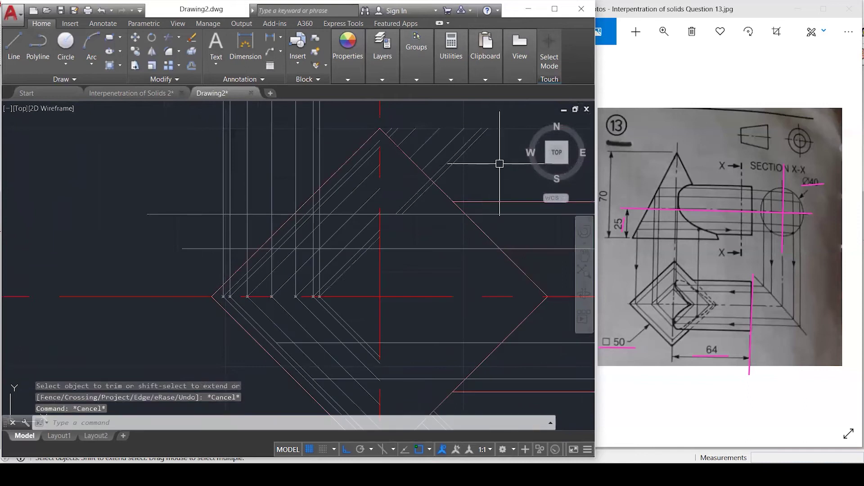
Erase the leftover sloping line pieces beyond the upper-right edge of the pyramid's plan.
{"action": "left_click", "coordinate": [498, 165]}
{"action": "left_click", "coordinate": [443, 97]}
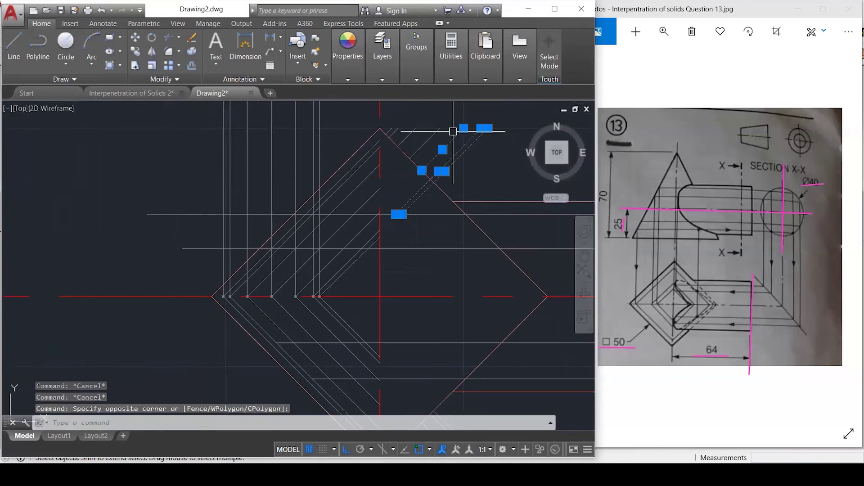
{"action": "key", "text": "Delete"}
{"action": "left_click", "coordinate": [437, 132]}
{"action": "key", "text": "Delete"}
{"action": "left_click", "coordinate": [416, 132]}
{"action": "key", "text": "Delete"}
{"action": "left_click", "coordinate": [395, 131]}
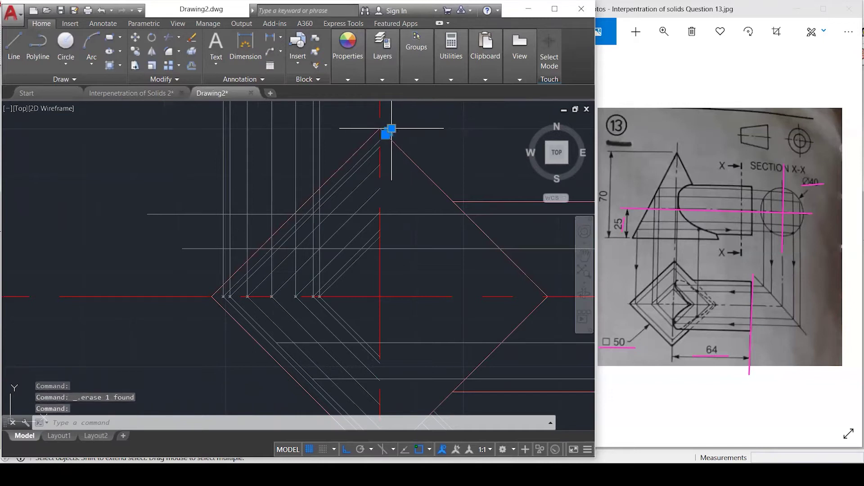
Erase the leftover sloping line pieces beyond the lower-right edge of the pyramid's plan.
{"action": "scroll", "coordinate": [398, 125], "scroll_direction": "down", "scroll_amount": 3}
{"action": "left_click", "coordinate": [480, 344]}
{"action": "left_click", "coordinate": [424, 313]}
{"action": "key", "text": "Delete"}
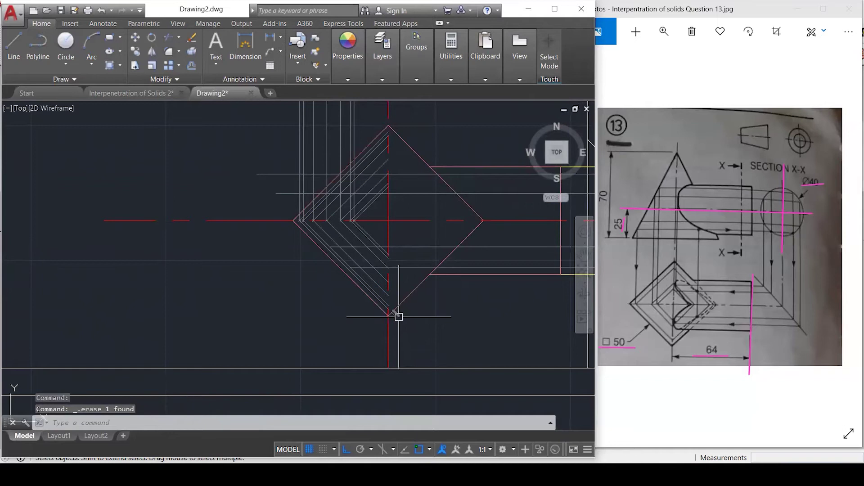
{"action": "left_click", "coordinate": [395, 316]}
{"action": "scroll", "coordinate": [395, 320], "scroll_direction": "up", "scroll_amount": 1}
{"action": "scroll", "coordinate": [381, 344], "scroll_direction": "down", "scroll_amount": 2}
{"action": "key", "text": "Escape"}
{"action": "key", "text": "Escape"}
{"action": "key", "text": "Escape"}
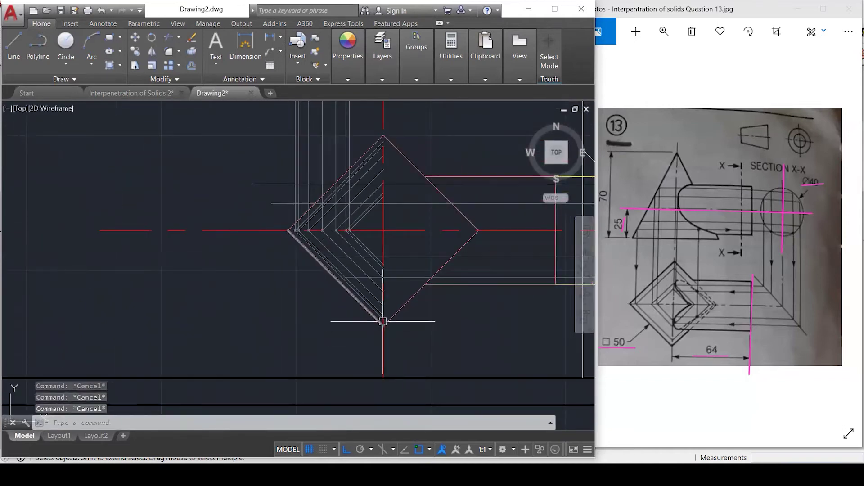
Mirror the 14 trimmed sloping lines about the plan's vertical centre line, through the square's upper and lower corners, keeping the source objects.
{"action": "scroll", "coordinate": [383, 320], "scroll_direction": "up", "scroll_amount": 1}
{"action": "type", "text": "mi"}
{"action": "key", "text": "Return"}
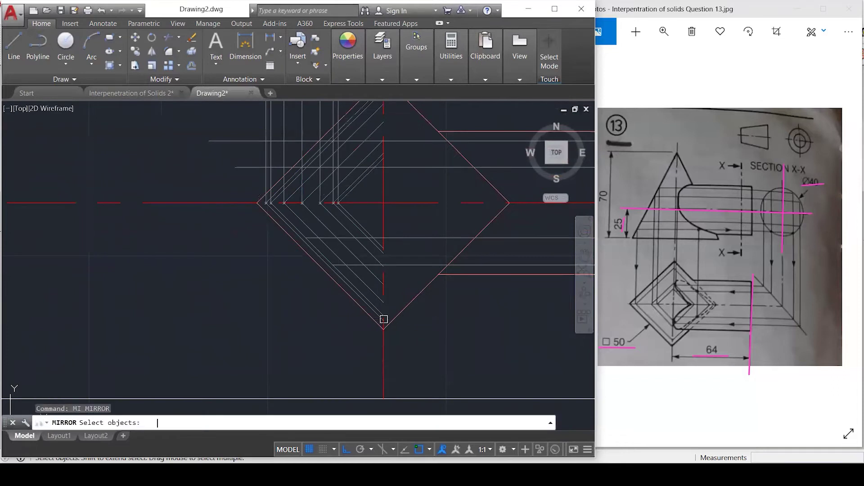
{"action": "scroll", "coordinate": [367, 226], "scroll_direction": "up", "scroll_amount": 2}
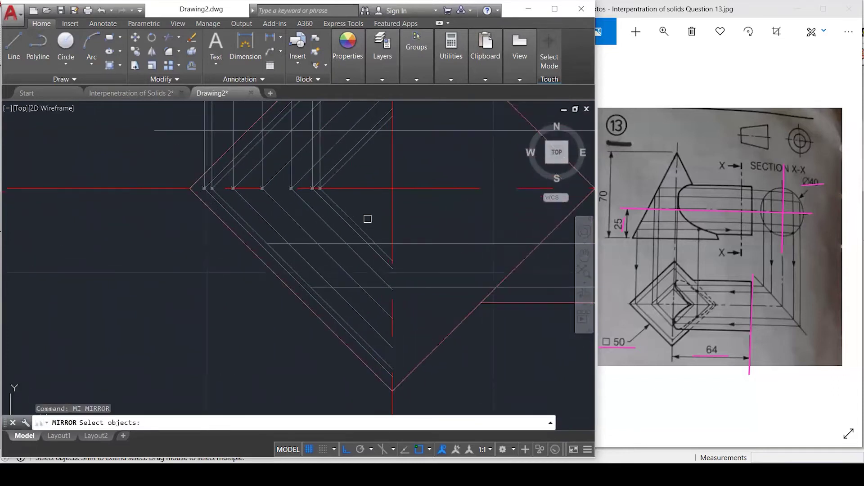
{"action": "left_click", "coordinate": [367, 218]}
{"action": "left_click", "coordinate": [223, 199]}
{"action": "scroll", "coordinate": [383, 136], "scroll_direction": "up", "scroll_amount": 2}
{"action": "scroll", "coordinate": [345, 266], "scroll_direction": "down", "scroll_amount": 3}
{"action": "scroll", "coordinate": [358, 139], "scroll_direction": "up", "scroll_amount": 2}
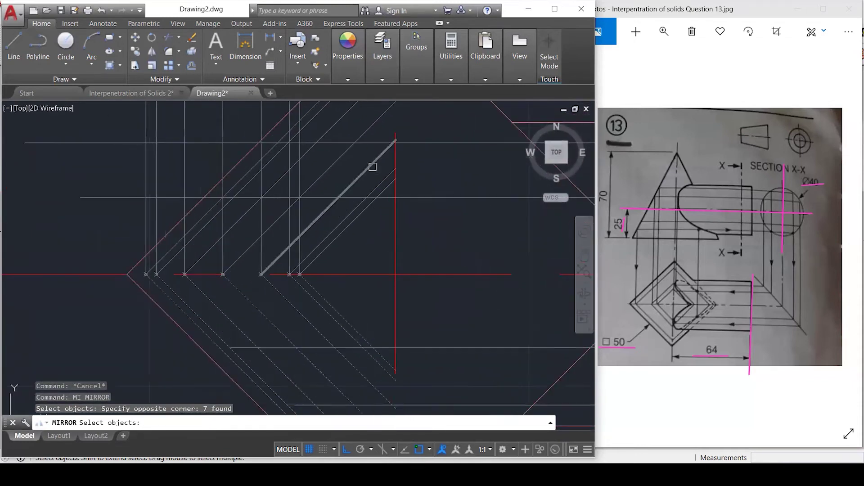
{"action": "left_click", "coordinate": [375, 174]}
{"action": "left_click", "coordinate": [322, 160]}
{"action": "left_click", "coordinate": [366, 246]}
{"action": "left_click", "coordinate": [339, 220]}
{"action": "scroll", "coordinate": [343, 245], "scroll_direction": "down", "scroll_amount": 3}
{"action": "scroll", "coordinate": [363, 164], "scroll_direction": "up", "scroll_amount": 3}
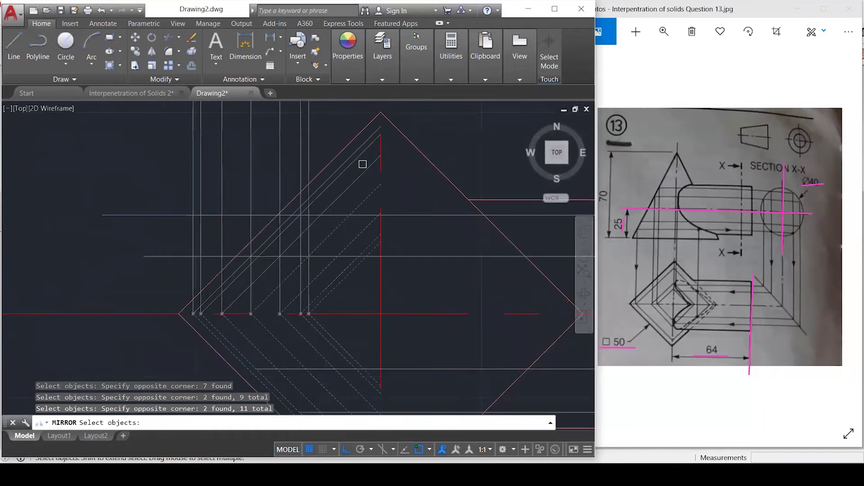
{"action": "left_click", "coordinate": [360, 196]}
{"action": "left_click", "coordinate": [328, 162]}
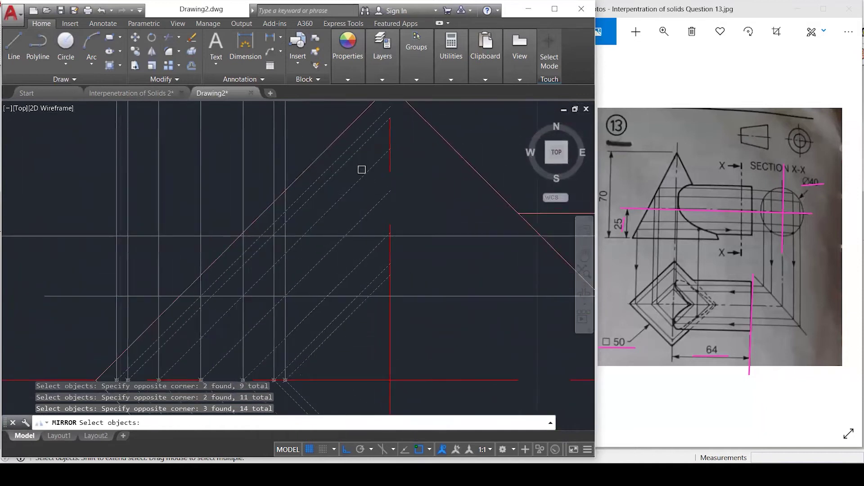
{"action": "scroll", "coordinate": [360, 168], "scroll_direction": "down", "scroll_amount": 2}
{"action": "key", "text": "Return"}
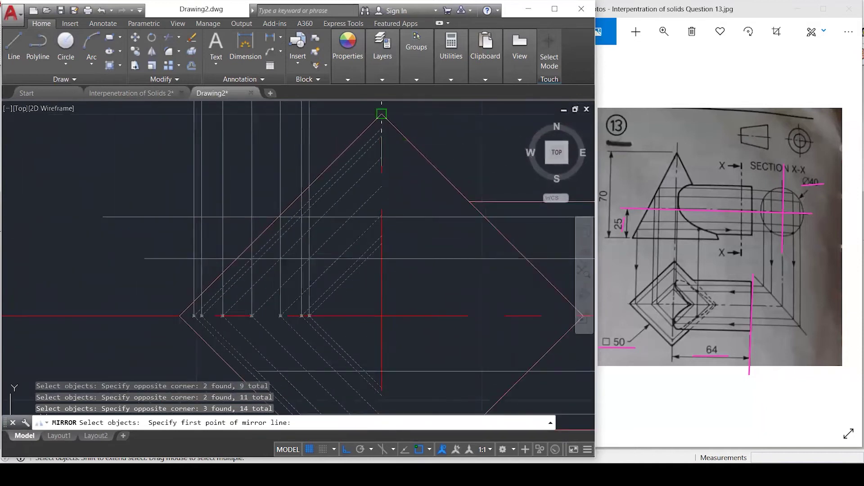
{"action": "left_click", "coordinate": [382, 114]}
{"action": "scroll", "coordinate": [450, 122], "scroll_direction": "down", "scroll_amount": 3}
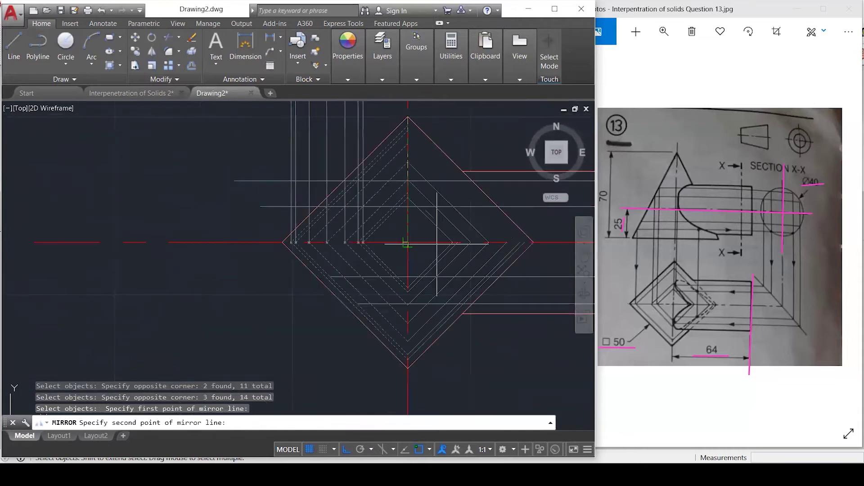
{"action": "left_click", "coordinate": [408, 369]}
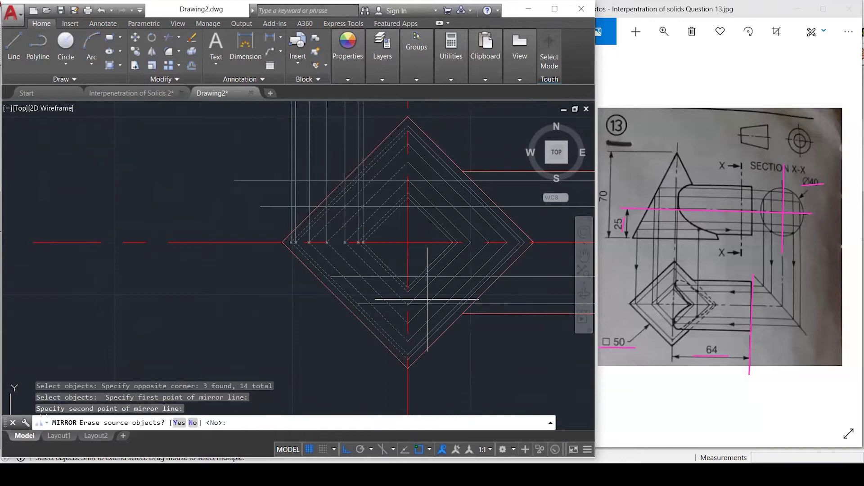
{"action": "type", "text": "n"}
{"action": "key", "text": "Return"}
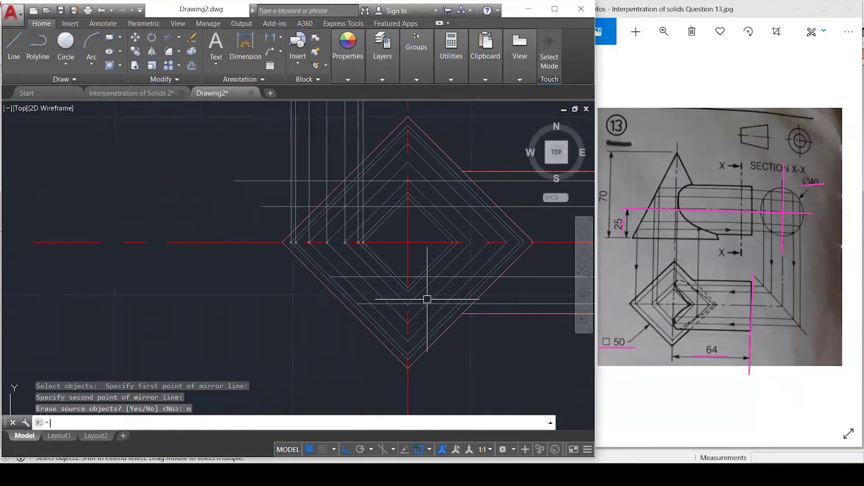
{"action": "scroll", "coordinate": [279, 331], "scroll_direction": "down", "scroll_amount": 2}
{"action": "scroll", "coordinate": [279, 331], "scroll_direction": "down", "scroll_amount": 1}
{"action": "key", "text": "Escape"}
{"action": "key", "text": "Escape"}
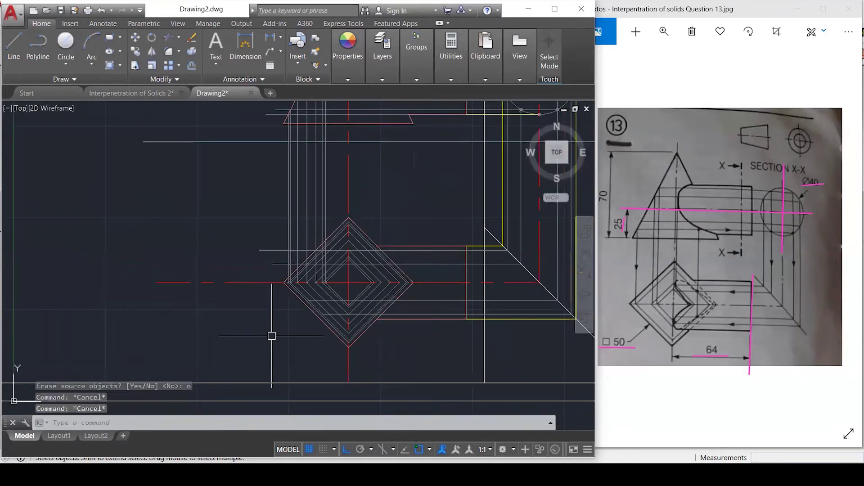
{"action": "scroll", "coordinate": [307, 314], "scroll_direction": "down", "scroll_amount": 2}
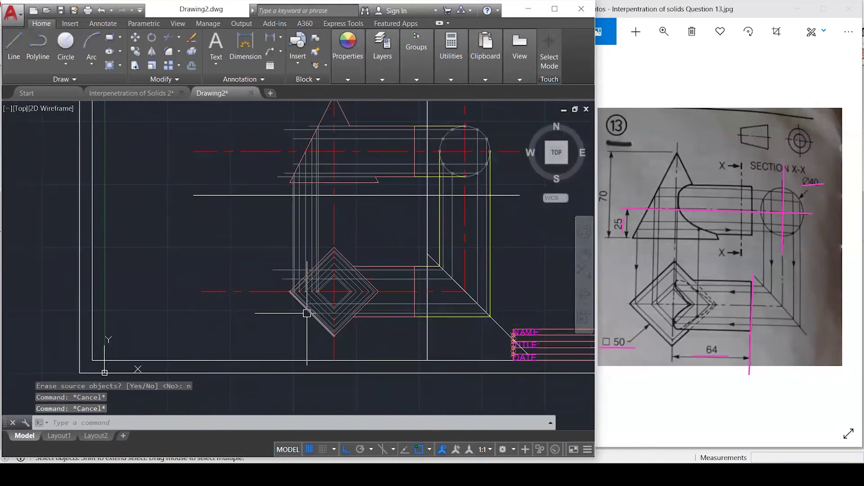
{"action": "scroll", "coordinate": [306, 313], "scroll_direction": "up", "scroll_amount": 2}
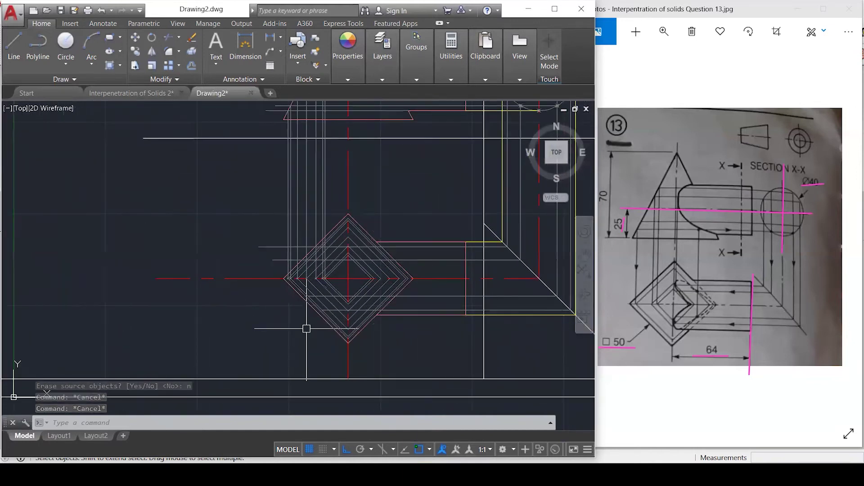
{"action": "scroll", "coordinate": [305, 327], "scroll_direction": "up", "scroll_amount": 1}
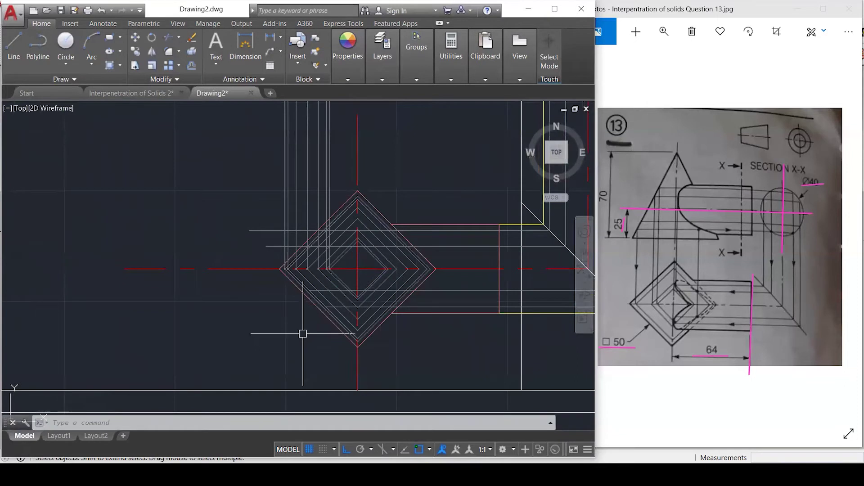
{"action": "scroll", "coordinate": [151, 284], "scroll_direction": "down", "scroll_amount": 1}
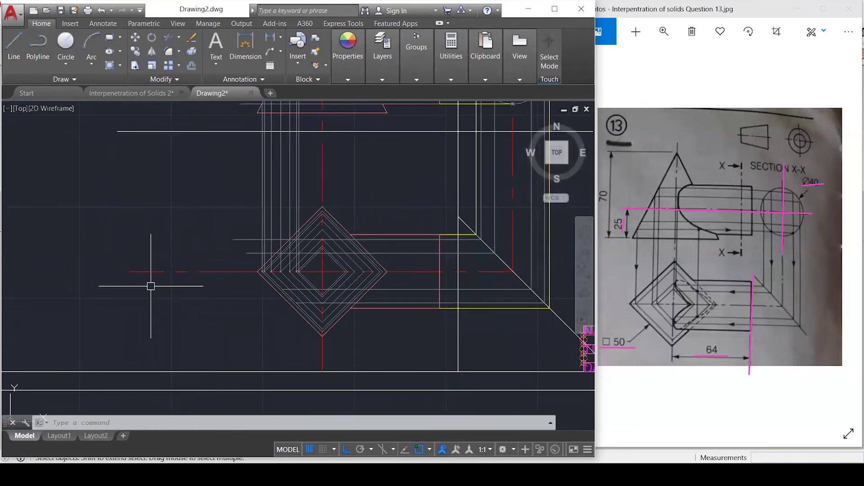
{"action": "scroll", "coordinate": [150, 289], "scroll_direction": "down", "scroll_amount": 1}
{"action": "scroll", "coordinate": [205, 353], "scroll_direction": "down", "scroll_amount": 4}
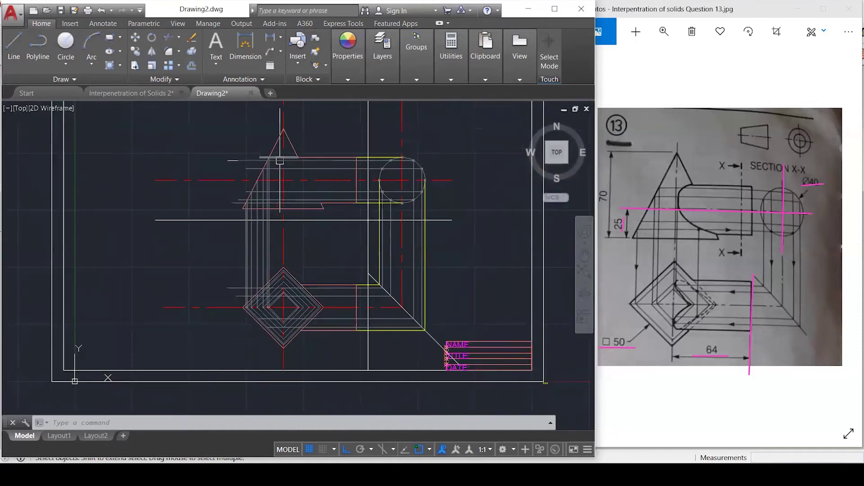
Erase the vertical projection lines running from the pyramid's left sloping edge in elevation down to the plan's centre line.
{"action": "scroll", "coordinate": [233, 160], "scroll_direction": "up", "scroll_amount": 1}
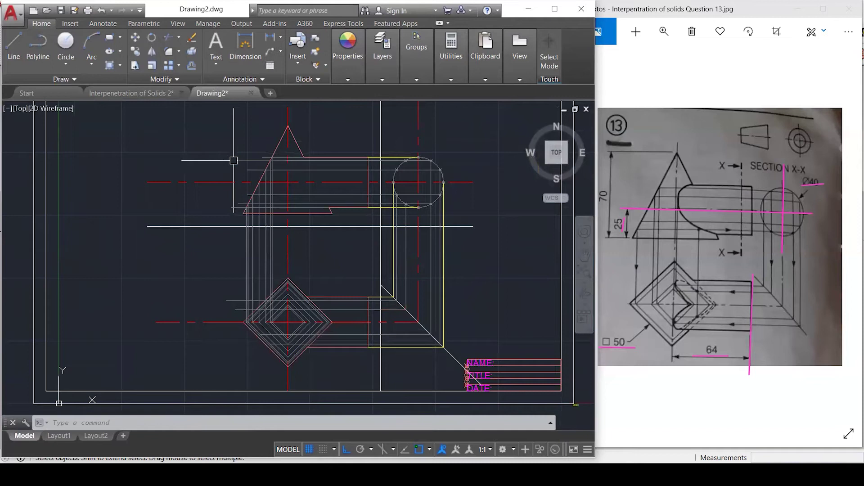
{"action": "scroll", "coordinate": [229, 167], "scroll_direction": "up", "scroll_amount": 1}
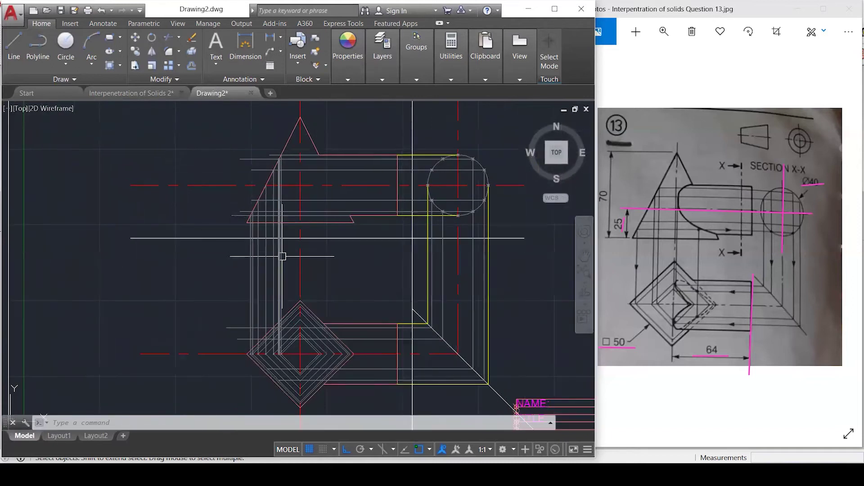
{"action": "left_click", "coordinate": [292, 275]}
{"action": "left_click", "coordinate": [243, 268]}
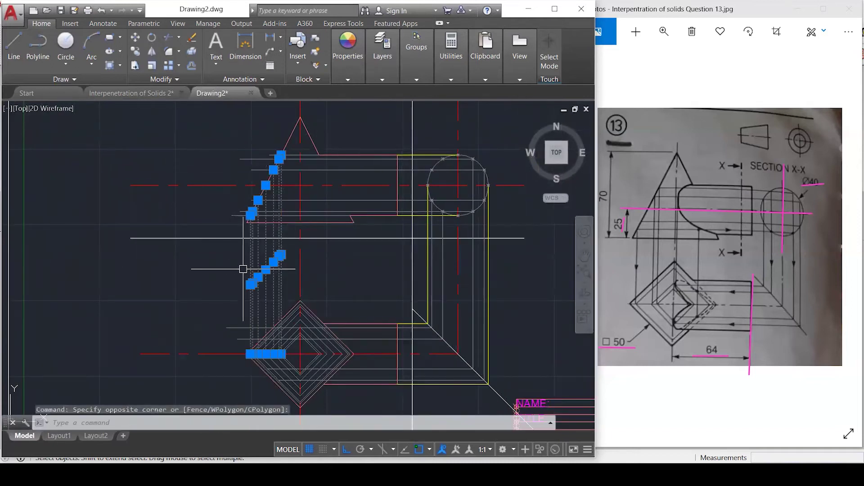
{"action": "key", "text": "Delete"}
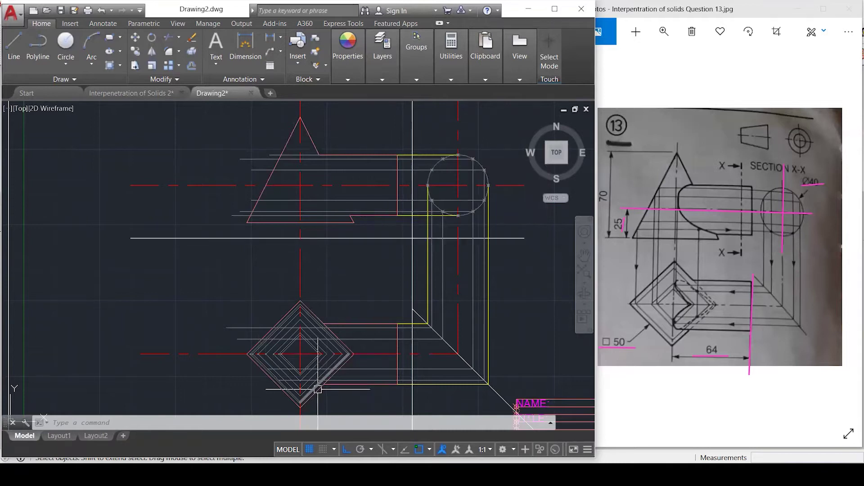
Examine where the cylinder's upper and lower edges meet the pyramid's right sloping edge in the elevation.
{"action": "scroll", "coordinate": [318, 393], "scroll_direction": "up", "scroll_amount": 4}
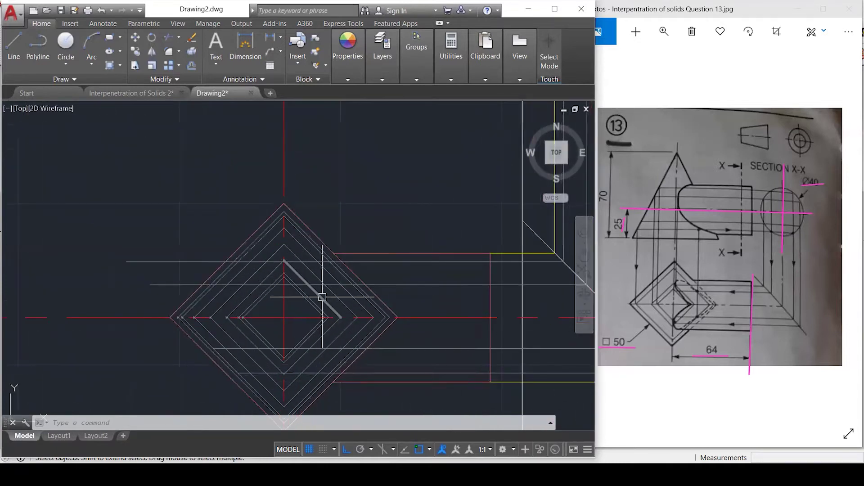
{"action": "scroll", "coordinate": [311, 293], "scroll_direction": "down", "scroll_amount": 3}
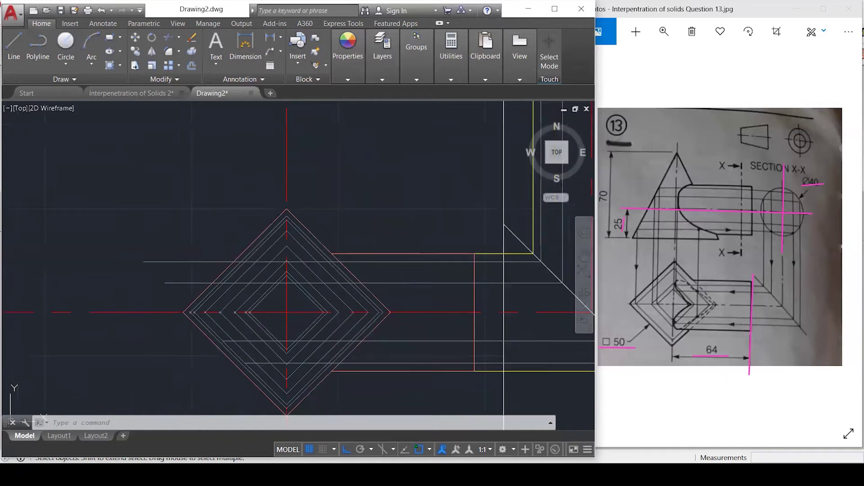
{"action": "scroll", "coordinate": [310, 350], "scroll_direction": "down", "scroll_amount": 1}
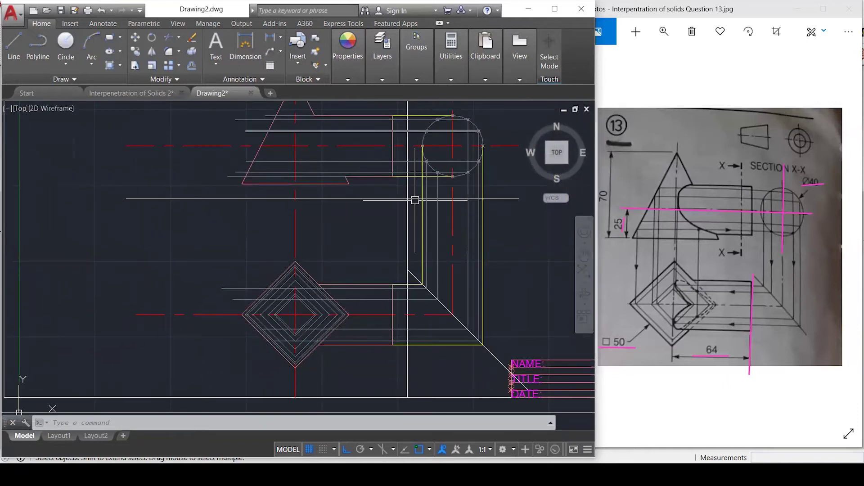
{"action": "scroll", "coordinate": [415, 198], "scroll_direction": "down", "scroll_amount": 1}
{"action": "scroll", "coordinate": [327, 130], "scroll_direction": "up", "scroll_amount": 5}
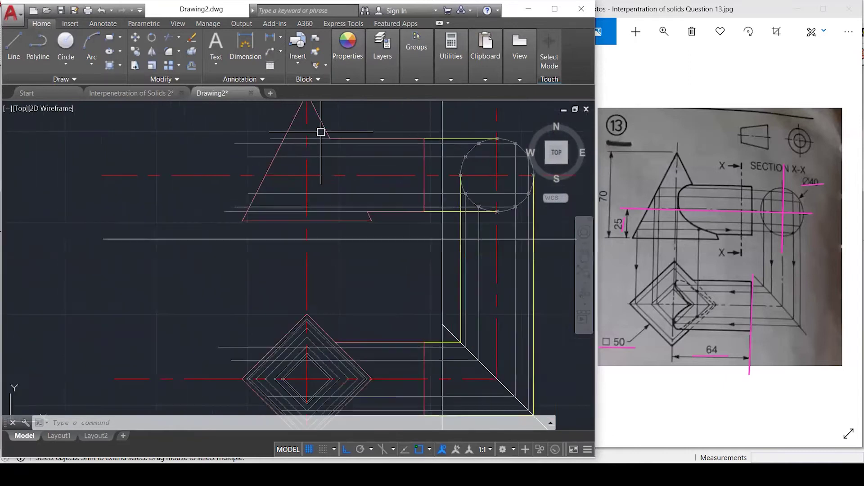
{"action": "left_click", "coordinate": [344, 145]}
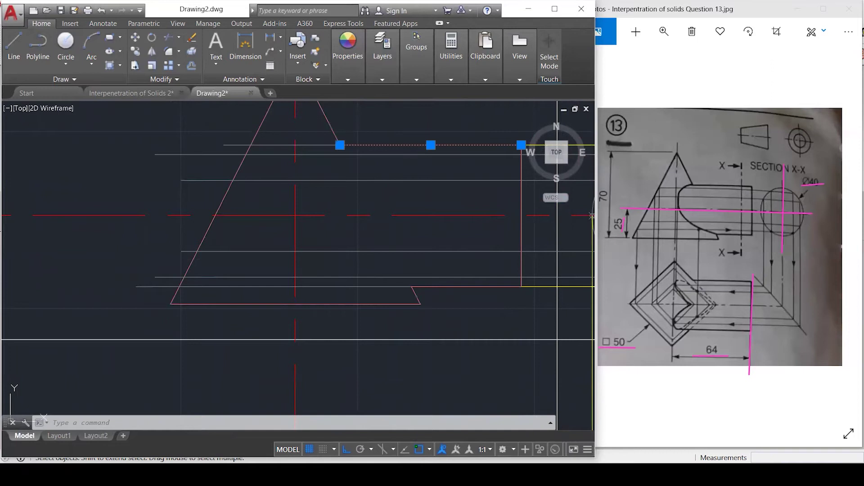
{"action": "left_click", "coordinate": [453, 286]}
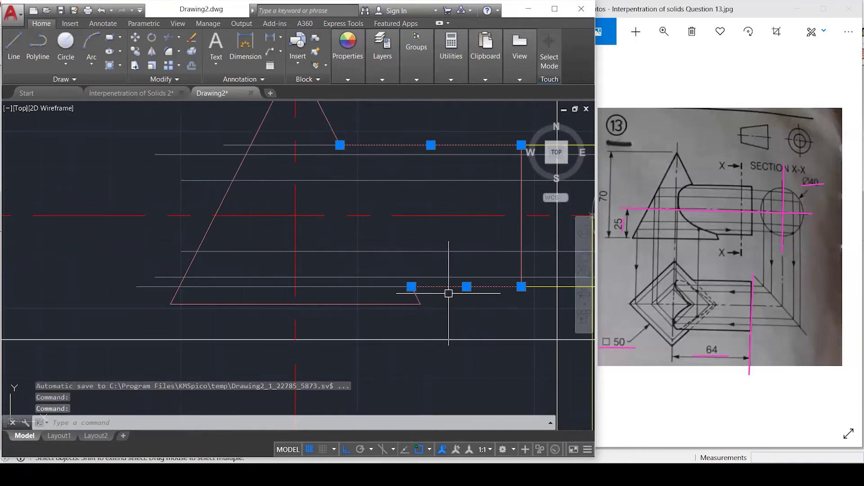
{"action": "scroll", "coordinate": [432, 297], "scroll_direction": "up", "scroll_amount": 4}
{"action": "key", "text": "Escape"}
{"action": "key", "text": "Escape"}
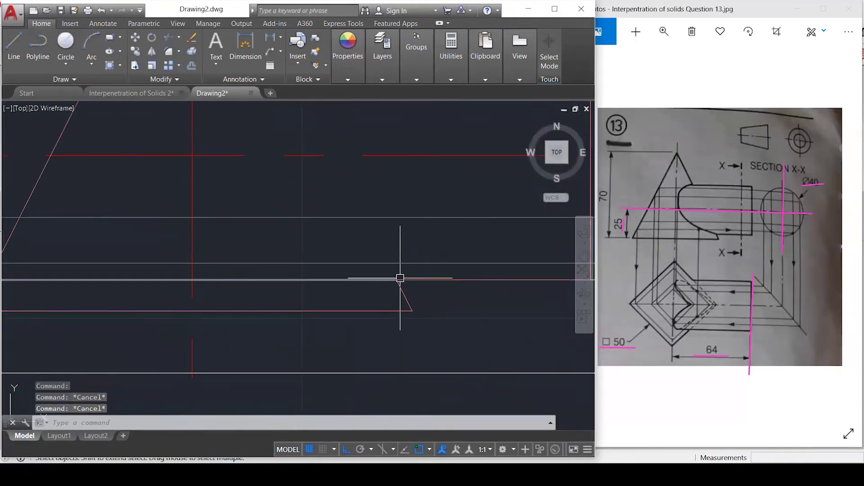
Place points in the elevation where the cylinder's lower and upper edges meet the pyramid's right sloping edge.
{"action": "type", "text": "point"}
{"action": "key", "text": "Return"}
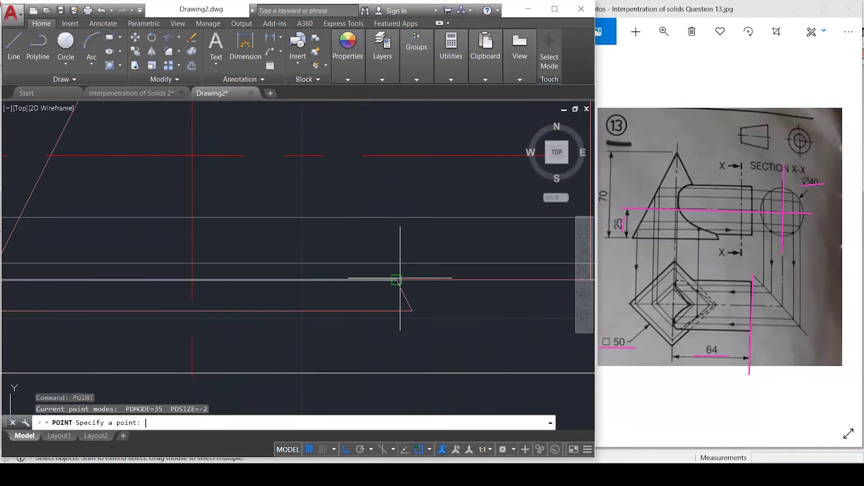
{"action": "left_click", "coordinate": [396, 280]}
{"action": "scroll", "coordinate": [447, 345], "scroll_direction": "down", "scroll_amount": 1}
{"action": "scroll", "coordinate": [447, 345], "scroll_direction": "down", "scroll_amount": 1}
{"action": "key", "text": "Return"}
{"action": "left_click", "coordinate": [337, 148]}
{"action": "key", "text": "Escape"}
{"action": "key", "text": "Escape"}
{"action": "key", "text": "Escape"}
Draw a vertical projection line from the upper junction point in the elevation down through the pyramid's plan.
{"action": "type", "text": "l"}
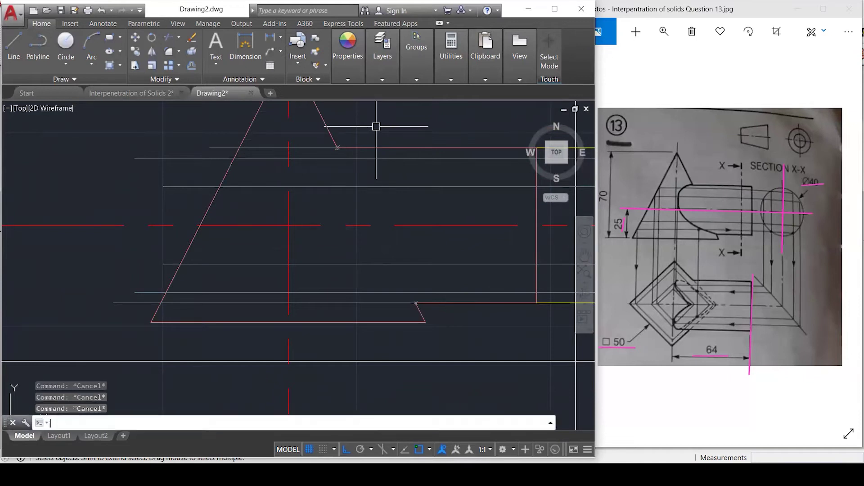
{"action": "key", "text": "Return"}
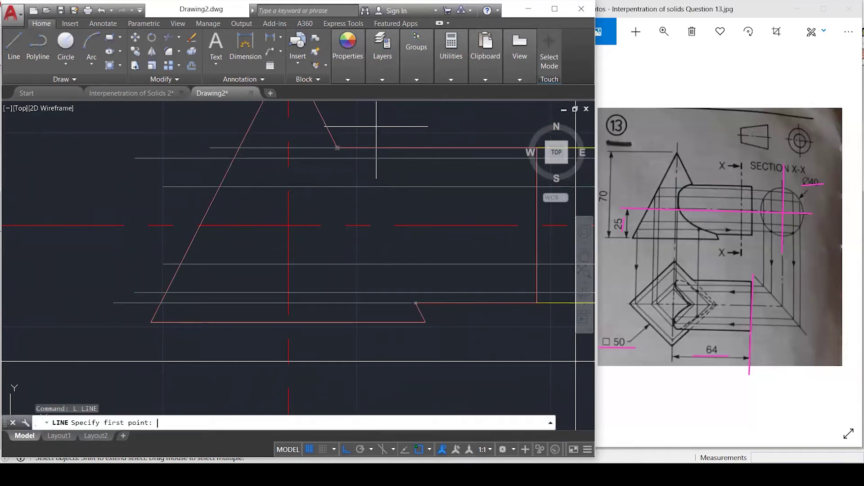
{"action": "left_click", "coordinate": [337, 148]}
{"action": "scroll", "coordinate": [338, 155], "scroll_direction": "down", "scroll_amount": 5}
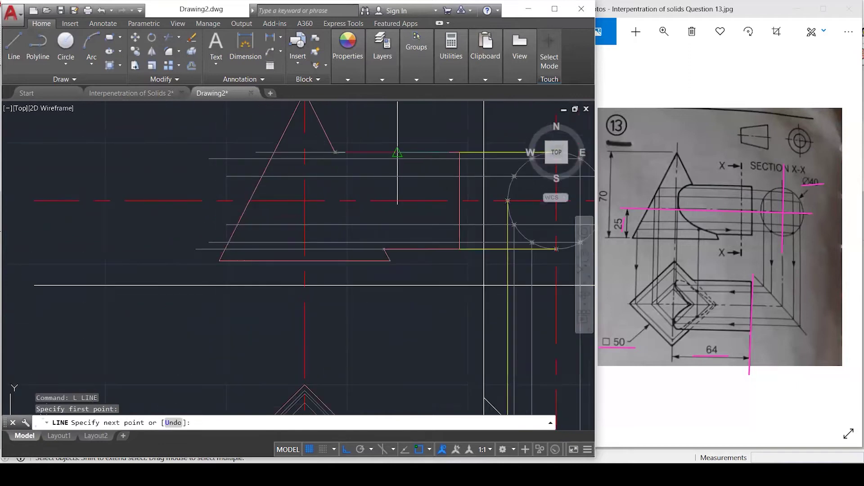
{"action": "scroll", "coordinate": [344, 164], "scroll_direction": "down", "scroll_amount": 1}
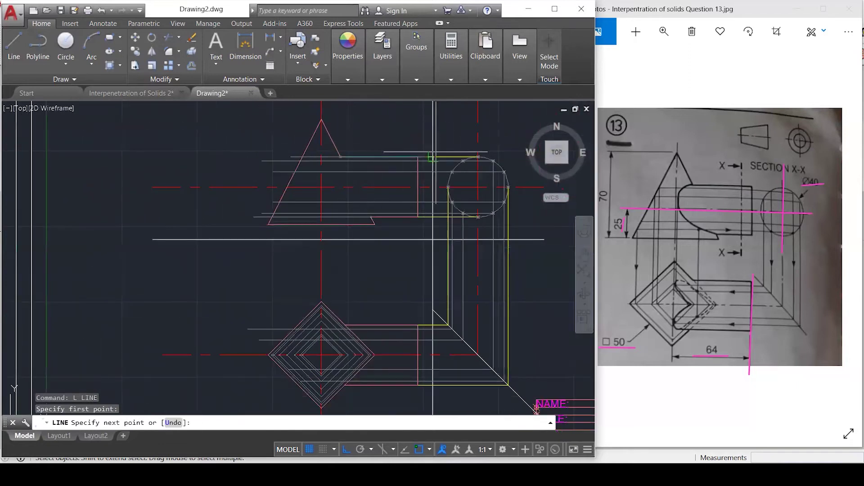
{"action": "left_click", "coordinate": [478, 157]}
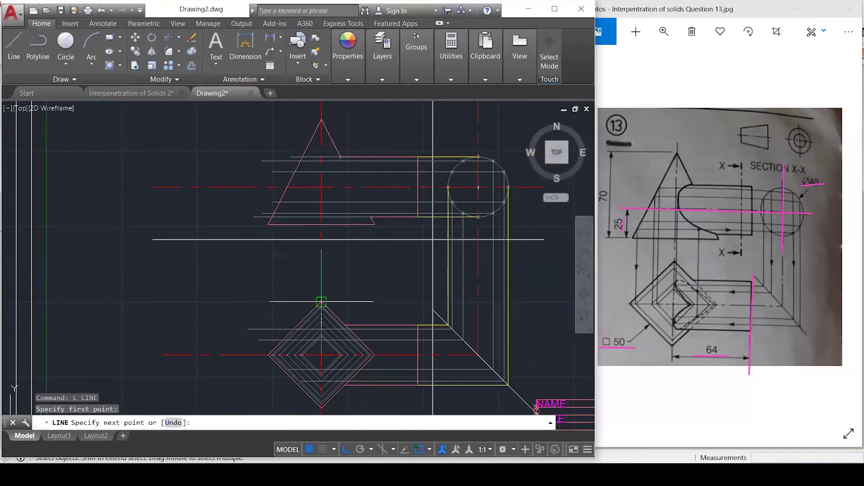
{"action": "scroll", "coordinate": [348, 265], "scroll_direction": "down", "scroll_amount": 2}
{"action": "scroll", "coordinate": [342, 373], "scroll_direction": "up", "scroll_amount": 1}
{"action": "scroll", "coordinate": [344, 370], "scroll_direction": "up", "scroll_amount": 2}
{"action": "key", "text": "Escape"}
{"action": "key", "text": "Escape"}
{"action": "key", "text": "Escape"}
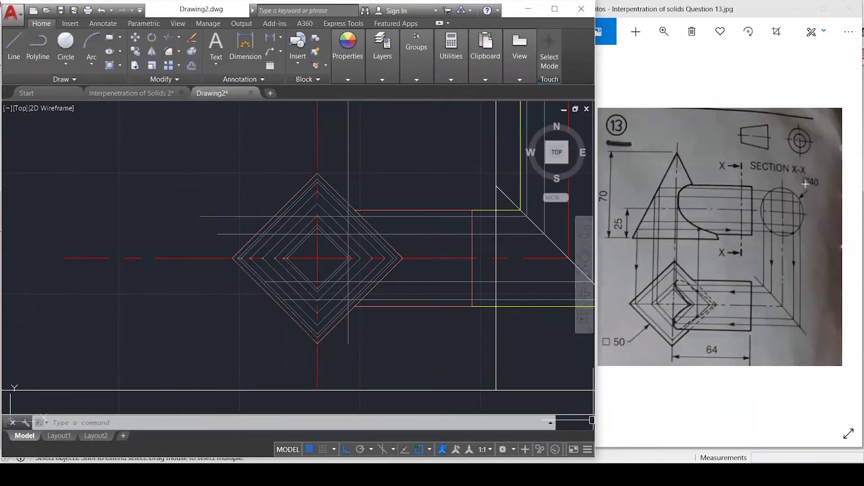
Trace on the reference image how the cylinder's top and bottom points project from the section circle to the plan's horizontal centre line.
{"action": "mouse_move", "coordinate": [783, 186]}
{"action": "left_mouse_down"}
{"action": "mouse_move", "coordinate": [690, 183]}
{"action": "mouse_move", "coordinate": [695, 304]}
{"action": "left_mouse_up"}
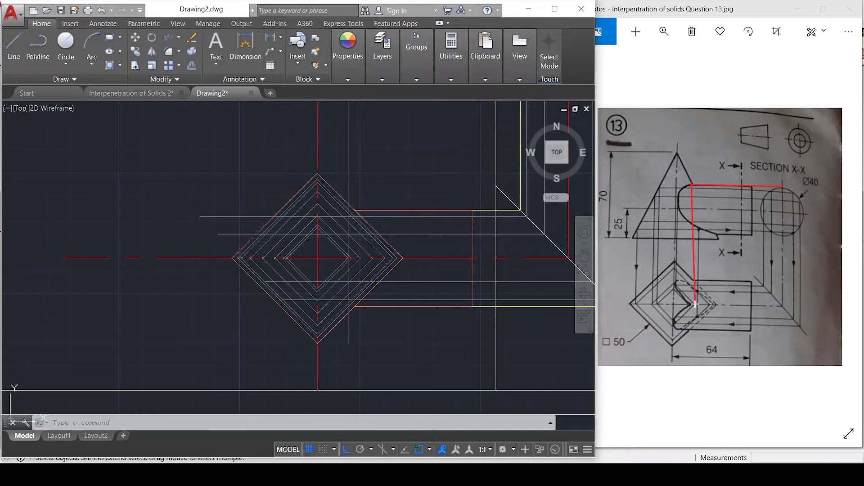
{"action": "left_click_drag", "start_coordinate": [694, 304], "coordinate": [690, 305]}
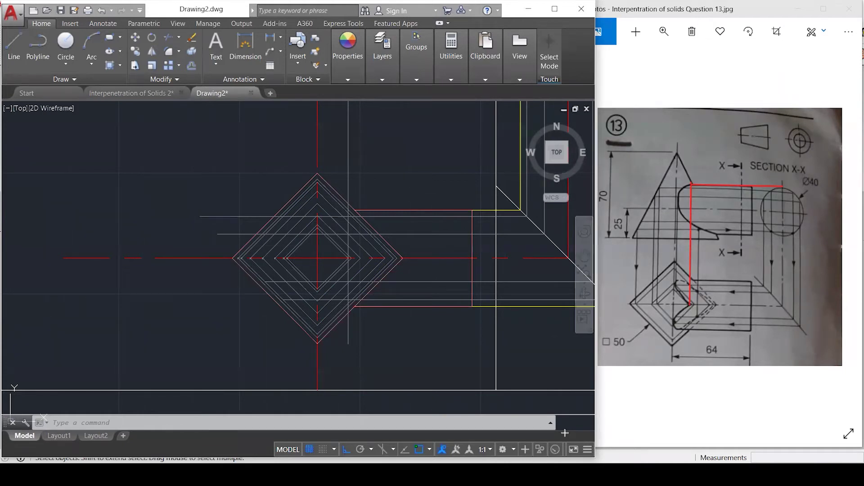
{"action": "left_click", "coordinate": [689, 306]}
{"action": "mouse_move", "coordinate": [779, 237]}
{"action": "left_mouse_down"}
{"action": "mouse_move", "coordinate": [711, 231]}
{"action": "mouse_move", "coordinate": [760, 235]}
{"action": "left_mouse_up"}
{"action": "mouse_move", "coordinate": [783, 235]}
{"action": "left_mouse_down"}
{"action": "mouse_move", "coordinate": [712, 231]}
{"action": "mouse_move", "coordinate": [716, 297]}
{"action": "left_mouse_up"}
{"action": "left_click", "coordinate": [715, 306]}
{"action": "mouse_move", "coordinate": [783, 185]}
{"action": "left_mouse_down"}
{"action": "mouse_move", "coordinate": [782, 322]}
{"action": "mouse_move", "coordinate": [716, 302]}
{"action": "mouse_move", "coordinate": [613, 300]}
{"action": "left_mouse_up"}
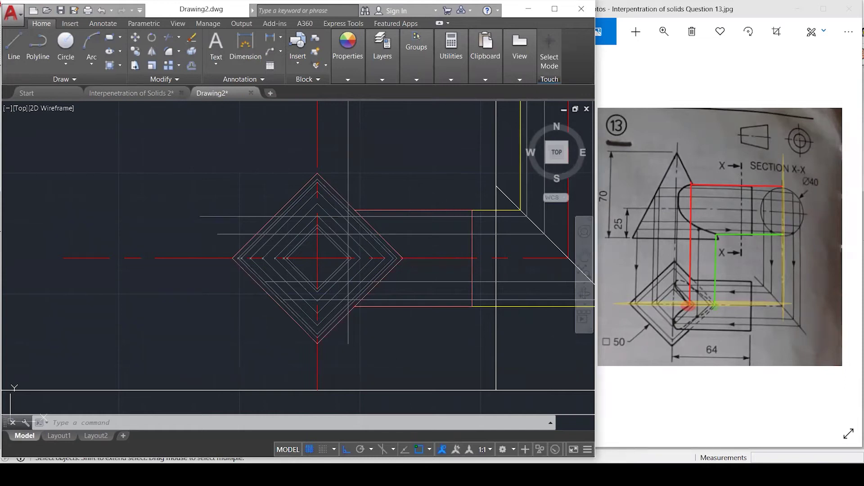
Place a point where the upper junction's projection line crosses the plan's horizontal centre line, and regenerate the model.
{"action": "scroll", "coordinate": [319, 293], "scroll_direction": "down", "scroll_amount": 3}
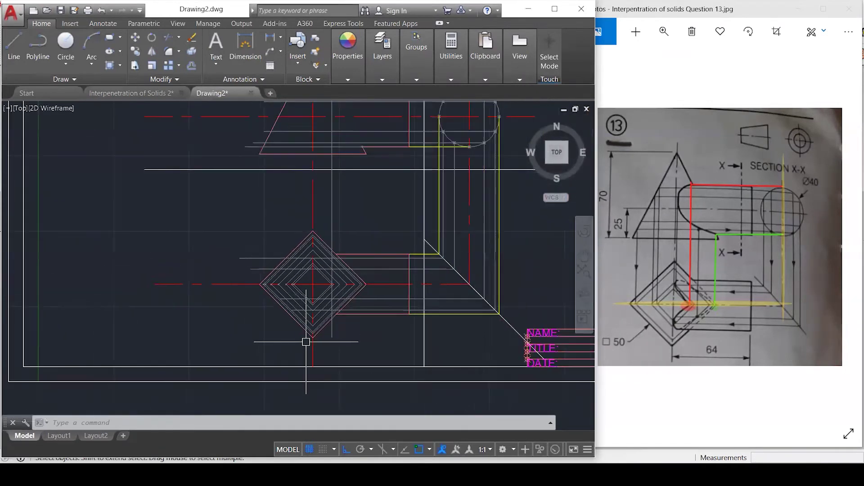
{"action": "scroll", "coordinate": [445, 144], "scroll_direction": "up", "scroll_amount": 3}
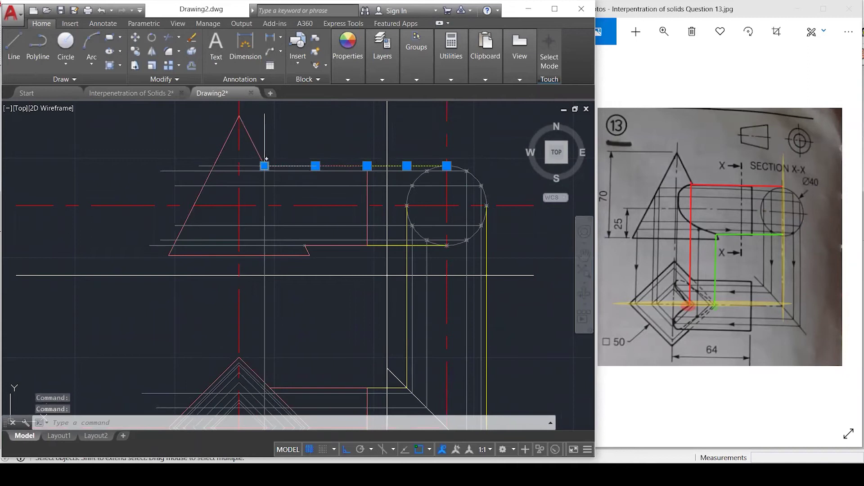
{"action": "left_click", "coordinate": [264, 166]}
{"action": "left_click", "coordinate": [264, 332]}
{"action": "scroll", "coordinate": [359, 139], "scroll_direction": "down", "scroll_amount": 1}
{"action": "scroll", "coordinate": [363, 137], "scroll_direction": "down", "scroll_amount": 1}
{"action": "scroll", "coordinate": [302, 308], "scroll_direction": "up", "scroll_amount": 4}
{"action": "scroll", "coordinate": [305, 311], "scroll_direction": "up", "scroll_amount": 3}
{"action": "scroll", "coordinate": [310, 301], "scroll_direction": "up", "scroll_amount": 3}
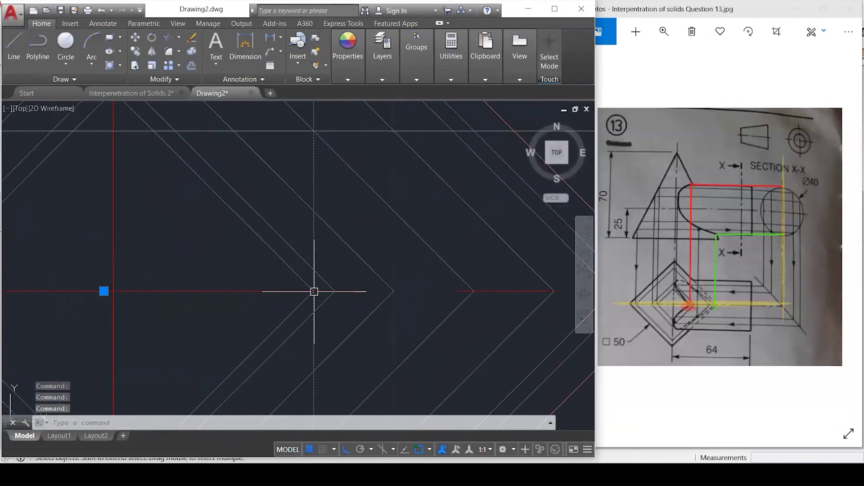
{"action": "key", "text": "Escape"}
{"action": "type", "text": "poi"}
{"action": "key", "text": "Return"}
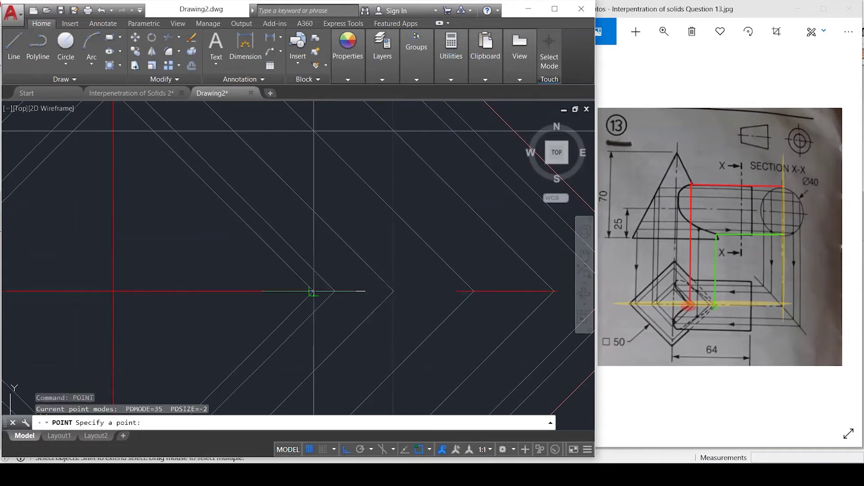
{"action": "left_click", "coordinate": [311, 291]}
{"action": "key", "text": "Escape"}
{"action": "scroll", "coordinate": [261, 301], "scroll_direction": "down", "scroll_amount": 4}
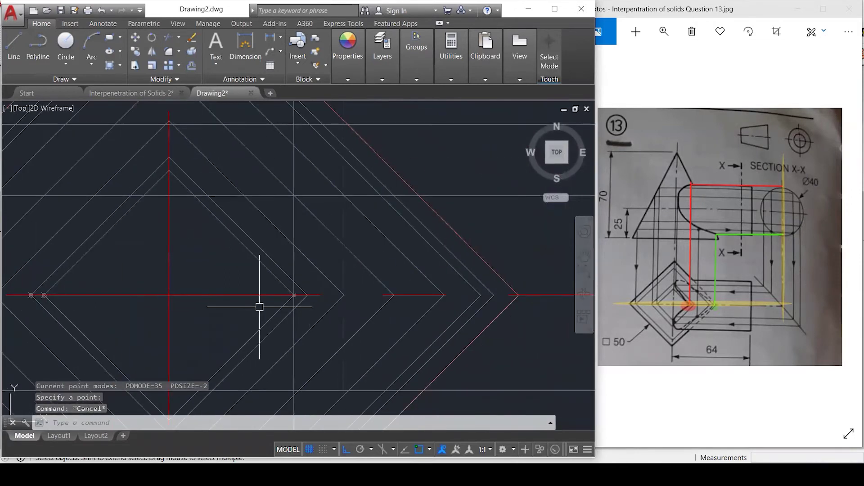
{"action": "type", "text": "re"}
{"action": "key", "text": "Return"}
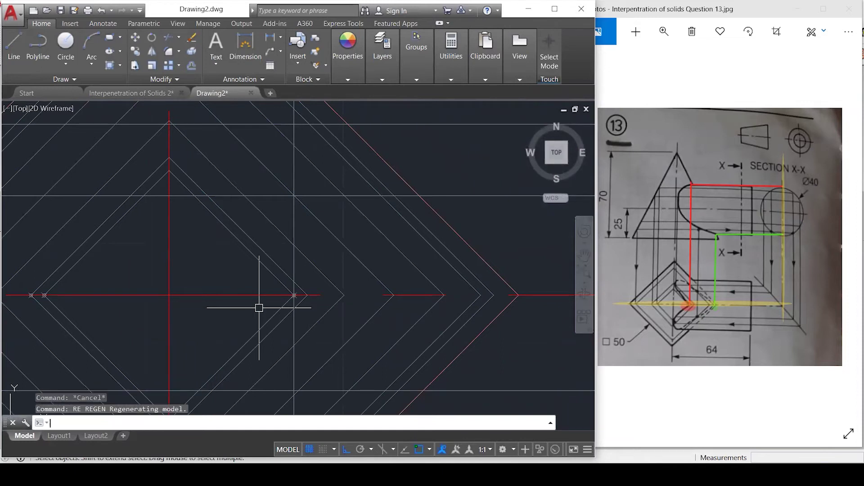
Draw a vertical projection line from the lower junction point in the elevation to just below the plan's horizontal centre line.
{"action": "scroll", "coordinate": [259, 308], "scroll_direction": "down", "scroll_amount": 8}
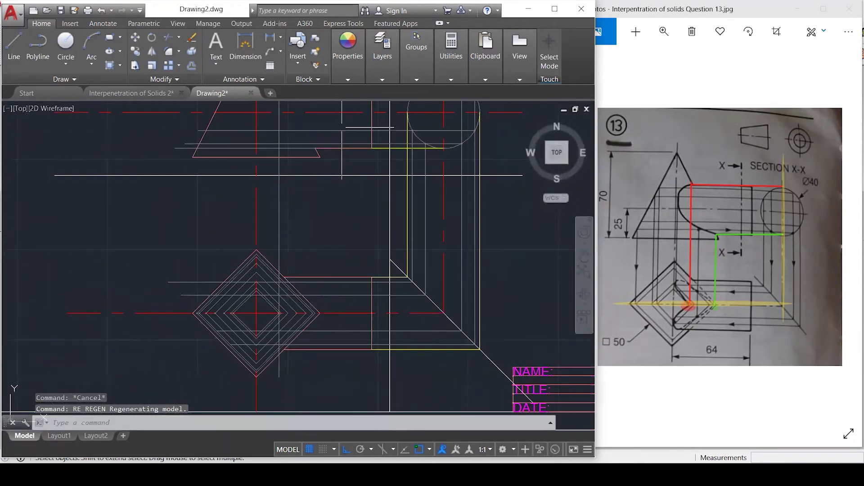
{"action": "scroll", "coordinate": [330, 140], "scroll_direction": "up", "scroll_amount": 4}
{"action": "type", "text": "l"}
{"action": "key", "text": "Return"}
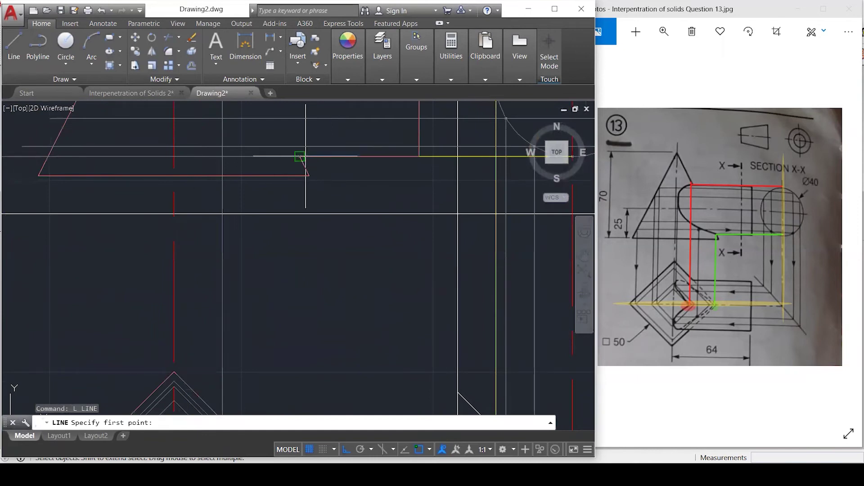
{"action": "left_click", "coordinate": [299, 156]}
{"action": "scroll", "coordinate": [309, 154], "scroll_direction": "down", "scroll_amount": 3}
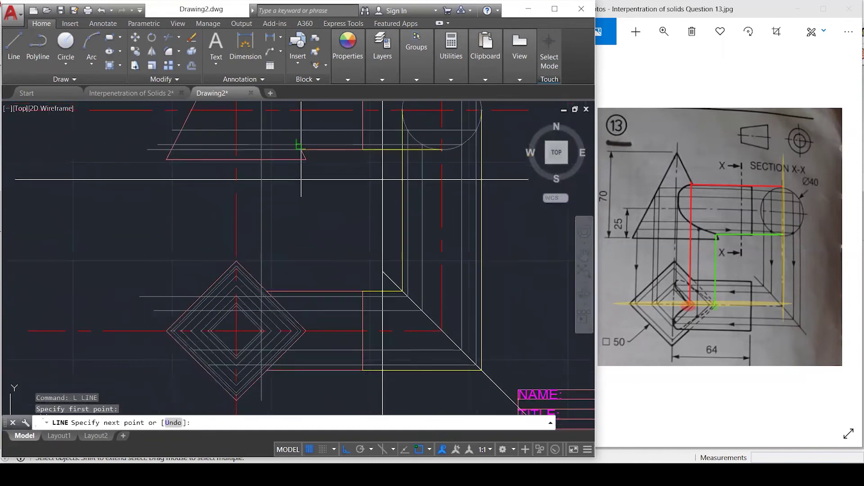
{"action": "scroll", "coordinate": [292, 324], "scroll_direction": "up", "scroll_amount": 3}
{"action": "scroll", "coordinate": [290, 344], "scroll_direction": "up", "scroll_amount": 5}
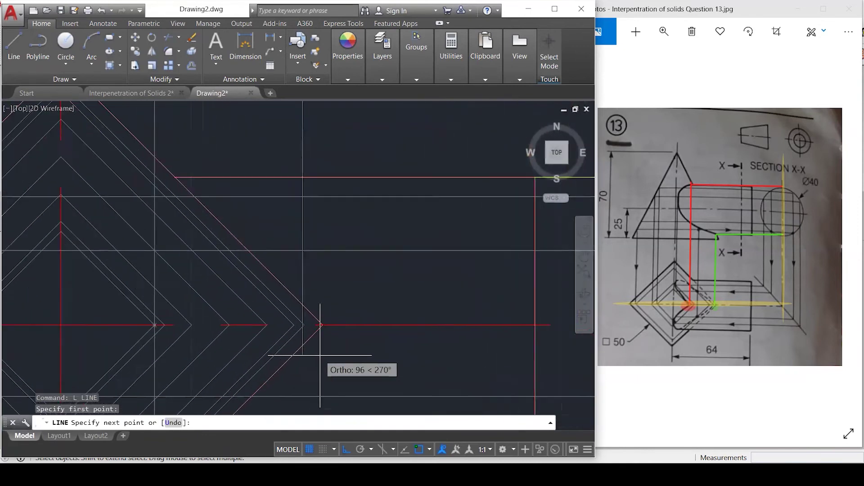
{"action": "left_click", "coordinate": [301, 381]}
{"action": "key", "text": "Escape"}
{"action": "key", "text": "Escape"}
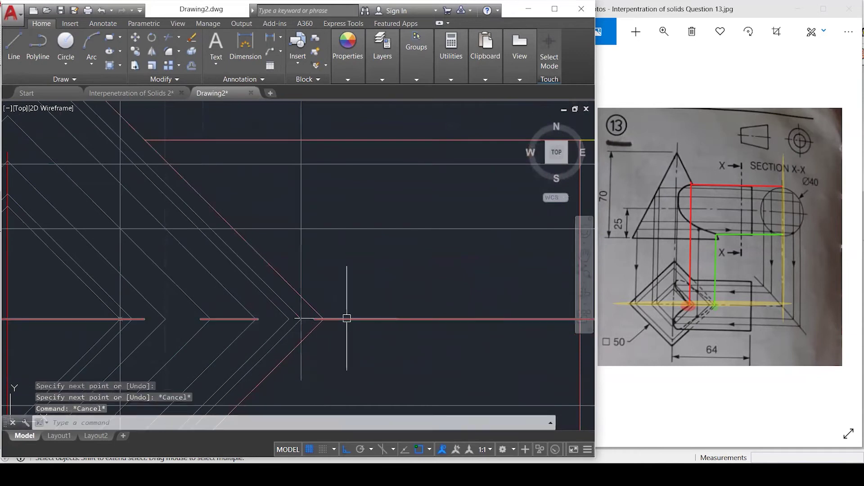
Place a point where the lower junction's projection line crosses the horizontal centre line near the plan's right corner.
{"action": "left_click", "coordinate": [344, 318]}
{"action": "left_click", "coordinate": [305, 266]}
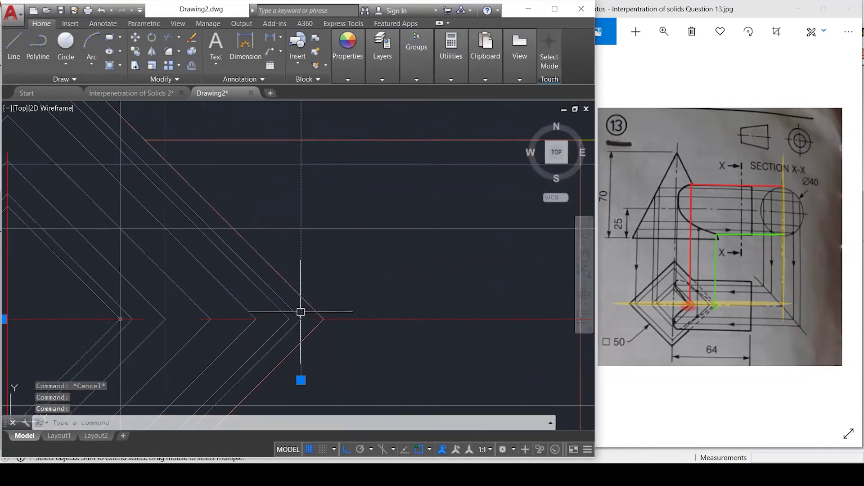
{"action": "type", "text": "point"}
{"action": "key", "text": "Return"}
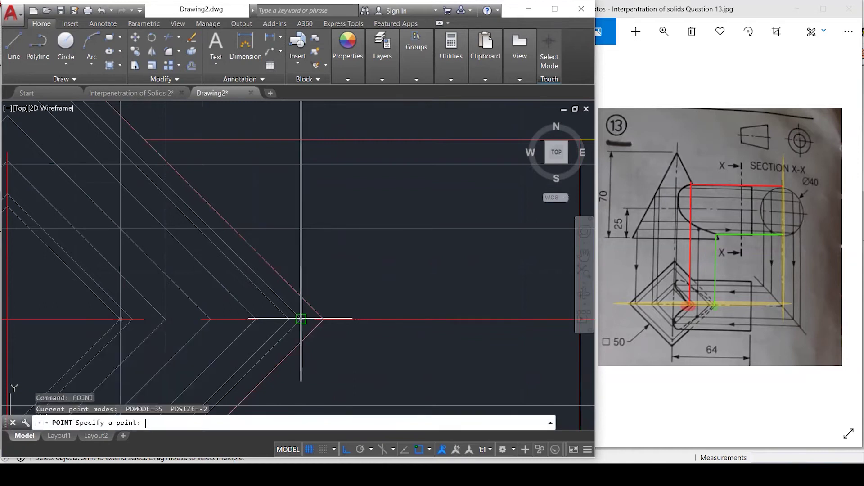
{"action": "left_click", "coordinate": [301, 319]}
{"action": "key", "text": "Escape"}
{"action": "key", "text": "Escape"}
Set the point display size to 3% relative to the screen in the point style settings.
{"action": "scroll", "coordinate": [454, 315], "scroll_direction": "down", "scroll_amount": 3}
{"action": "type", "text": "dd"}
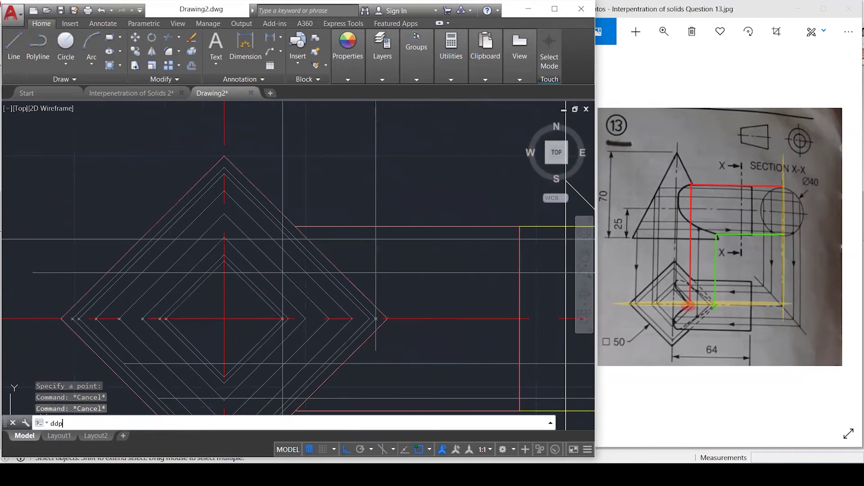
{"action": "type", "text": "p"}
{"action": "key", "text": "Return"}
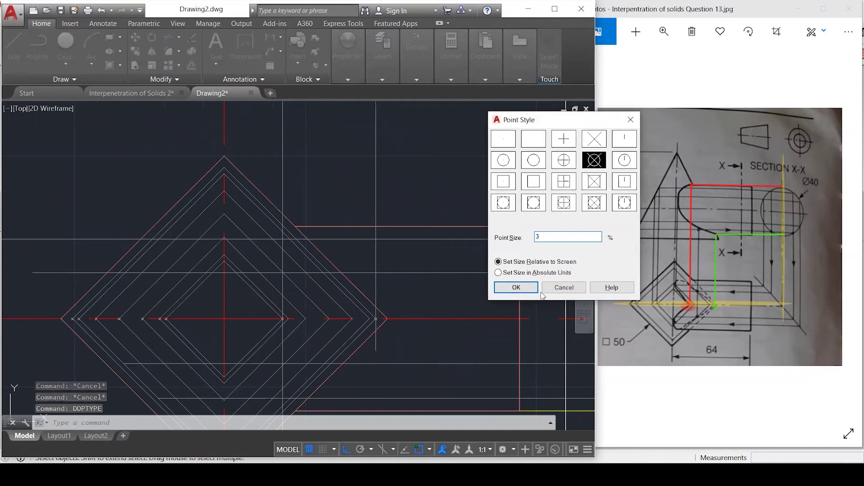
{"action": "left_click", "coordinate": [516, 287]}
{"action": "key", "text": "Escape"}
{"action": "key", "text": "Escape"}
{"action": "key", "text": "Escape"}
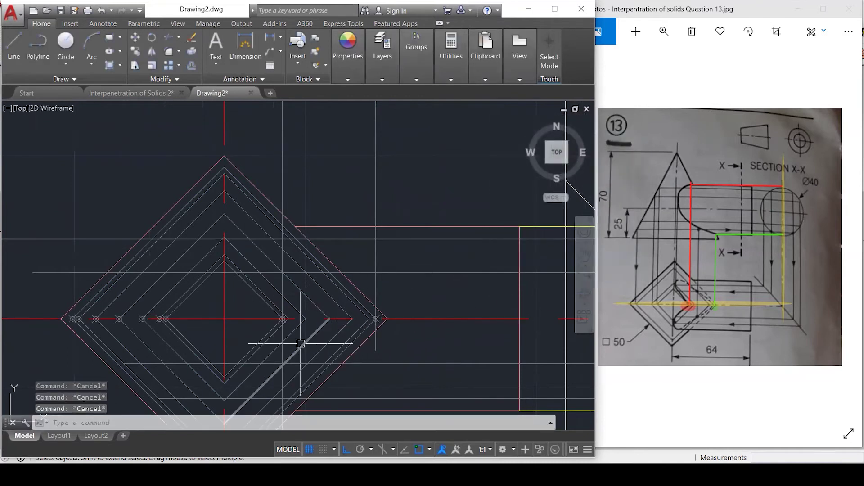
Assign the two projected junction points on the plan's horizontal centre line to the DIMENSION layer.
{"action": "scroll", "coordinate": [276, 344], "scroll_direction": "up", "scroll_amount": 2}
{"action": "left_click", "coordinate": [243, 296]}
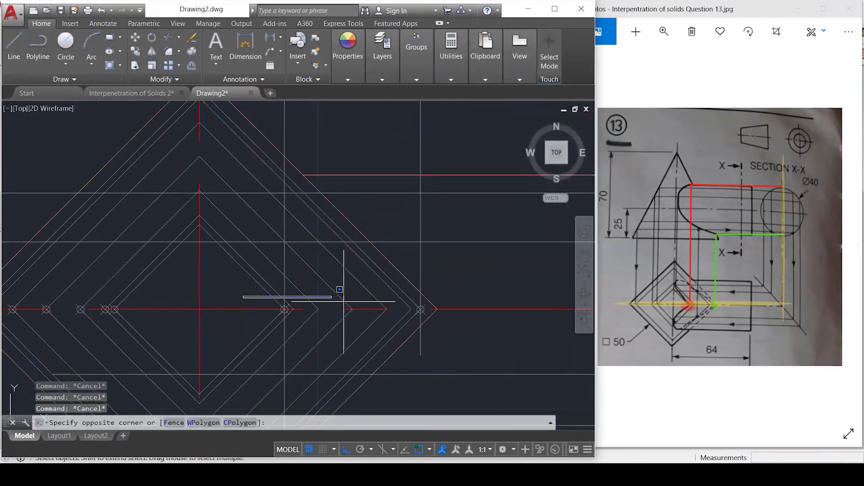
{"action": "left_click", "coordinate": [510, 346]}
{"action": "left_click", "coordinate": [414, 50]}
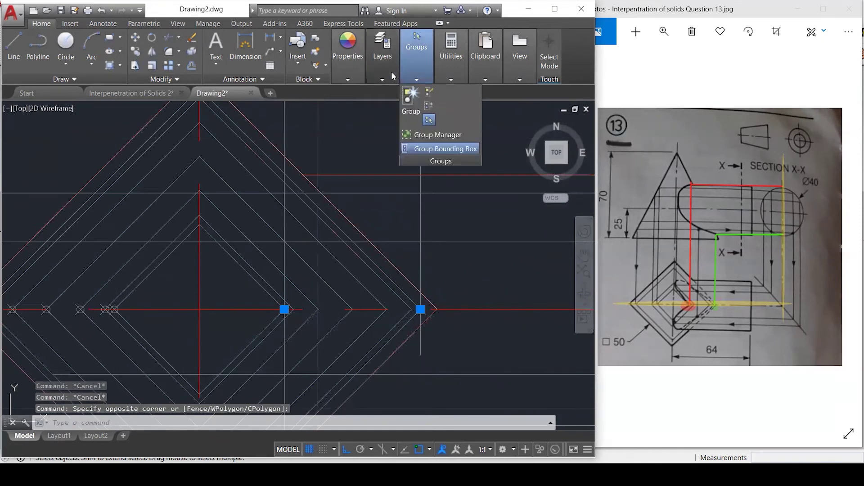
{"action": "mouse_move", "coordinate": [388, 77]}
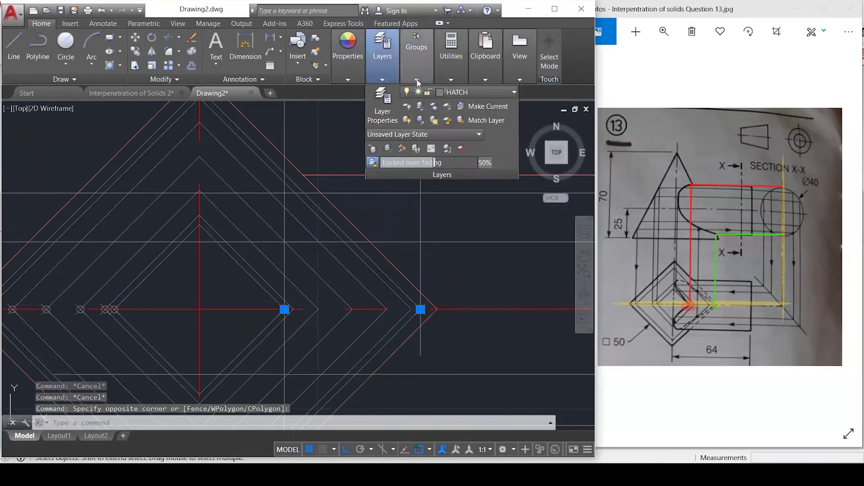
{"action": "left_click", "coordinate": [468, 93]}
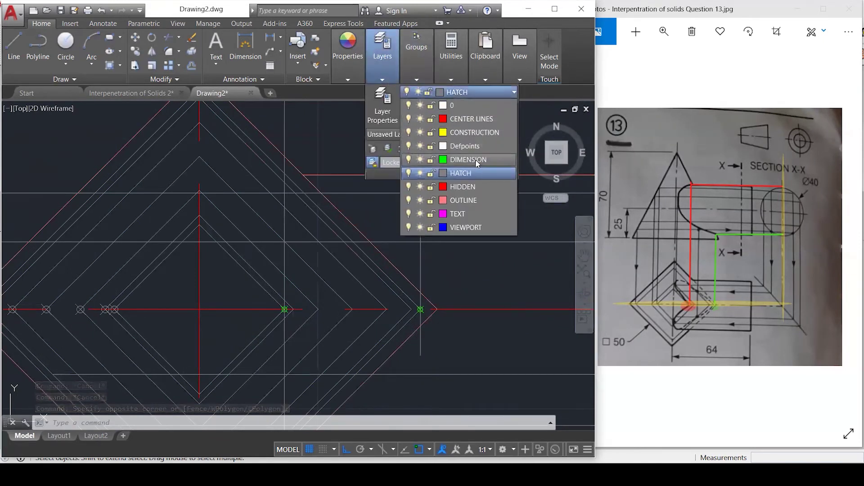
{"action": "left_click", "coordinate": [479, 161]}
{"action": "key", "text": "Escape"}
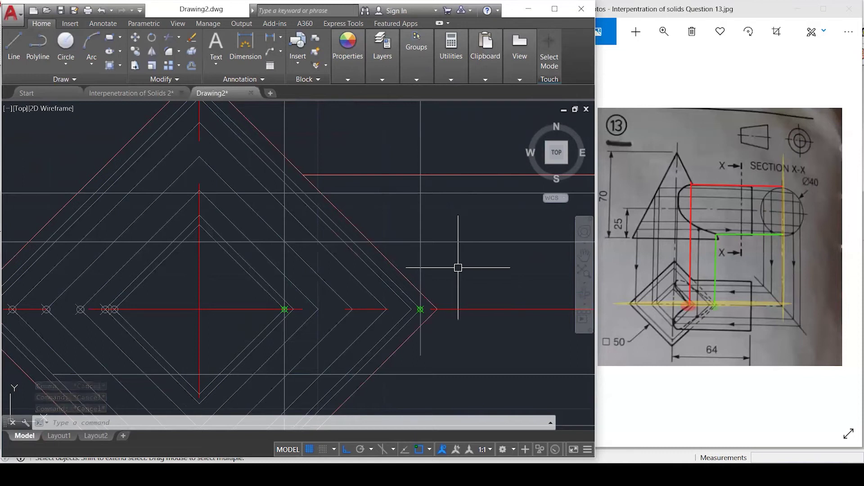
Add the multiline text label 12 just above the top point of the section circle.
{"action": "scroll", "coordinate": [458, 267], "scroll_direction": "down", "scroll_amount": 5}
{"action": "scroll", "coordinate": [270, 349], "scroll_direction": "down", "scroll_amount": 3}
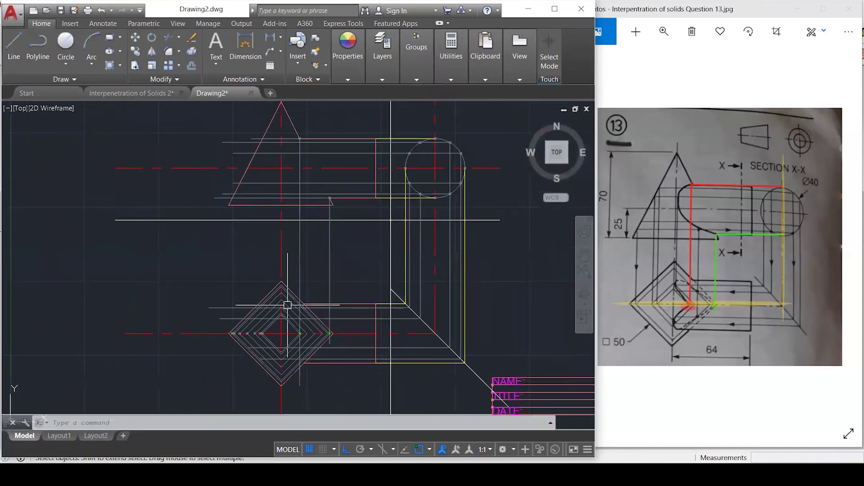
{"action": "scroll", "coordinate": [410, 130], "scroll_direction": "up", "scroll_amount": 2}
{"action": "scroll", "coordinate": [427, 134], "scroll_direction": "down", "scroll_amount": 1}
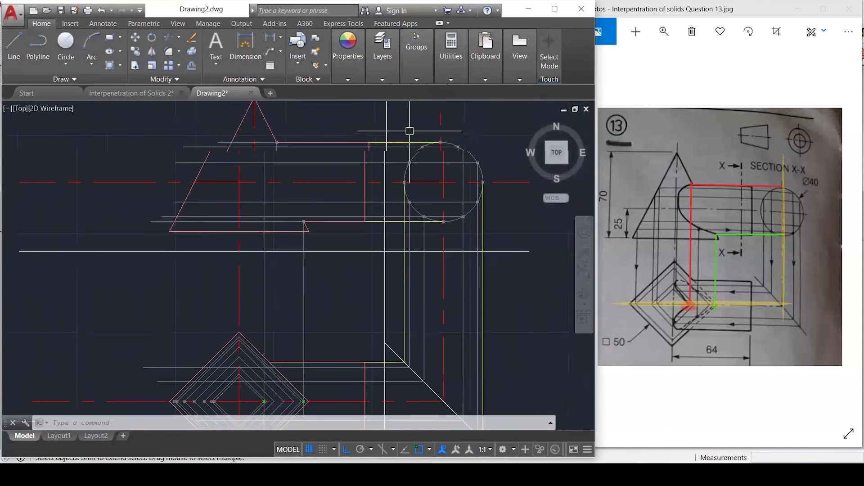
{"action": "scroll", "coordinate": [428, 138], "scroll_direction": "up", "scroll_amount": 4}
{"action": "left_click", "coordinate": [432, 161]}
{"action": "scroll", "coordinate": [258, 206], "scroll_direction": "down", "scroll_amount": 1}
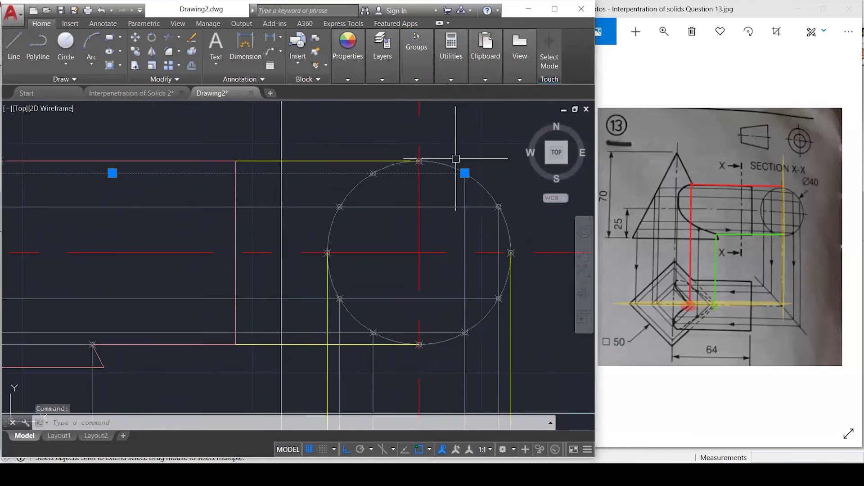
{"action": "key", "text": "Escape"}
{"action": "key", "text": "Escape"}
{"action": "type", "text": "mt"}
{"action": "key", "text": "Return"}
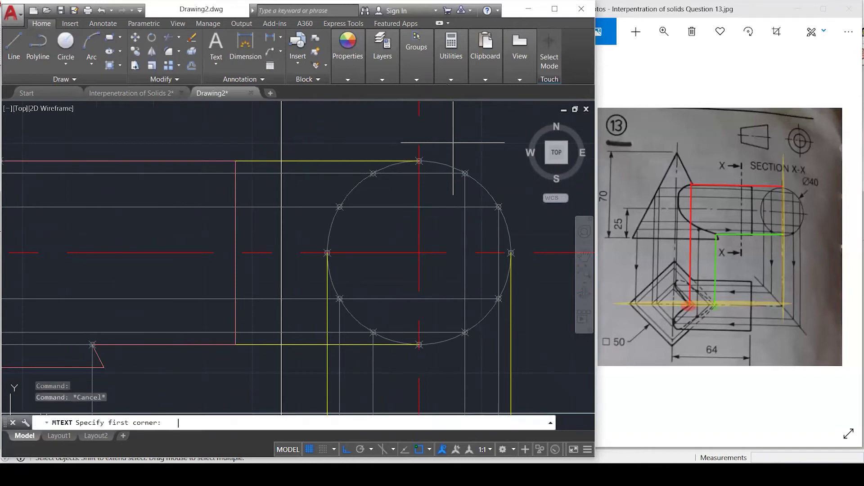
{"action": "left_click", "coordinate": [420, 160]}
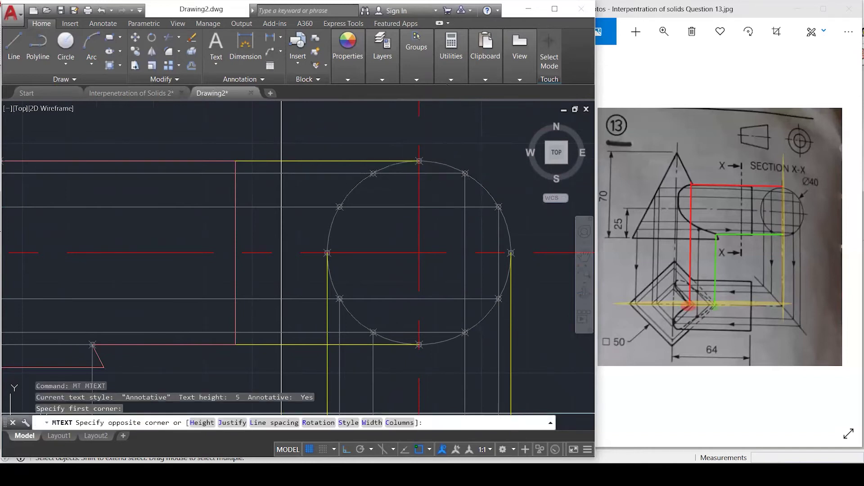
{"action": "left_click", "coordinate": [464, 121]}
{"action": "type", "text": "12"}
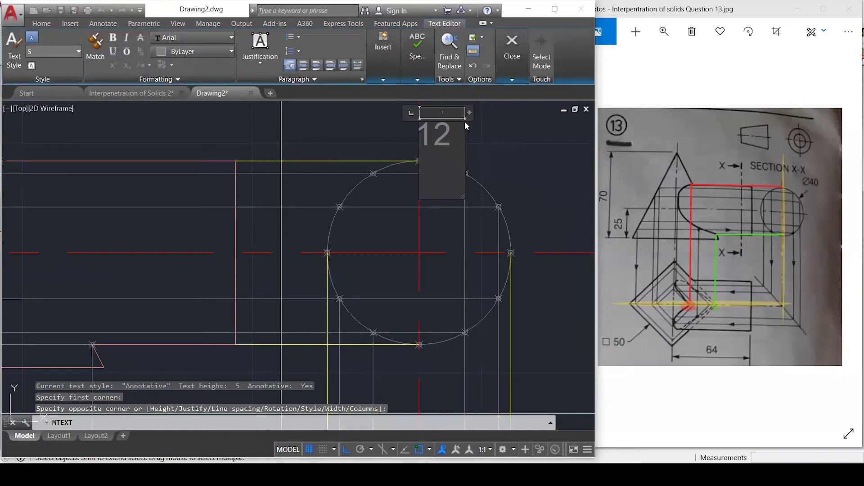
{"action": "key", "text": "Escape"}
{"action": "key", "text": "Escape"}
{"action": "key", "text": "Escape"}
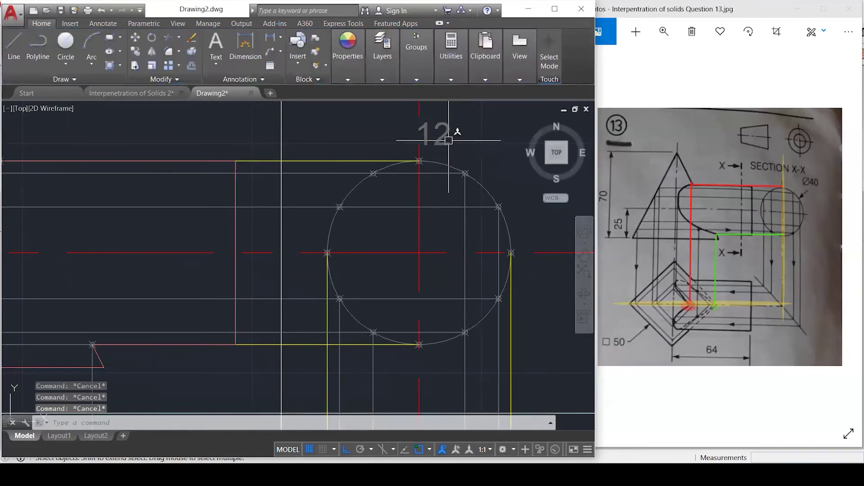
Match the 12 label's properties to the small yellow object at the drawing frame's lower-right corner.
{"action": "scroll", "coordinate": [449, 139], "scroll_direction": "down", "scroll_amount": 4}
{"action": "type", "text": "ma"}
{"action": "key", "text": "Return"}
{"action": "scroll", "coordinate": [445, 143], "scroll_direction": "down", "scroll_amount": 1}
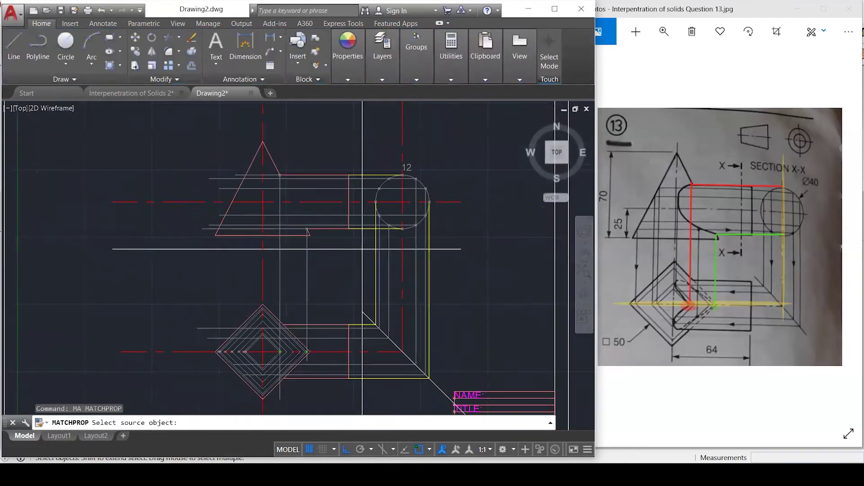
{"action": "scroll", "coordinate": [277, 230], "scroll_direction": "down", "scroll_amount": 2}
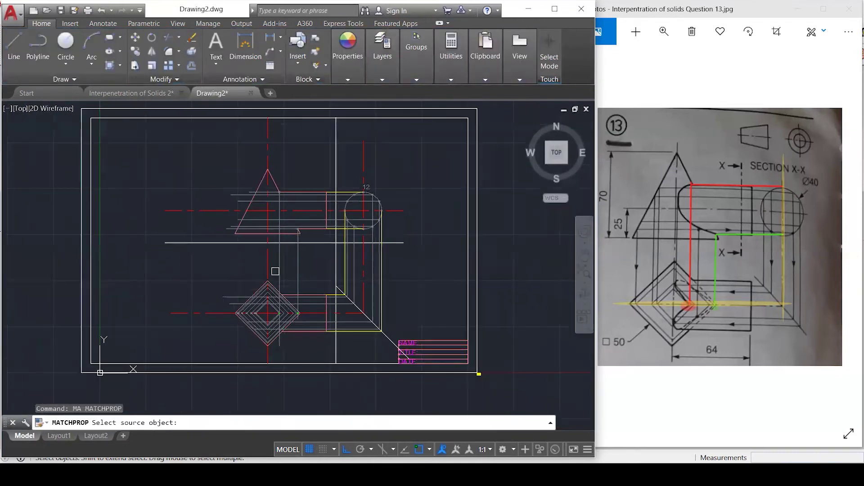
{"action": "left_click", "coordinate": [481, 378]}
{"action": "scroll", "coordinate": [401, 179], "scroll_direction": "up", "scroll_amount": 3}
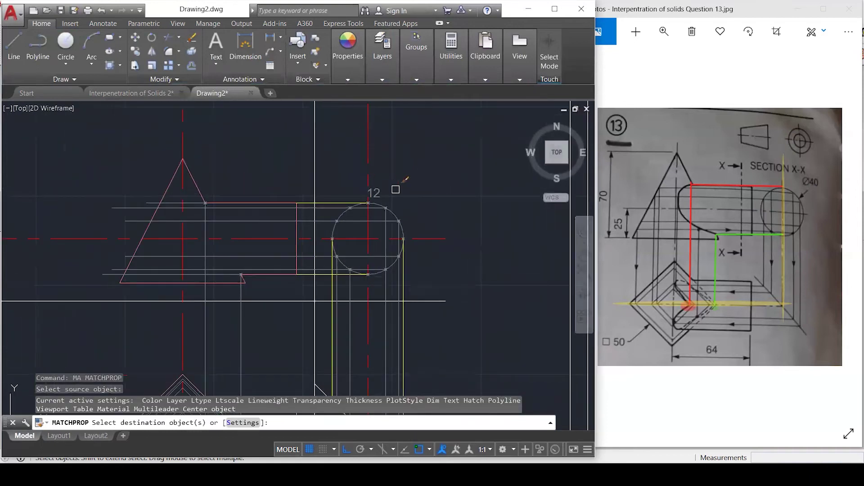
{"action": "key", "text": "Escape"}
{"action": "scroll", "coordinate": [380, 187], "scroll_direction": "up", "scroll_amount": 5}
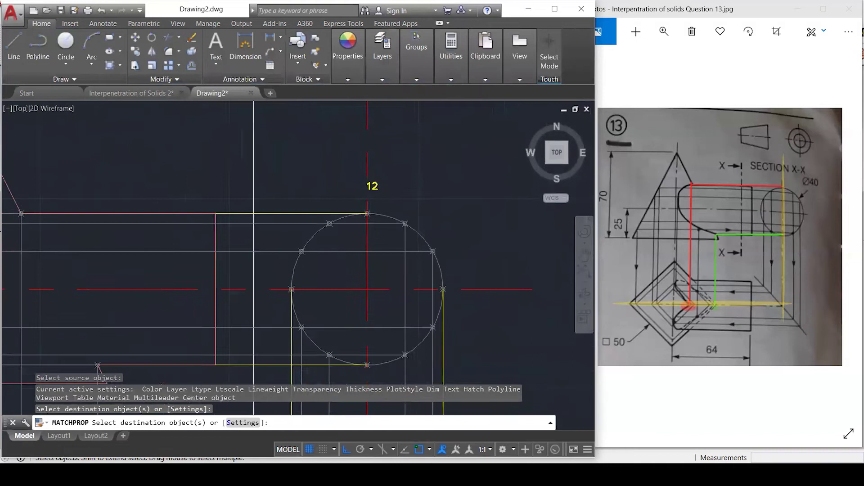
{"action": "key", "text": "Escape"}
Move the 12 label down so it sits directly above the section circle's top point.
{"action": "left_click", "coordinate": [379, 181]}
{"action": "left_click", "coordinate": [367, 178]}
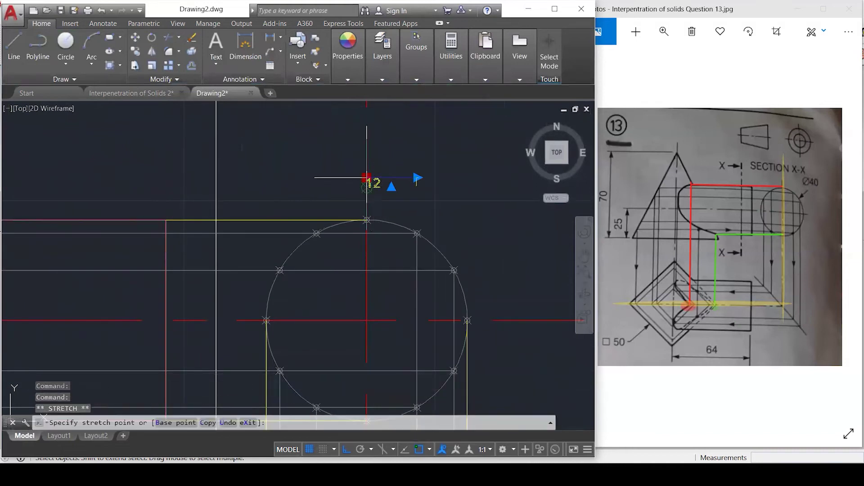
{"action": "left_click", "coordinate": [366, 178]}
{"action": "scroll", "coordinate": [368, 185], "scroll_direction": "up", "scroll_amount": 2}
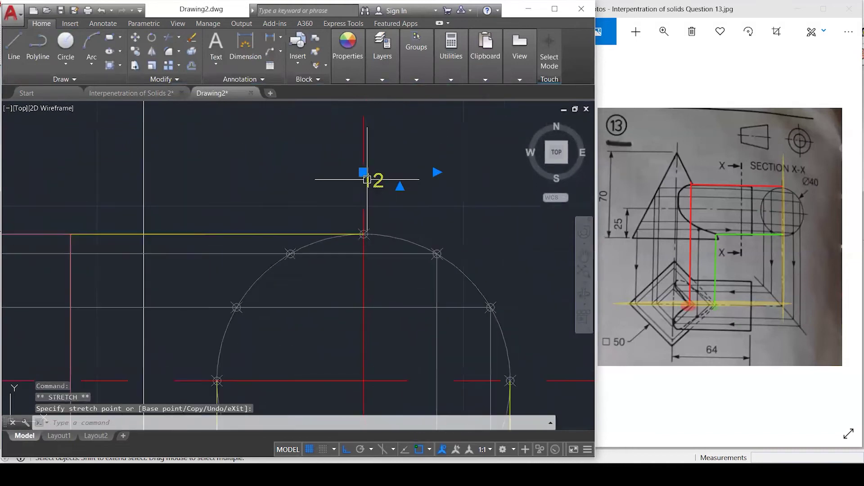
{"action": "left_click", "coordinate": [359, 170]}
{"action": "left_click", "coordinate": [362, 206]}
{"action": "key", "text": "Escape"}
{"action": "key", "text": "Escape"}
Assign the 12 label to the TEXT layer.
{"action": "left_click", "coordinate": [379, 213]}
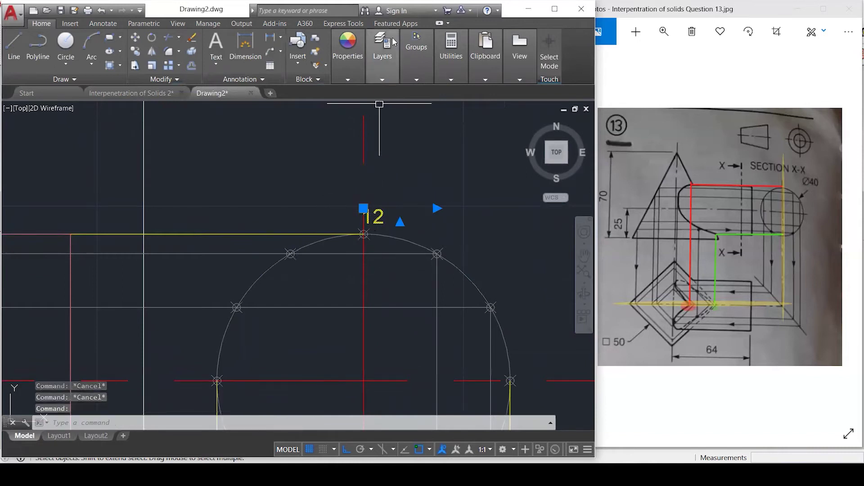
{"action": "left_click", "coordinate": [383, 51]}
{"action": "left_click", "coordinate": [450, 92]}
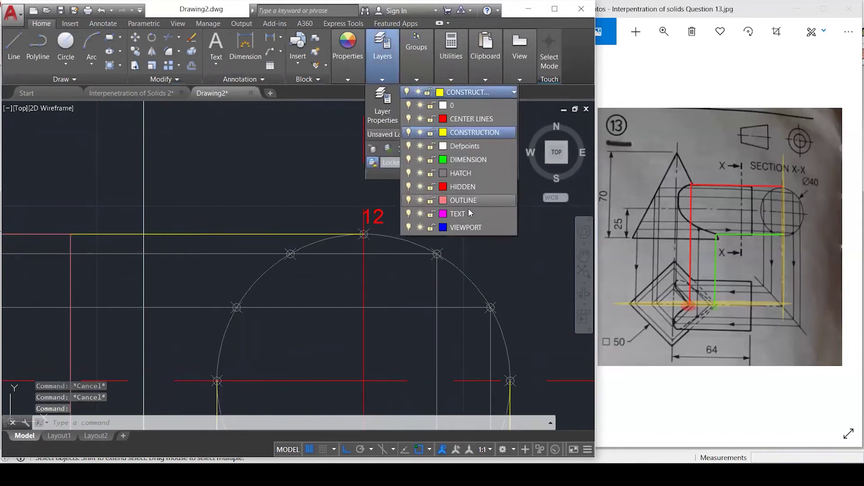
{"action": "left_click", "coordinate": [464, 214]}
{"action": "key", "text": "Escape"}
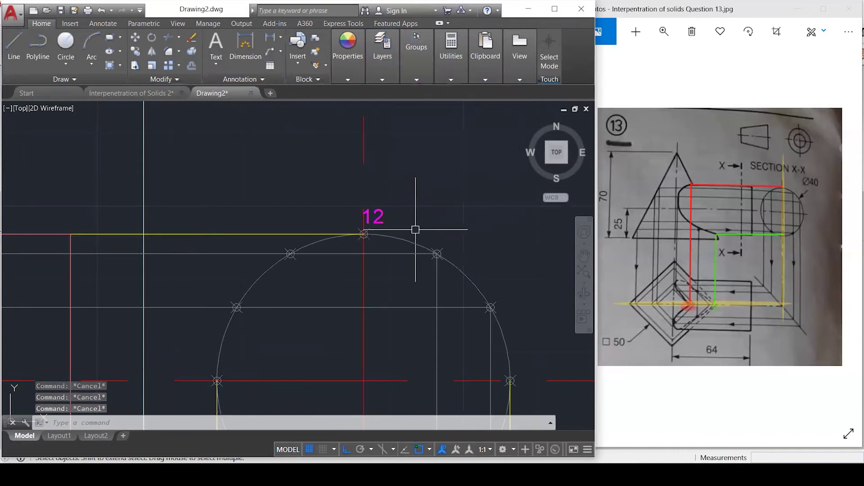
Copy the 12 label from the section circle's top point onto the other division points, starting with the next one clockwise.
{"action": "type", "text": "cpo"}
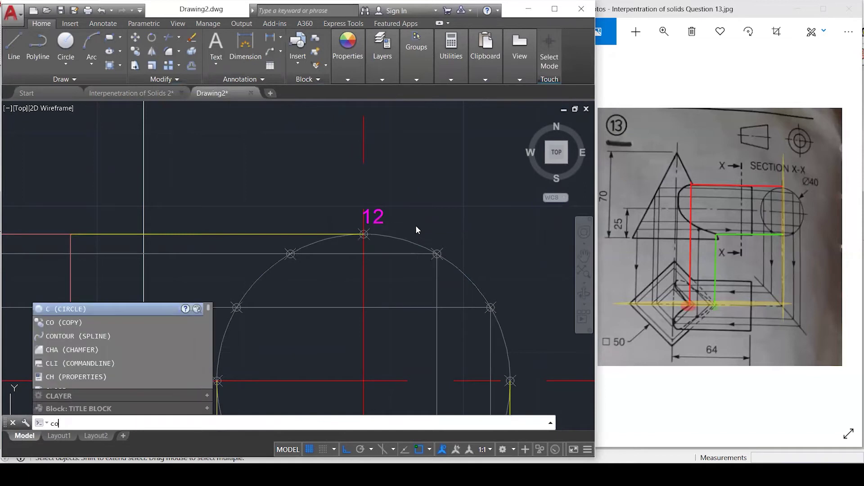
{"action": "type", "text": "p"}
{"action": "key", "text": "Return"}
{"action": "left_click", "coordinate": [377, 216]}
{"action": "key", "text": "Return"}
{"action": "left_click", "coordinate": [363, 234]}
{"action": "left_click", "coordinate": [437, 252]}
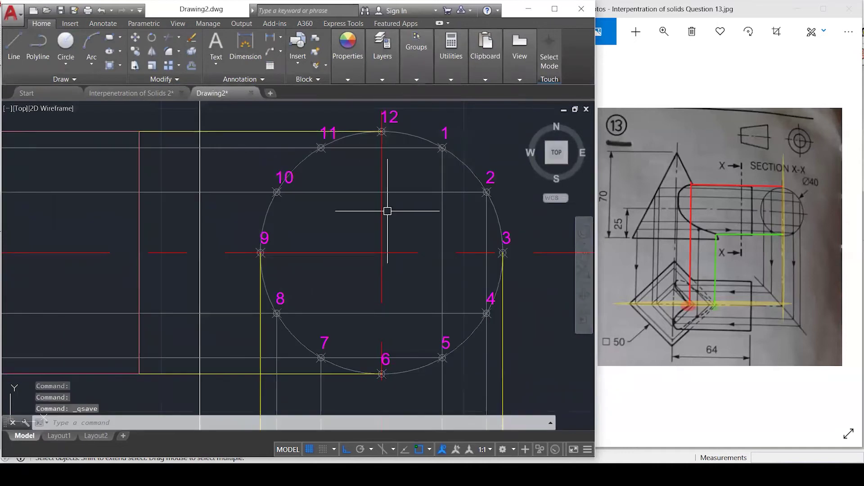
{"action": "scroll", "coordinate": [387, 211], "scroll_direction": "down", "scroll_amount": 5}
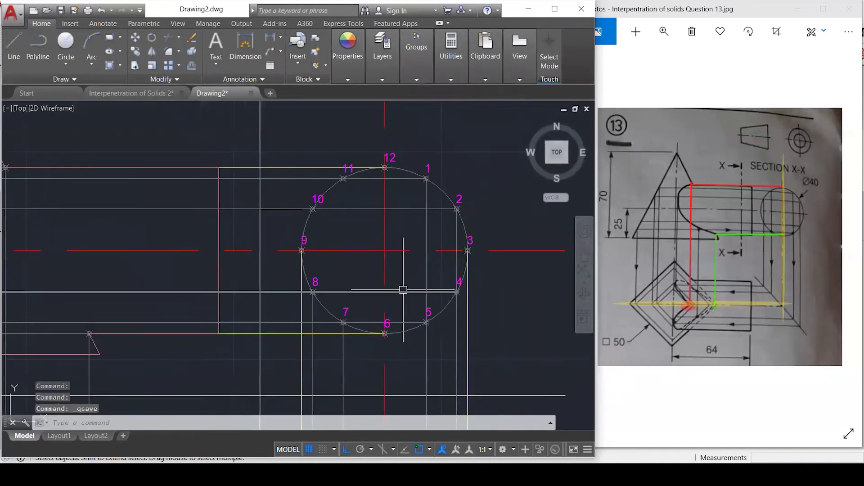
Copy label 12 from the top of the circle to the point where the cylinder's upper edge meets the pyramid's sloping edge in the front view.
{"action": "scroll", "coordinate": [468, 203], "scroll_direction": "down", "scroll_amount": 1}
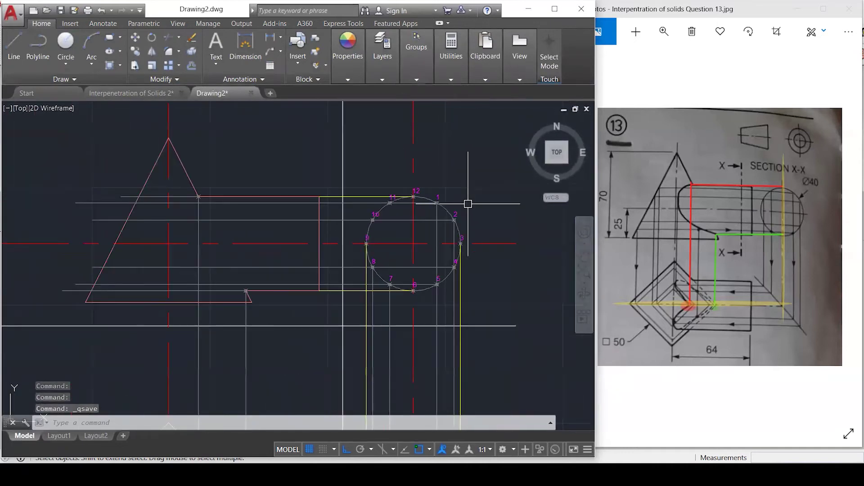
{"action": "scroll", "coordinate": [467, 203], "scroll_direction": "down", "scroll_amount": 4}
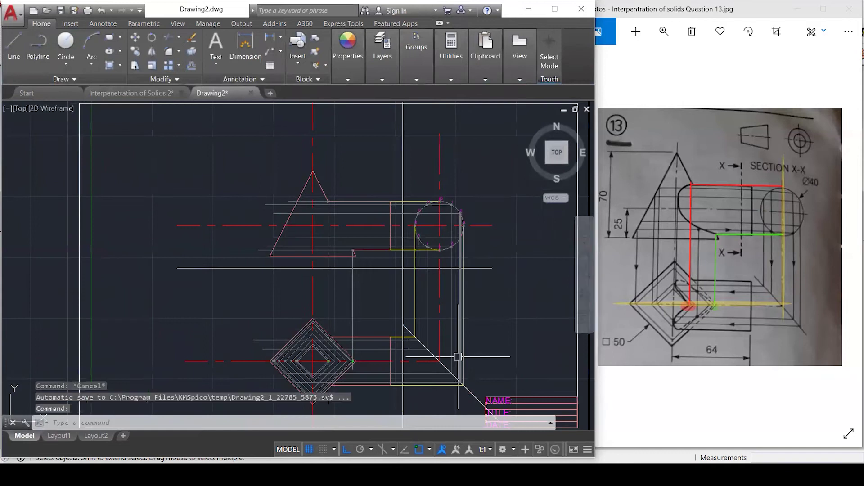
{"action": "scroll", "coordinate": [458, 377], "scroll_direction": "up", "scroll_amount": 1}
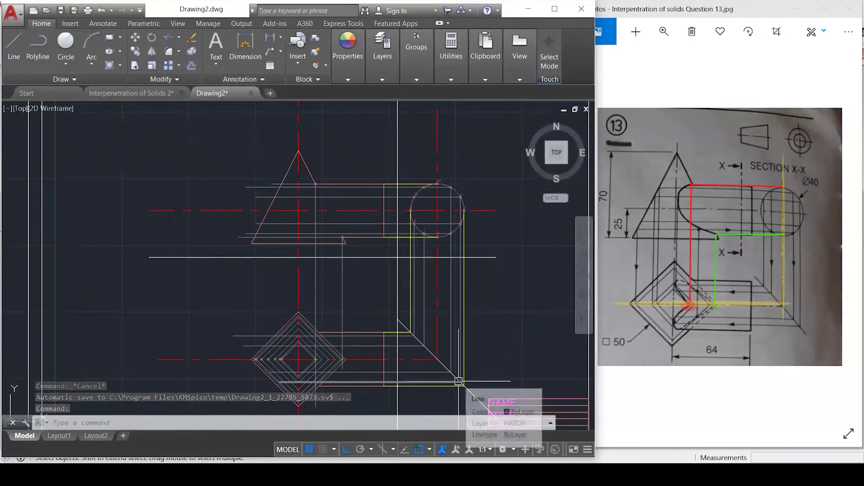
{"action": "type", "text": "co"}
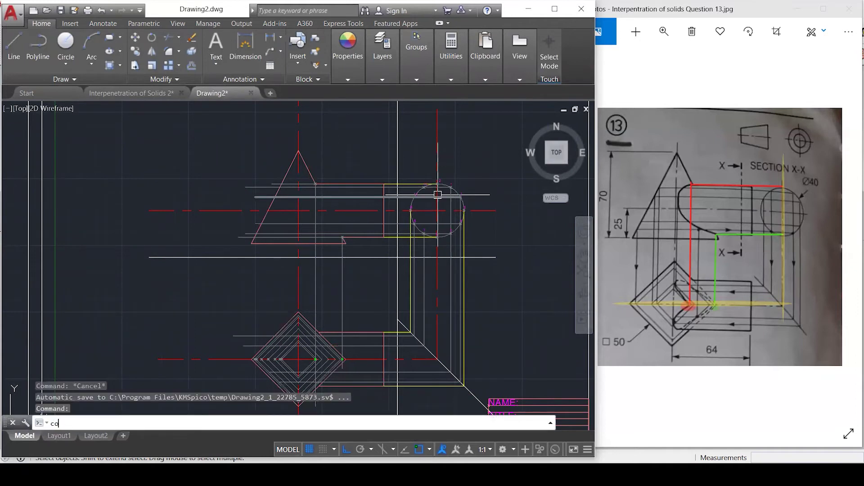
{"action": "key", "text": "Return"}
{"action": "scroll", "coordinate": [443, 180], "scroll_direction": "up", "scroll_amount": 3}
{"action": "scroll", "coordinate": [444, 180], "scroll_direction": "up", "scroll_amount": 2}
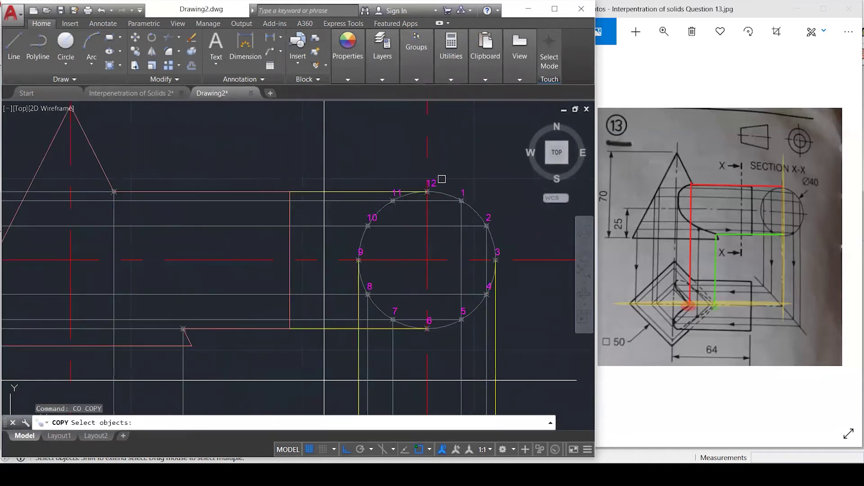
{"action": "left_click", "coordinate": [437, 180]}
{"action": "key", "text": "Return"}
{"action": "left_click", "coordinate": [427, 192]}
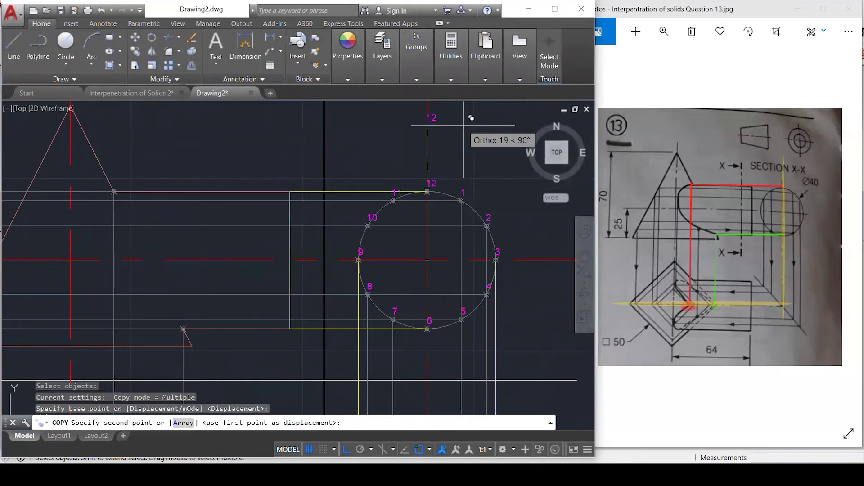
{"action": "scroll", "coordinate": [464, 125], "scroll_direction": "down", "scroll_amount": 3}
{"action": "scroll", "coordinate": [464, 129], "scroll_direction": "down", "scroll_amount": 2}
{"action": "scroll", "coordinate": [396, 130], "scroll_direction": "up", "scroll_amount": 4}
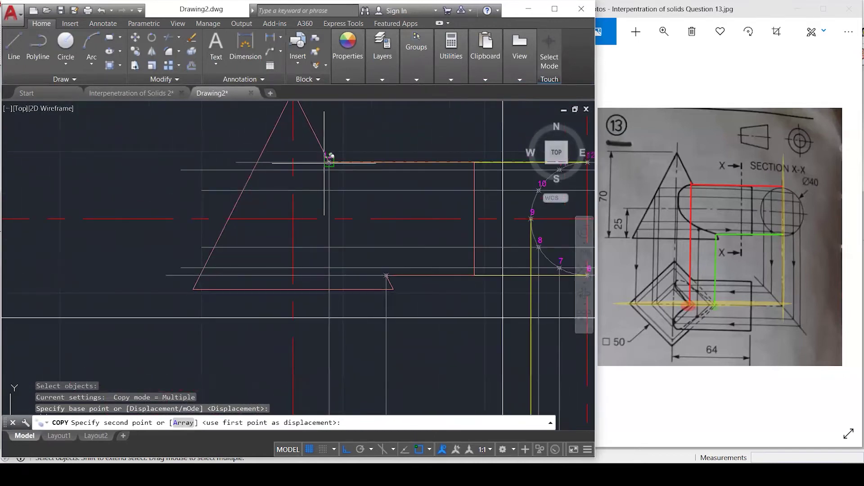
{"action": "left_click", "coordinate": [329, 161]}
Place two more copies of label 12 at the inner and outer green points on the plan's horizontal centreline.
{"action": "scroll", "coordinate": [353, 173], "scroll_direction": "down", "scroll_amount": 2}
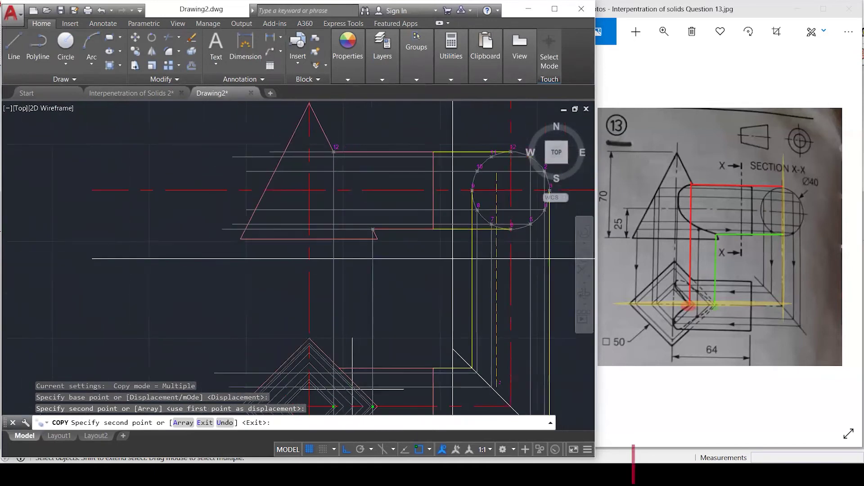
{"action": "scroll", "coordinate": [341, 414], "scroll_direction": "down", "scroll_amount": 1}
{"action": "scroll", "coordinate": [349, 406], "scroll_direction": "up", "scroll_amount": 3}
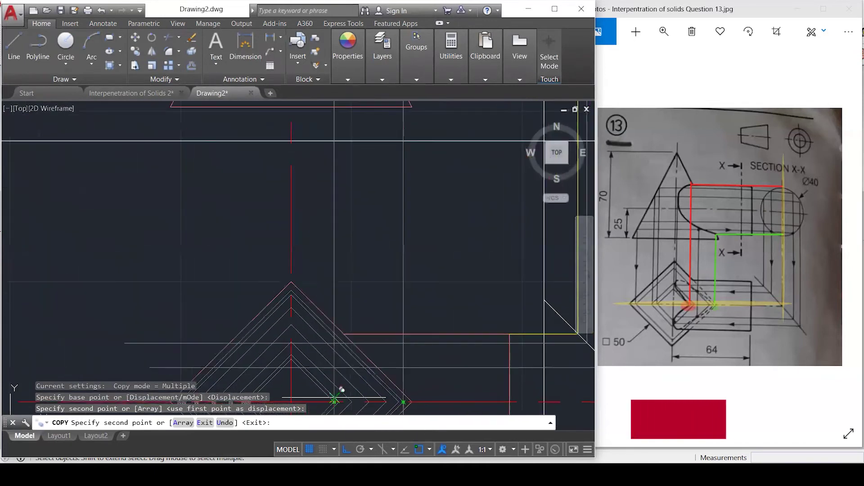
{"action": "left_click", "coordinate": [334, 400]}
{"action": "scroll", "coordinate": [355, 303], "scroll_direction": "down", "scroll_amount": 2}
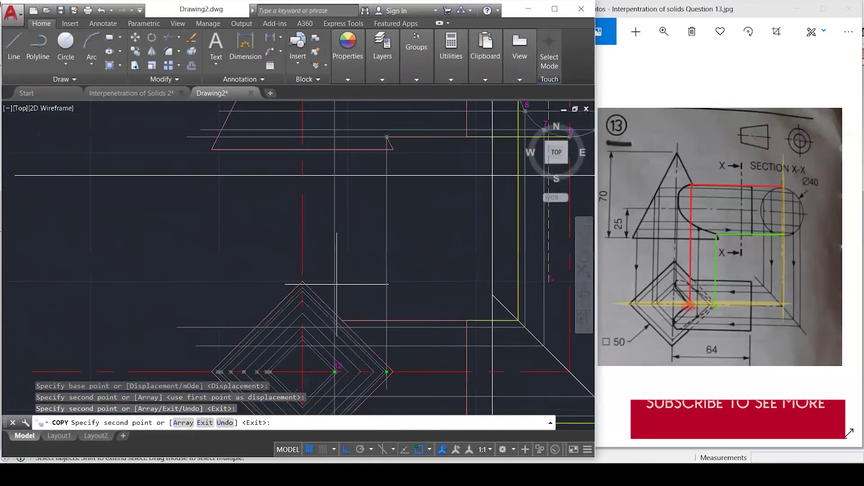
{"action": "scroll", "coordinate": [359, 331], "scroll_direction": "up", "scroll_amount": 3}
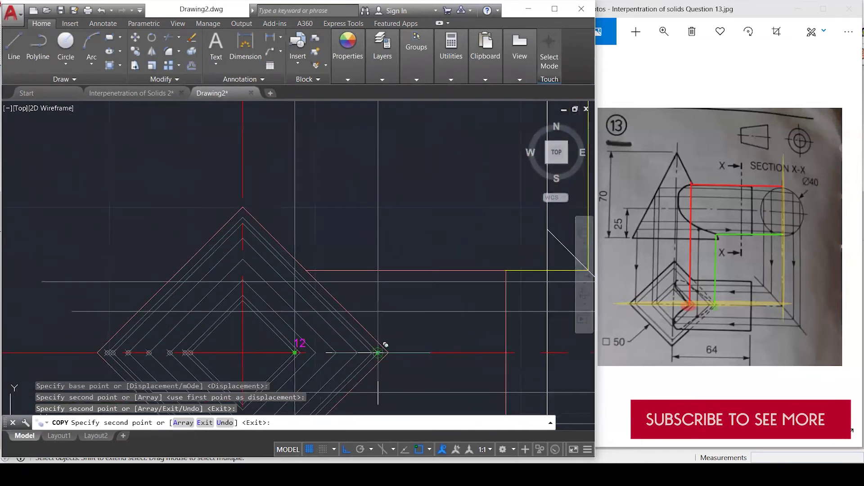
{"action": "left_click", "coordinate": [377, 353]}
{"action": "scroll", "coordinate": [385, 347], "scroll_direction": "up", "scroll_amount": 3}
{"action": "key", "text": "Escape"}
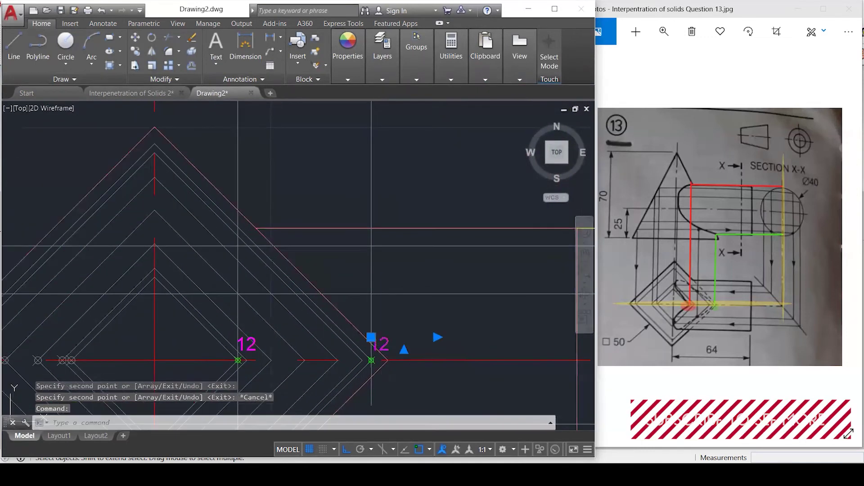
Change the label at the plan's outer green point to 6.
{"action": "double_click", "coordinate": [382, 345]}
{"action": "type", "text": "6"}
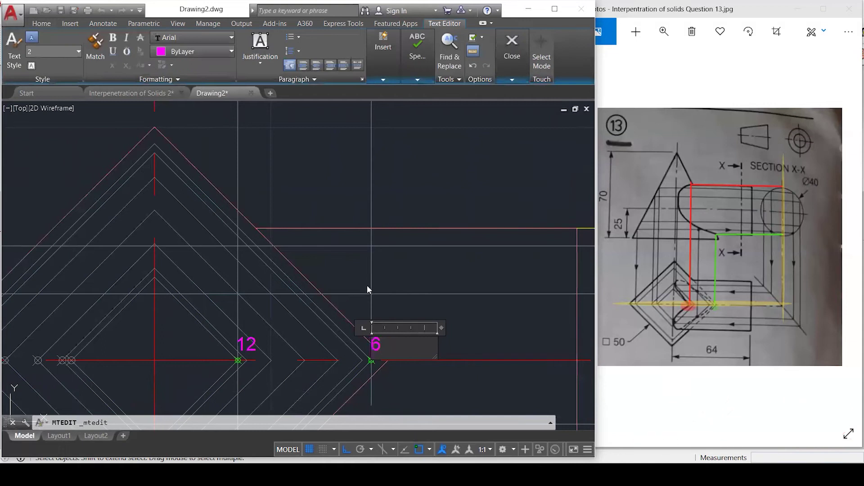
{"action": "left_click", "coordinate": [386, 284]}
{"action": "key", "text": "Escape"}
{"action": "key", "text": "Escape"}
Copy label 6 from the plan to the point where the cylinder's lower edge meets the pyramid in the front view.
{"action": "type", "text": "co"}
{"action": "key", "text": "Return"}
{"action": "left_click", "coordinate": [375, 344]}
{"action": "key", "text": "Return"}
{"action": "left_click", "coordinate": [371, 360]}
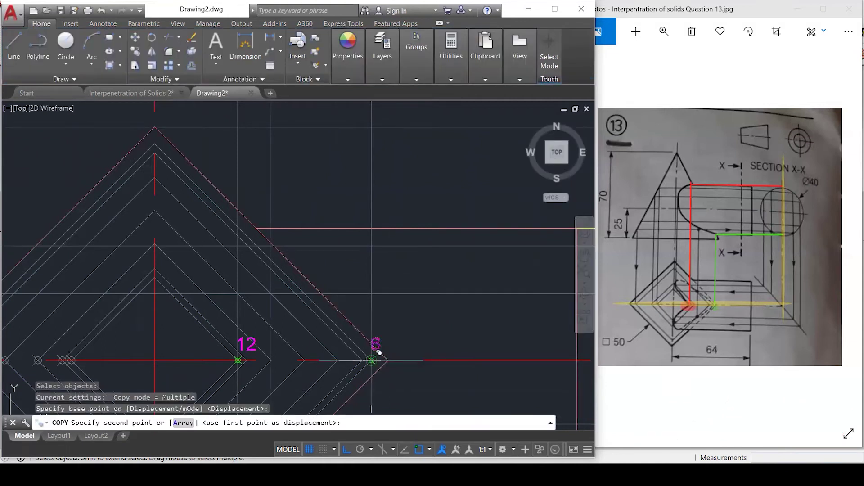
{"action": "scroll", "coordinate": [379, 355], "scroll_direction": "down", "scroll_amount": 6}
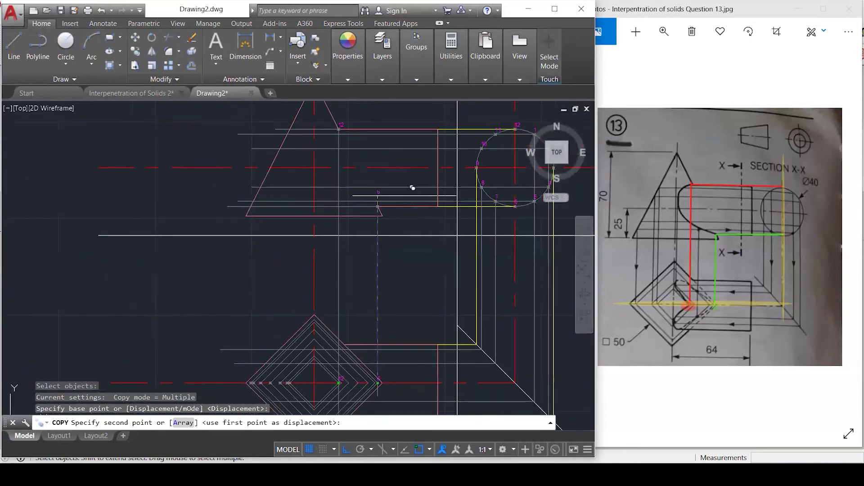
{"action": "scroll", "coordinate": [378, 198], "scroll_direction": "up", "scroll_amount": 5}
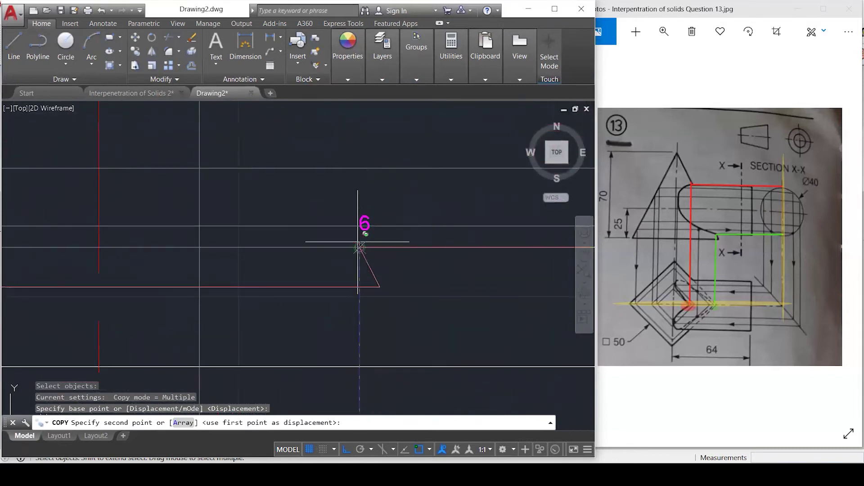
{"action": "left_click", "coordinate": [358, 245]}
{"action": "scroll", "coordinate": [373, 241], "scroll_direction": "down", "scroll_amount": 5}
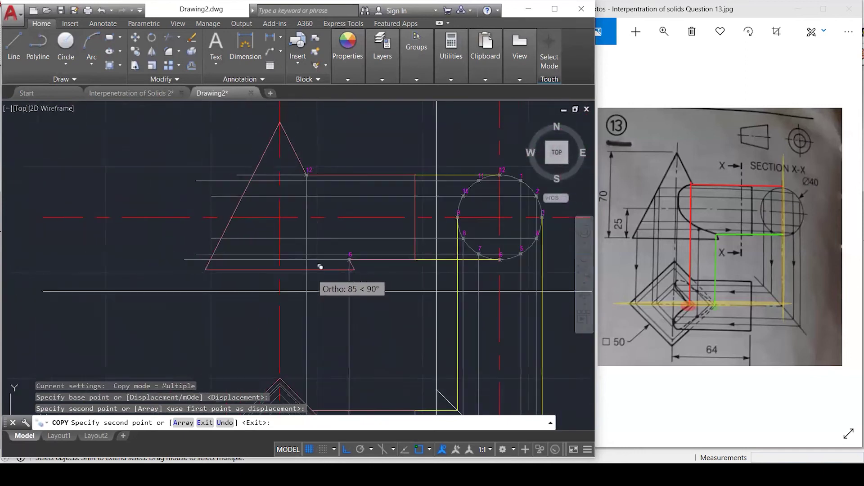
{"action": "key", "text": "Escape"}
{"action": "key", "text": "Escape"}
Highlight the vertical projector through circle points 1 and 5 and its matching horizontal projector in the plan.
{"action": "scroll", "coordinate": [481, 182], "scroll_direction": "down", "scroll_amount": 2}
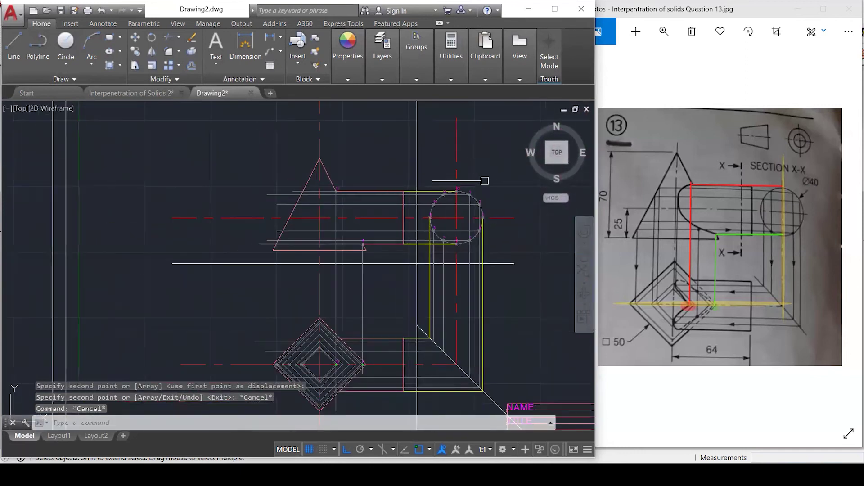
{"action": "scroll", "coordinate": [486, 174], "scroll_direction": "up", "scroll_amount": 4}
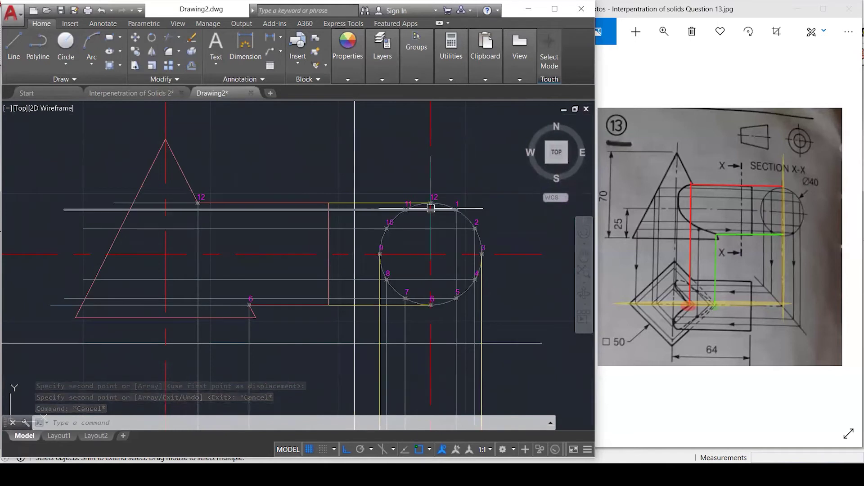
{"action": "scroll", "coordinate": [381, 149], "scroll_direction": "down", "scroll_amount": 3}
{"action": "scroll", "coordinate": [433, 201], "scroll_direction": "up", "scroll_amount": 3}
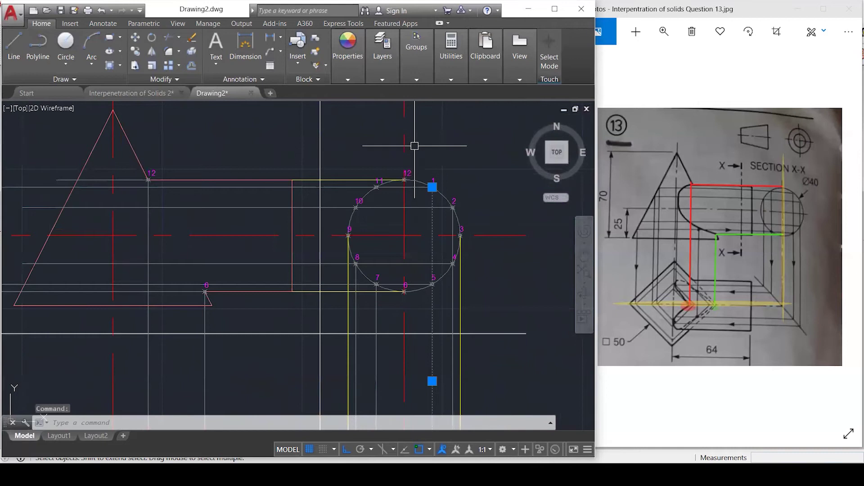
{"action": "scroll", "coordinate": [415, 146], "scroll_direction": "down", "scroll_amount": 4}
{"action": "scroll", "coordinate": [401, 355], "scroll_direction": "up", "scroll_amount": 3}
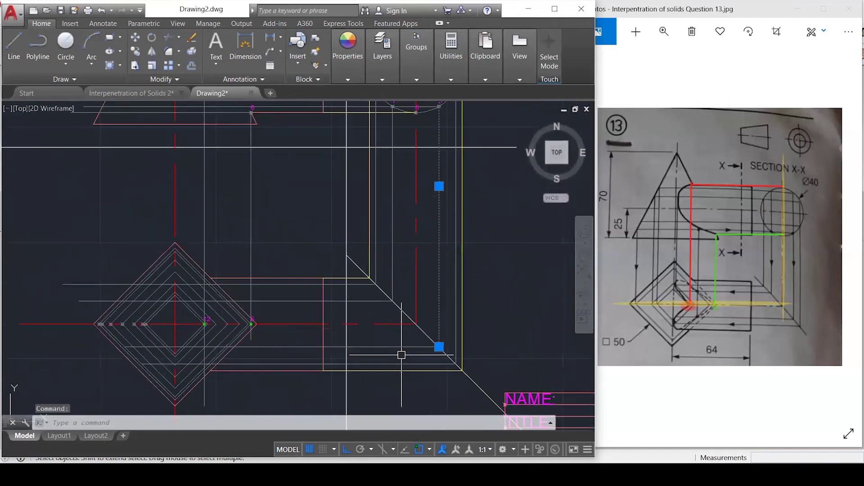
{"action": "left_click", "coordinate": [402, 349]}
{"action": "left_click", "coordinate": [401, 348]}
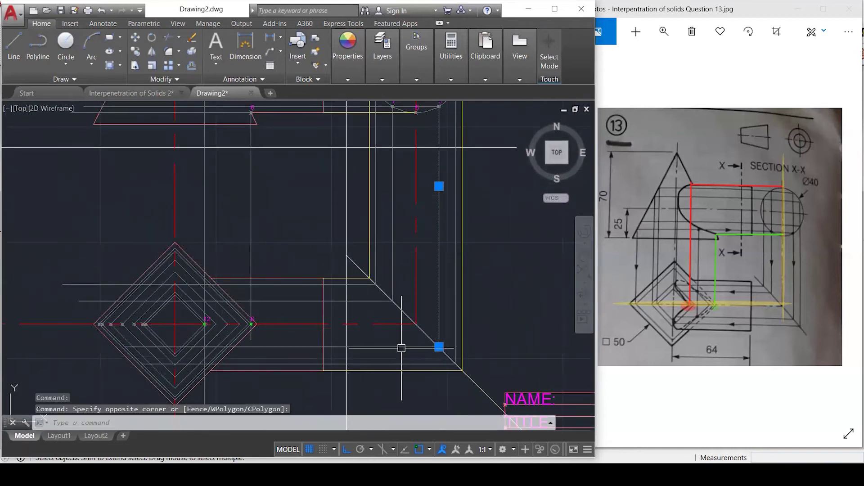
{"action": "left_click", "coordinate": [400, 347]}
Stretch the upper end of the vertical projector from circle point 7 up to point 11.
{"action": "scroll", "coordinate": [405, 366], "scroll_direction": "down", "scroll_amount": 3}
{"action": "scroll", "coordinate": [403, 201], "scroll_direction": "up", "scroll_amount": 3}
{"action": "left_click", "coordinate": [395, 282]}
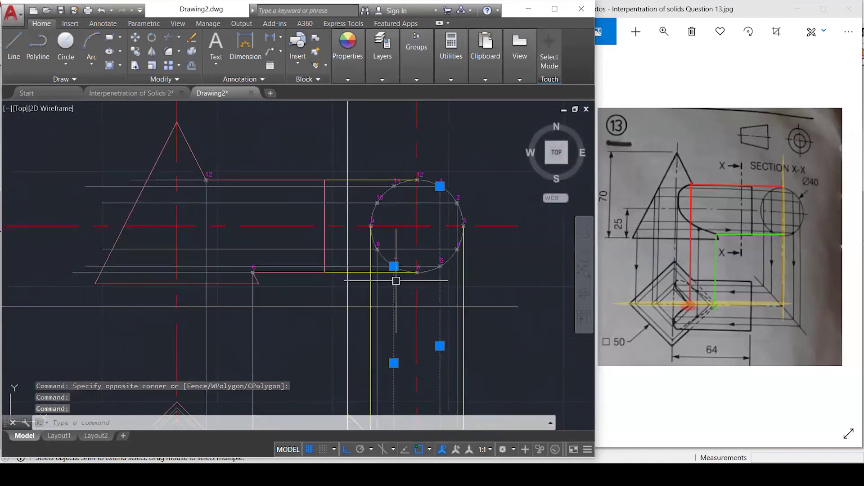
{"action": "left_click", "coordinate": [394, 266]}
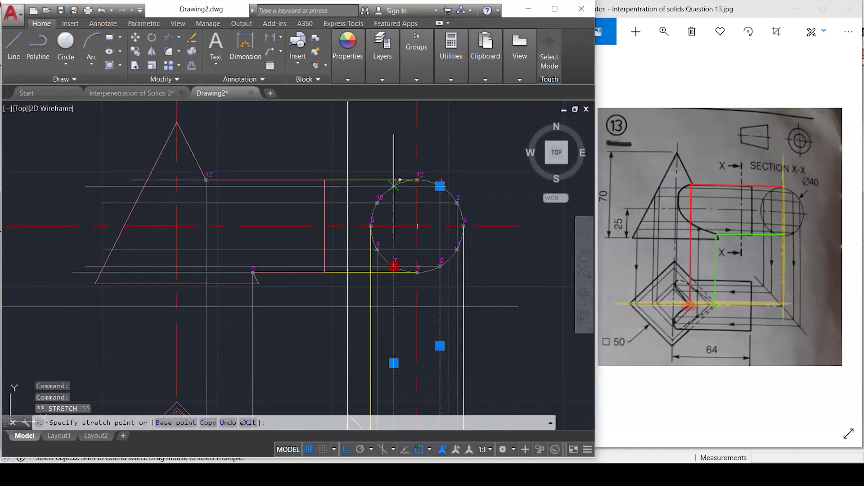
{"action": "left_click", "coordinate": [393, 185]}
Trace the projector of point 11 into the plan and highlight the matching inner square's edges nearest label 12.
{"action": "scroll", "coordinate": [477, 203], "scroll_direction": "down", "scroll_amount": 2}
{"action": "scroll", "coordinate": [444, 371], "scroll_direction": "down", "scroll_amount": 1}
{"action": "scroll", "coordinate": [445, 372], "scroll_direction": "up", "scroll_amount": 2}
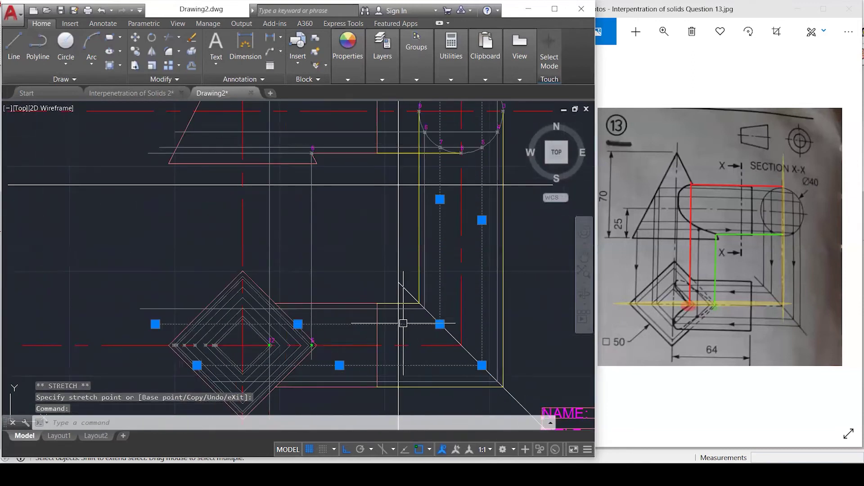
{"action": "scroll", "coordinate": [315, 404], "scroll_direction": "down", "scroll_amount": 1}
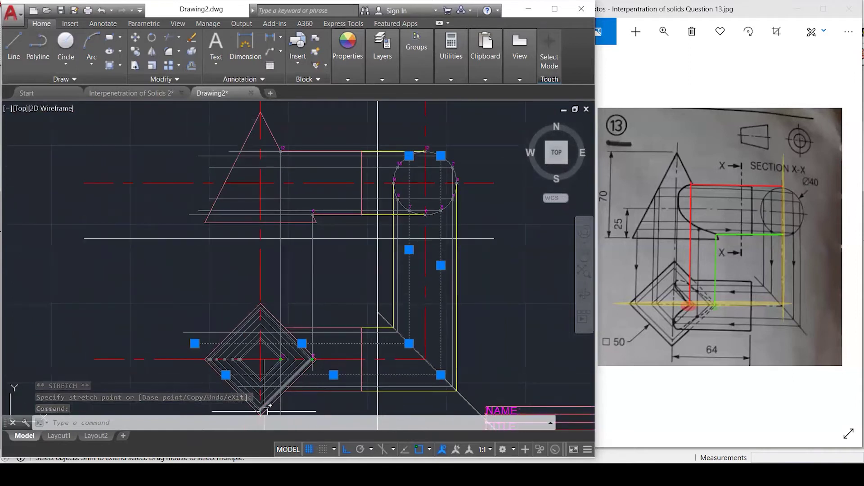
{"action": "scroll", "coordinate": [264, 410], "scroll_direction": "up", "scroll_amount": 2}
{"action": "scroll", "coordinate": [264, 411], "scroll_direction": "up", "scroll_amount": 3}
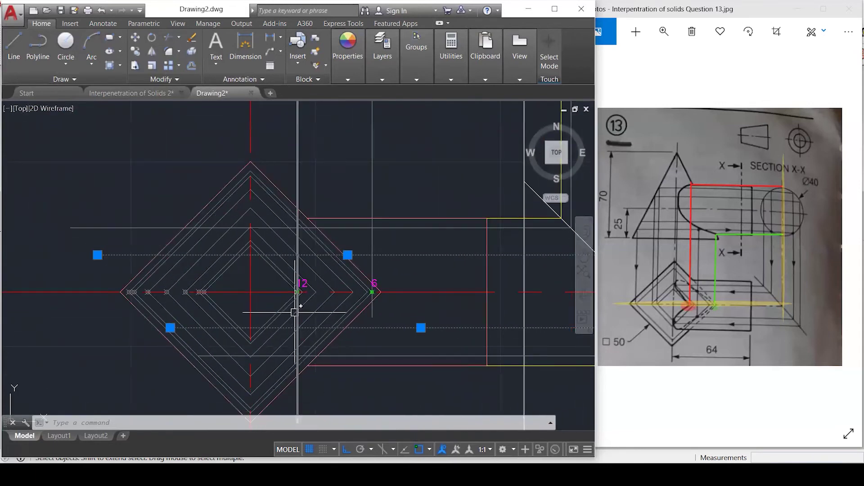
{"action": "scroll", "coordinate": [294, 310], "scroll_direction": "up", "scroll_amount": 3}
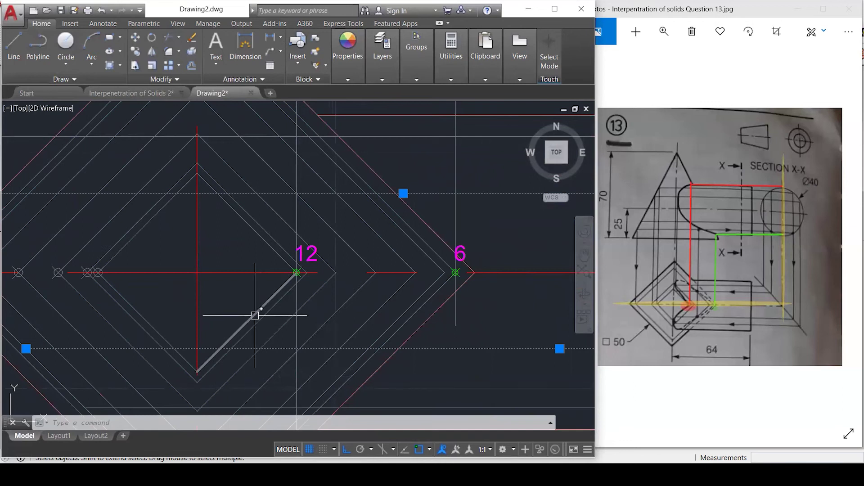
{"action": "left_click", "coordinate": [291, 294]}
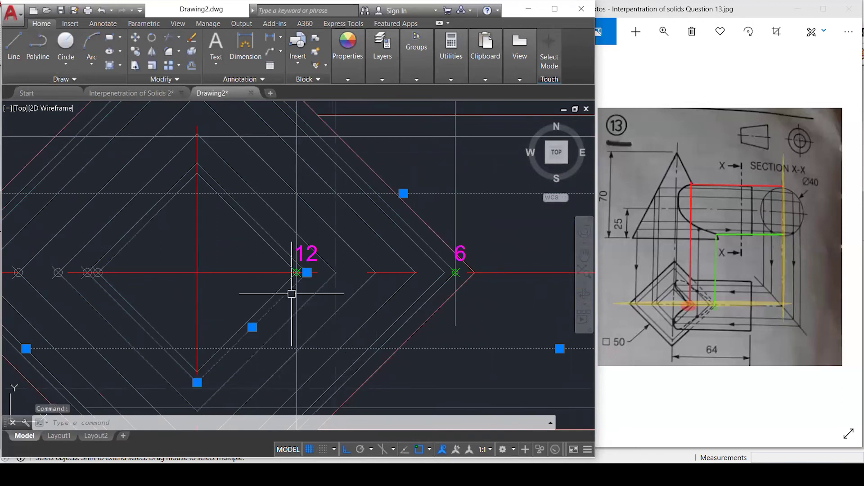
{"action": "left_click", "coordinate": [252, 217]}
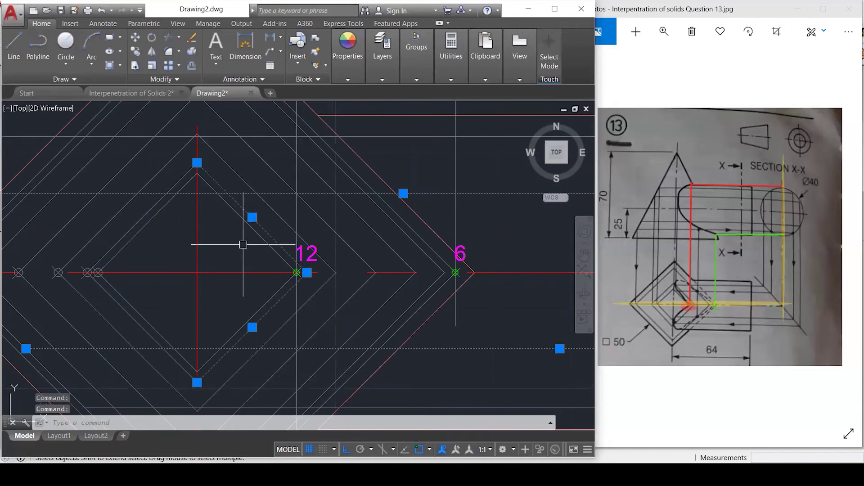
{"action": "scroll", "coordinate": [193, 363], "scroll_direction": "up", "scroll_amount": 1}
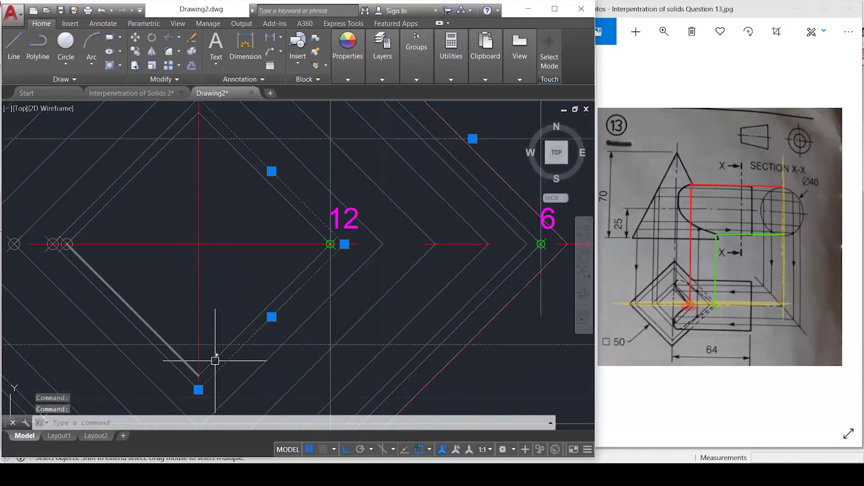
Place two points where the inner square's lower and upper edges near label 12 cross the horizontal projectors of points 1 and 11.
{"action": "type", "text": "point"}
{"action": "key", "text": "Return"}
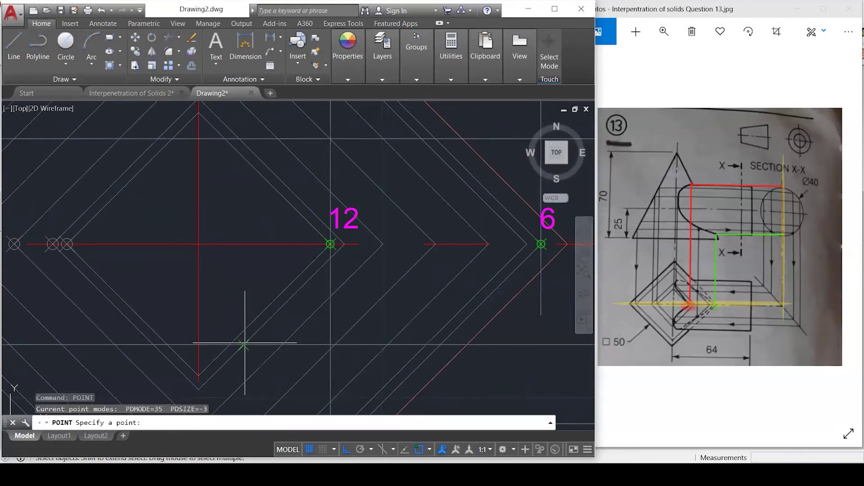
{"action": "left_click", "coordinate": [244, 345]}
{"action": "scroll", "coordinate": [243, 354], "scroll_direction": "down", "scroll_amount": 1}
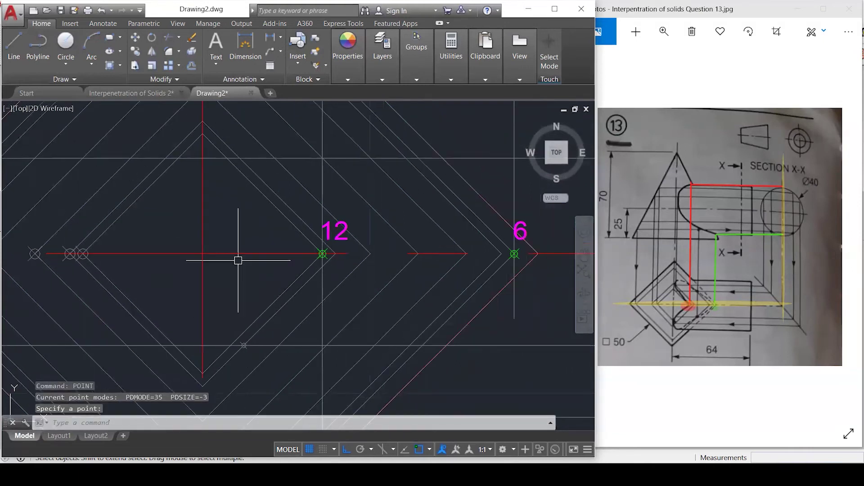
{"action": "key", "text": "Return"}
{"action": "left_click", "coordinate": [240, 158]}
{"action": "key", "text": "Escape"}
{"action": "key", "text": "Escape"}
Copy label 12 in the plan to the two new points on the inner square's upper and lower edges.
{"action": "type", "text": "co"}
{"action": "key", "text": "Return"}
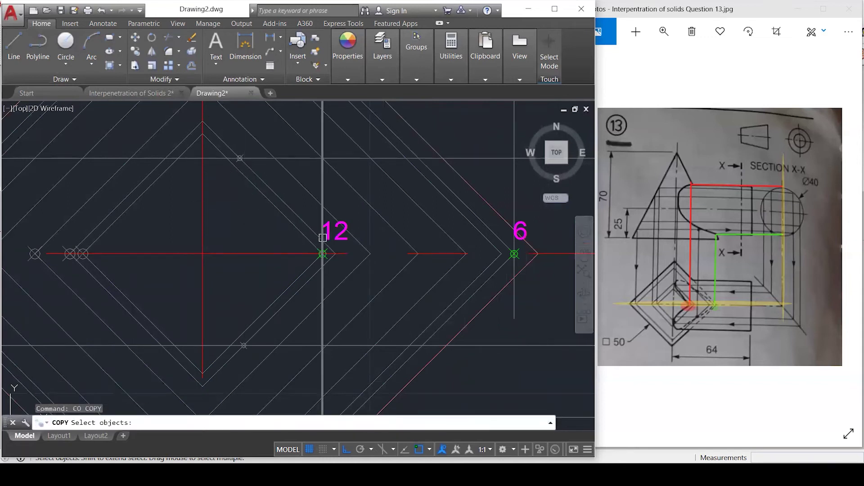
{"action": "left_click", "coordinate": [333, 237]}
{"action": "key", "text": "Return"}
{"action": "left_click", "coordinate": [322, 254]}
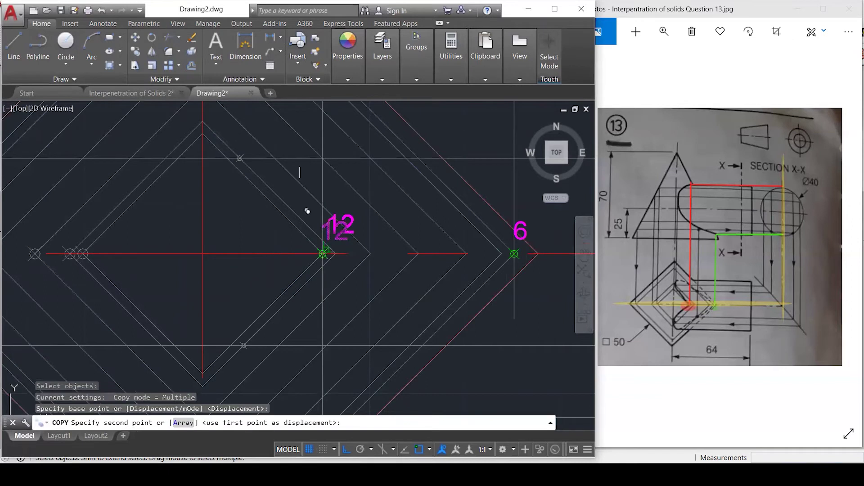
{"action": "left_click", "coordinate": [240, 159]}
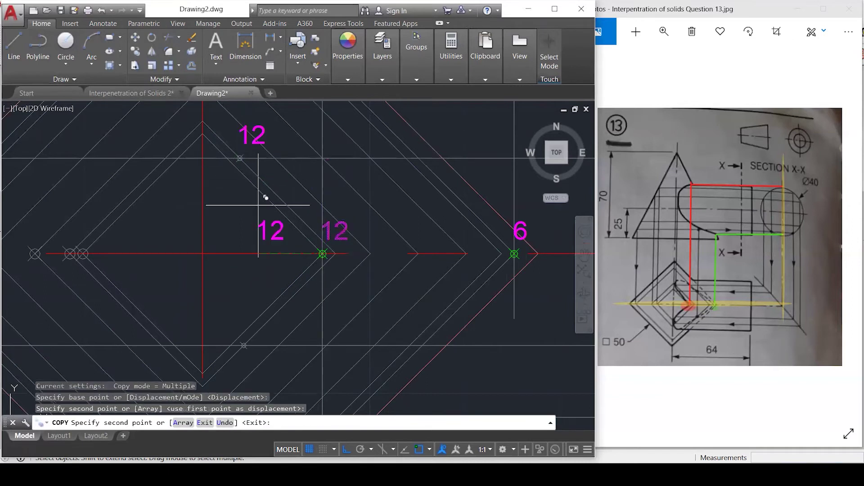
{"action": "left_click", "coordinate": [243, 346]}
{"action": "key", "text": "Escape"}
{"action": "key", "text": "Escape"}
Change the copied label beside the upper new point to 1 and the one beside the lower new point to 11.
{"action": "left_click", "coordinate": [265, 135]}
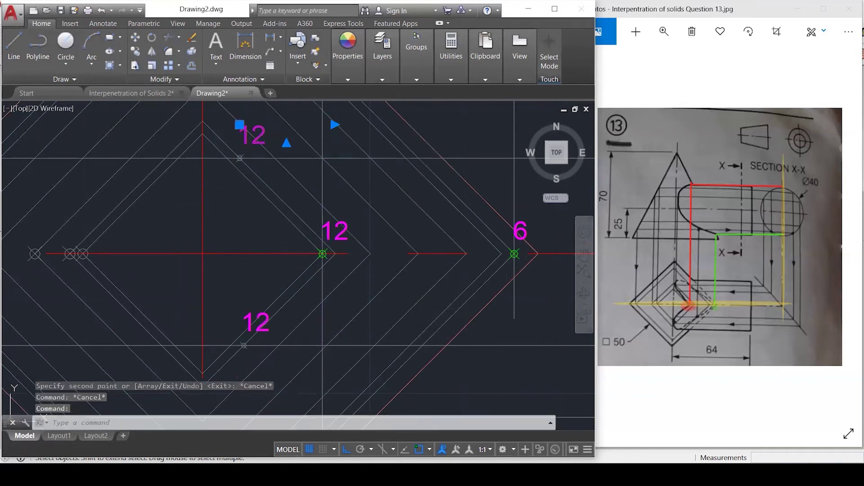
{"action": "double_click", "coordinate": [259, 137]}
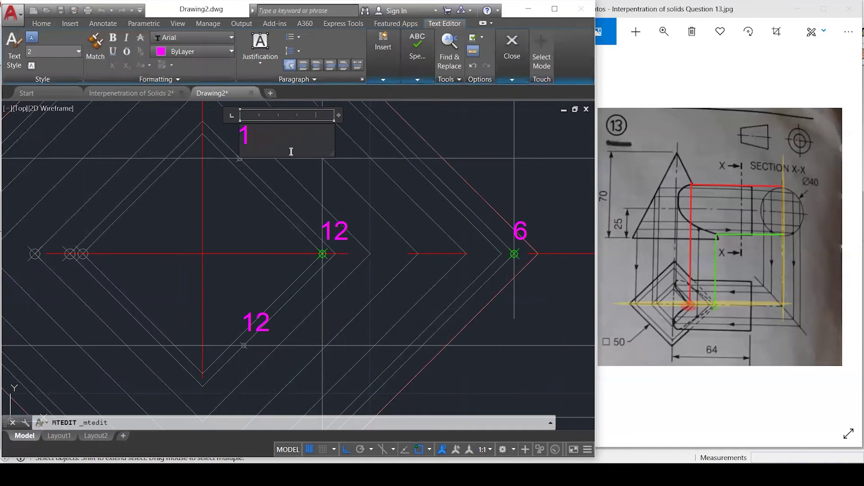
{"action": "left_click", "coordinate": [265, 338]}
{"action": "left_click", "coordinate": [260, 331]}
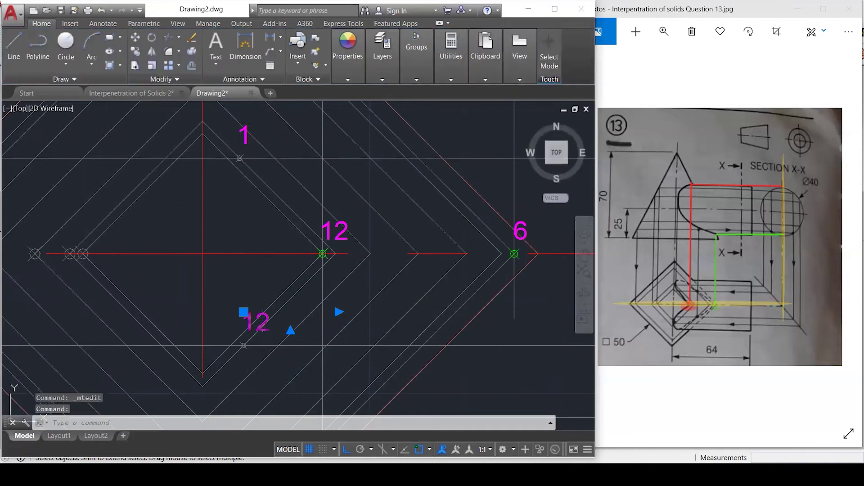
{"action": "double_click", "coordinate": [260, 323]}
{"action": "left_click", "coordinate": [269, 280]}
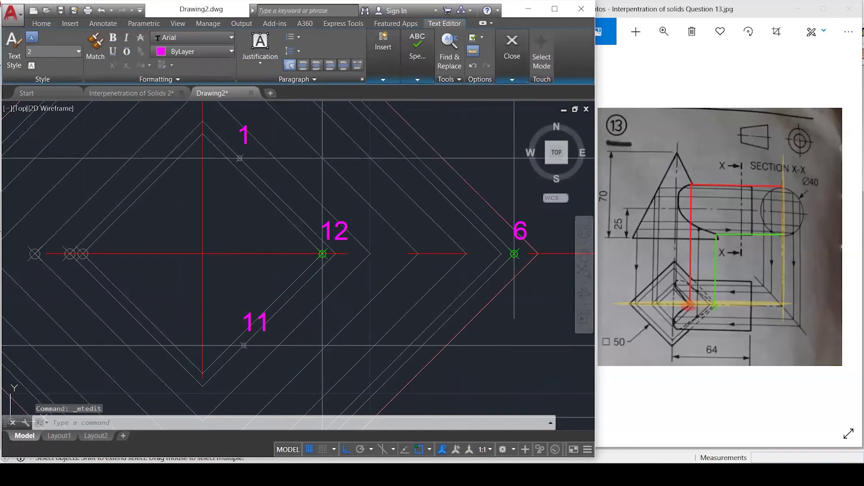
{"action": "key", "text": "Escape"}
{"action": "key", "text": "Escape"}
{"action": "key", "text": "Escape"}
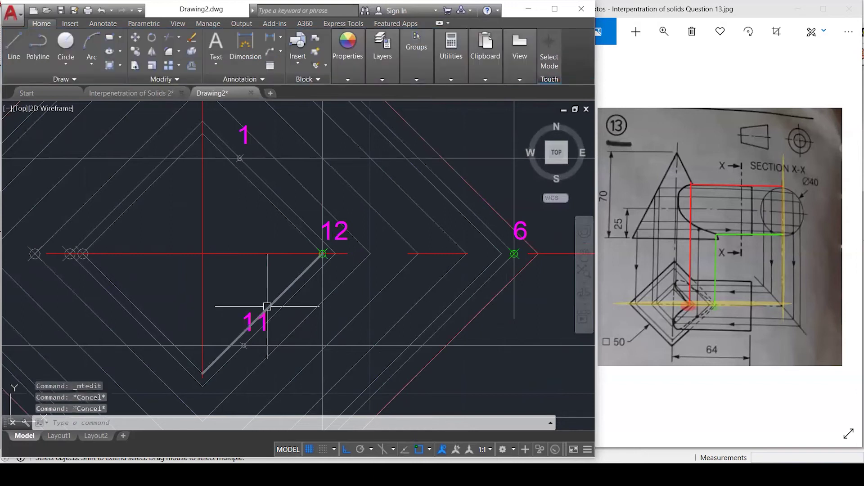
Stretch the upper end of the vertical projector from circle point 8 up to point 10.
{"action": "scroll", "coordinate": [255, 342], "scroll_direction": "down", "scroll_amount": 5}
{"action": "scroll", "coordinate": [153, 338], "scroll_direction": "down", "scroll_amount": 3}
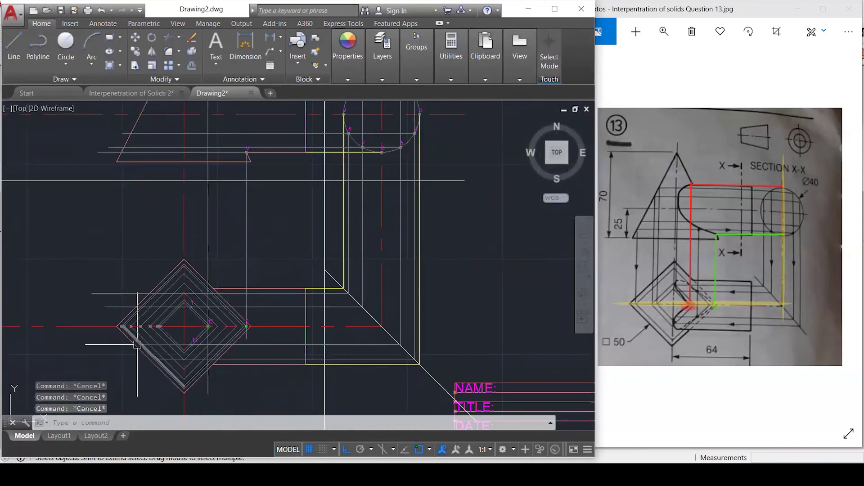
{"action": "scroll", "coordinate": [252, 135], "scroll_direction": "down", "scroll_amount": 1}
{"action": "scroll", "coordinate": [352, 161], "scroll_direction": "up", "scroll_amount": 1}
{"action": "scroll", "coordinate": [352, 160], "scroll_direction": "up", "scroll_amount": 5}
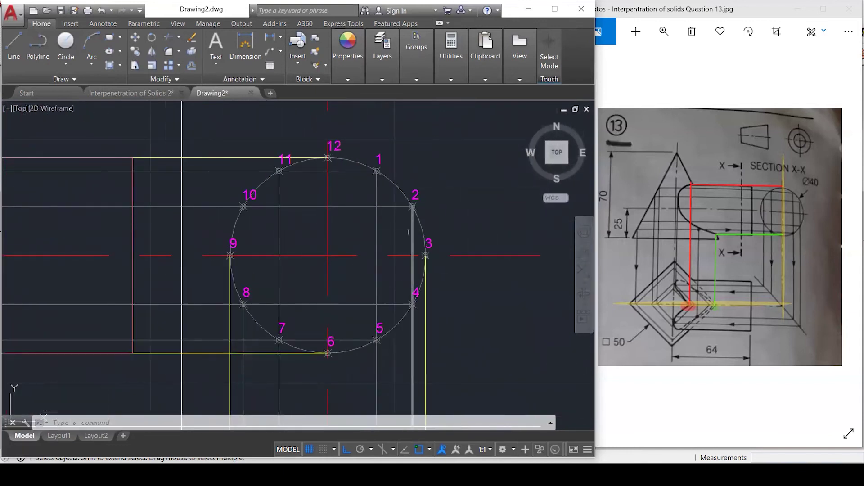
{"action": "key", "text": "Escape"}
{"action": "left_click", "coordinate": [243, 322]}
{"action": "left_click", "coordinate": [243, 304]}
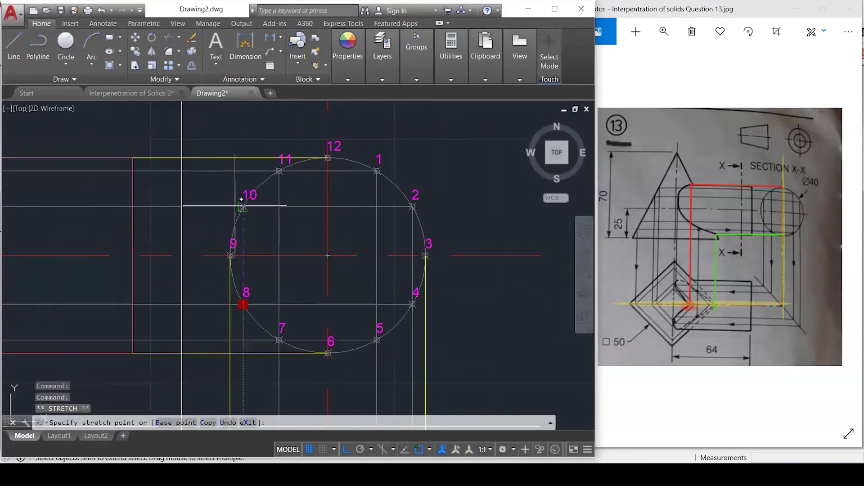
{"action": "left_click", "coordinate": [243, 206]}
{"action": "key", "text": "Escape"}
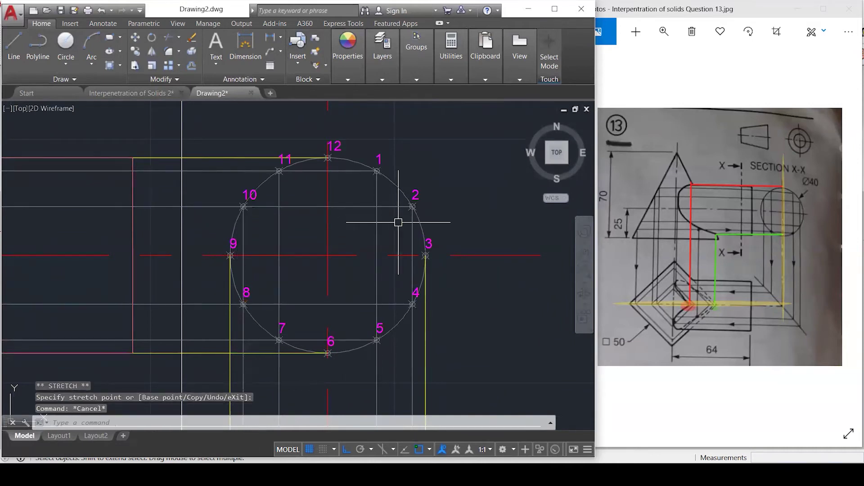
Highlight the vertical projectors through circle points 2 and 10 and trace their matching horizontal projectors in the plan.
{"action": "left_click", "coordinate": [411, 232]}
{"action": "left_click", "coordinate": [244, 252]}
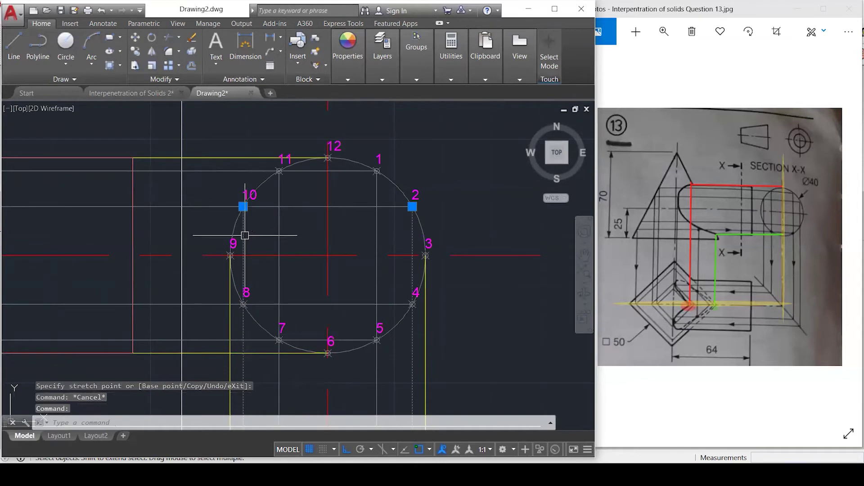
{"action": "scroll", "coordinate": [362, 189], "scroll_direction": "down", "scroll_amount": 5}
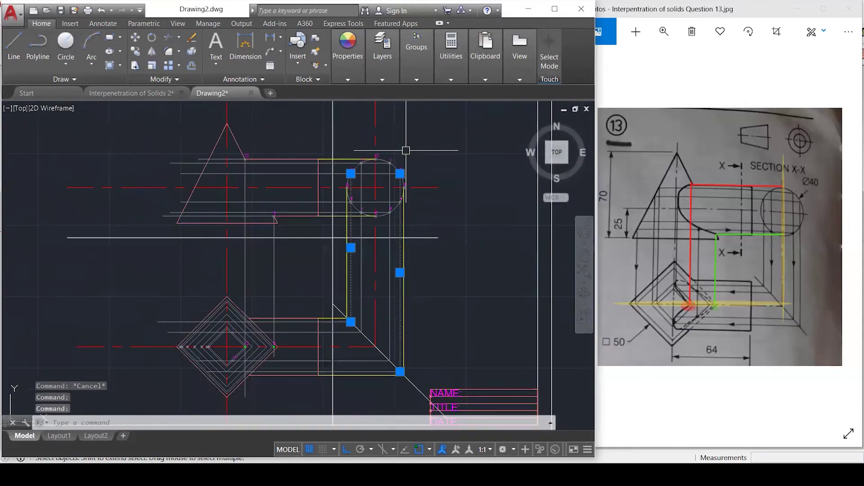
{"action": "scroll", "coordinate": [342, 353], "scroll_direction": "up", "scroll_amount": 3}
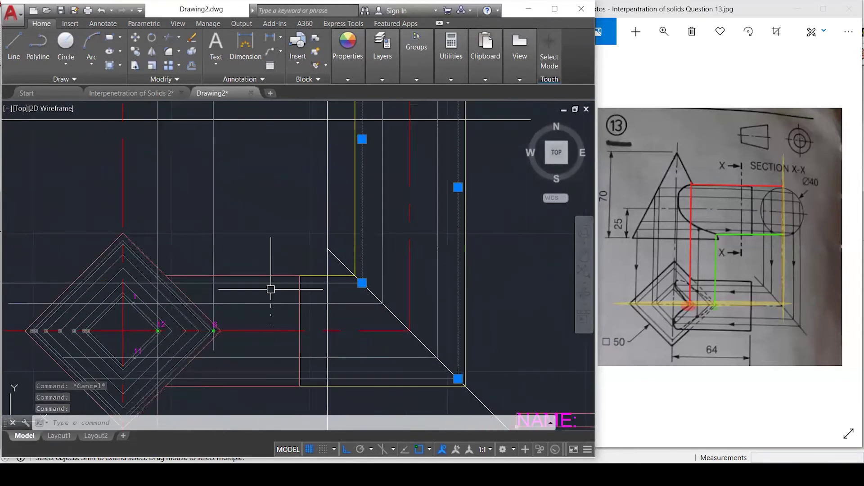
{"action": "left_click", "coordinate": [268, 284]}
{"action": "left_click", "coordinate": [259, 378]}
{"action": "scroll", "coordinate": [103, 389], "scroll_direction": "up", "scroll_amount": 4}
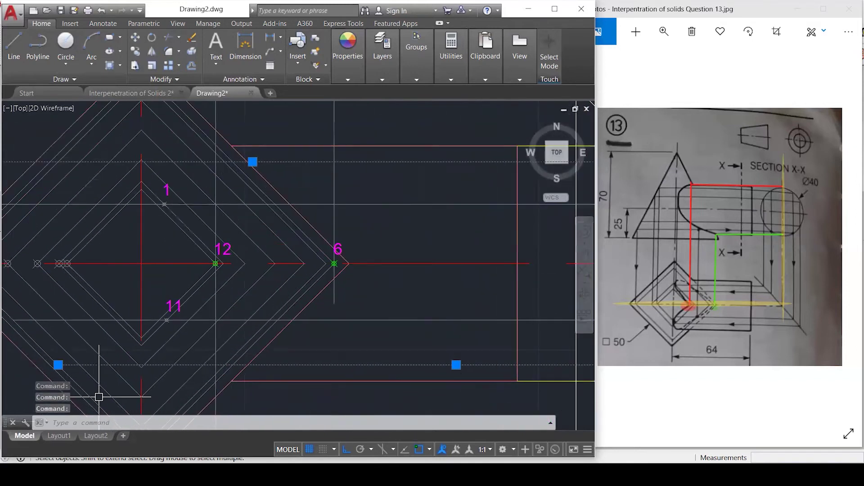
{"action": "scroll", "coordinate": [115, 376], "scroll_direction": "up", "scroll_amount": 1}
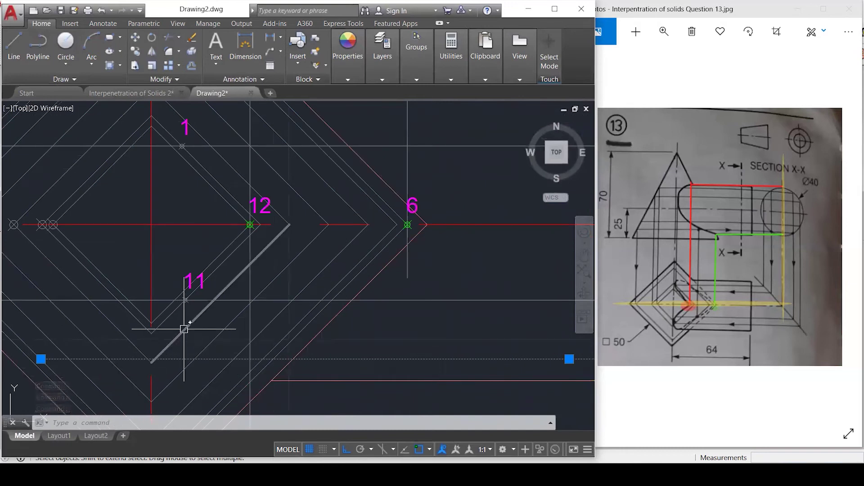
Place two points where the third-smallest square's lower and upper edges cross the horizontal projectors of points 10 and 2.
{"action": "left_click", "coordinate": [168, 345]}
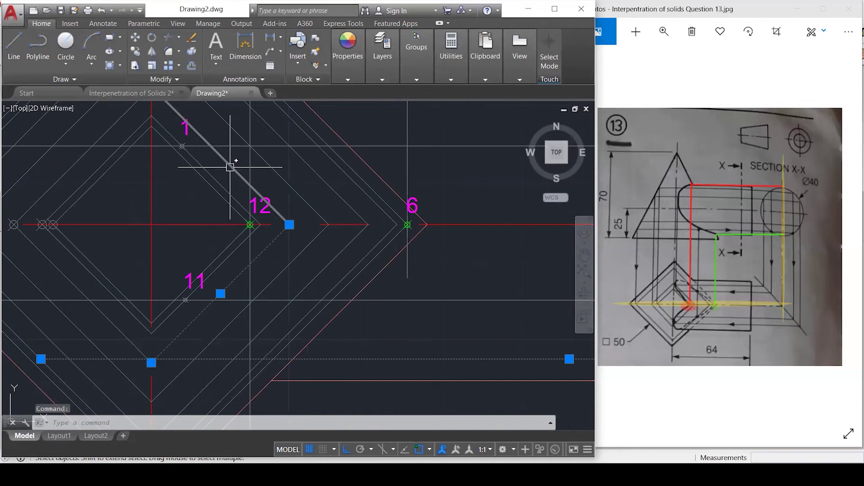
{"action": "scroll", "coordinate": [144, 360], "scroll_direction": "up", "scroll_amount": 3}
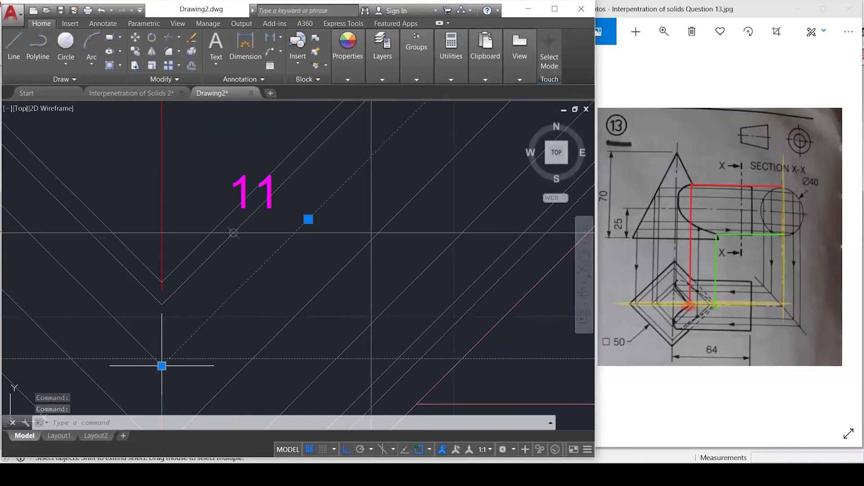
{"action": "type", "text": "poi"}
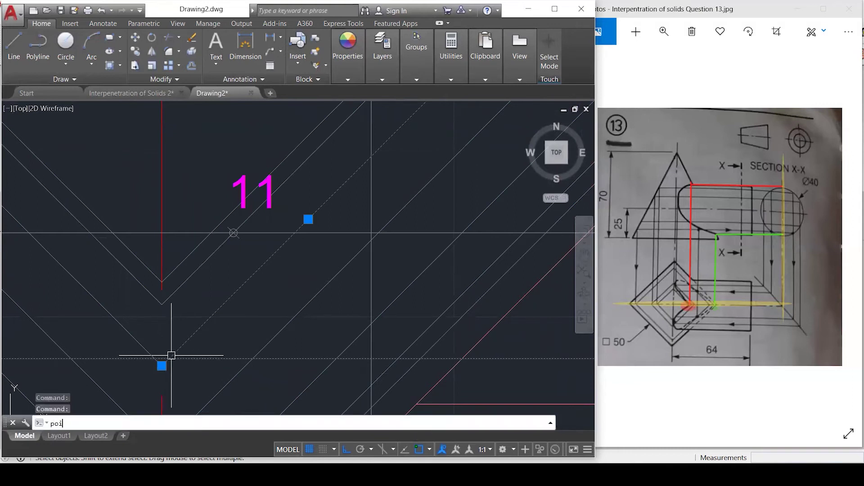
{"action": "key", "text": "Return"}
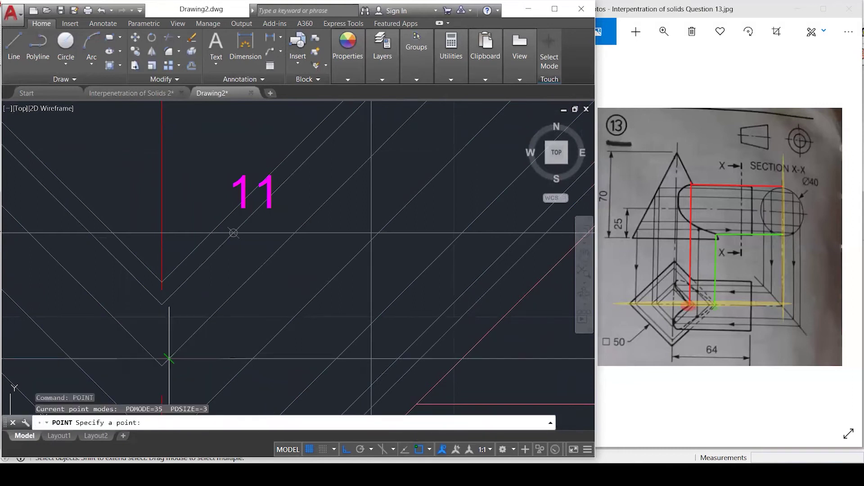
{"action": "left_click", "coordinate": [169, 359]}
{"action": "scroll", "coordinate": [188, 380], "scroll_direction": "down", "scroll_amount": 5}
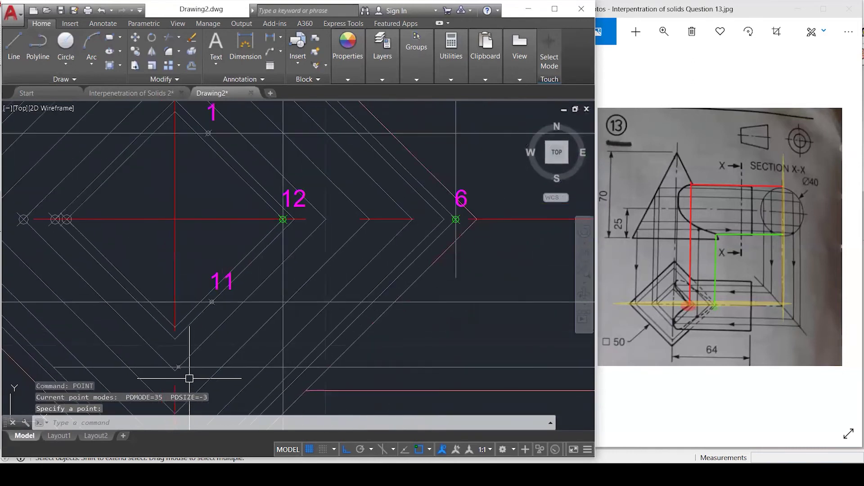
{"action": "scroll", "coordinate": [177, 187], "scroll_direction": "up", "scroll_amount": 4}
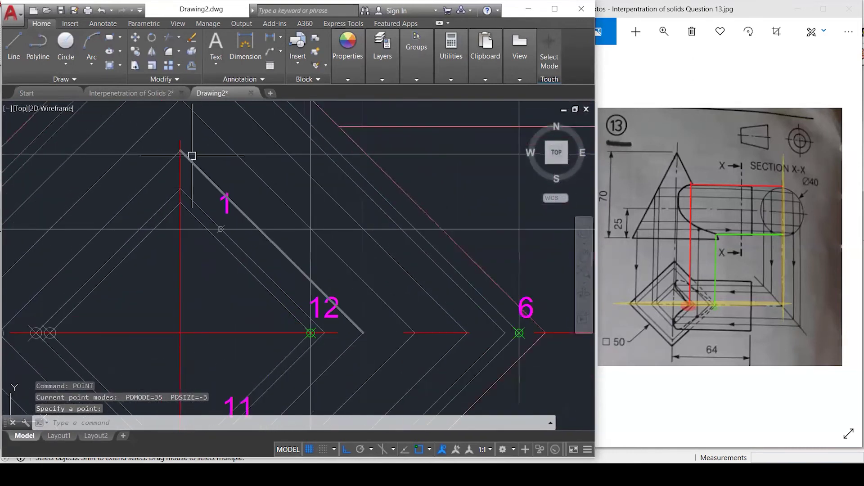
{"action": "scroll", "coordinate": [189, 148], "scroll_direction": "up", "scroll_amount": 2}
{"action": "key", "text": "Return"}
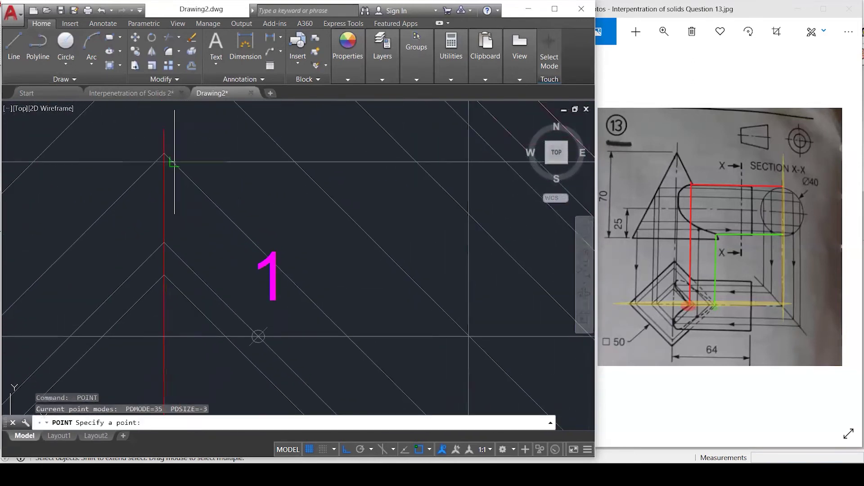
{"action": "left_click", "coordinate": [171, 162]}
Move the upper new point exactly onto the intersection of the square's edge and the horizontal projector.
{"action": "scroll", "coordinate": [197, 160], "scroll_direction": "up", "scroll_amount": 3}
{"action": "scroll", "coordinate": [179, 164], "scroll_direction": "up", "scroll_amount": 3}
{"action": "key", "text": "ctrl+z"}
{"action": "scroll", "coordinate": [165, 151], "scroll_direction": "up", "scroll_amount": 6}
{"action": "key", "text": "Escape"}
{"action": "key", "text": "Escape"}
{"action": "left_click", "coordinate": [192, 192]}
{"action": "left_click", "coordinate": [192, 193]}
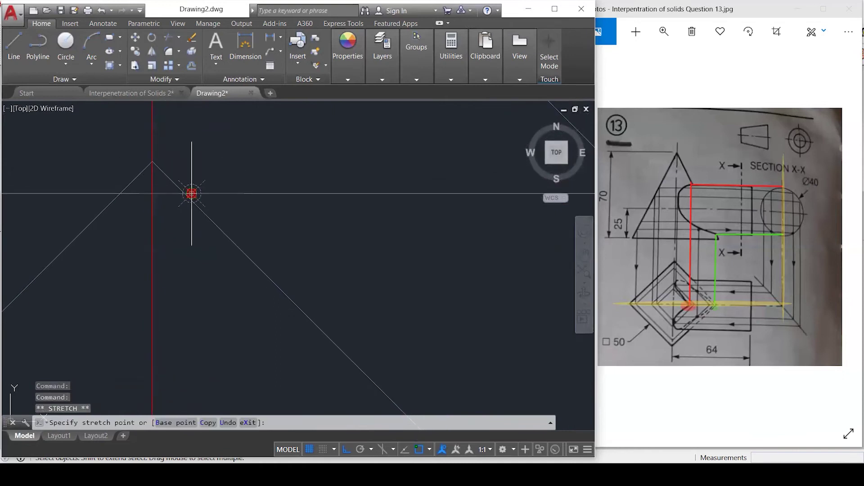
{"action": "scroll", "coordinate": [189, 196], "scroll_direction": "up", "scroll_amount": 3}
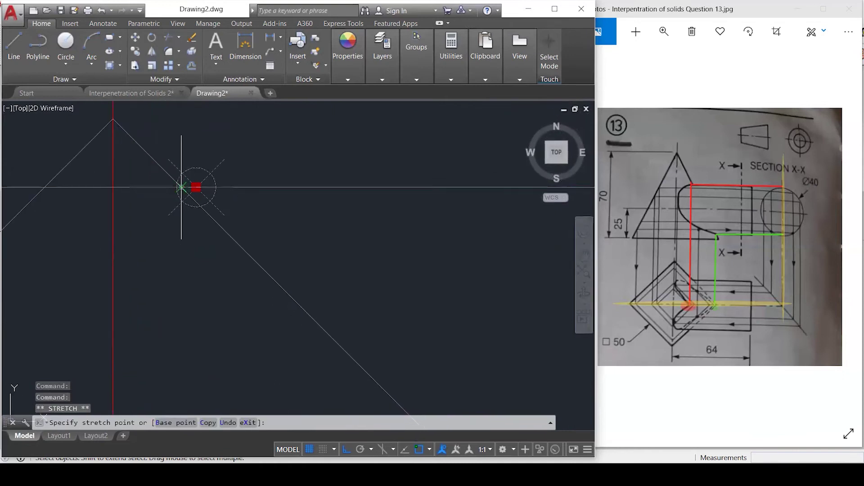
{"action": "key", "text": "Escape"}
{"action": "key", "text": "Escape"}
{"action": "scroll", "coordinate": [234, 172], "scroll_direction": "down", "scroll_amount": 4}
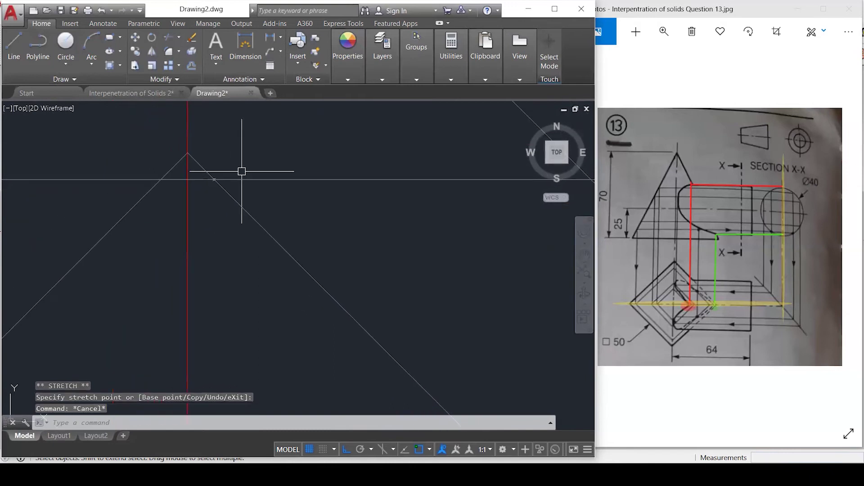
Regenerate the drawing display with REGEN.
{"action": "type", "text": "re"}
{"action": "key", "text": "Return"}
{"action": "scroll", "coordinate": [243, 167], "scroll_direction": "down", "scroll_amount": 2}
{"action": "scroll", "coordinate": [245, 165], "scroll_direction": "down", "scroll_amount": 5}
{"action": "scroll", "coordinate": [265, 178], "scroll_direction": "down", "scroll_amount": 1}
{"action": "scroll", "coordinate": [274, 191], "scroll_direction": "up", "scroll_amount": 2}
Copy label 1 in the plan to the new points on the third-smallest square's upper and lower edges.
{"action": "type", "text": "c"}
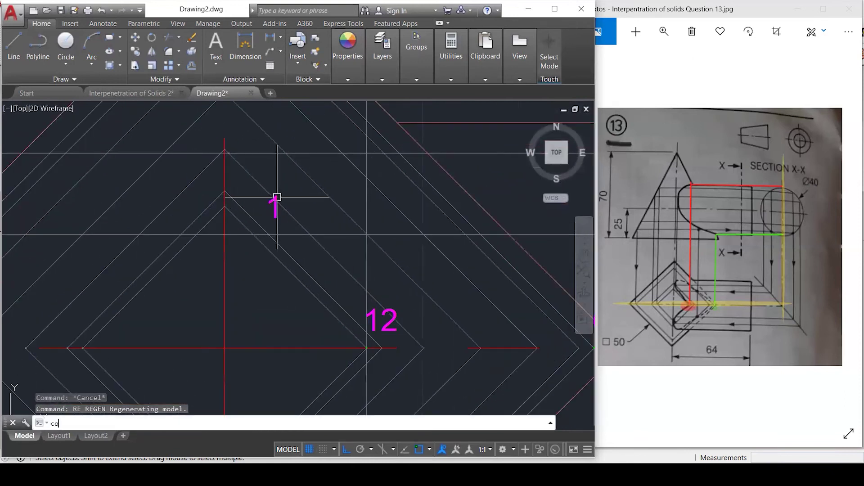
{"action": "type", "text": "o"}
{"action": "key", "text": "Return"}
{"action": "left_click", "coordinate": [274, 206]}
{"action": "key", "text": "Return"}
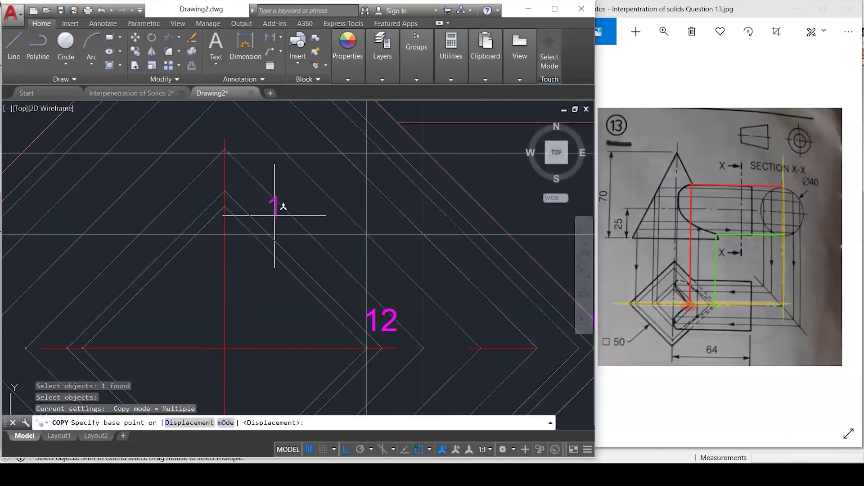
{"action": "left_click", "coordinate": [268, 234]}
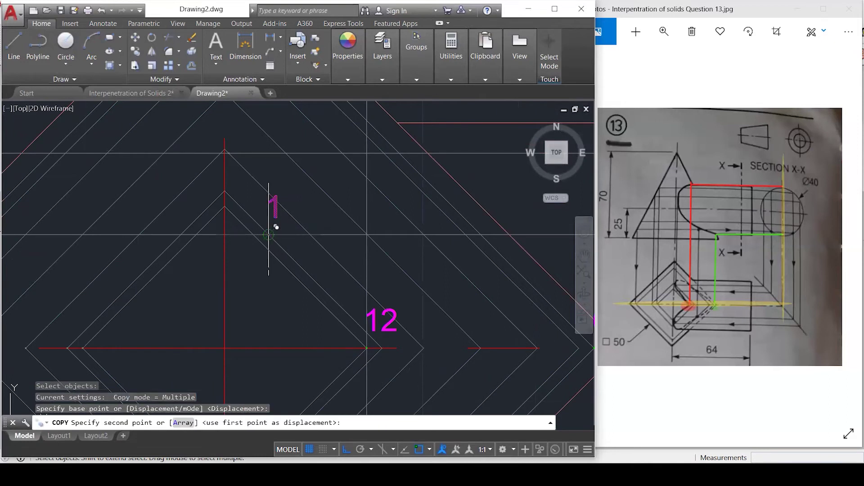
{"action": "left_click", "coordinate": [233, 142]}
{"action": "scroll", "coordinate": [266, 155], "scroll_direction": "down", "scroll_amount": 4}
{"action": "scroll", "coordinate": [279, 288], "scroll_direction": "up", "scroll_amount": 6}
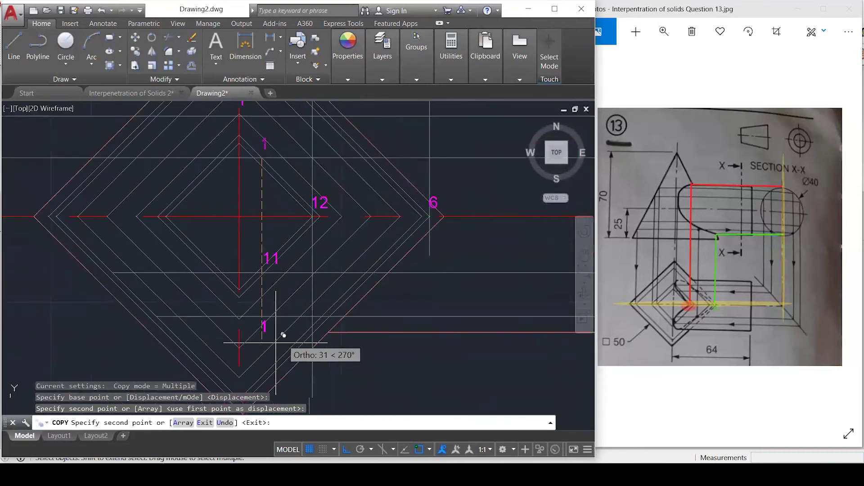
{"action": "scroll", "coordinate": [213, 276], "scroll_direction": "up", "scroll_amount": 1}
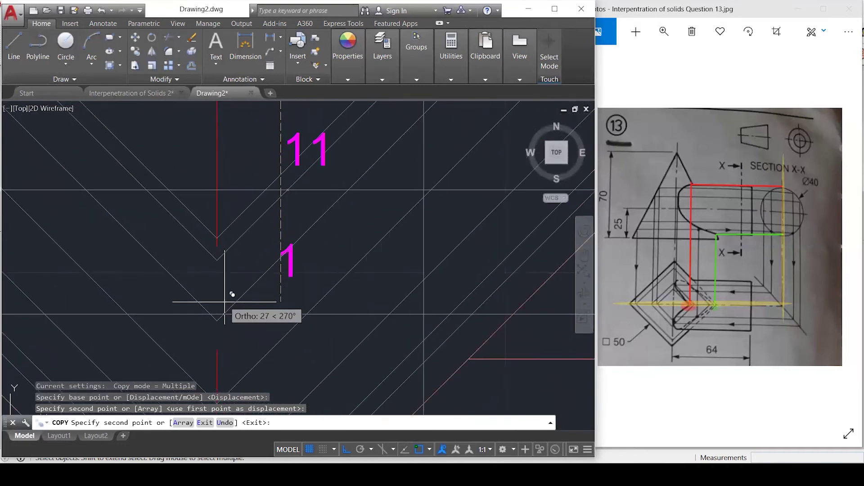
{"action": "left_click", "coordinate": [223, 310]}
{"action": "key", "text": "Escape"}
{"action": "key", "text": "Escape"}
Change the copied label at the third-smallest square's lower edge in the plan to 10.
{"action": "left_click", "coordinate": [234, 268]}
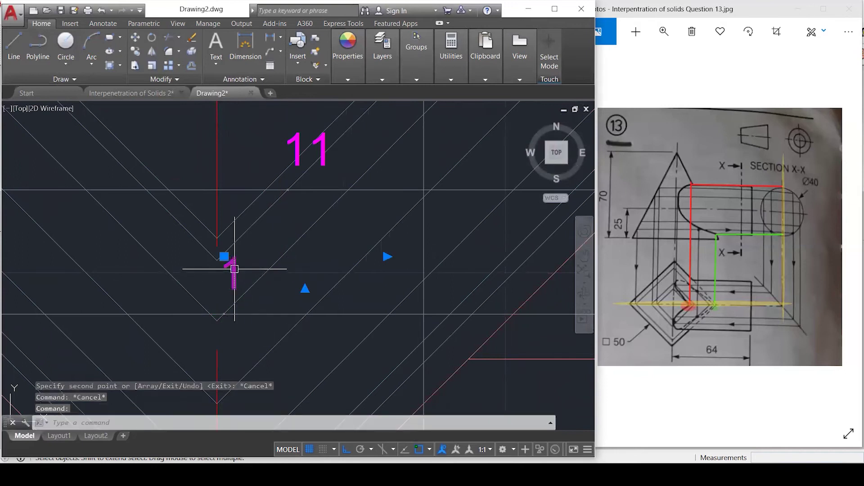
{"action": "double_click", "coordinate": [243, 269]}
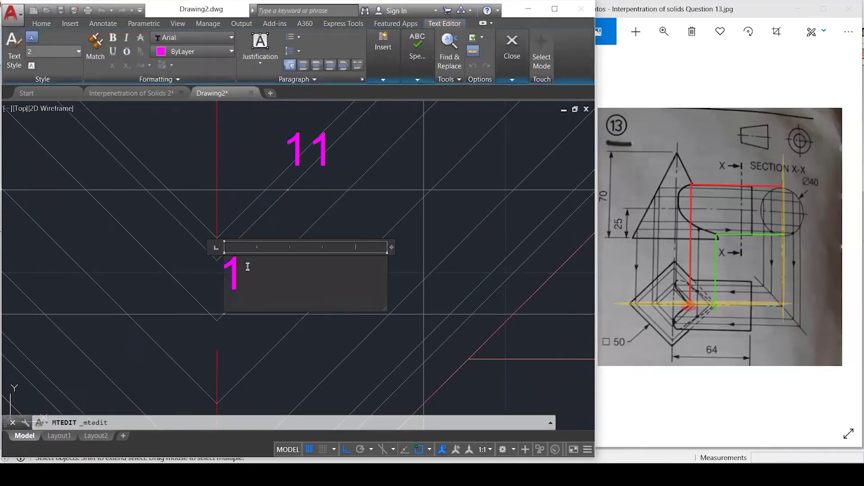
{"action": "left_click", "coordinate": [250, 218]}
Change the copied label at the third-smallest square's upper edge in the plan to 2.
{"action": "scroll", "coordinate": [309, 376], "scroll_direction": "down", "scroll_amount": 5}
{"action": "scroll", "coordinate": [294, 176], "scroll_direction": "up", "scroll_amount": 1}
{"action": "scroll", "coordinate": [297, 175], "scroll_direction": "up", "scroll_amount": 2}
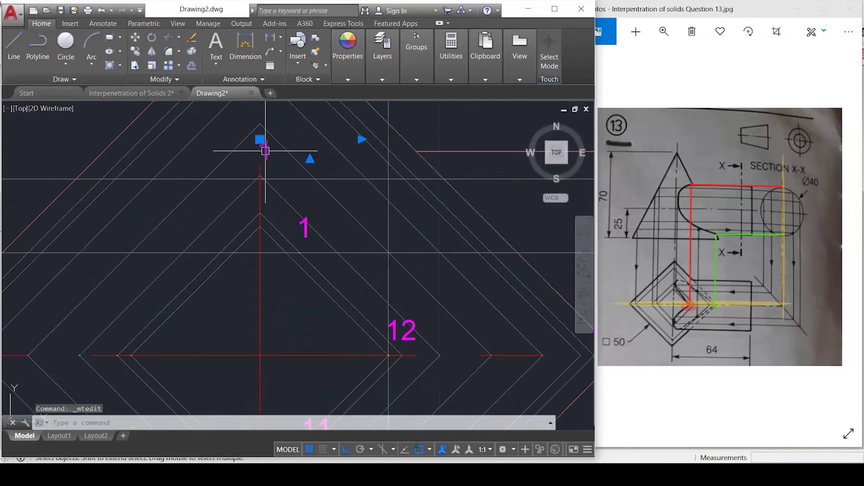
{"action": "double_click", "coordinate": [266, 151]}
{"action": "type", "text": "2"}
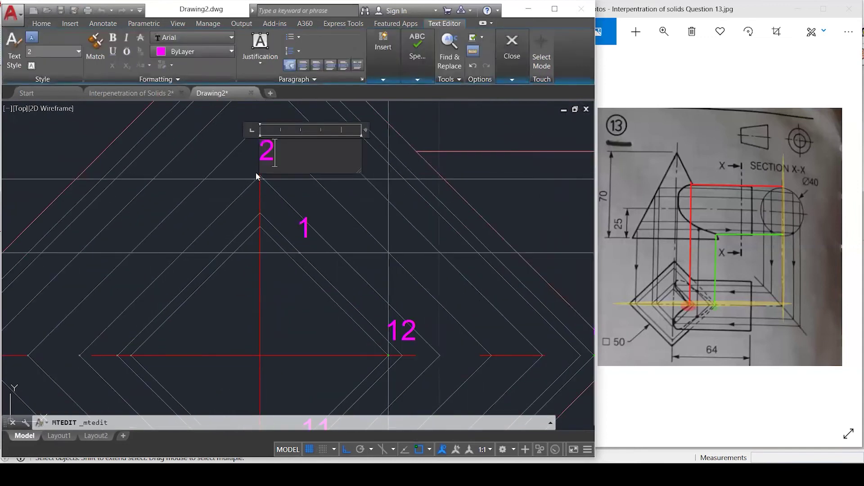
{"action": "left_click", "coordinate": [289, 212]}
Examine the cylinder's horizontal centre line through points 9 and 3 and the pyramid's vertical centre line across the front view and plan.
{"action": "scroll", "coordinate": [249, 229], "scroll_direction": "down", "scroll_amount": 4}
{"action": "scroll", "coordinate": [249, 227], "scroll_direction": "up", "scroll_amount": 1}
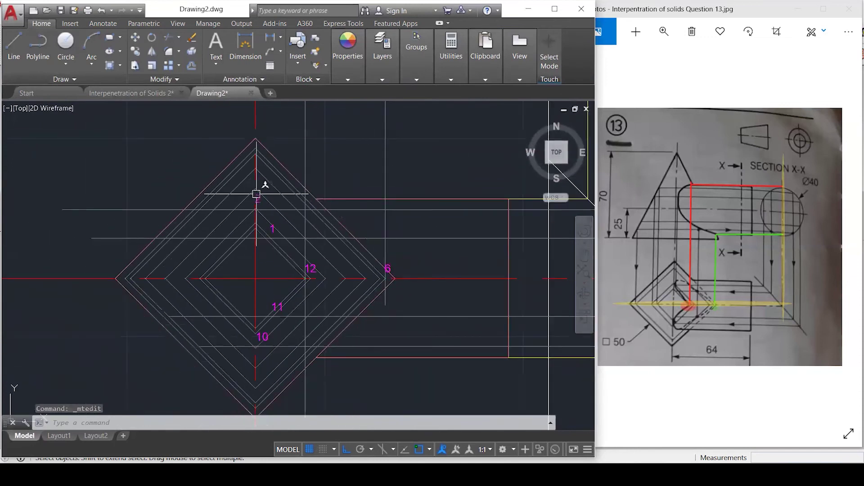
{"action": "scroll", "coordinate": [324, 218], "scroll_direction": "down", "scroll_amount": 4}
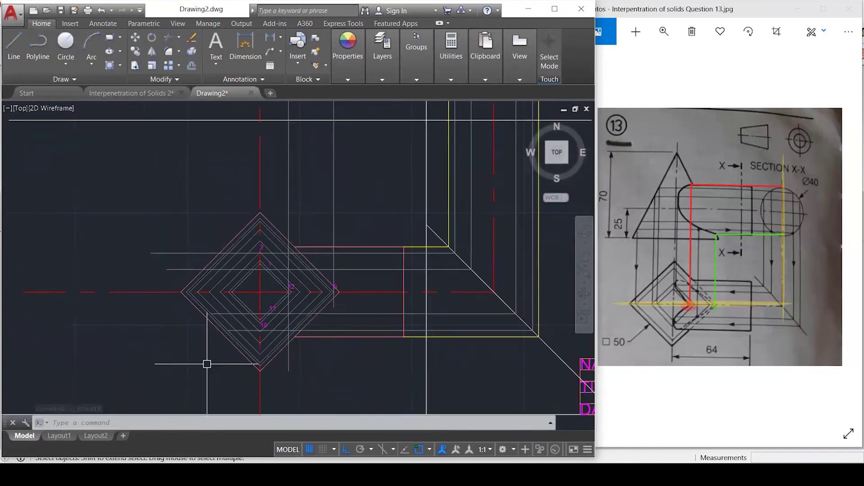
{"action": "scroll", "coordinate": [204, 366], "scroll_direction": "down", "scroll_amount": 2}
{"action": "scroll", "coordinate": [405, 173], "scroll_direction": "up", "scroll_amount": 7}
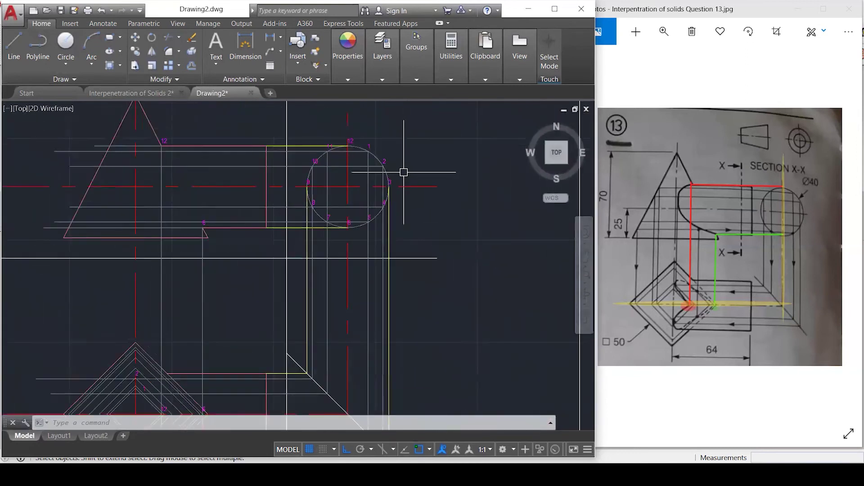
{"action": "left_click", "coordinate": [408, 188]}
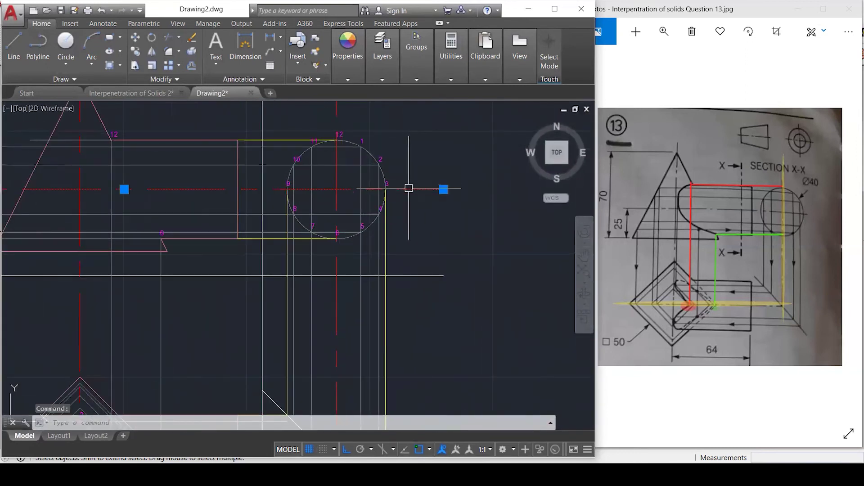
{"action": "left_click", "coordinate": [80, 185]}
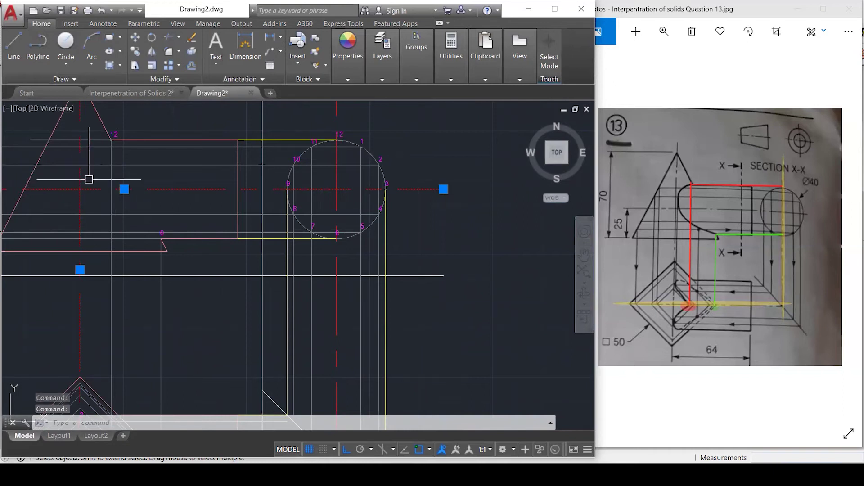
{"action": "scroll", "coordinate": [222, 159], "scroll_direction": "down", "scroll_amount": 4}
{"action": "scroll", "coordinate": [150, 317], "scroll_direction": "up", "scroll_amount": 2}
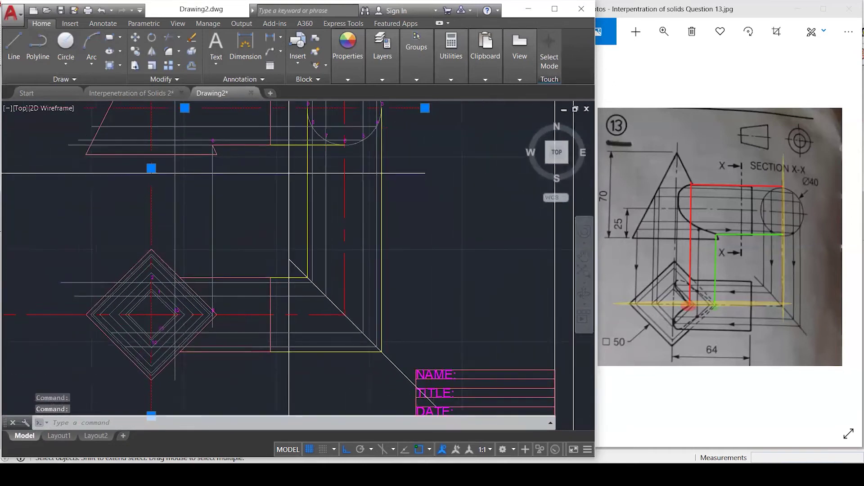
{"action": "scroll", "coordinate": [141, 320], "scroll_direction": "up", "scroll_amount": 1}
{"action": "scroll", "coordinate": [123, 310], "scroll_direction": "up", "scroll_amount": 2}
{"action": "scroll", "coordinate": [123, 310], "scroll_direction": "down", "scroll_amount": 2}
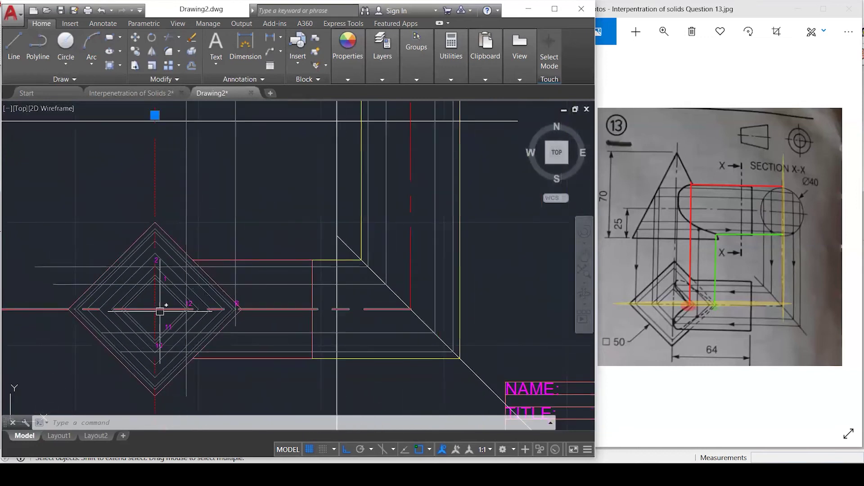
{"action": "scroll", "coordinate": [164, 310], "scroll_direction": "up", "scroll_amount": 3}
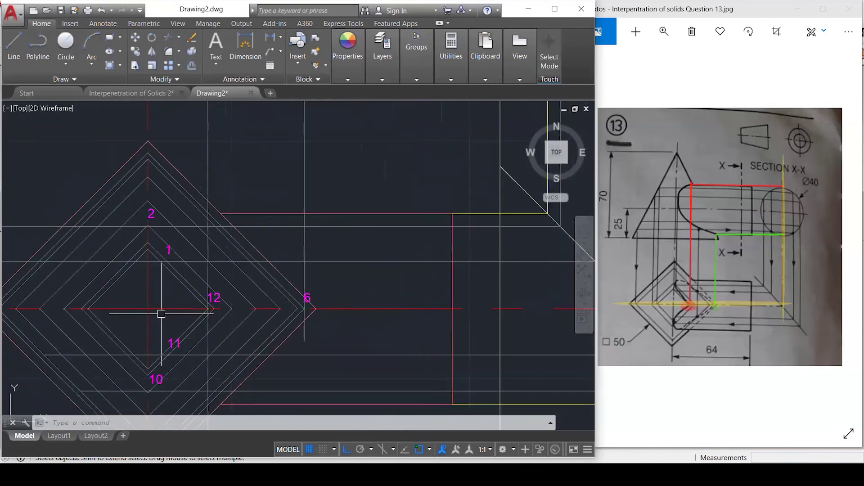
{"action": "scroll", "coordinate": [162, 313], "scroll_direction": "up", "scroll_amount": 1}
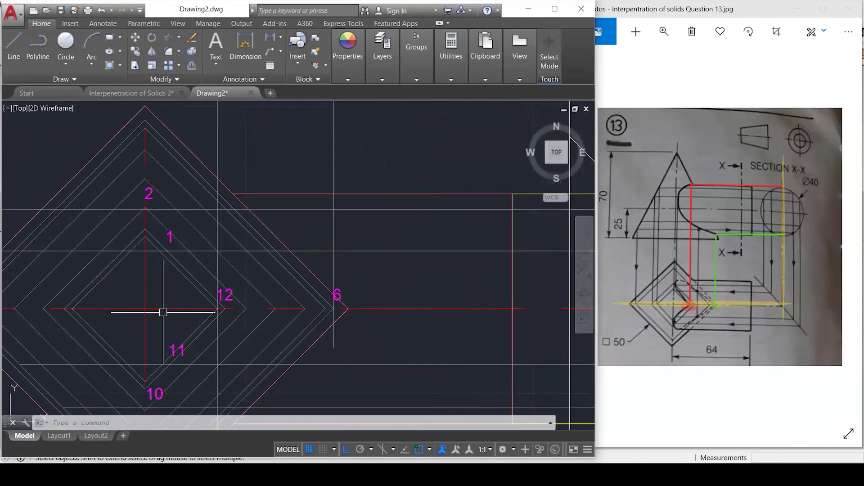
Highlight the two right-hand edges of the fourth square from the outside in the plan to examine them, and clear the selection.
{"action": "left_click", "coordinate": [185, 192]}
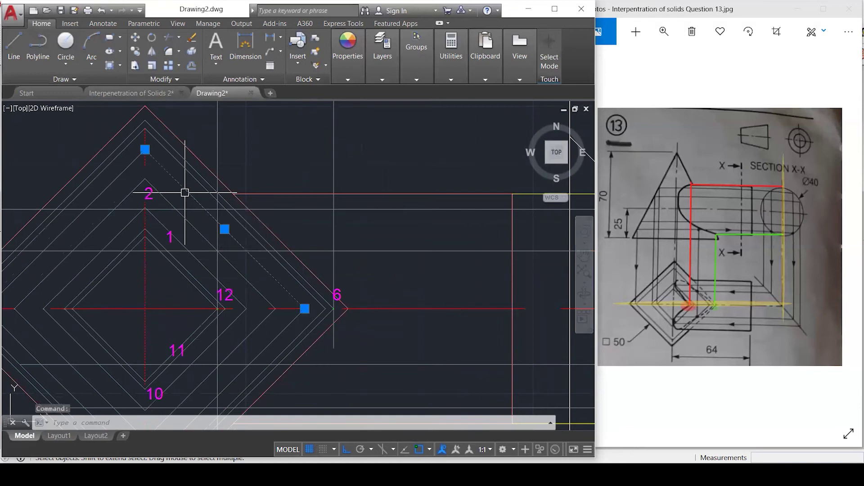
{"action": "scroll", "coordinate": [190, 194], "scroll_direction": "down", "scroll_amount": 1}
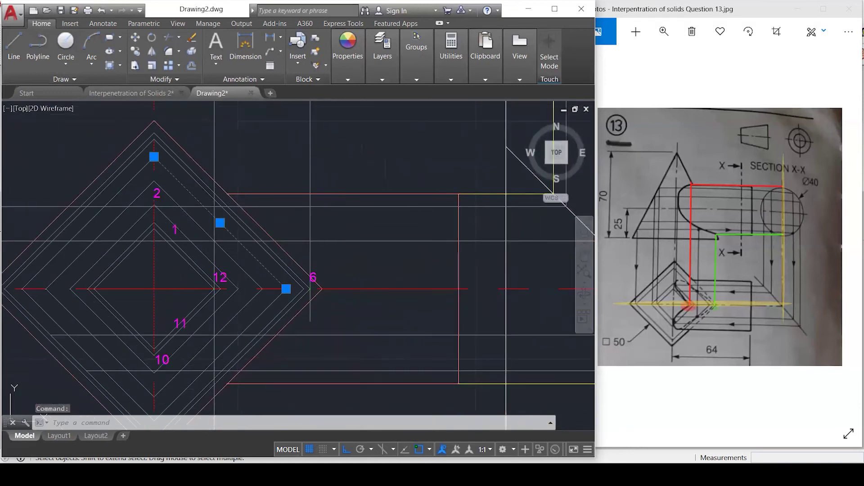
{"action": "left_click", "coordinate": [180, 392]}
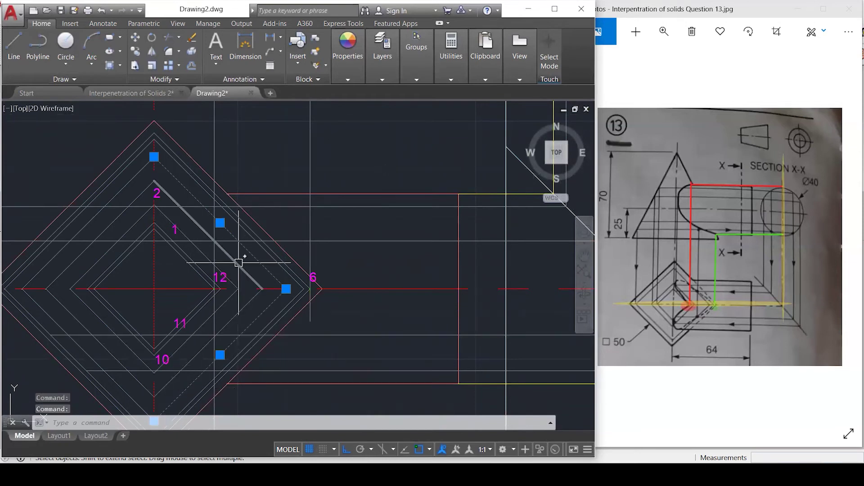
{"action": "scroll", "coordinate": [238, 262], "scroll_direction": "down", "scroll_amount": 1}
{"action": "scroll", "coordinate": [236, 265], "scroll_direction": "down", "scroll_amount": 1}
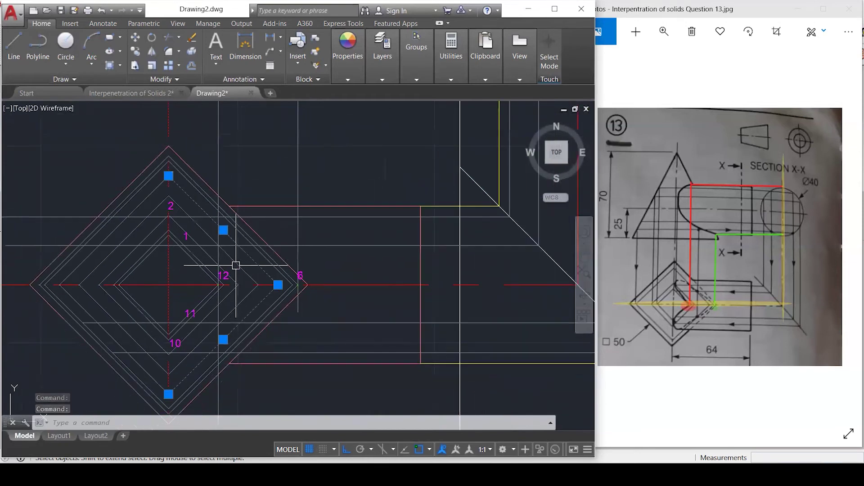
{"action": "scroll", "coordinate": [276, 328], "scroll_direction": "down", "scroll_amount": 1}
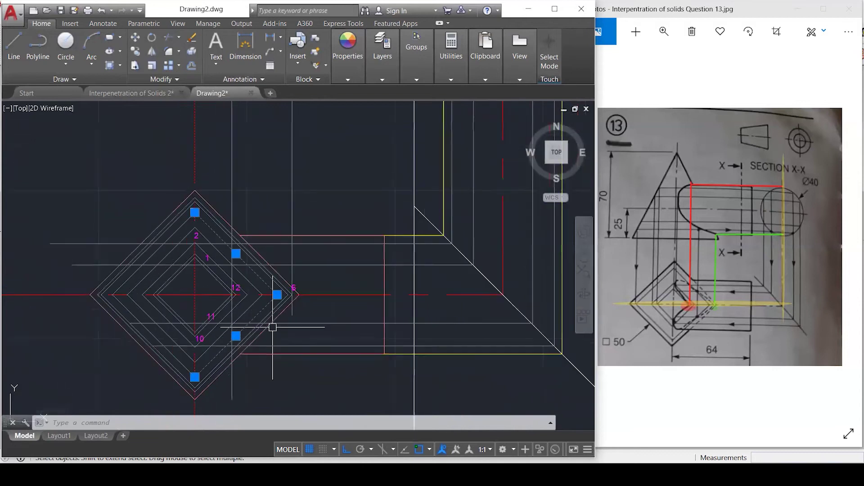
{"action": "scroll", "coordinate": [143, 261], "scroll_direction": "up", "scroll_amount": 1}
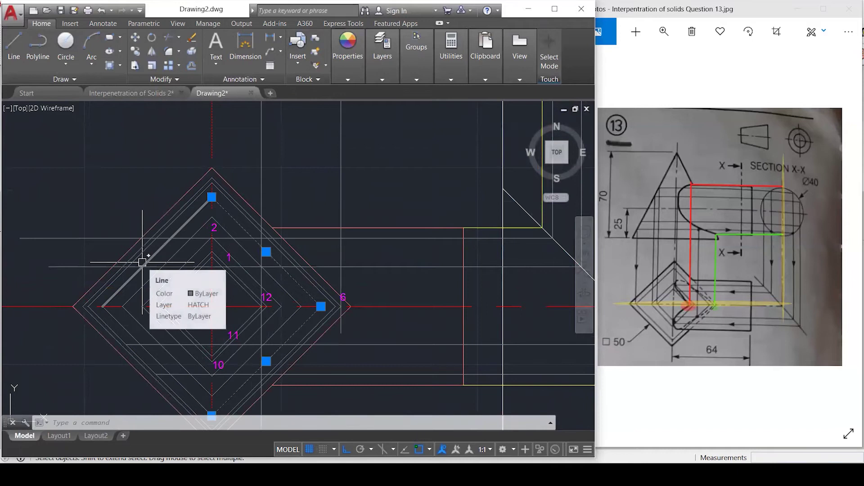
{"action": "scroll", "coordinate": [143, 262], "scroll_direction": "up", "scroll_amount": 1}
{"action": "scroll", "coordinate": [279, 372], "scroll_direction": "up", "scroll_amount": 3}
{"action": "key", "text": "Escape"}
{"action": "key", "text": "Escape"}
{"action": "key", "text": "Escape"}
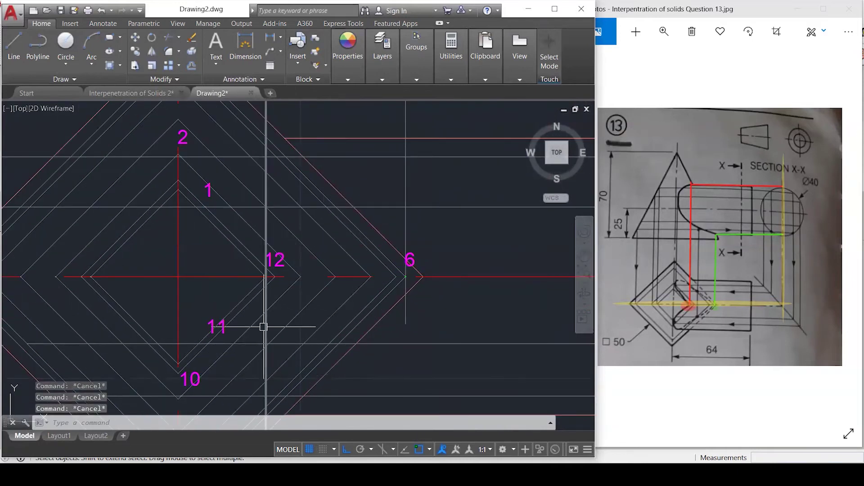
Copy the vertical projector of point 12 from its plan point to points 11 and 10 in the plan.
{"action": "left_click", "coordinate": [267, 330]}
{"action": "type", "text": "c"}
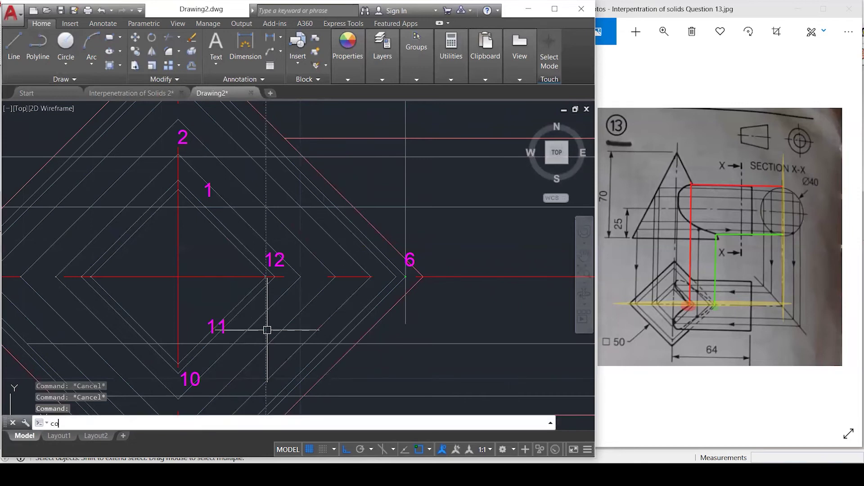
{"action": "type", "text": "o"}
{"action": "key", "text": "Return"}
{"action": "left_click", "coordinate": [266, 277]}
{"action": "scroll", "coordinate": [220, 355], "scroll_direction": "up", "scroll_amount": 3}
{"action": "left_click", "coordinate": [197, 329]}
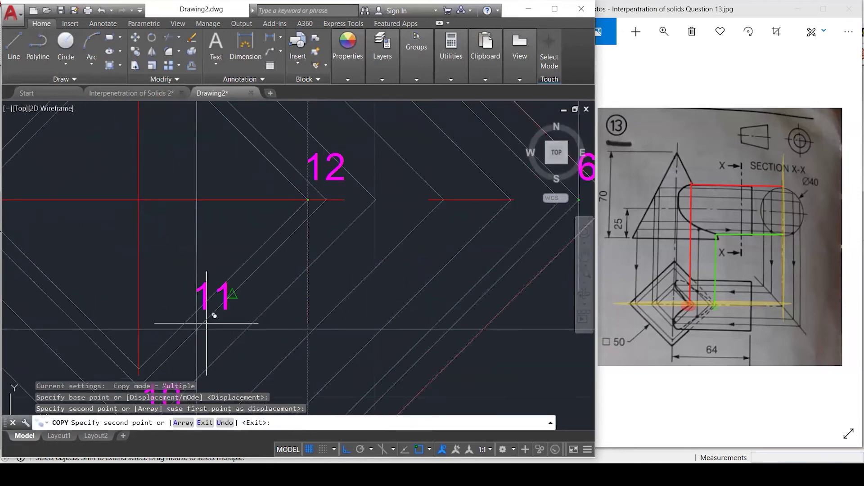
{"action": "scroll", "coordinate": [338, 319], "scroll_direction": "down", "scroll_amount": 3}
{"action": "scroll", "coordinate": [278, 370], "scroll_direction": "up", "scroll_amount": 3}
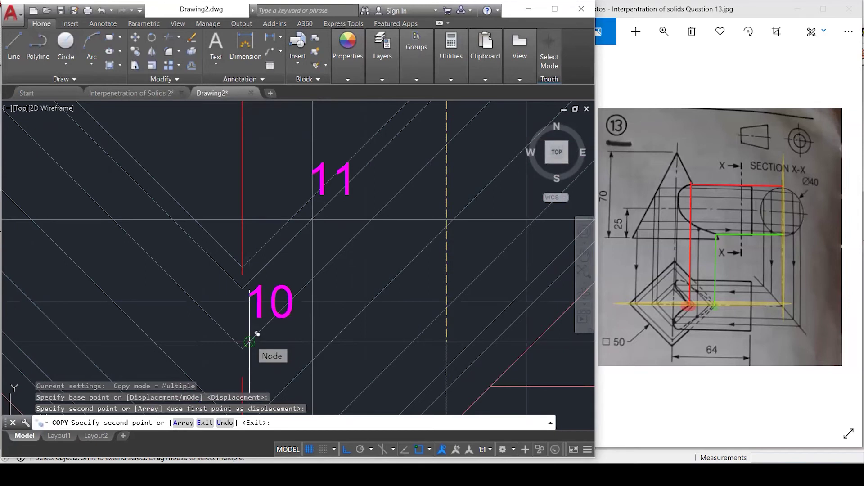
{"action": "left_click", "coordinate": [250, 341]}
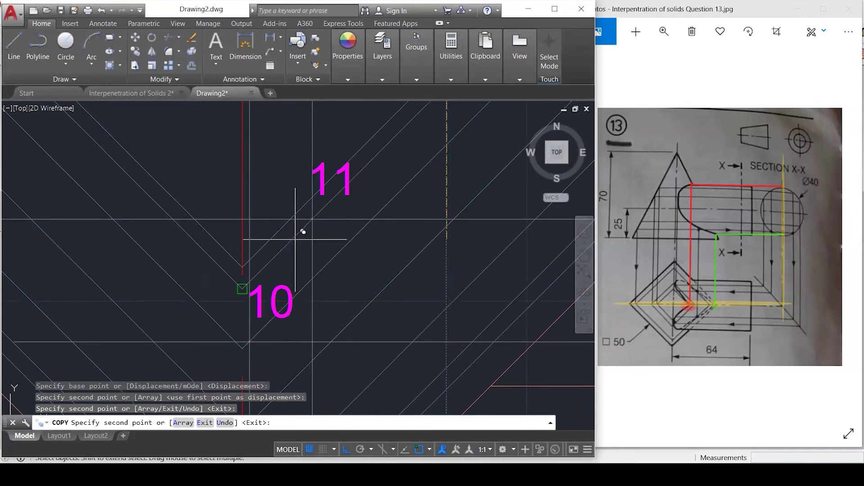
{"action": "scroll", "coordinate": [302, 280], "scroll_direction": "down", "scroll_amount": 3}
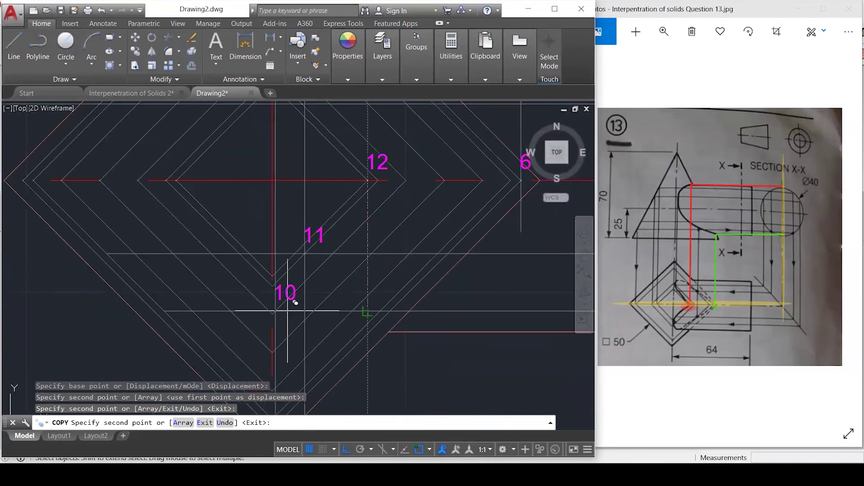
{"action": "scroll", "coordinate": [273, 349], "scroll_direction": "down", "scroll_amount": 5}
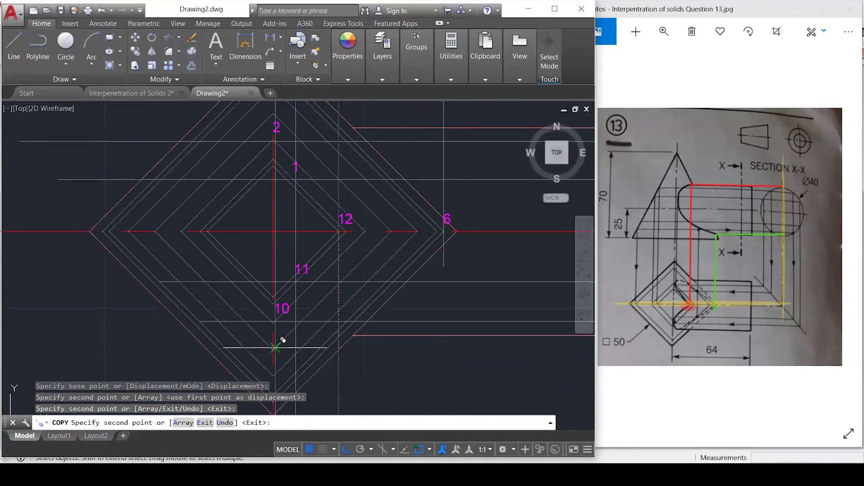
{"action": "scroll", "coordinate": [280, 338], "scroll_direction": "down", "scroll_amount": 6}
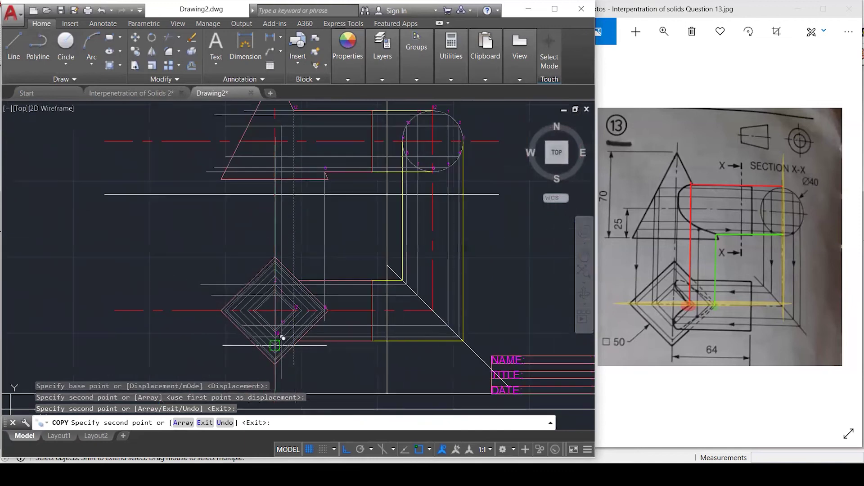
{"action": "scroll", "coordinate": [333, 160], "scroll_direction": "up", "scroll_amount": 3}
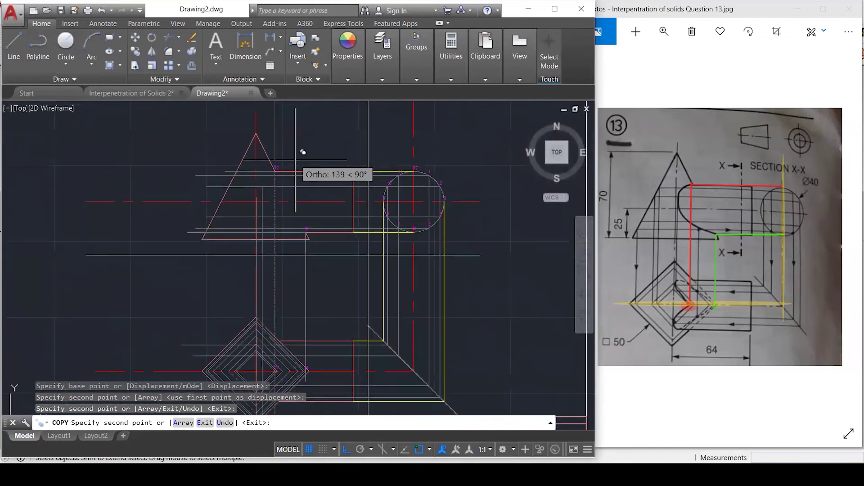
{"action": "key", "text": "Escape"}
Examine how the projectors of the numbered circle points in the front view relate to the new vertical projectors and the plan.
{"action": "scroll", "coordinate": [395, 187], "scroll_direction": "up", "scroll_amount": 2}
{"action": "scroll", "coordinate": [398, 188], "scroll_direction": "up", "scroll_amount": 2}
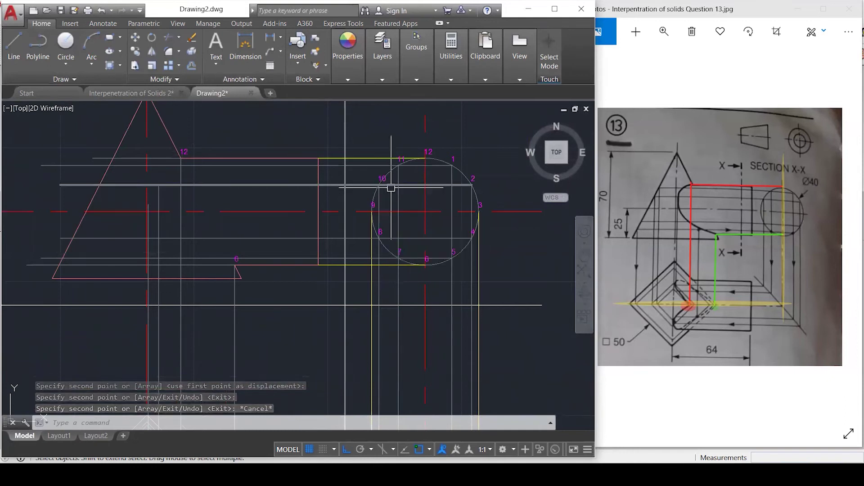
{"action": "scroll", "coordinate": [423, 176], "scroll_direction": "down", "scroll_amount": 3}
{"action": "scroll", "coordinate": [457, 170], "scroll_direction": "down", "scroll_amount": 1}
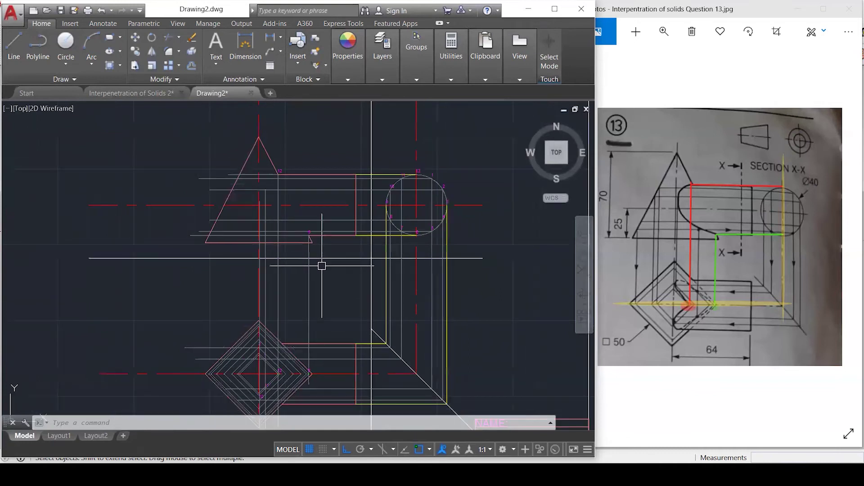
{"action": "scroll", "coordinate": [272, 385], "scroll_direction": "up", "scroll_amount": 3}
{"action": "scroll", "coordinate": [235, 318], "scroll_direction": "up", "scroll_amount": 4}
{"action": "scroll", "coordinate": [299, 216], "scroll_direction": "down", "scroll_amount": 4}
{"action": "scroll", "coordinate": [277, 283], "scroll_direction": "down", "scroll_amount": 3}
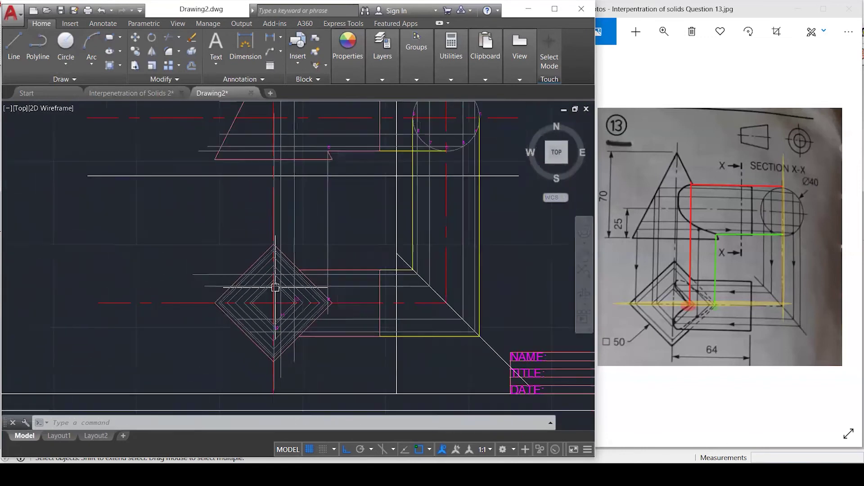
{"action": "scroll", "coordinate": [442, 144], "scroll_direction": "up", "scroll_amount": 1}
{"action": "scroll", "coordinate": [442, 144], "scroll_direction": "up", "scroll_amount": 2}
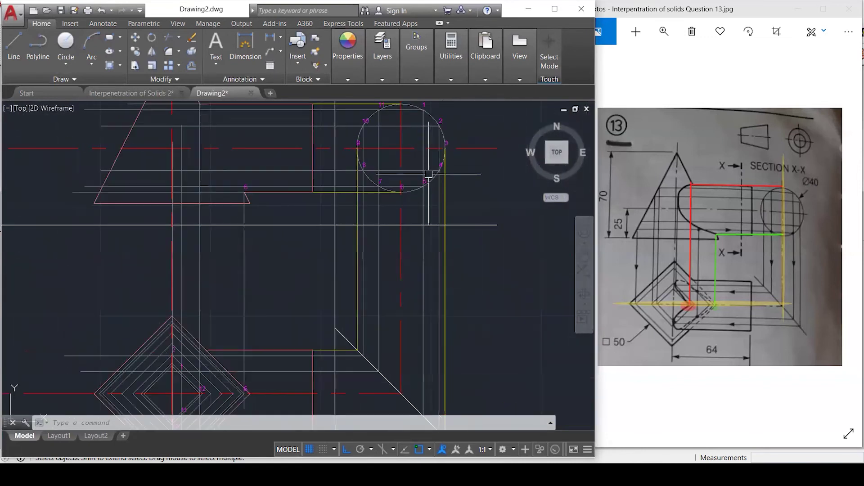
Highlight the projector from circle point 3 and the cylinder's lower outline in the plan to examine them, and clear the selection.
{"action": "left_click", "coordinate": [445, 190]}
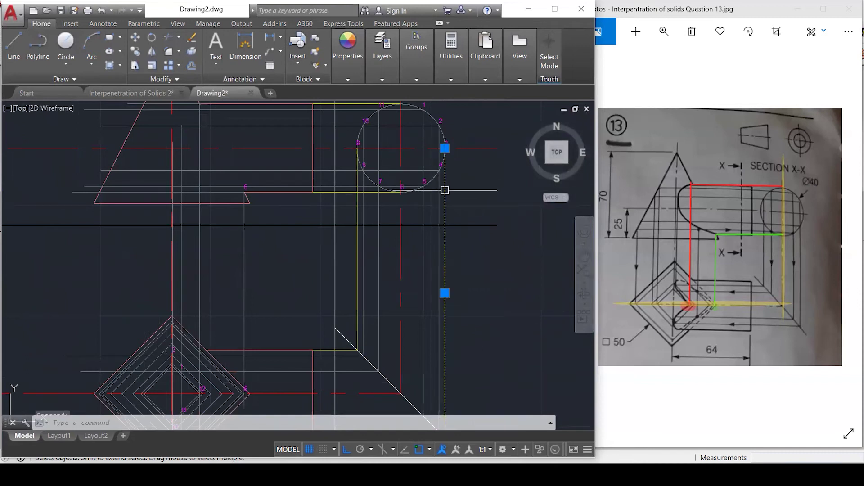
{"action": "scroll", "coordinate": [424, 199], "scroll_direction": "down", "scroll_amount": 2}
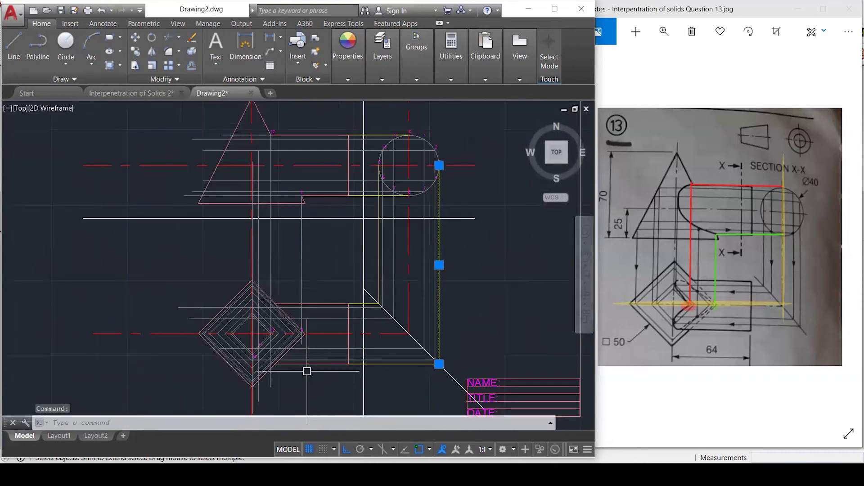
{"action": "scroll", "coordinate": [304, 370], "scroll_direction": "up", "scroll_amount": 2}
{"action": "left_click", "coordinate": [290, 361]}
{"action": "scroll", "coordinate": [247, 366], "scroll_direction": "up", "scroll_amount": 3}
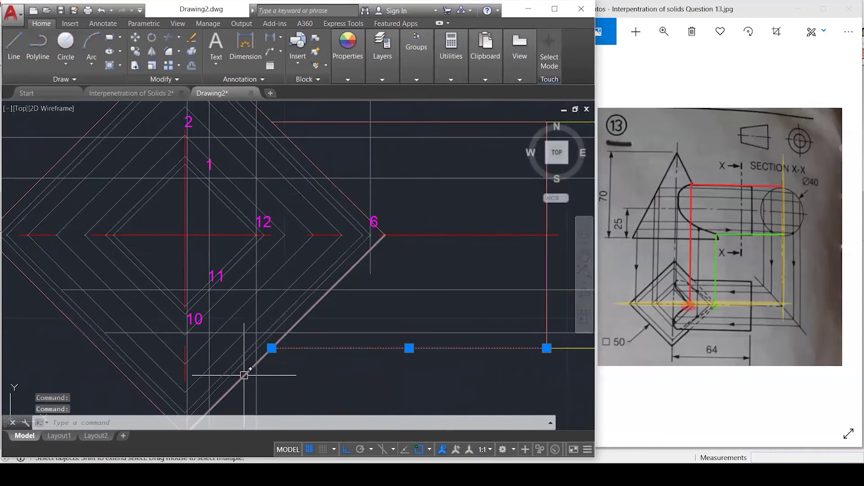
{"action": "scroll", "coordinate": [244, 375], "scroll_direction": "down", "scroll_amount": 1}
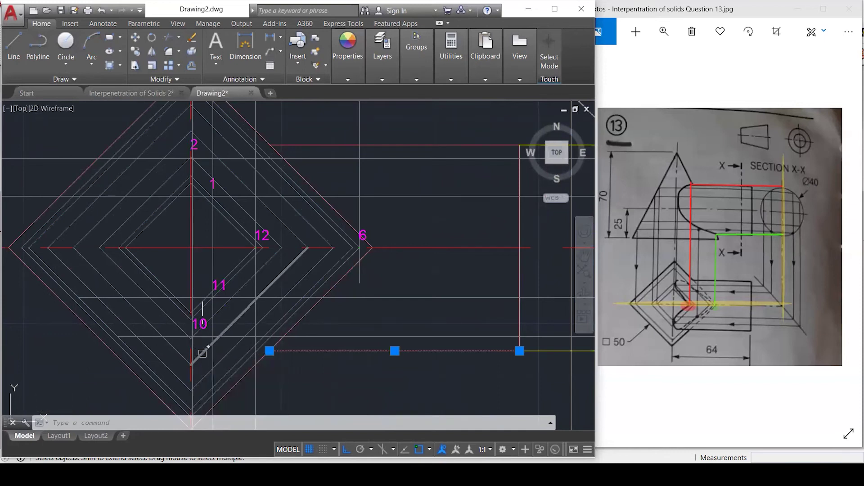
{"action": "key", "text": "Escape"}
{"action": "key", "text": "Escape"}
{"action": "scroll", "coordinate": [266, 352], "scroll_direction": "down", "scroll_amount": 5}
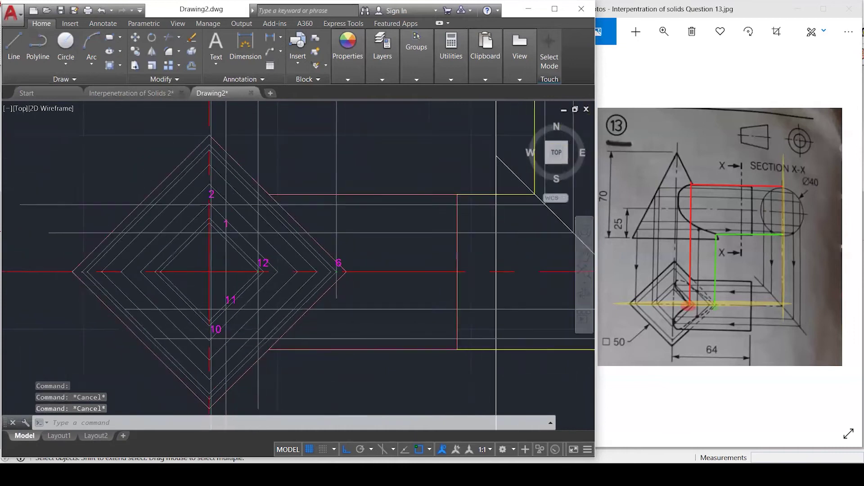
Highlight the vertical projectors of circle points 5 and 7 in the front view and examine where they lead in the plan.
{"action": "scroll", "coordinate": [266, 352], "scroll_direction": "down", "scroll_amount": 1}
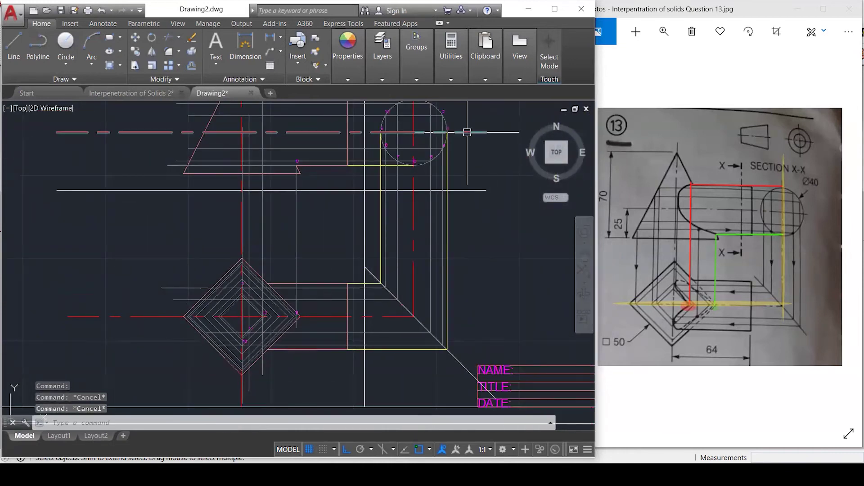
{"action": "scroll", "coordinate": [445, 138], "scroll_direction": "up", "scroll_amount": 1}
{"action": "scroll", "coordinate": [446, 138], "scroll_direction": "up", "scroll_amount": 1}
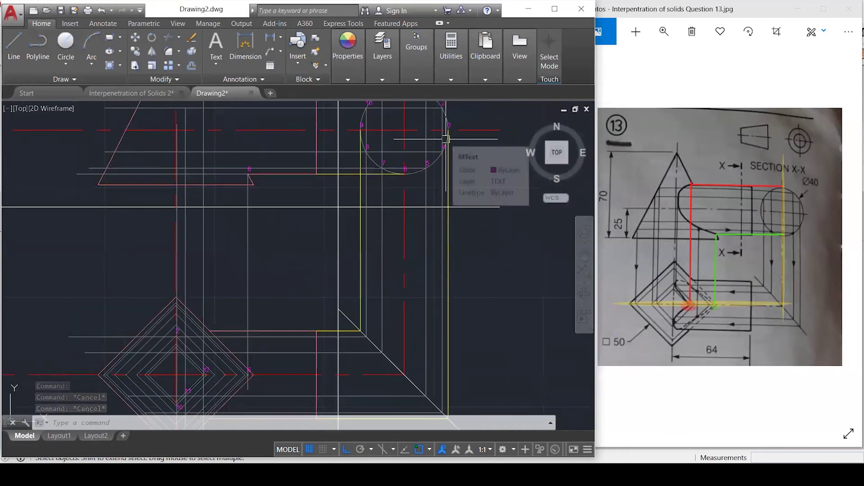
{"action": "scroll", "coordinate": [432, 150], "scroll_direction": "up", "scroll_amount": 2}
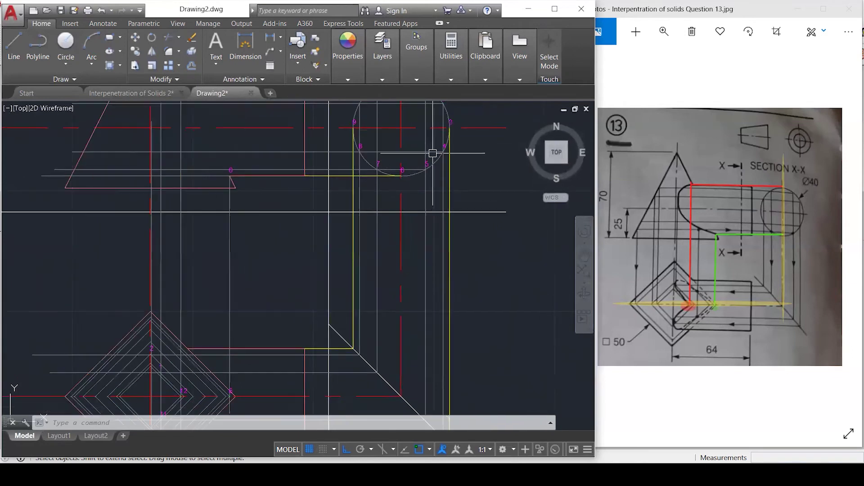
{"action": "left_click", "coordinate": [422, 199]}
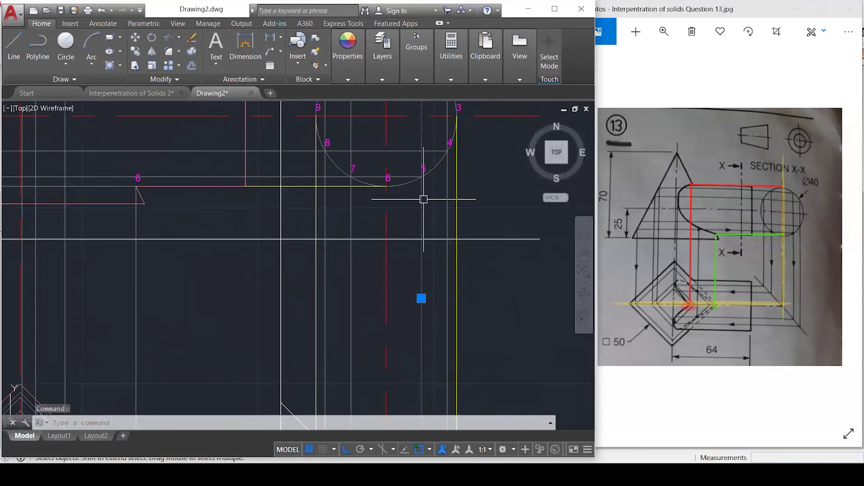
{"action": "scroll", "coordinate": [425, 195], "scroll_direction": "down", "scroll_amount": 3}
{"action": "left_click", "coordinate": [387, 223]}
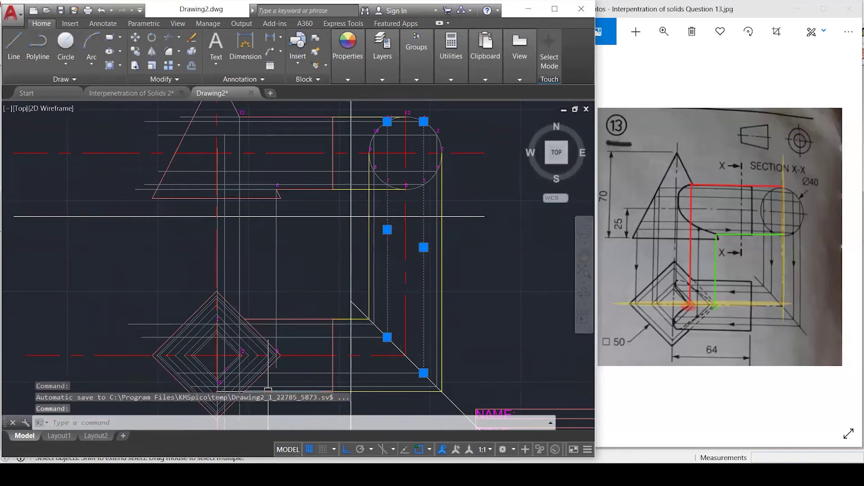
{"action": "scroll", "coordinate": [268, 389], "scroll_direction": "up", "scroll_amount": 1}
{"action": "scroll", "coordinate": [275, 334], "scroll_direction": "up", "scroll_amount": 5}
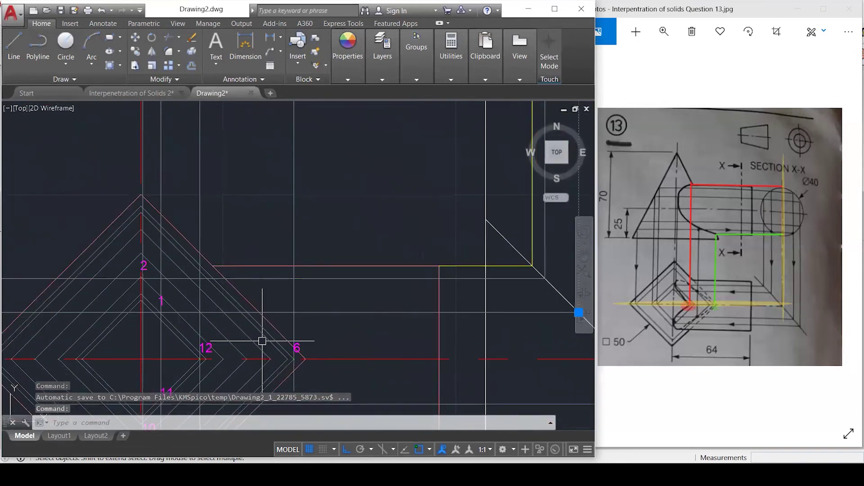
{"action": "scroll", "coordinate": [263, 326], "scroll_direction": "up", "scroll_amount": 1}
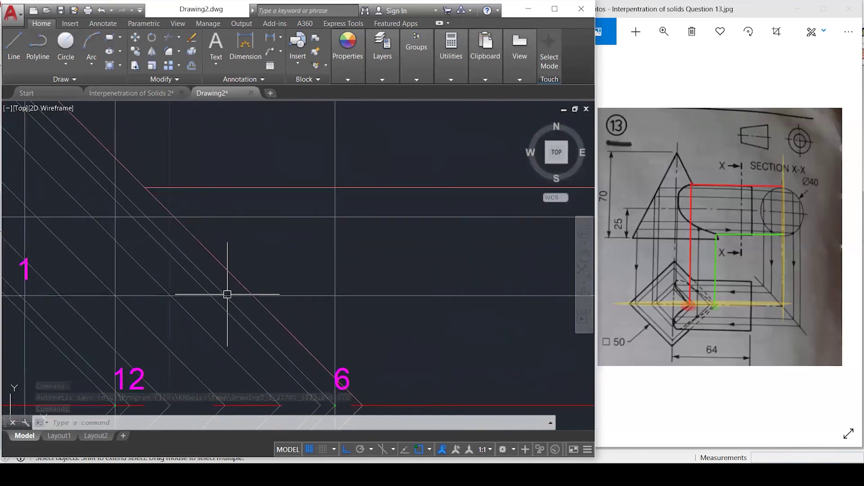
Highlight the two right-hand edges of the third square from the outside in the plan and examine their crossings with the horizontal projectors.
{"action": "left_click", "coordinate": [197, 282]}
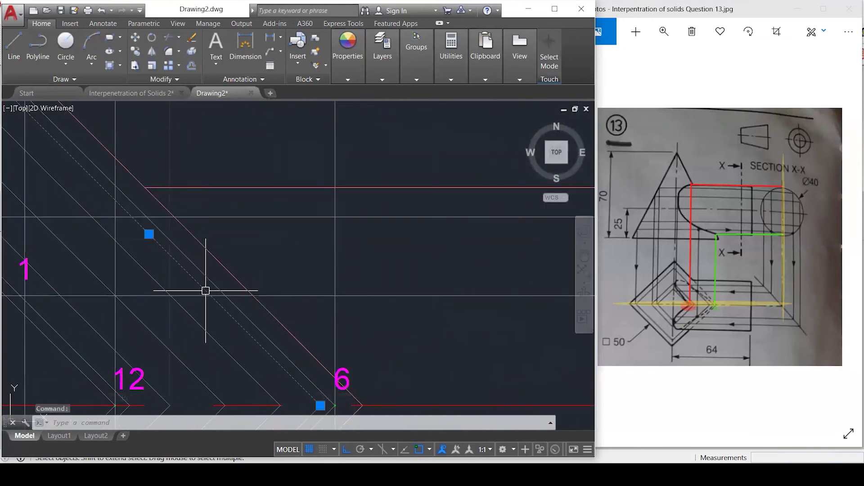
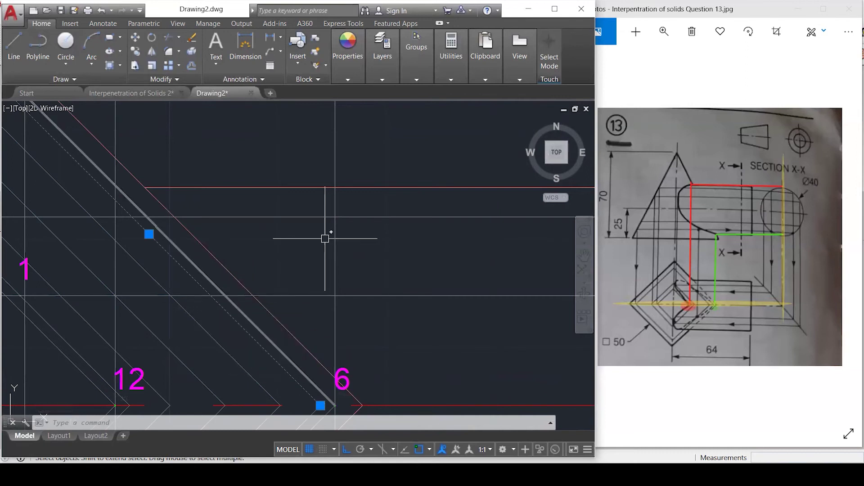
{"action": "scroll", "coordinate": [459, 135], "scroll_direction": "down", "scroll_amount": 2}
{"action": "scroll", "coordinate": [346, 329], "scroll_direction": "up", "scroll_amount": 2}
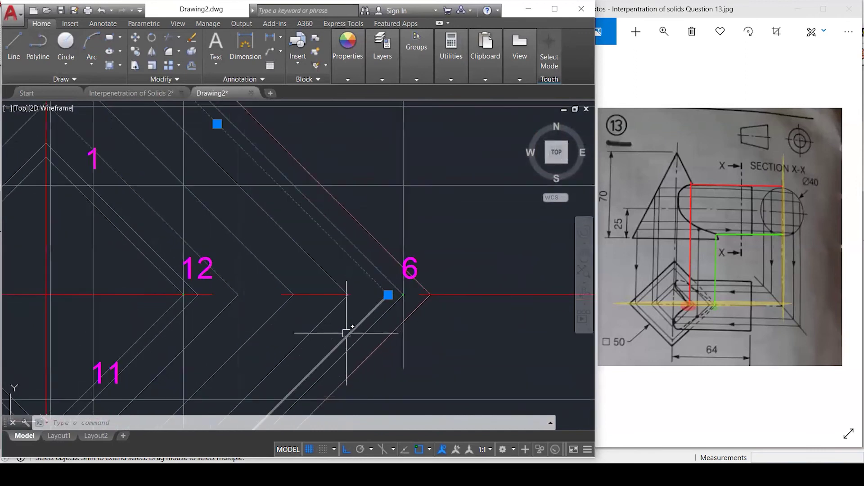
{"action": "scroll", "coordinate": [419, 218], "scroll_direction": "down", "scroll_amount": 2}
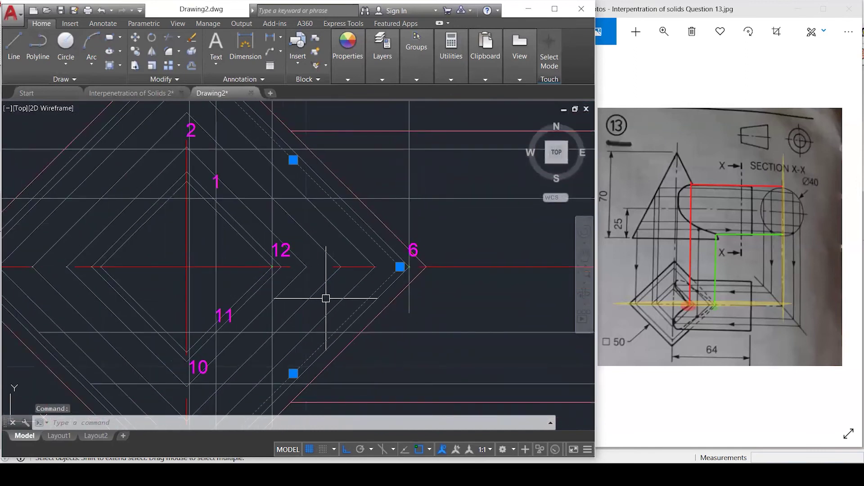
{"action": "scroll", "coordinate": [285, 382], "scroll_direction": "up", "scroll_amount": 2}
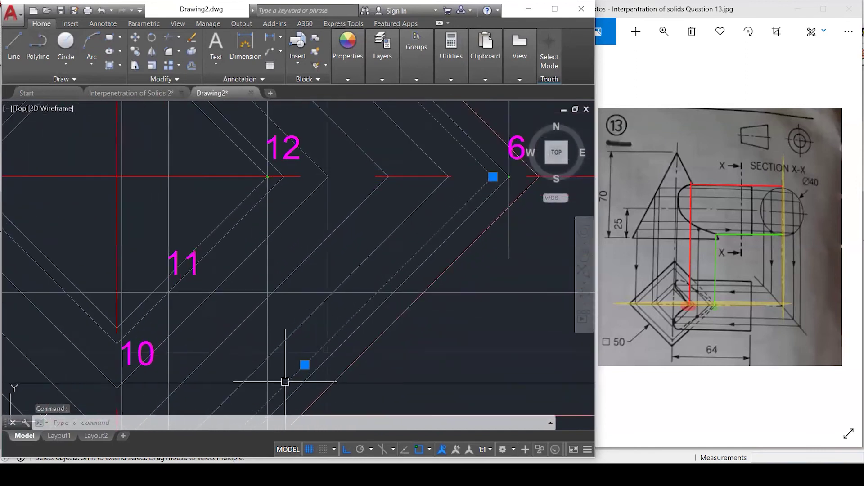
{"action": "type", "text": "o"}
{"action": "key", "text": "Return"}
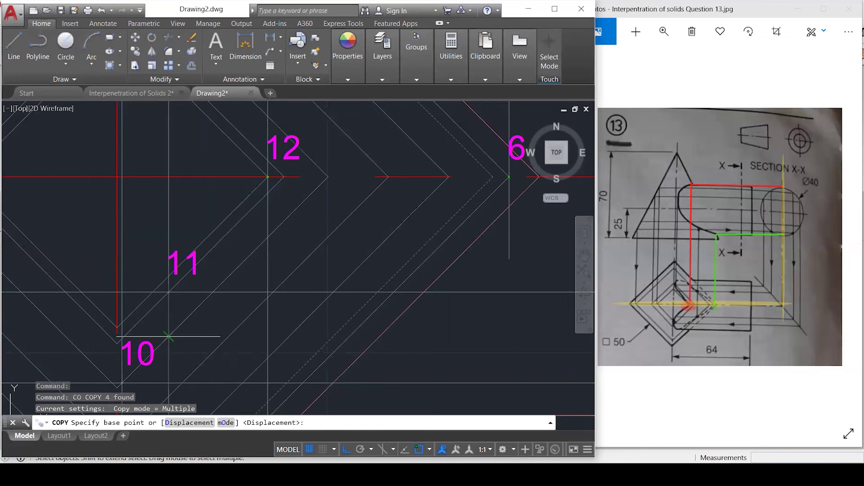
{"action": "left_click", "coordinate": [121, 384]}
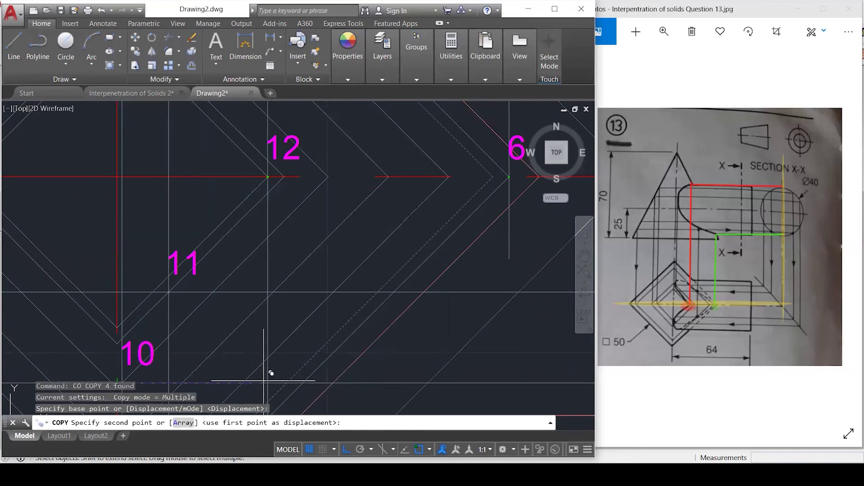
{"action": "key", "text": "Escape"}
{"action": "key", "text": "Escape"}
{"action": "key", "text": "Escape"}
Place points where the third square's right-hand edges cross the outermost horizontal projectors on both sides of the plan's centre line.
{"action": "type", "text": "poi"}
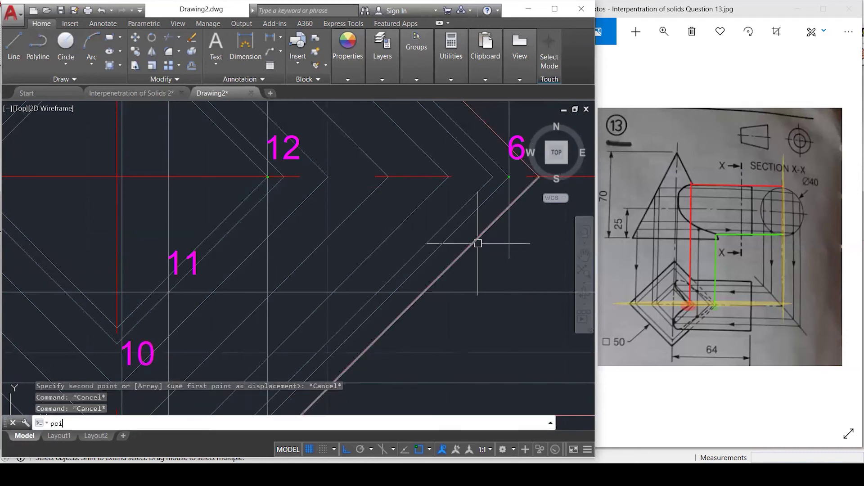
{"action": "key", "text": "Return"}
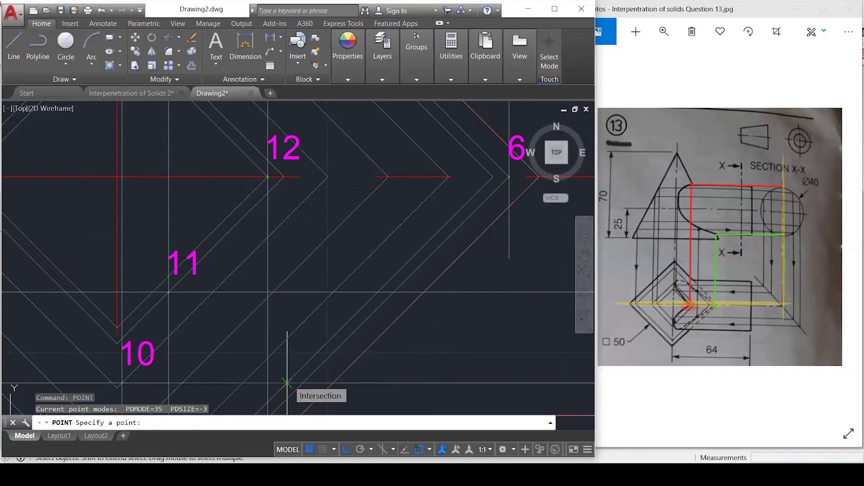
{"action": "left_click", "coordinate": [286, 383]}
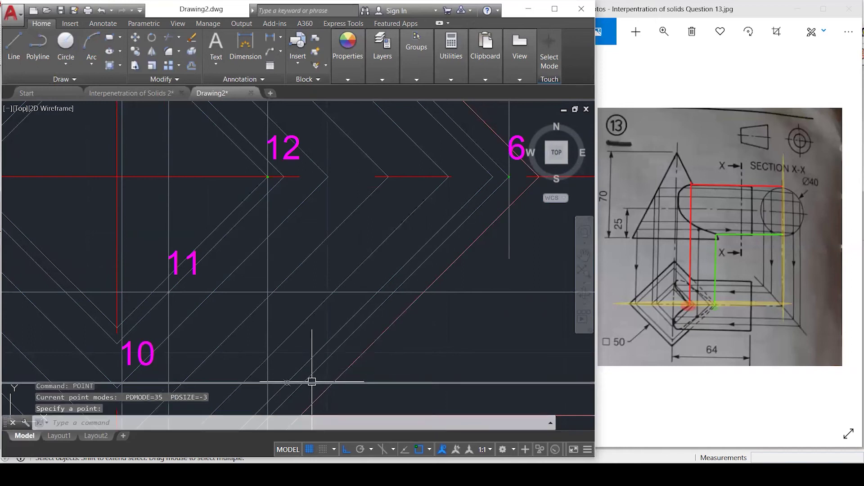
{"action": "scroll", "coordinate": [309, 376], "scroll_direction": "down", "scroll_amount": 4}
{"action": "scroll", "coordinate": [311, 194], "scroll_direction": "up", "scroll_amount": 2}
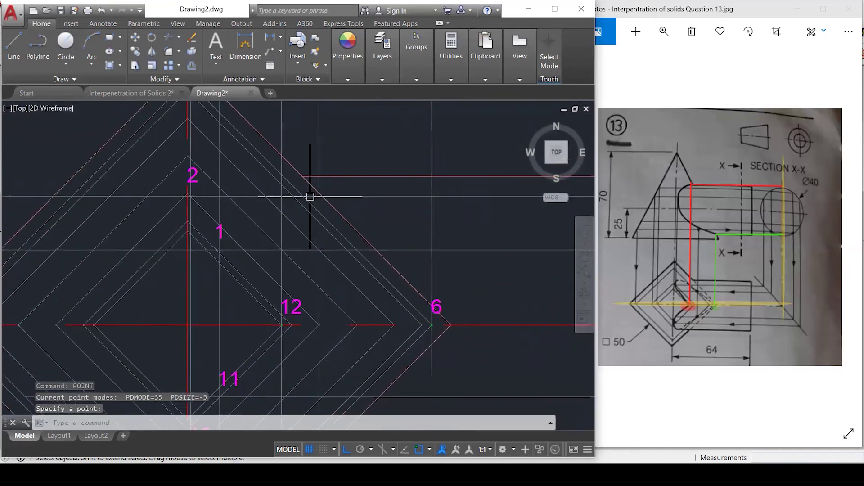
{"action": "key", "text": "Return"}
{"action": "left_click", "coordinate": [290, 196]}
Copy the label 10 in the plan to the two new points on the third square's right-hand edges.
{"action": "scroll", "coordinate": [359, 199], "scroll_direction": "down", "scroll_amount": 3}
{"action": "scroll", "coordinate": [332, 386], "scroll_direction": "up", "scroll_amount": 1}
{"action": "scroll", "coordinate": [332, 385], "scroll_direction": "up", "scroll_amount": 2}
{"action": "key", "text": "Escape"}
{"action": "type", "text": "co"}
{"action": "key", "text": "Return"}
{"action": "left_click", "coordinate": [223, 317]}
{"action": "key", "text": "Return"}
{"action": "left_click", "coordinate": [214, 332]}
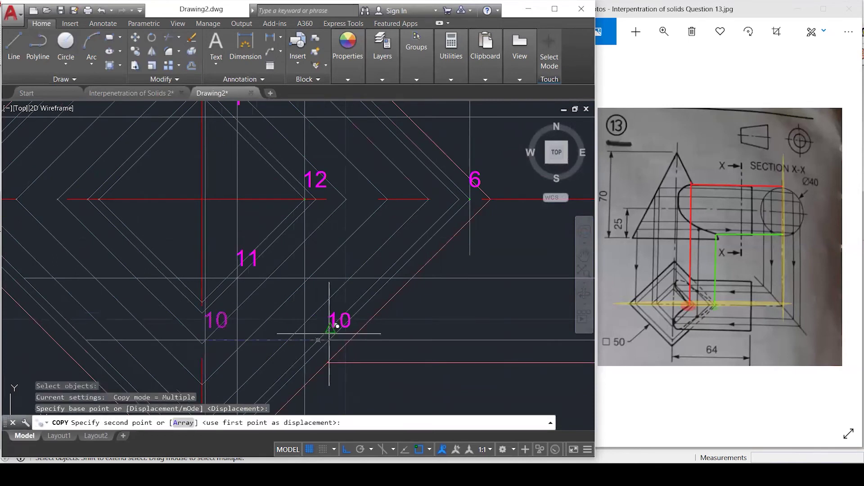
{"action": "left_click", "coordinate": [318, 339]}
{"action": "scroll", "coordinate": [320, 356], "scroll_direction": "down", "scroll_amount": 2}
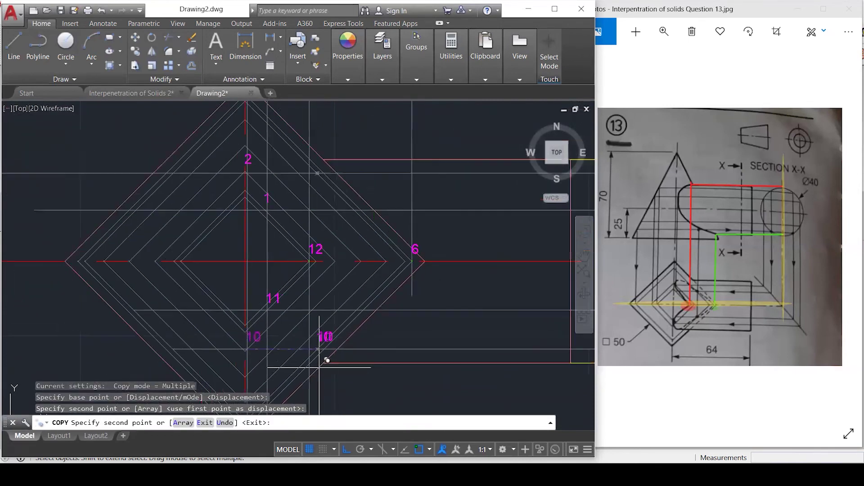
{"action": "left_click", "coordinate": [317, 170]}
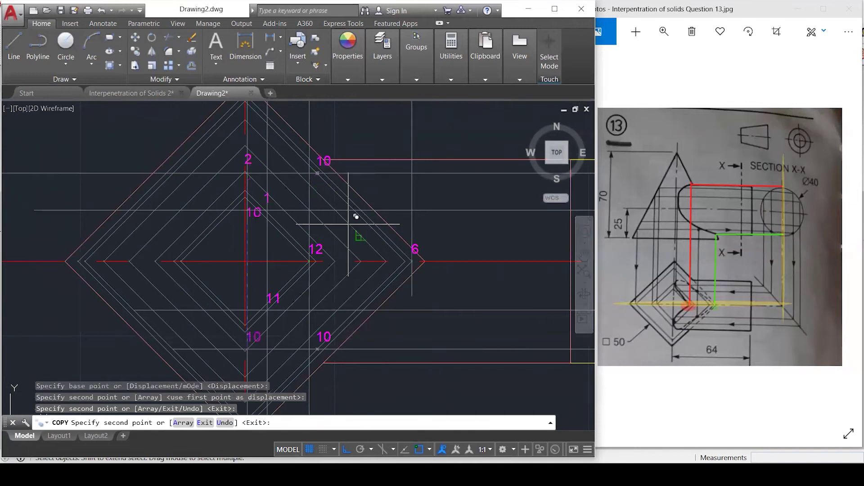
{"action": "key", "text": "Escape"}
{"action": "key", "text": "Escape"}
Change the copied label at the lower new point in the plan to 7.
{"action": "scroll", "coordinate": [325, 334], "scroll_direction": "up", "scroll_amount": 2}
{"action": "left_click", "coordinate": [325, 336]}
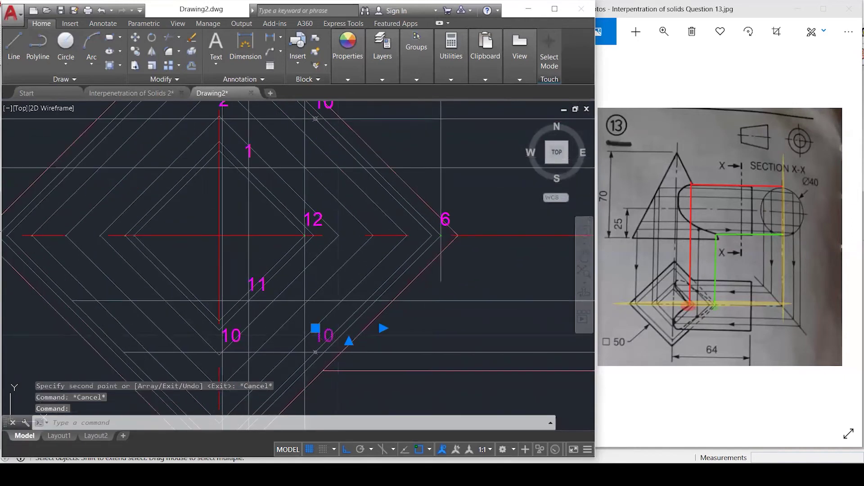
{"action": "double_click", "coordinate": [326, 336]}
{"action": "left_click_drag", "start_coordinate": [344, 333], "coordinate": [291, 333]}
{"action": "type", "text": "8"}
{"action": "left_click", "coordinate": [290, 332]}
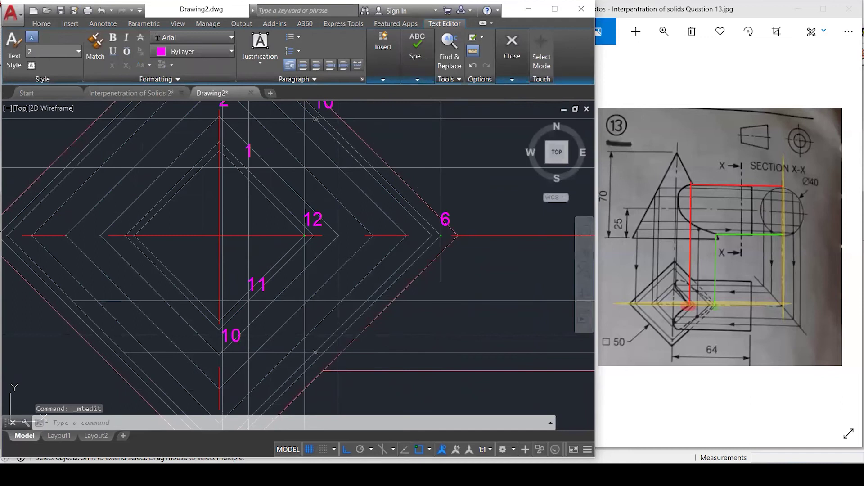
Highlight the vertical projector of circle points 1 and 5 and its horizontal continuation in the plan to examine its crossings with the squares.
{"action": "scroll", "coordinate": [226, 369], "scroll_direction": "down", "scroll_amount": 5}
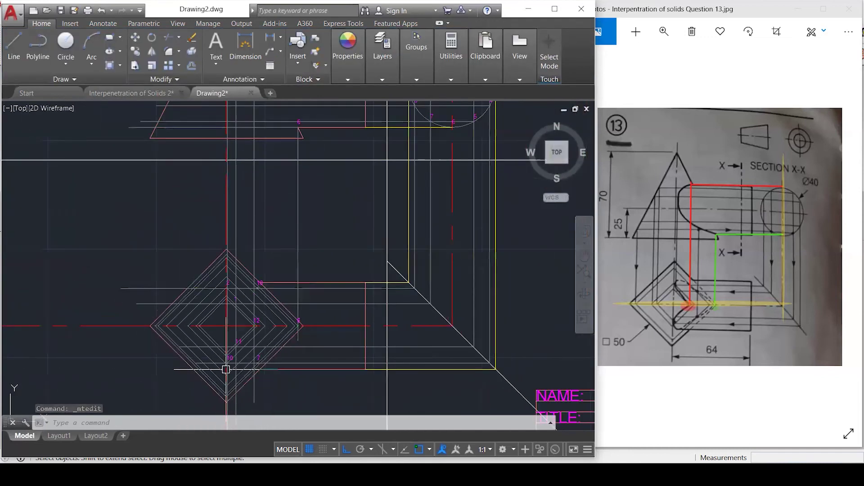
{"action": "scroll", "coordinate": [240, 377], "scroll_direction": "down", "scroll_amount": 2}
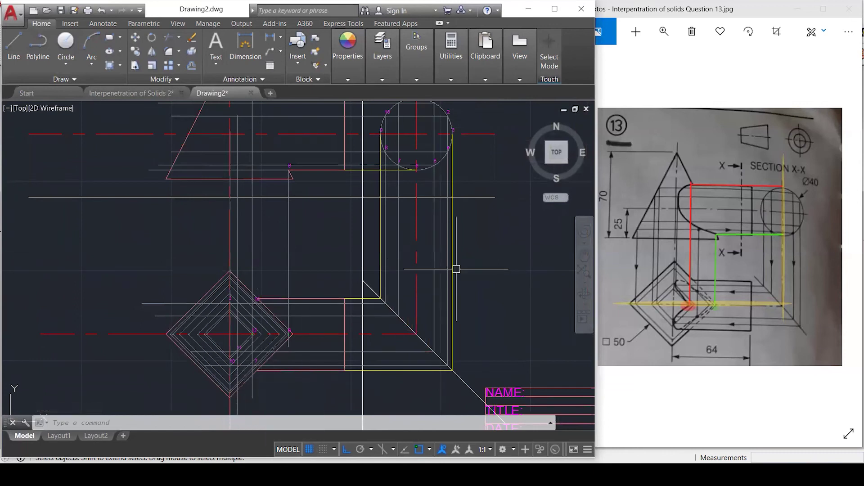
{"action": "left_click", "coordinate": [434, 288]}
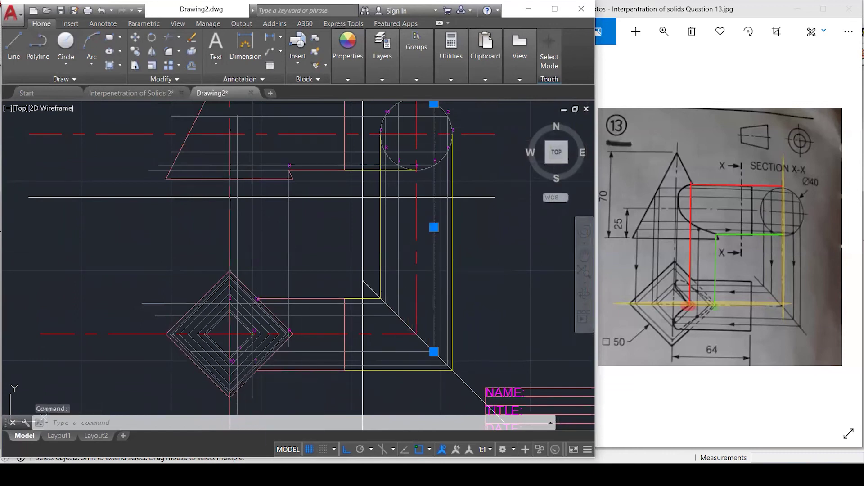
{"action": "left_click", "coordinate": [371, 351]}
{"action": "scroll", "coordinate": [265, 366], "scroll_direction": "up", "scroll_amount": 3}
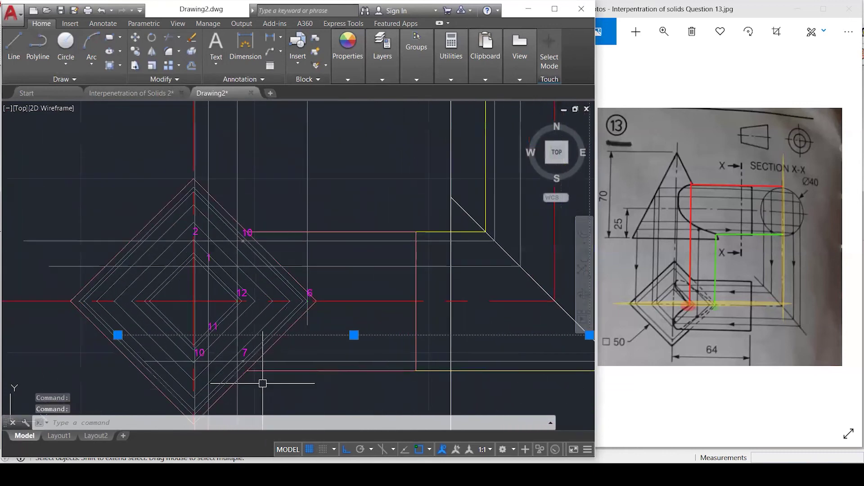
{"action": "scroll", "coordinate": [259, 378], "scroll_direction": "up", "scroll_amount": 5}
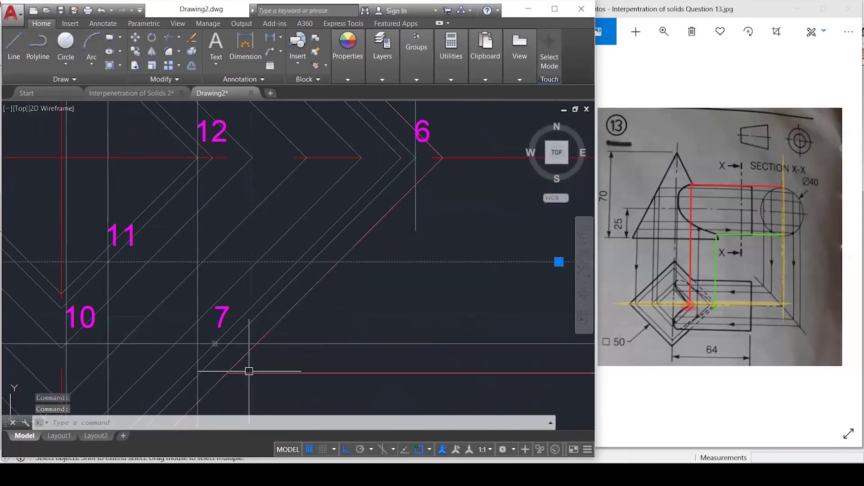
{"action": "type", "text": "co"}
{"action": "key", "text": "Return"}
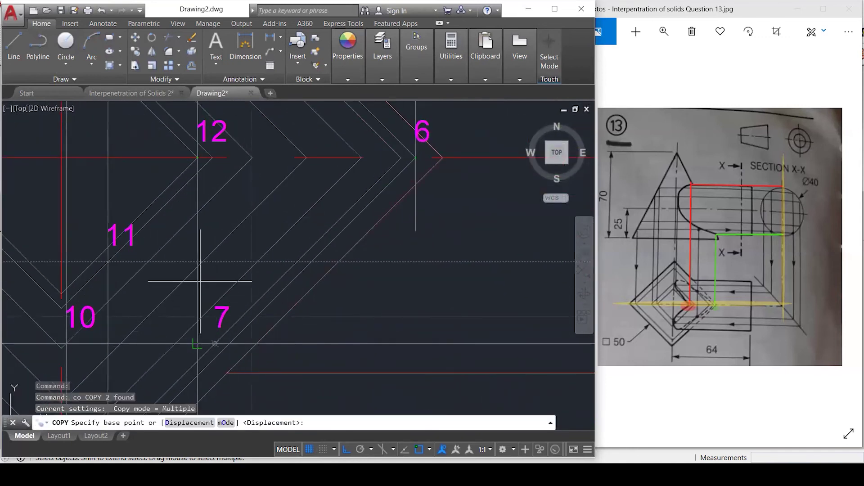
{"action": "key", "text": "Escape"}
Move label 7 and its point to where the inner horizontal projector below the plan's centre line crosses the third square's edge.
{"action": "type", "text": "m"}
{"action": "key", "text": "Return"}
{"action": "left_click", "coordinate": [189, 289]}
{"action": "left_click", "coordinate": [267, 366]}
{"action": "key", "text": "Return"}
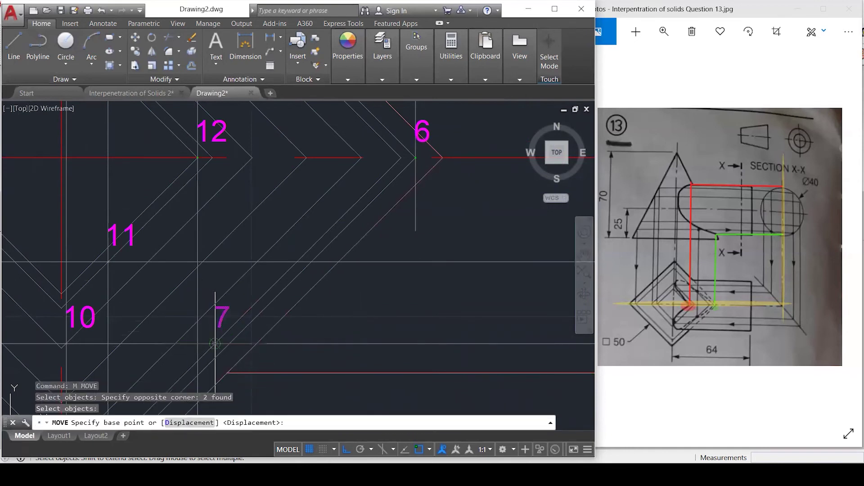
{"action": "left_click", "coordinate": [215, 343]}
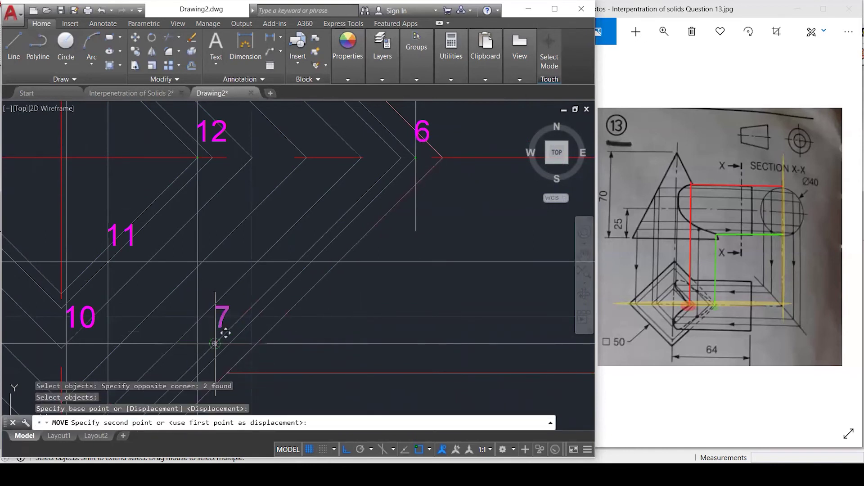
{"action": "left_click", "coordinate": [293, 260]}
{"action": "scroll", "coordinate": [275, 355], "scroll_direction": "down", "scroll_amount": 3}
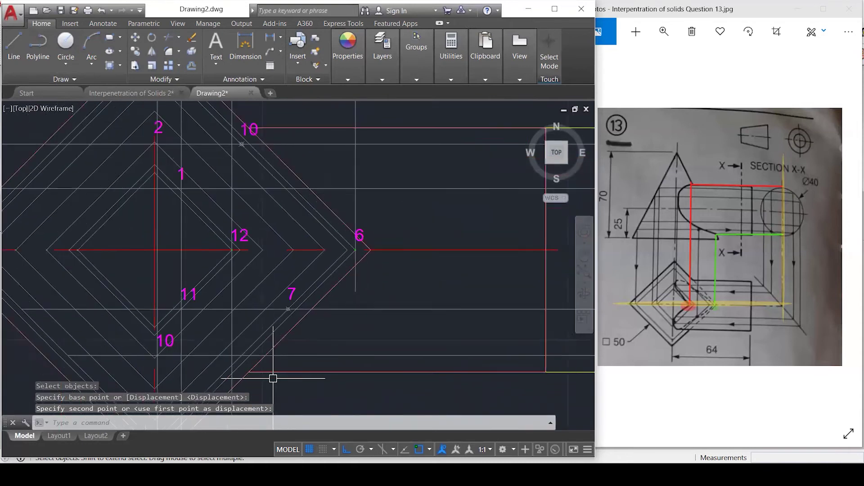
Move the point and copied label 10 above the centre line to the inner projector's crossing with the squares' right-hand edges.
{"action": "scroll", "coordinate": [252, 135], "scroll_direction": "up", "scroll_amount": 2}
{"action": "left_click", "coordinate": [233, 120]}
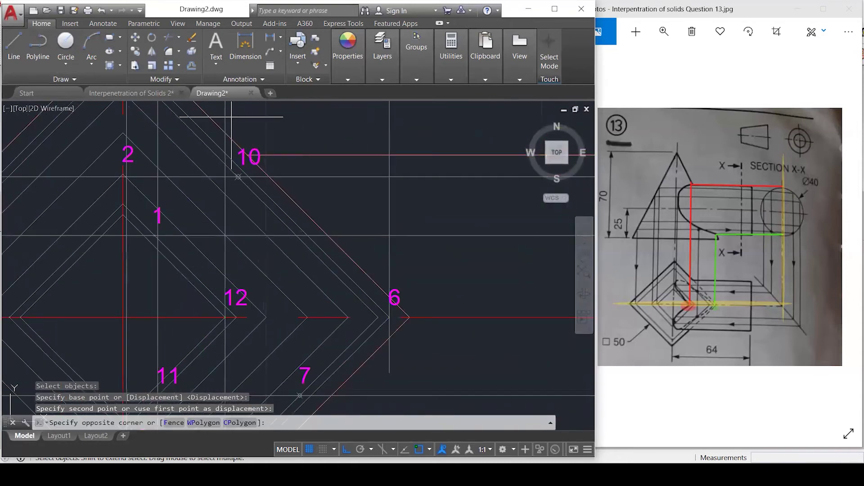
{"action": "left_click", "coordinate": [252, 182]}
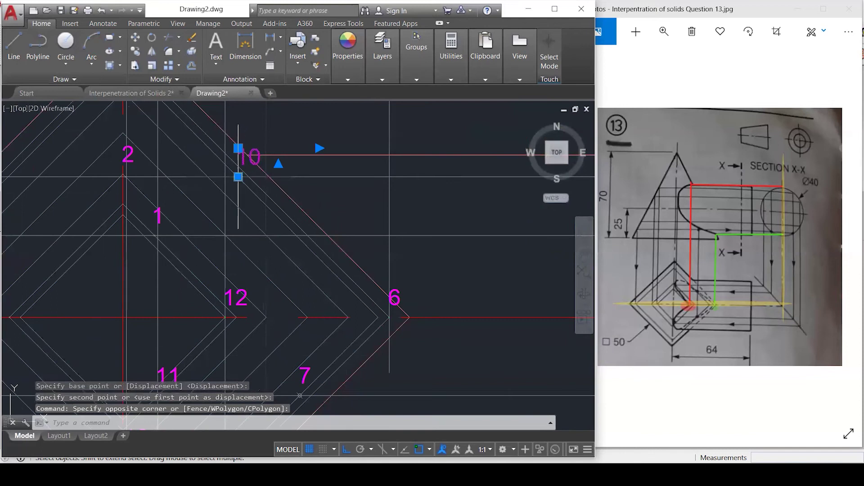
{"action": "left_click", "coordinate": [238, 177]}
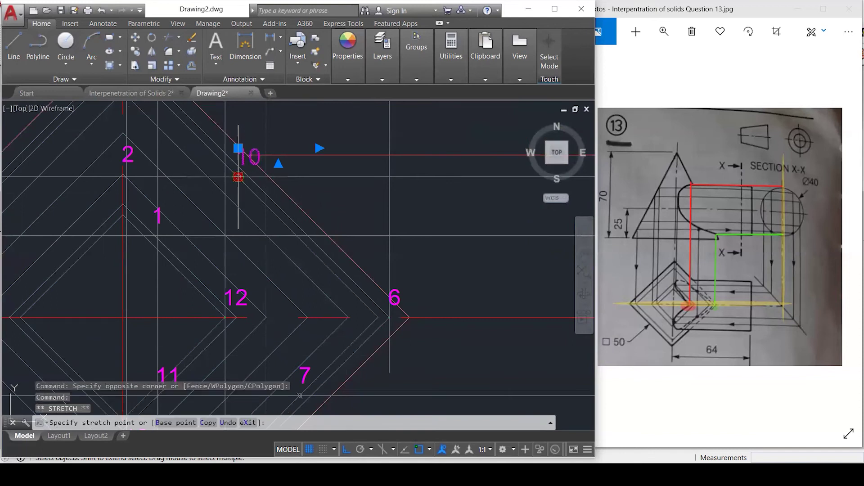
{"action": "left_click", "coordinate": [308, 235]}
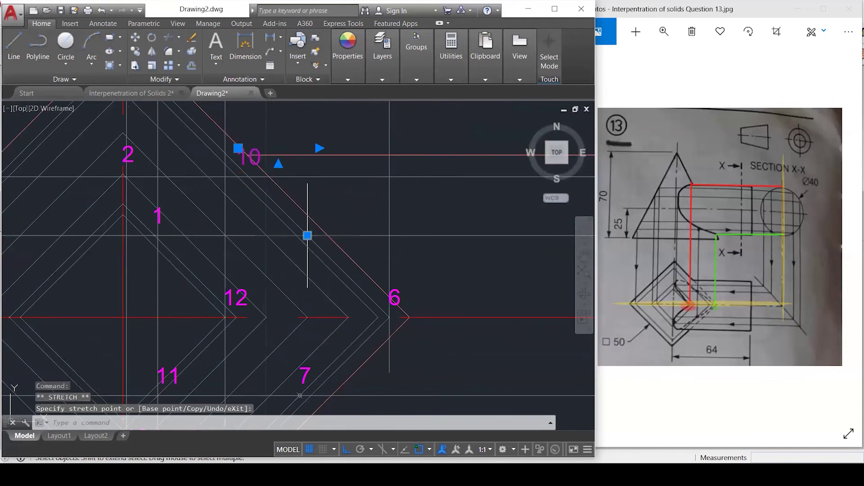
{"action": "left_click", "coordinate": [238, 148]}
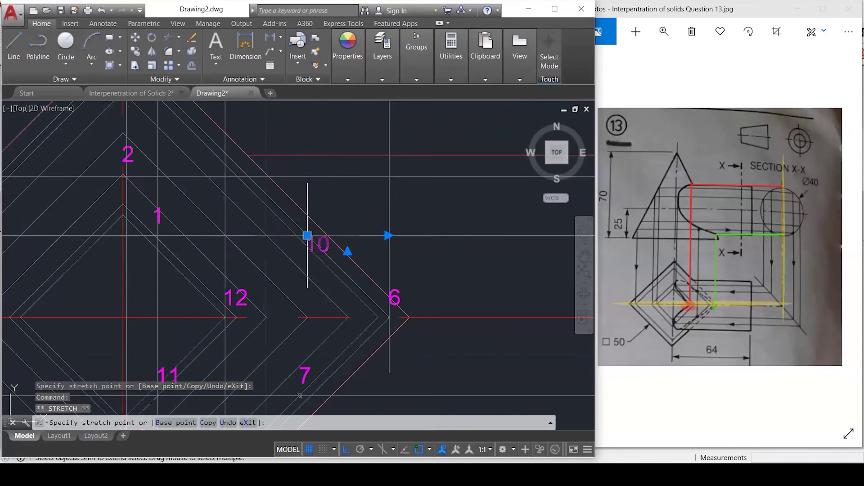
{"action": "left_click", "coordinate": [307, 235]}
{"action": "key", "text": "Escape"}
{"action": "key", "text": "Escape"}
{"action": "key", "text": "Escape"}
Change the label of the relocated upper point in the plan to 5.
{"action": "double_click", "coordinate": [326, 246]}
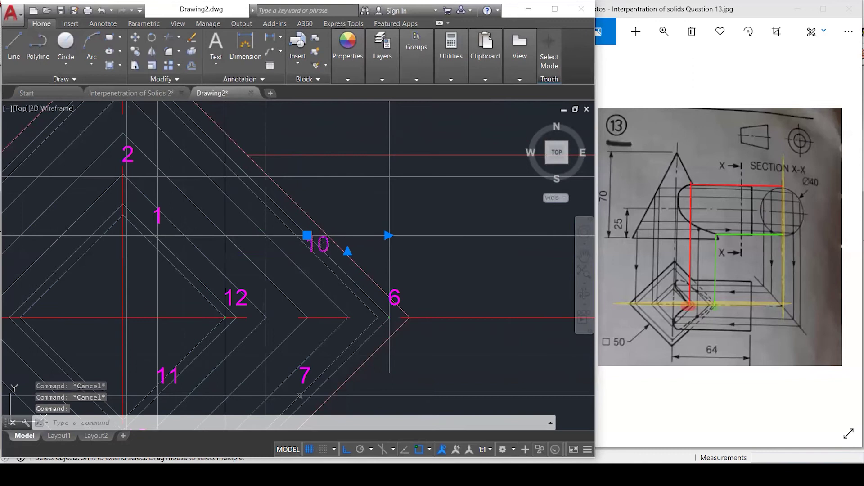
{"action": "type", "text": "5"}
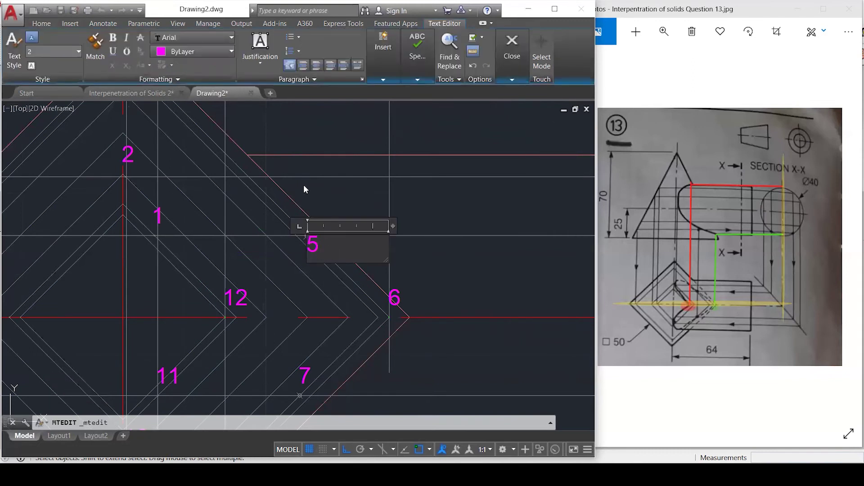
{"action": "key", "text": "Escape"}
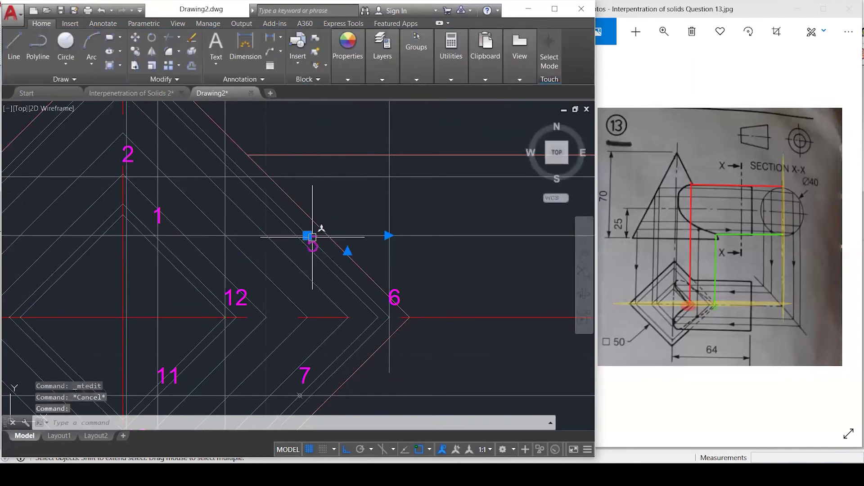
{"action": "left_click", "coordinate": [309, 236]}
{"action": "key", "text": "Escape"}
{"action": "key", "text": "Escape"}
{"action": "scroll", "coordinate": [363, 238], "scroll_direction": "down", "scroll_amount": 3}
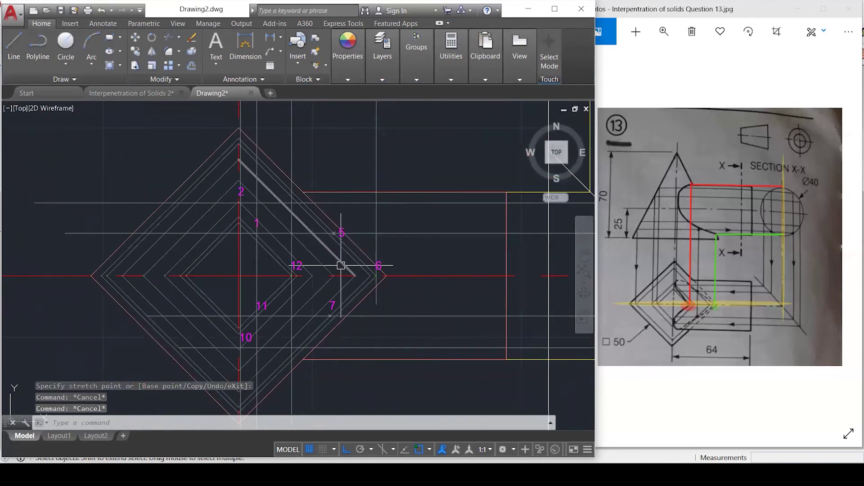
Highlight the vertical projectors of circle points 2, 4, 8 and 10 and their horizontal continuations to trace them into the plan.
{"action": "scroll", "coordinate": [234, 376], "scroll_direction": "down", "scroll_amount": 4}
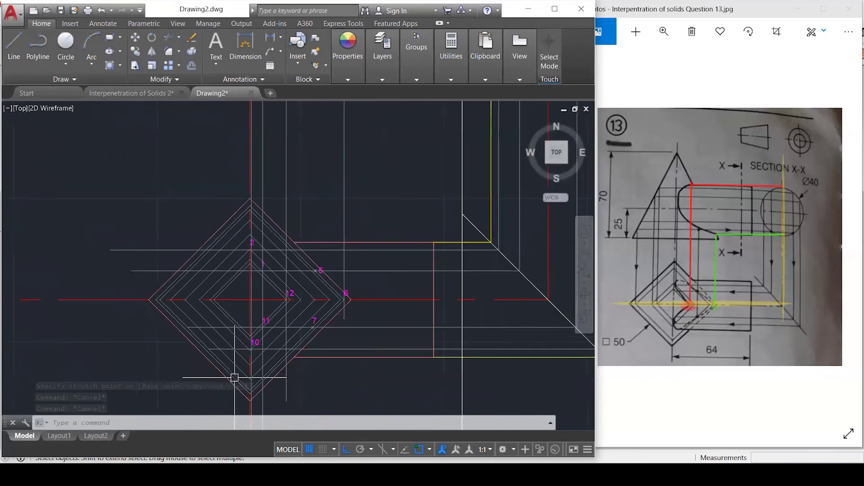
{"action": "scroll", "coordinate": [347, 305], "scroll_direction": "down", "scroll_amount": 1}
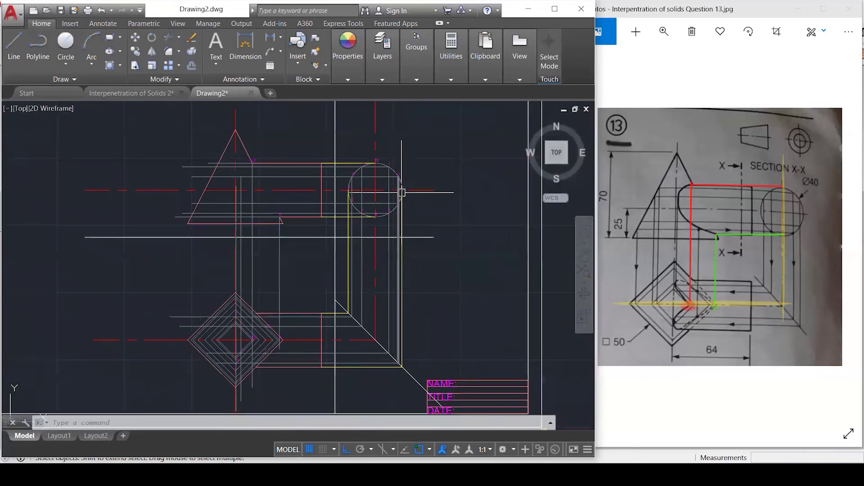
{"action": "scroll", "coordinate": [399, 232], "scroll_direction": "up", "scroll_amount": 5}
{"action": "left_click", "coordinate": [400, 242]}
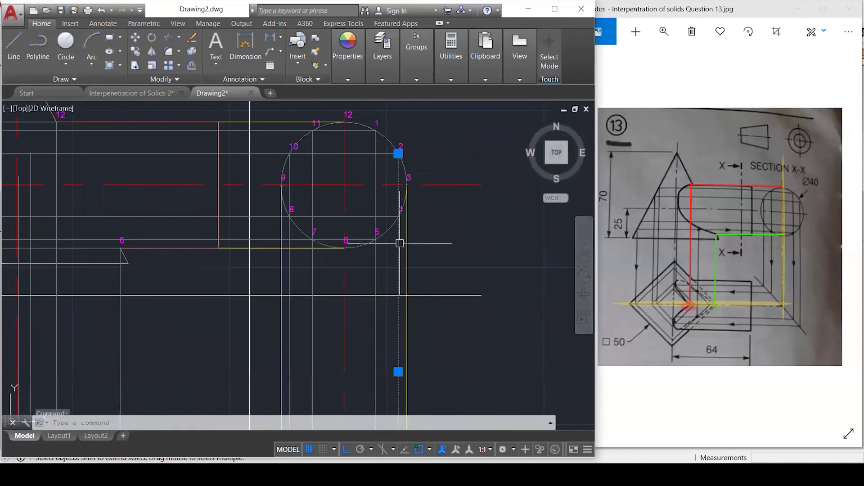
{"action": "left_click", "coordinate": [289, 272]}
{"action": "scroll", "coordinate": [380, 202], "scroll_direction": "down", "scroll_amount": 4}
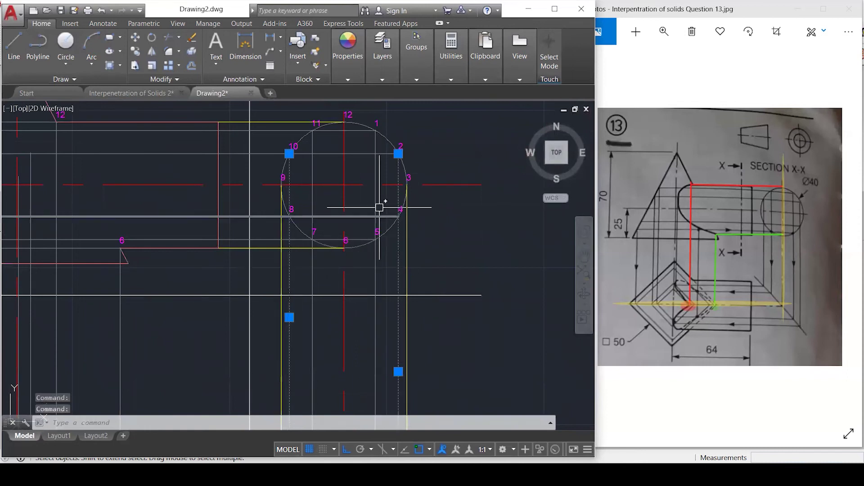
{"action": "scroll", "coordinate": [226, 358], "scroll_direction": "up", "scroll_amount": 1}
{"action": "scroll", "coordinate": [226, 358], "scroll_direction": "up", "scroll_amount": 2}
{"action": "scroll", "coordinate": [237, 347], "scroll_direction": "down", "scroll_amount": 1}
{"action": "scroll", "coordinate": [385, 286], "scroll_direction": "down", "scroll_amount": 1}
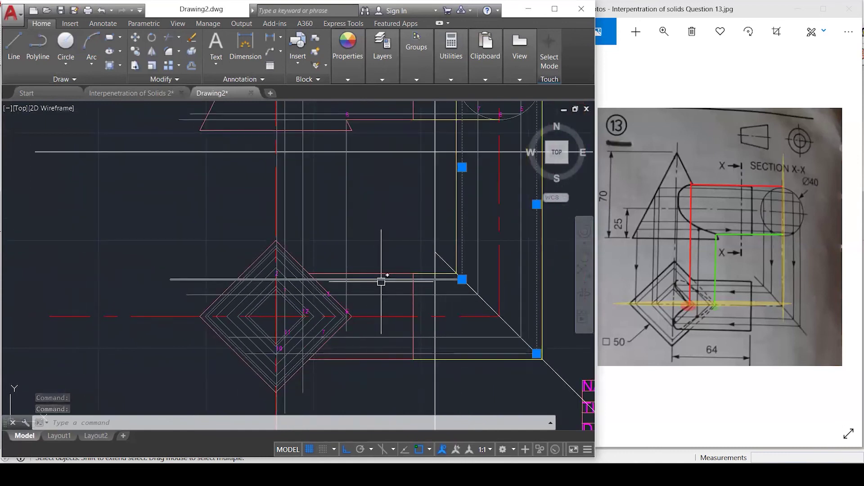
{"action": "left_click", "coordinate": [382, 280]}
{"action": "left_click", "coordinate": [351, 352]}
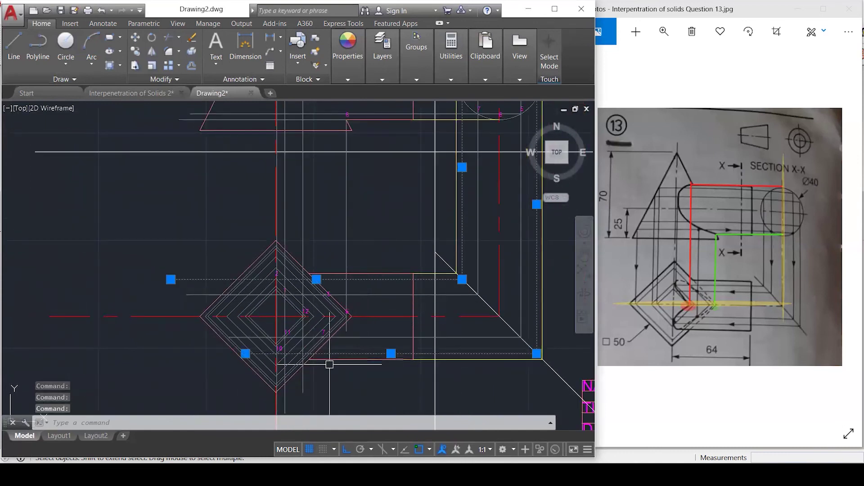
Highlight the right-hand edges of the next square inside point 7's square to examine their crossings with the outer projectors.
{"action": "scroll", "coordinate": [315, 349], "scroll_direction": "up", "scroll_amount": 4}
{"action": "scroll", "coordinate": [315, 349], "scroll_direction": "up", "scroll_amount": 2}
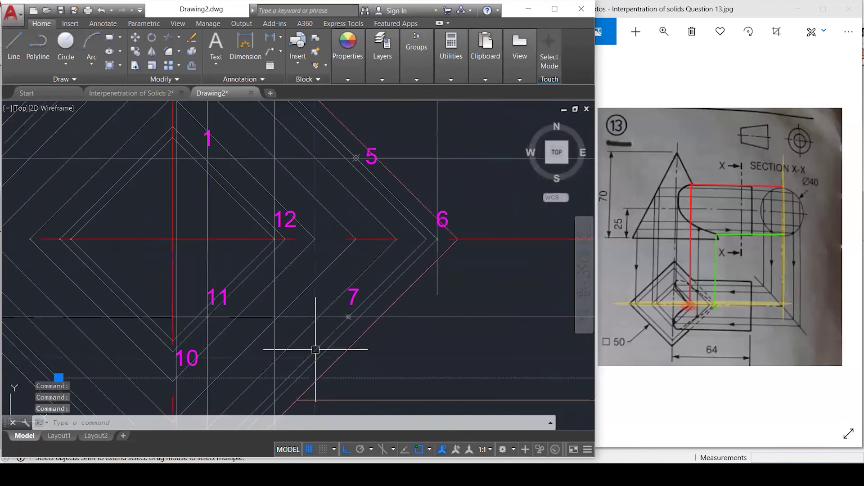
{"action": "left_click", "coordinate": [265, 367]}
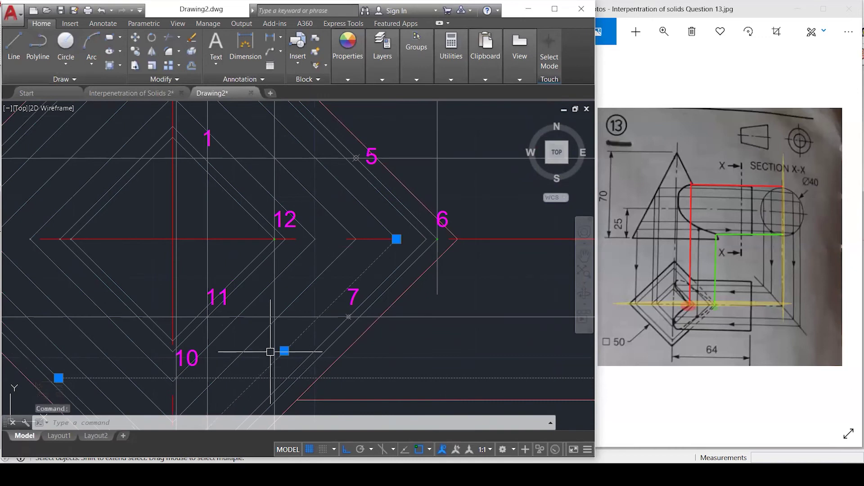
{"action": "left_click", "coordinate": [355, 201]}
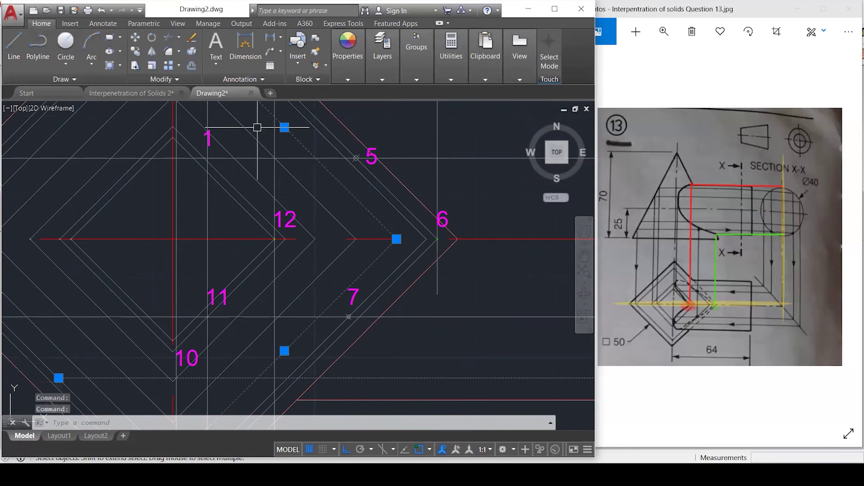
{"action": "scroll", "coordinate": [284, 252], "scroll_direction": "down", "scroll_amount": 2}
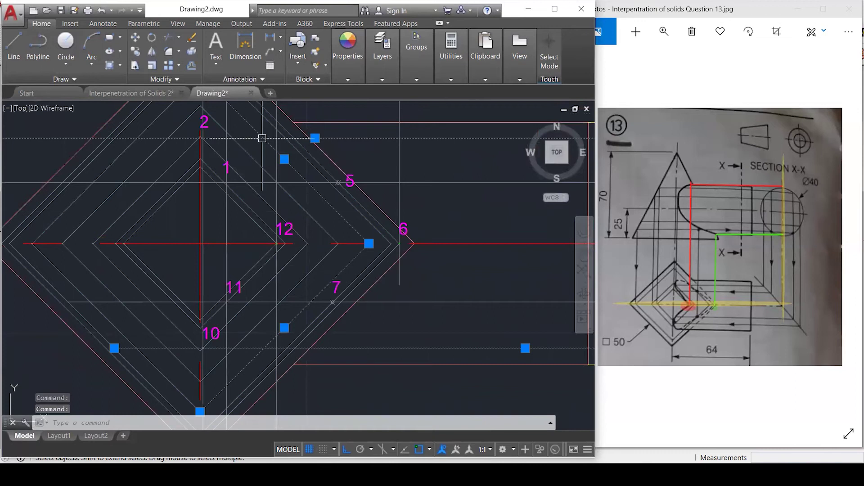
Place points where that square's right-hand edges cross the outer horizontal projectors above and below the plan's centre line.
{"action": "type", "text": "poi"}
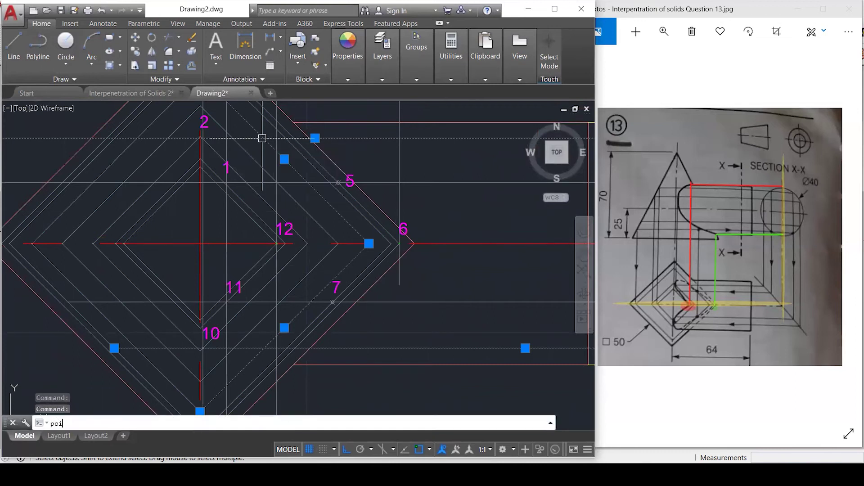
{"action": "key", "text": "Return"}
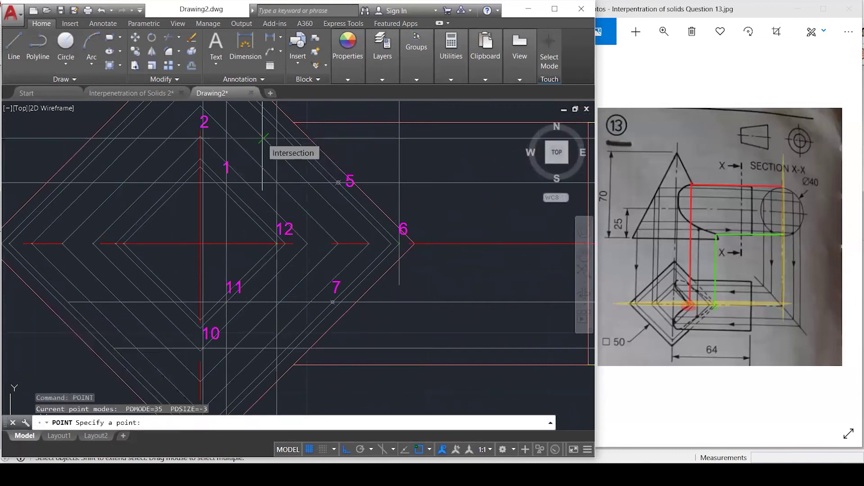
{"action": "left_click", "coordinate": [263, 138]}
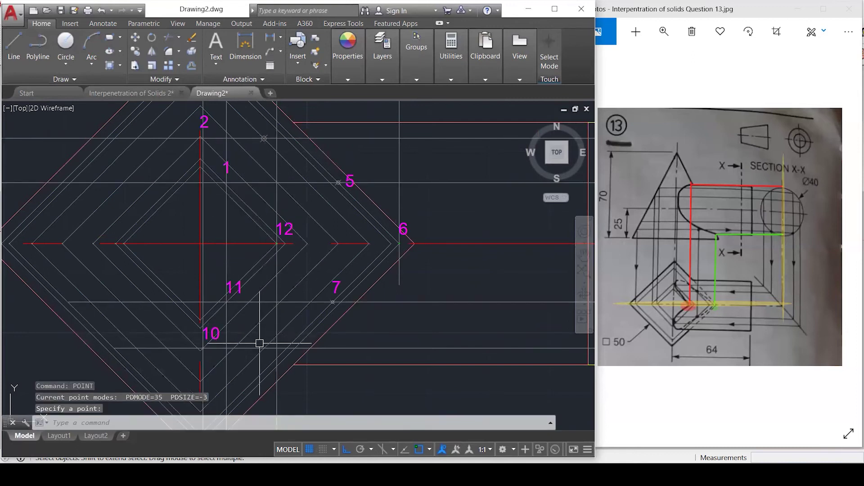
{"action": "key", "text": "Return"}
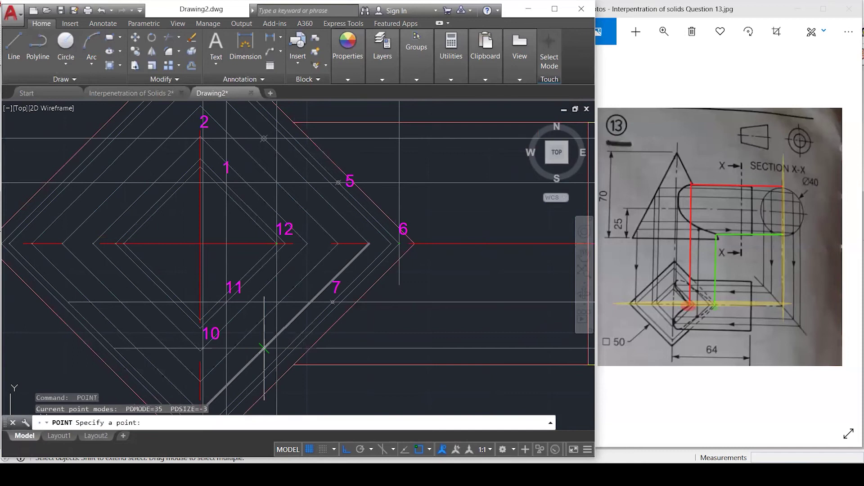
{"action": "left_click", "coordinate": [263, 347]}
{"action": "key", "text": "Escape"}
{"action": "key", "text": "Escape"}
{"action": "key", "text": "Escape"}
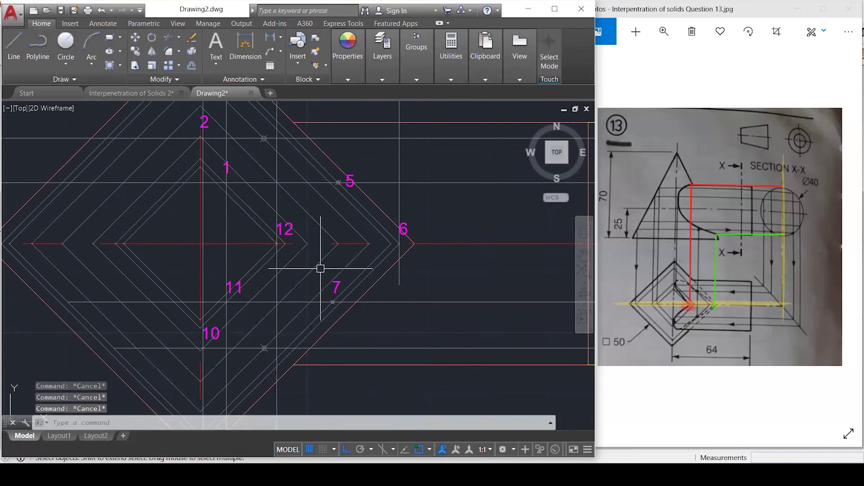
Copy label 5 in the plan to the new point on the upper outer projector.
{"action": "type", "text": "co"}
{"action": "key", "text": "Return"}
{"action": "left_click", "coordinate": [352, 172]}
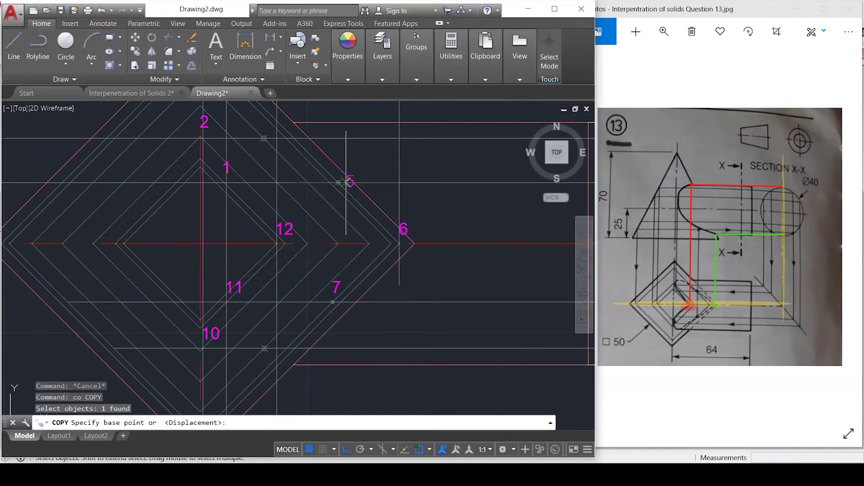
{"action": "left_click", "coordinate": [338, 182]}
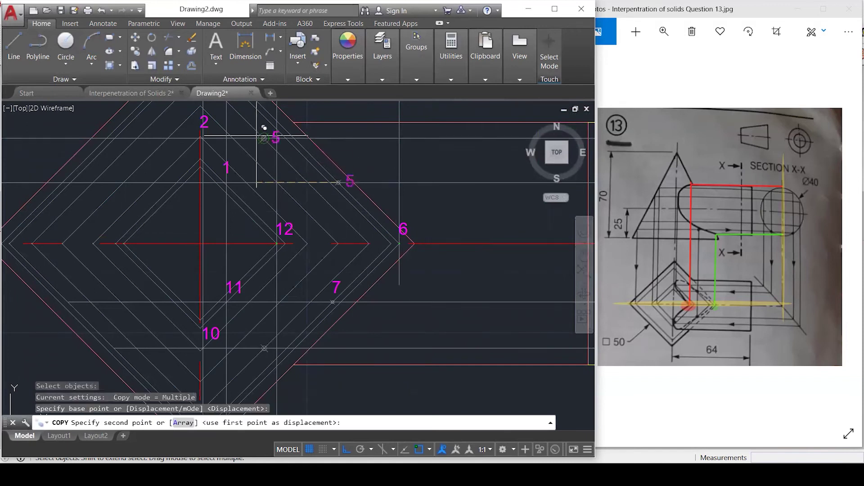
{"action": "left_click", "coordinate": [263, 138]}
{"action": "key", "text": "Escape"}
{"action": "key", "text": "Escape"}
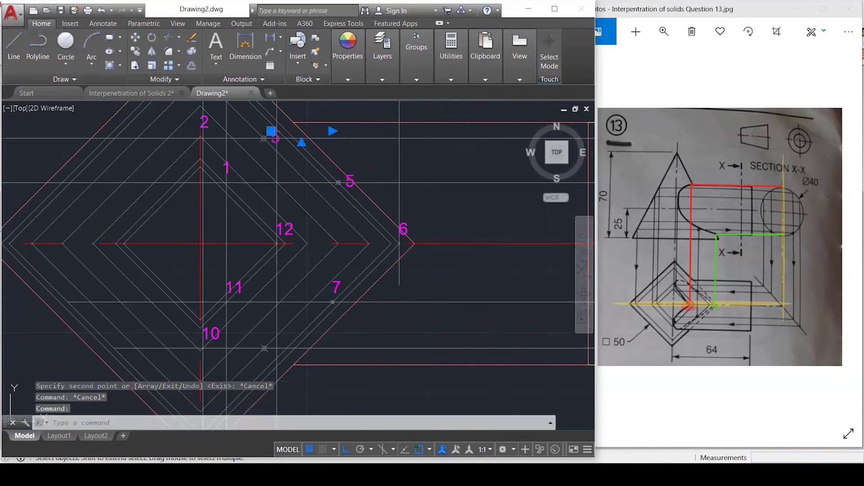
Change the copied label at the upper new point in the plan to 4.
{"action": "double_click", "coordinate": [288, 139]}
{"action": "left_click_drag", "start_coordinate": [289, 143], "coordinate": [259, 135]}
{"action": "type", "text": "4"}
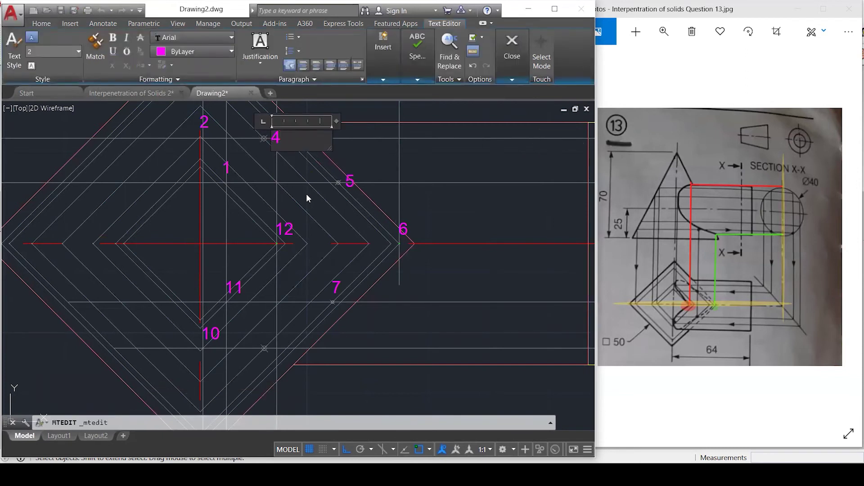
{"action": "left_click", "coordinate": [306, 193]}
{"action": "key", "text": "Escape"}
{"action": "key", "text": "Escape"}
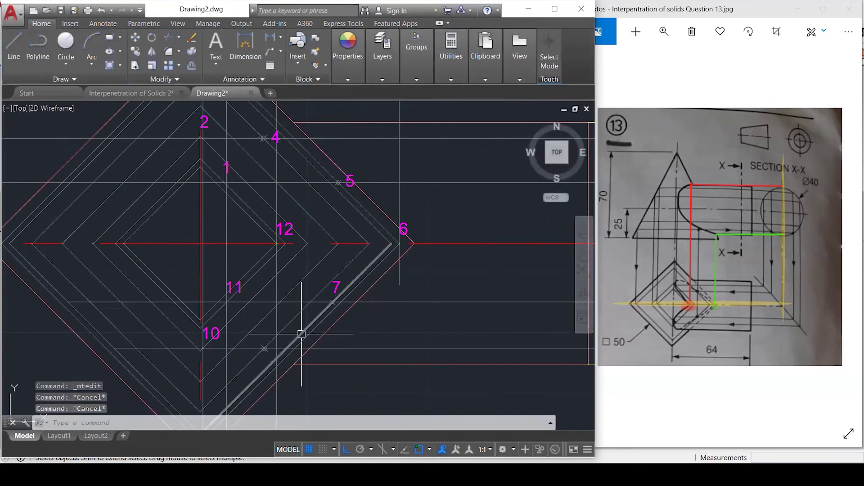
Copy label 7 in the plan to the new point on the lower outer projector.
{"action": "type", "text": "co"}
{"action": "key", "text": "Return"}
{"action": "left_click", "coordinate": [335, 287]}
{"action": "key", "text": "Return"}
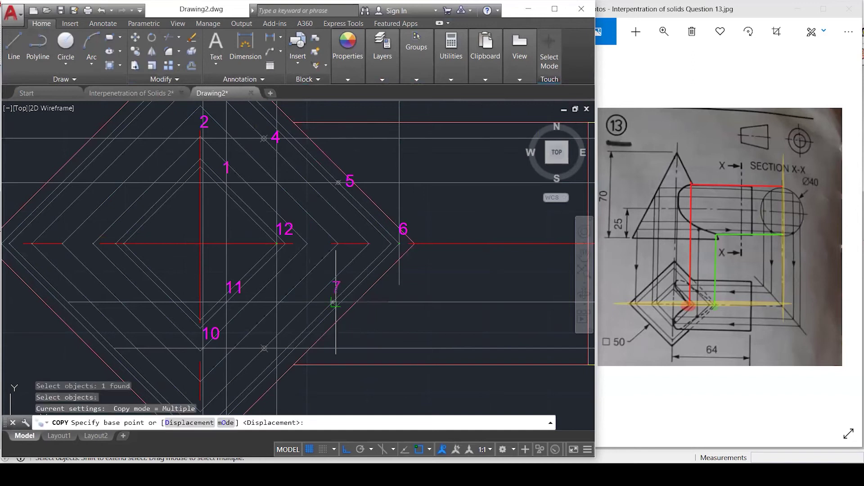
{"action": "left_click", "coordinate": [332, 303]}
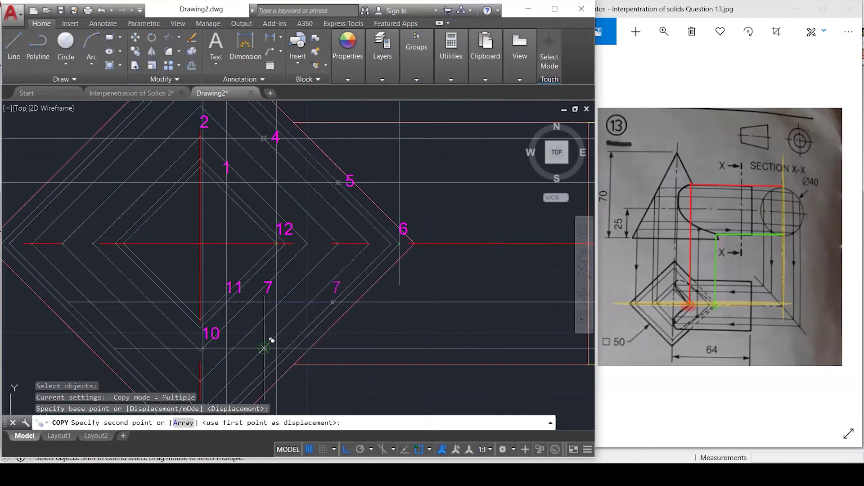
{"action": "left_click", "coordinate": [264, 348]}
{"action": "key", "text": "Escape"}
{"action": "key", "text": "Escape"}
Change the copied label at the lower new point in the plan to 8.
{"action": "left_click", "coordinate": [270, 332]}
{"action": "double_click", "coordinate": [270, 332]}
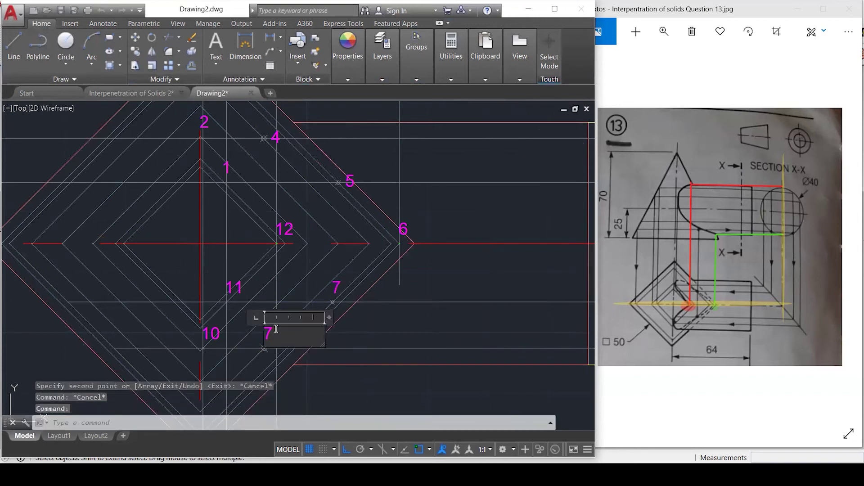
{"action": "type", "text": "8"}
{"action": "left_click", "coordinate": [253, 329]}
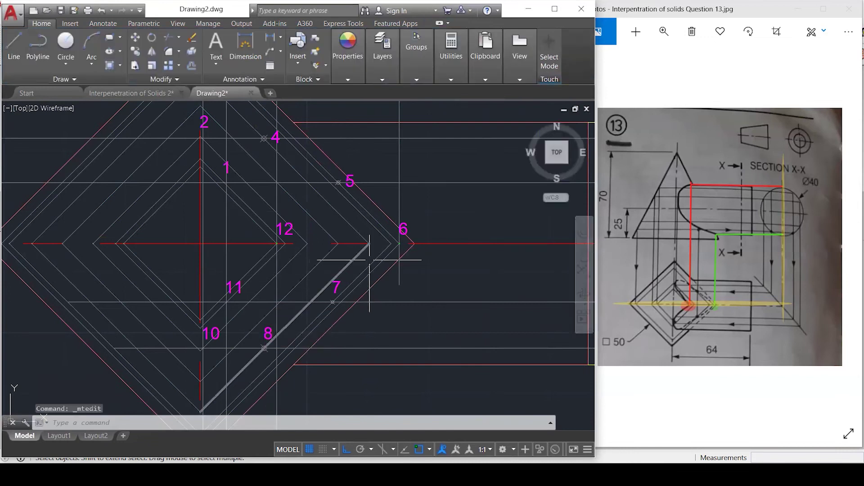
Trace the projectors from circle points 3 and 9, and stretch the cylinder's upper edge in the plan leftwards across the pyramid's squares.
{"action": "scroll", "coordinate": [366, 306], "scroll_direction": "down", "scroll_amount": 1}
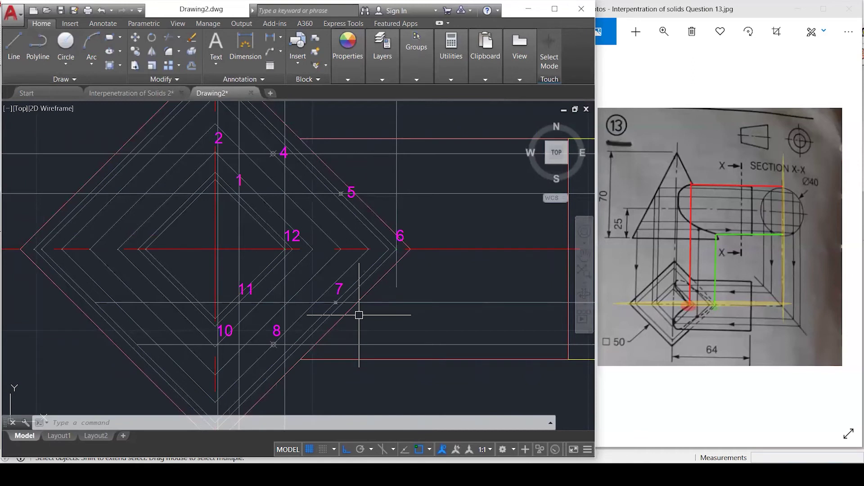
{"action": "scroll", "coordinate": [259, 360], "scroll_direction": "down", "scroll_amount": 5}
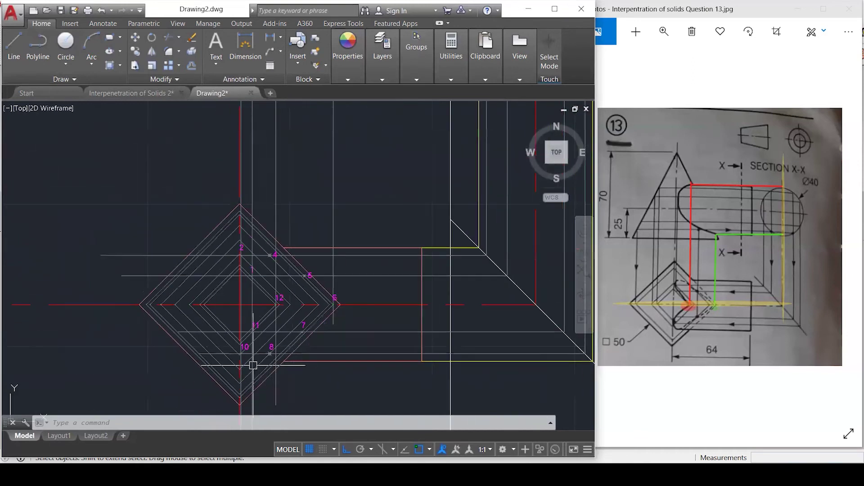
{"action": "scroll", "coordinate": [407, 152], "scroll_direction": "up", "scroll_amount": 2}
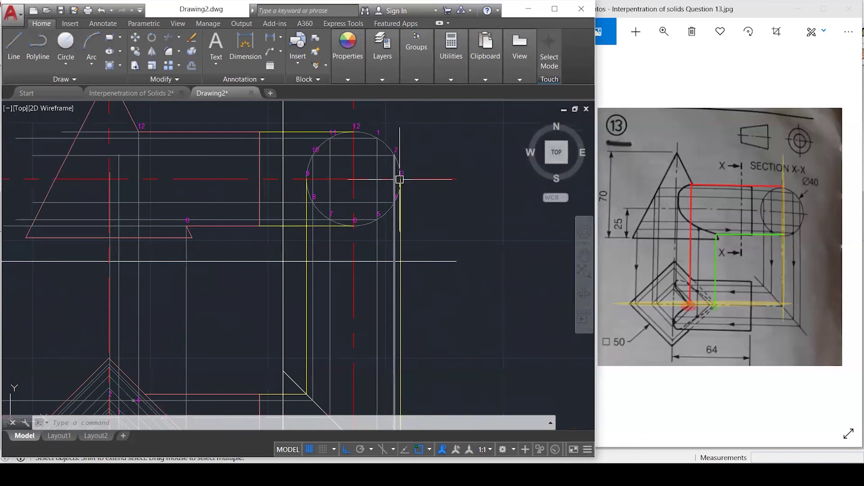
{"action": "left_click", "coordinate": [402, 219]}
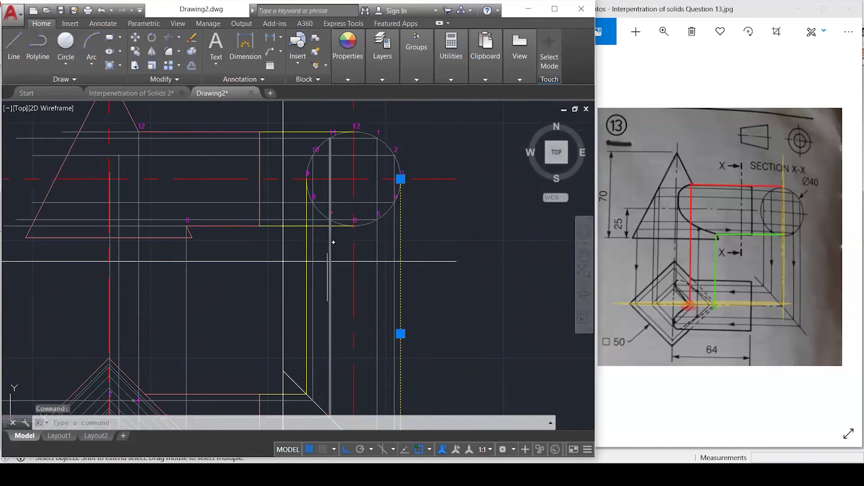
{"action": "left_click", "coordinate": [309, 246]}
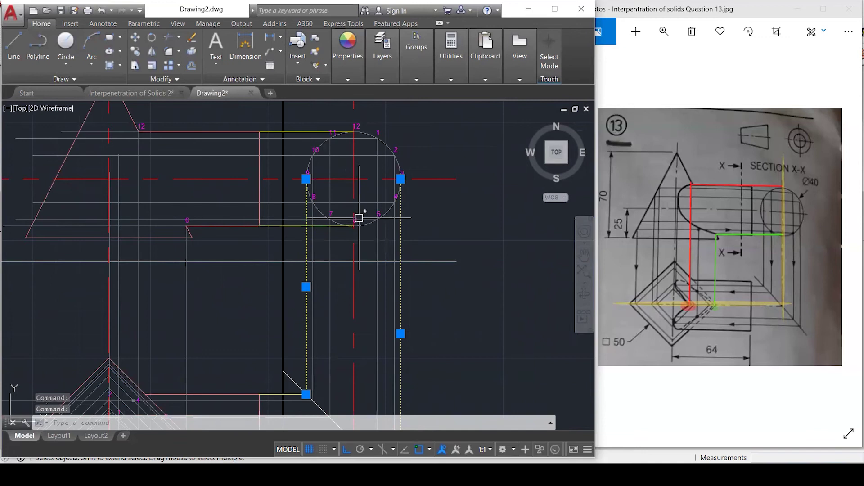
{"action": "scroll", "coordinate": [361, 217], "scroll_direction": "down", "scroll_amount": 2}
{"action": "scroll", "coordinate": [245, 331], "scroll_direction": "up", "scroll_amount": 3}
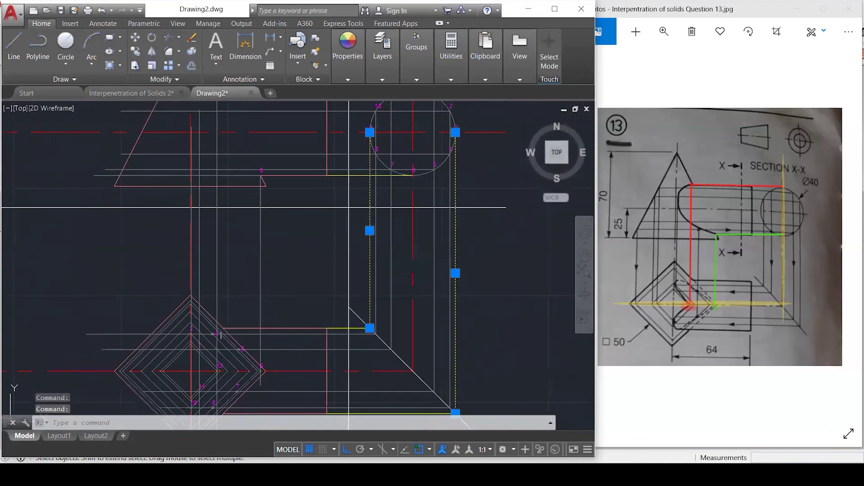
{"action": "left_click", "coordinate": [234, 327]}
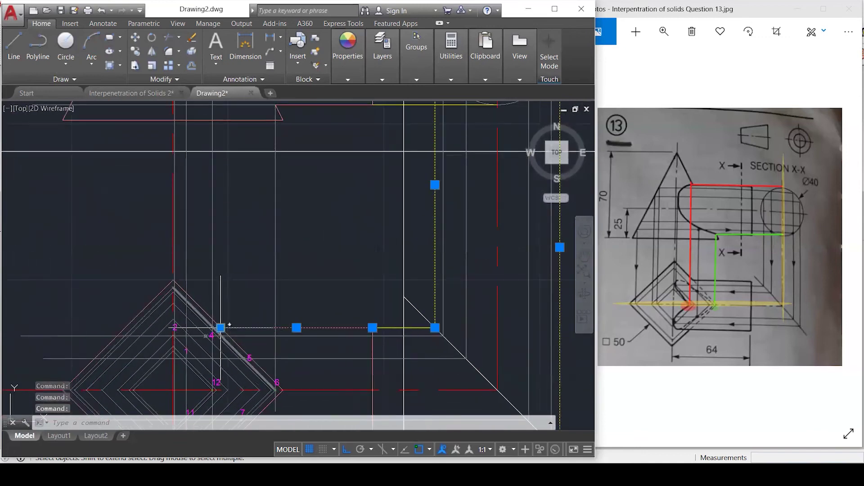
{"action": "mouse_move", "coordinate": [221, 328]}
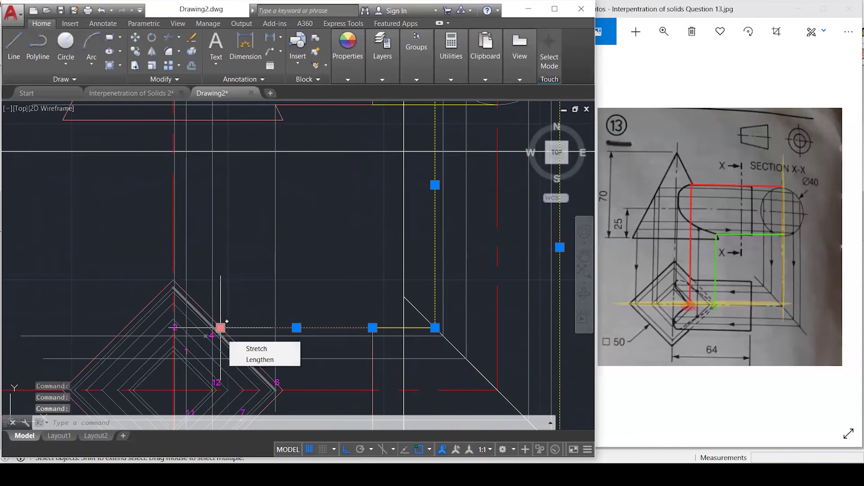
{"action": "left_click", "coordinate": [220, 327]}
{"action": "left_click", "coordinate": [104, 313]}
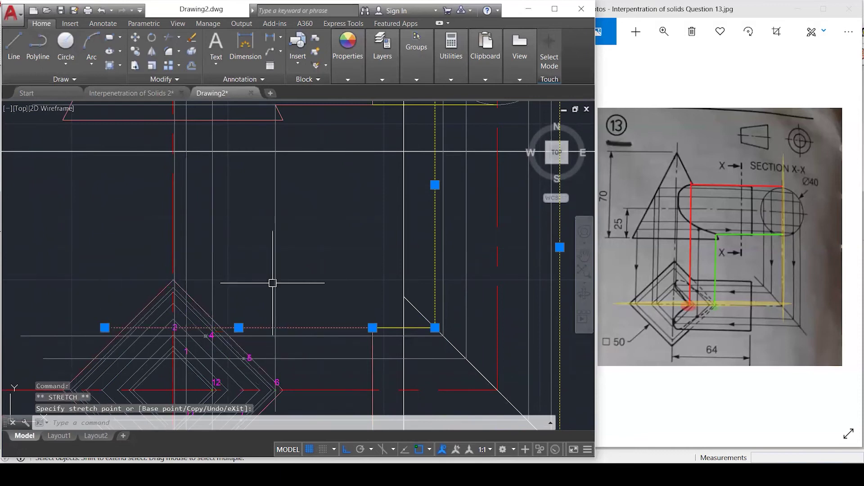
Stretch the cylinder's lower edge in the plan leftwards across the pyramid's squares and clear the selection.
{"action": "scroll", "coordinate": [387, 253], "scroll_direction": "down", "scroll_amount": 9}
{"action": "scroll", "coordinate": [345, 360], "scroll_direction": "up", "scroll_amount": 5}
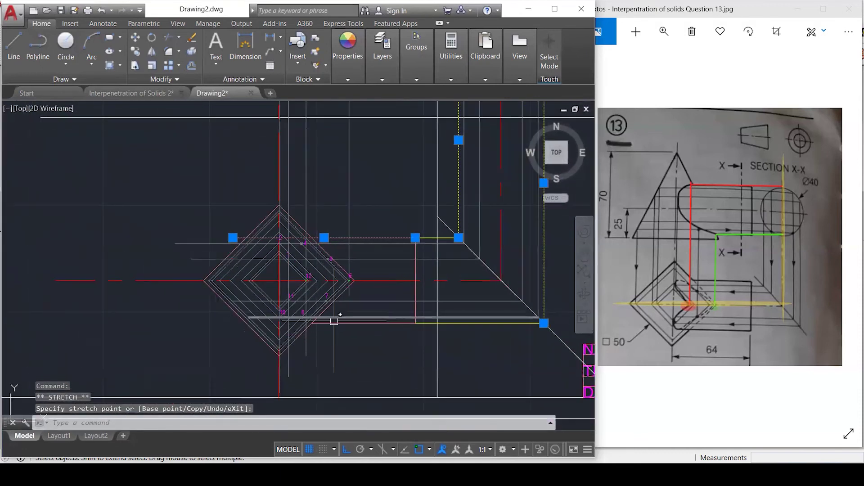
{"action": "left_click", "coordinate": [329, 324]}
{"action": "left_click", "coordinate": [312, 323]}
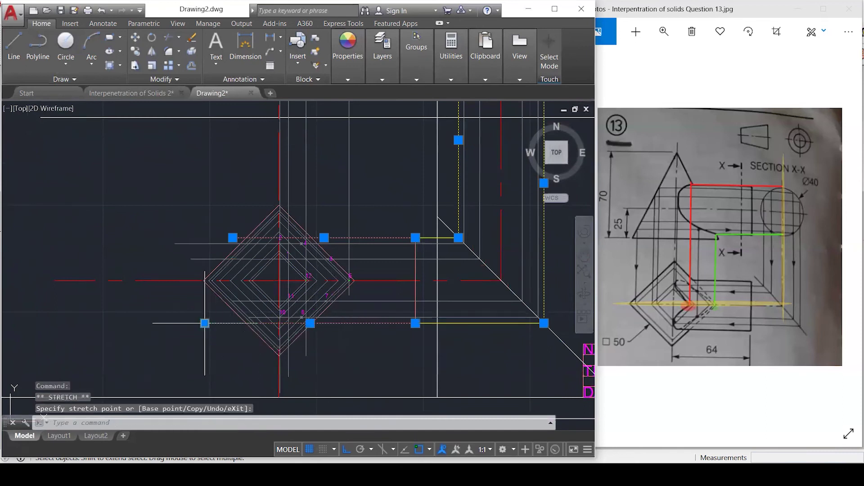
{"action": "scroll", "coordinate": [216, 315], "scroll_direction": "up", "scroll_amount": 2}
{"action": "key", "text": "Escape"}
{"action": "key", "text": "Escape"}
{"action": "key", "text": "Escape"}
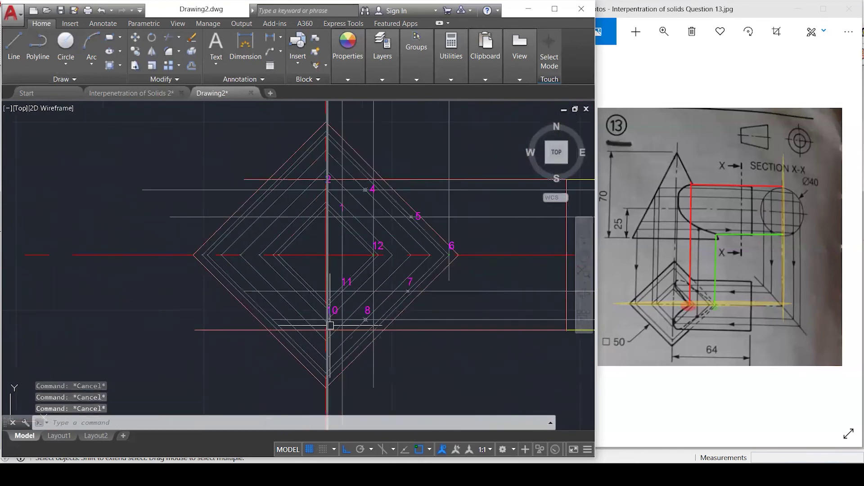
Examine the two extended cylinder edges, the front view's horizontal centre line and the matching square in the plan to locate point 3.
{"action": "scroll", "coordinate": [335, 337], "scroll_direction": "up", "scroll_amount": 3}
{"action": "left_click", "coordinate": [439, 330]}
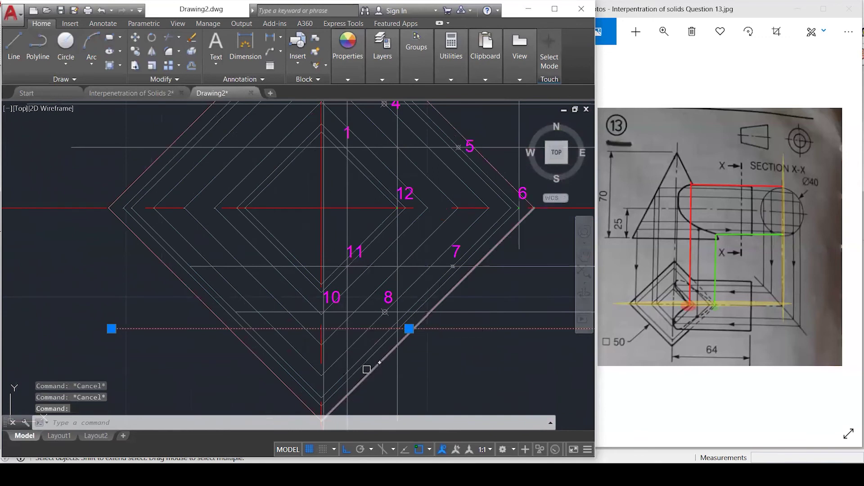
{"action": "scroll", "coordinate": [279, 315], "scroll_direction": "down", "scroll_amount": 2}
{"action": "left_click", "coordinate": [366, 174]}
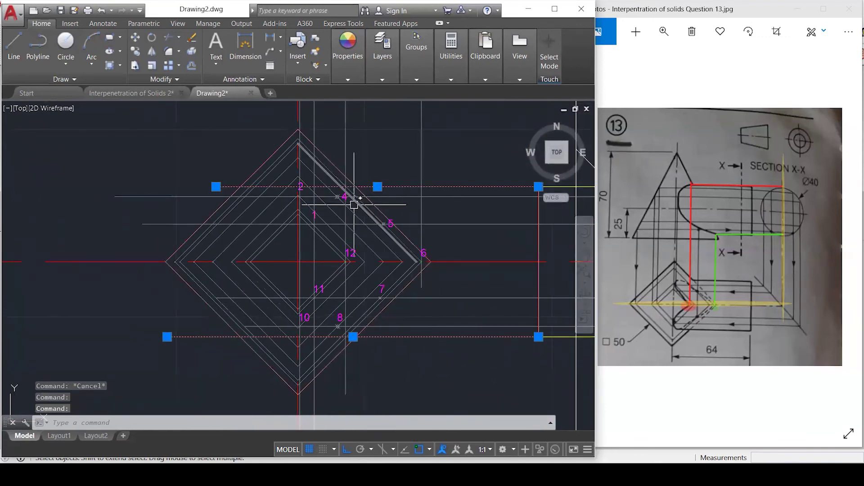
{"action": "scroll", "coordinate": [340, 237], "scroll_direction": "down", "scroll_amount": 2}
{"action": "scroll", "coordinate": [329, 258], "scroll_direction": "down", "scroll_amount": 4}
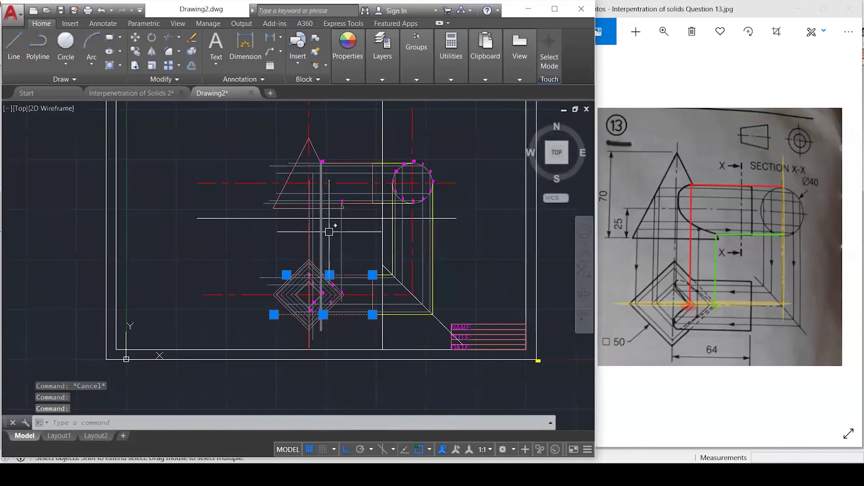
{"action": "scroll", "coordinate": [320, 172], "scroll_direction": "up", "scroll_amount": 4}
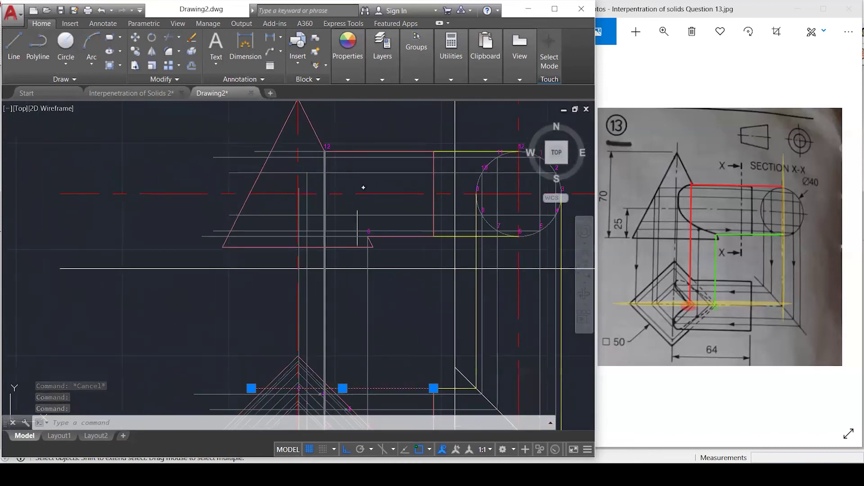
{"action": "left_click", "coordinate": [360, 194]}
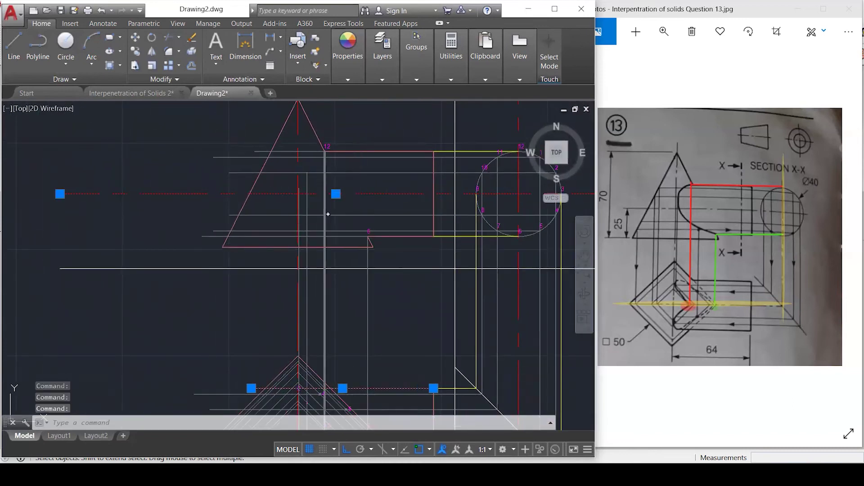
{"action": "mouse_move", "coordinate": [297, 196]}
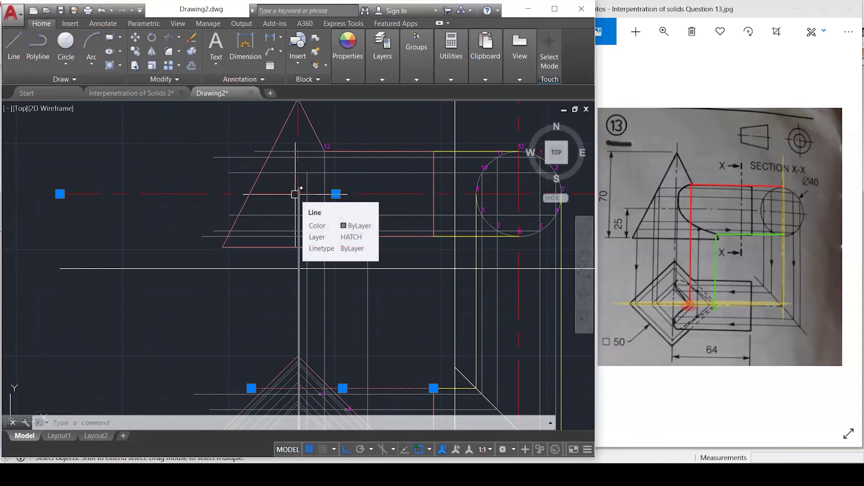
{"action": "scroll", "coordinate": [295, 194], "scroll_direction": "down", "scroll_amount": 4}
{"action": "scroll", "coordinate": [299, 261], "scroll_direction": "up", "scroll_amount": 4}
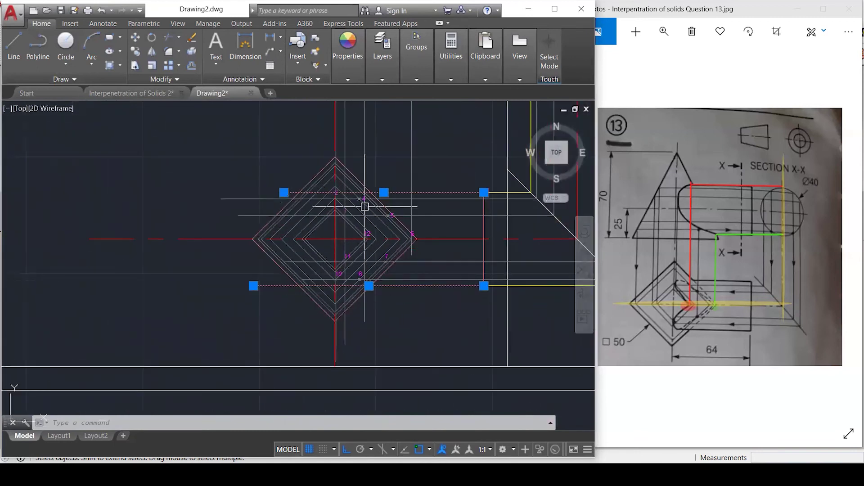
{"action": "scroll", "coordinate": [365, 206], "scroll_direction": "up", "scroll_amount": 4}
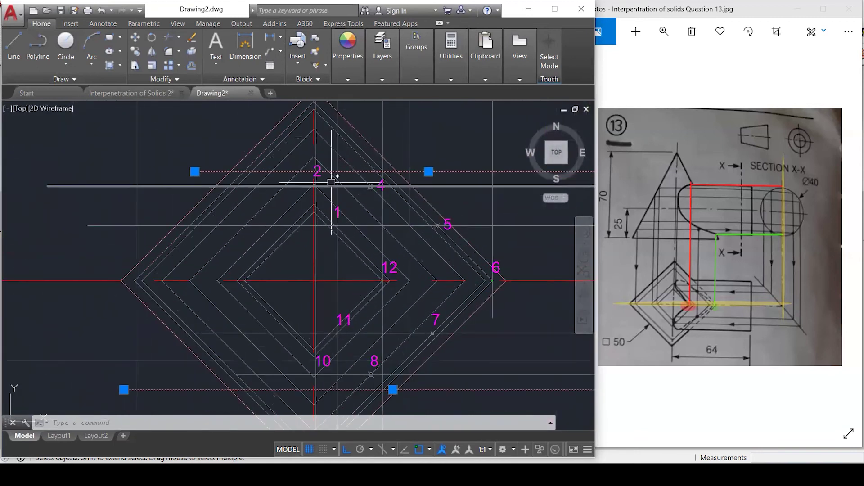
{"action": "scroll", "coordinate": [339, 137], "scroll_direction": "up", "scroll_amount": 3}
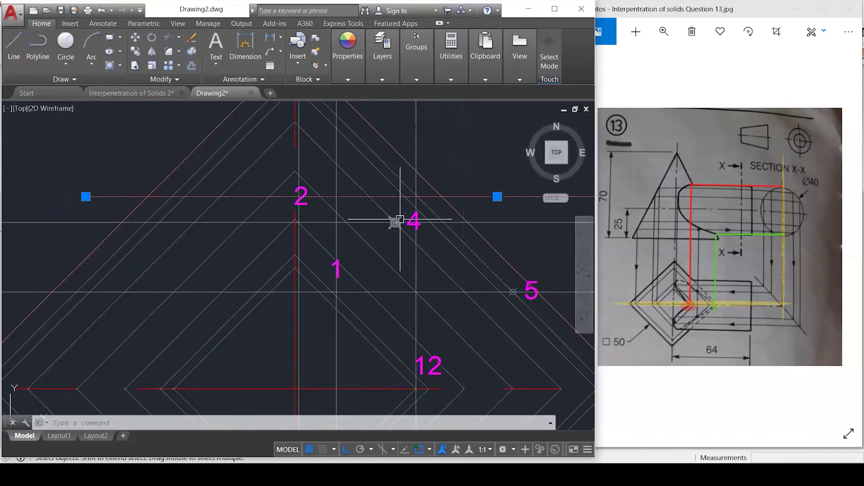
{"action": "left_click", "coordinate": [389, 271]}
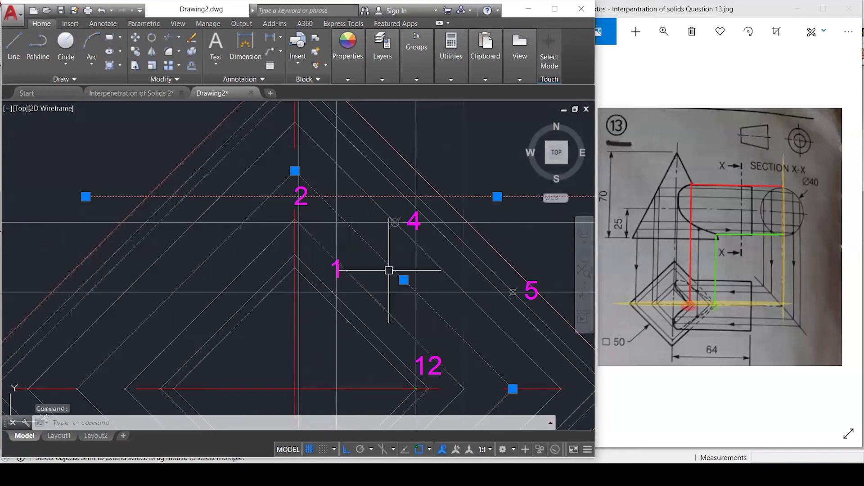
{"action": "scroll", "coordinate": [391, 259], "scroll_direction": "down", "scroll_amount": 2}
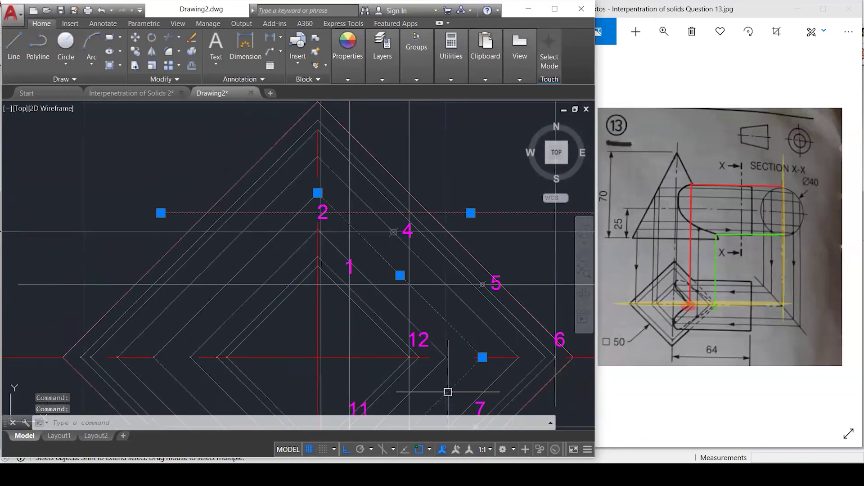
{"action": "scroll", "coordinate": [376, 222], "scroll_direction": "up", "scroll_amount": 2}
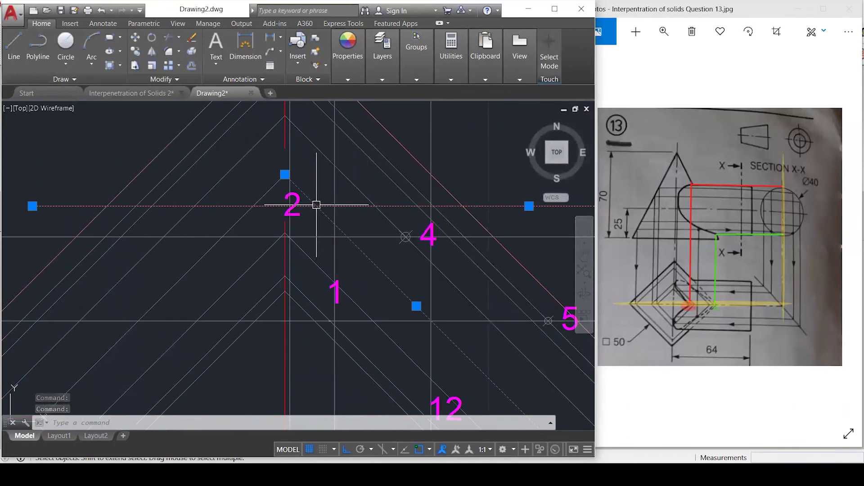
{"action": "scroll", "coordinate": [315, 206], "scroll_direction": "up", "scroll_amount": 2}
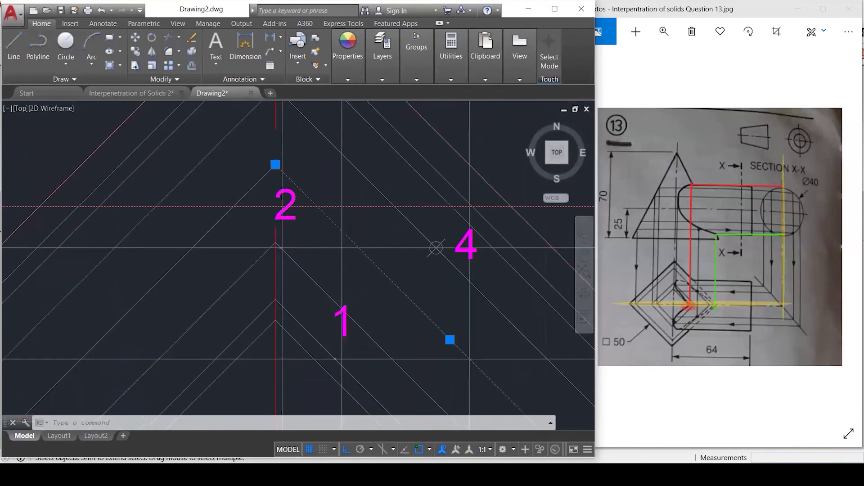
{"action": "key", "text": "Escape"}
{"action": "key", "text": "Escape"}
{"action": "key", "text": "Escape"}
{"action": "key", "text": "Escape"}
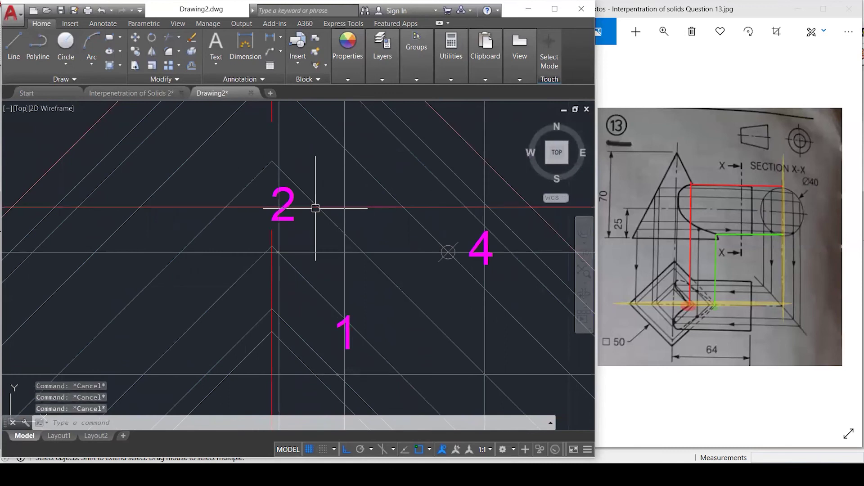
Place a point where that square's upper-right side crosses the extended upper cylinder edge in the plan.
{"action": "type", "text": "point"}
{"action": "key", "text": "Return"}
{"action": "left_click", "coordinate": [318, 207]}
{"action": "key", "text": "Escape"}
{"action": "key", "text": "Escape"}
Move label 2 in the plan down to just below the extended upper cylinder edge.
{"action": "left_click", "coordinate": [290, 219]}
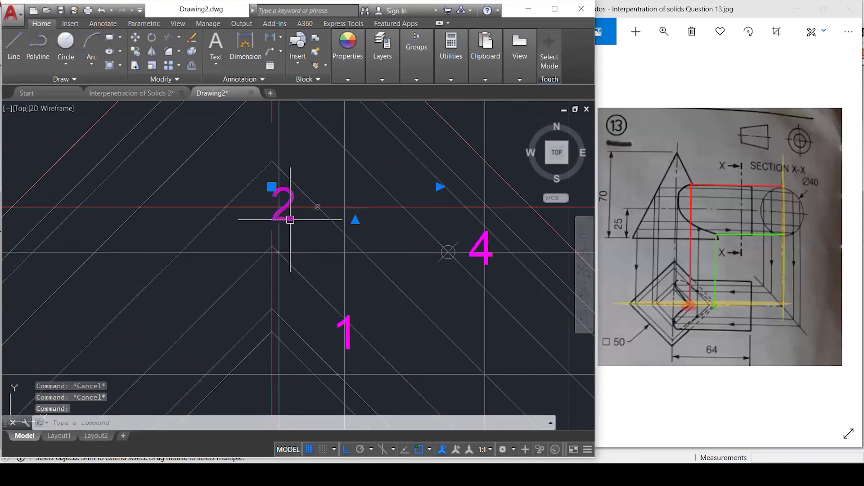
{"action": "left_click", "coordinate": [271, 187]}
{"action": "left_click", "coordinate": [272, 207]}
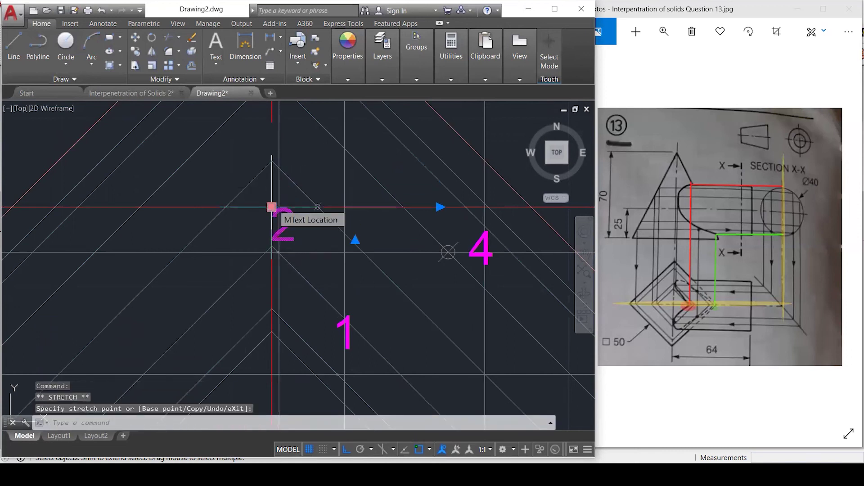
{"action": "key", "text": "Escape"}
{"action": "key", "text": "Escape"}
Copy label 2 in the plan to the new point on the extended upper cylinder edge.
{"action": "type", "text": "co"}
{"action": "key", "text": "Return"}
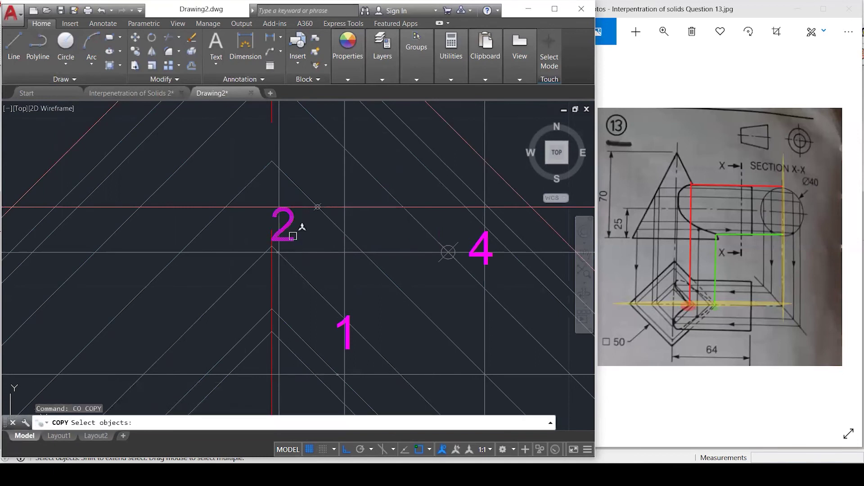
{"action": "left_click", "coordinate": [292, 235]}
{"action": "key", "text": "Return"}
{"action": "left_click", "coordinate": [279, 252]}
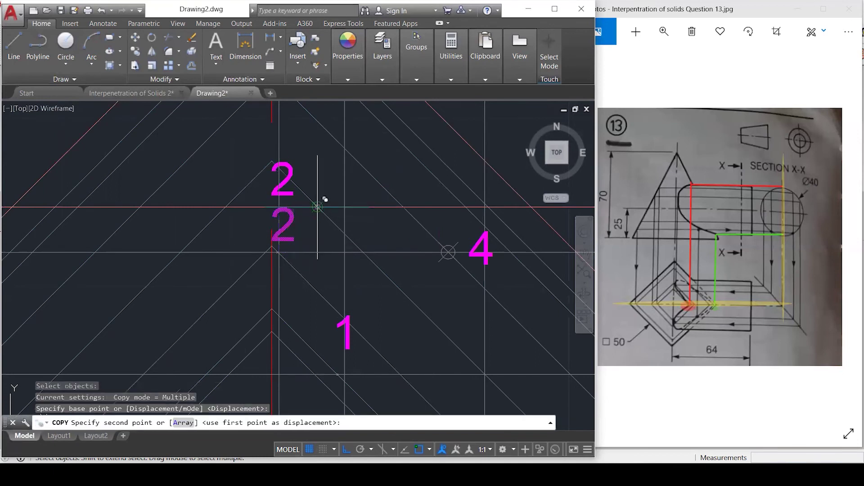
{"action": "left_click", "coordinate": [318, 207]}
{"action": "key", "text": "Escape"}
Change the copied label above the new point on the upper cylinder edge to 3.
{"action": "left_click", "coordinate": [324, 190]}
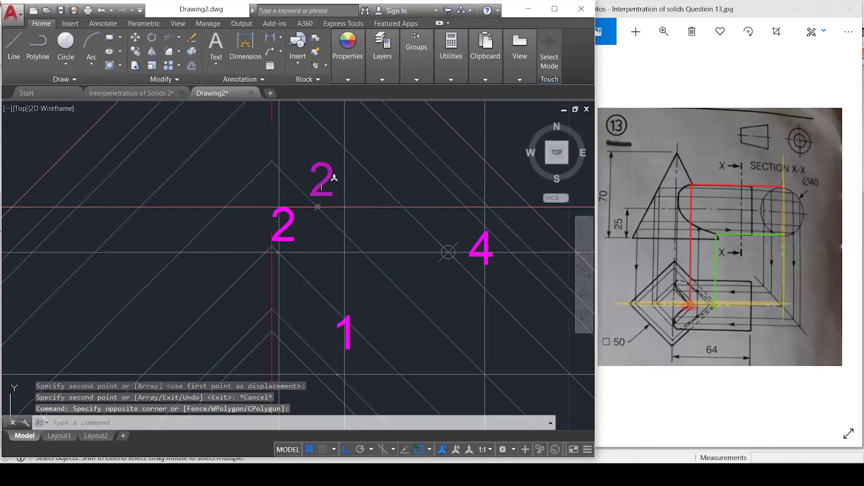
{"action": "left_click", "coordinate": [335, 177]}
{"action": "double_click", "coordinate": [335, 177]}
{"action": "type", "text": "3"}
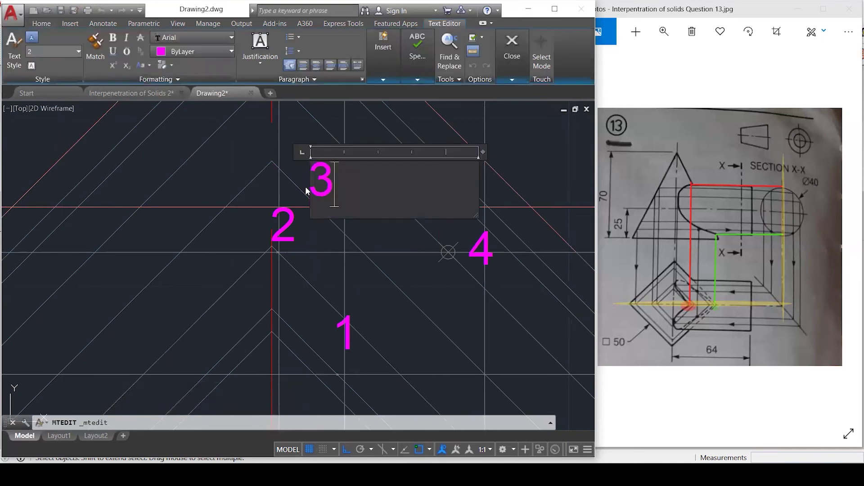
{"action": "left_click", "coordinate": [306, 191]}
{"action": "scroll", "coordinate": [340, 155], "scroll_direction": "down", "scroll_amount": 3}
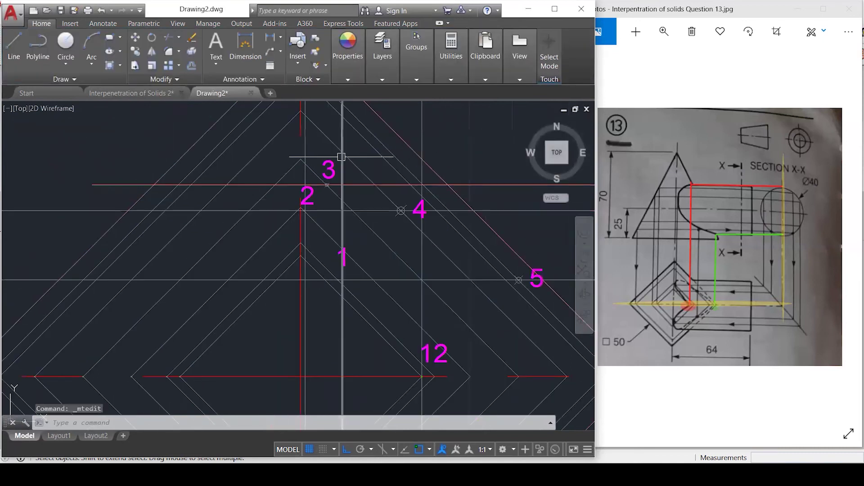
Copy label 3 in the plan straight down to the matching square side's intersection with the extended lower cylinder edge.
{"action": "key", "text": "Escape"}
{"action": "type", "text": "co"}
{"action": "key", "text": "Return"}
{"action": "left_click", "coordinate": [333, 166]}
{"action": "key", "text": "Return"}
{"action": "left_click", "coordinate": [335, 180]}
{"action": "scroll", "coordinate": [334, 162], "scroll_direction": "down", "scroll_amount": 3}
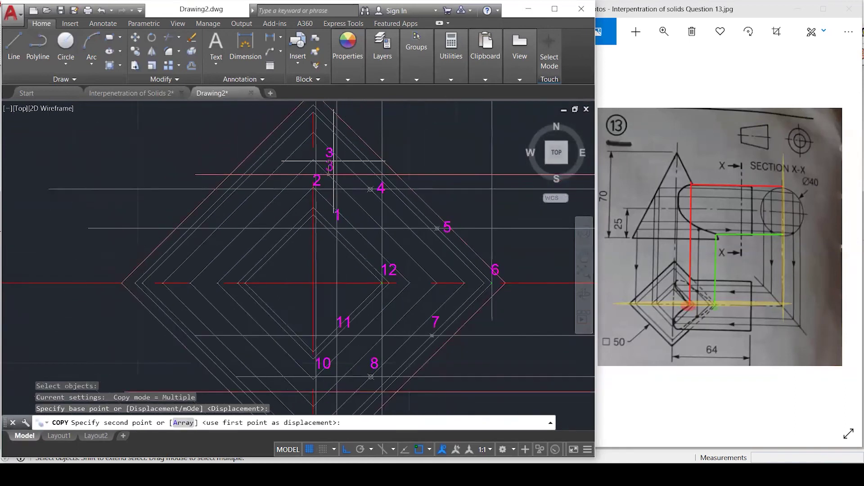
{"action": "scroll", "coordinate": [326, 386], "scroll_direction": "up", "scroll_amount": 4}
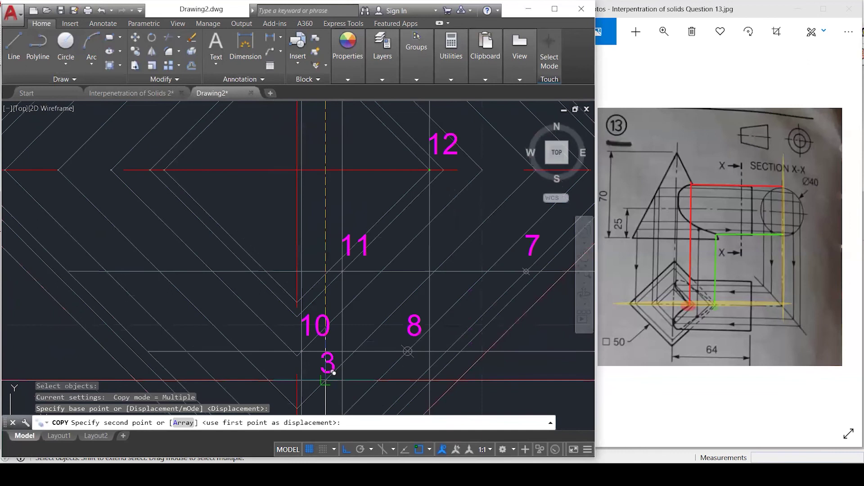
{"action": "left_click", "coordinate": [325, 380]}
{"action": "key", "text": "Escape"}
{"action": "key", "text": "Escape"}
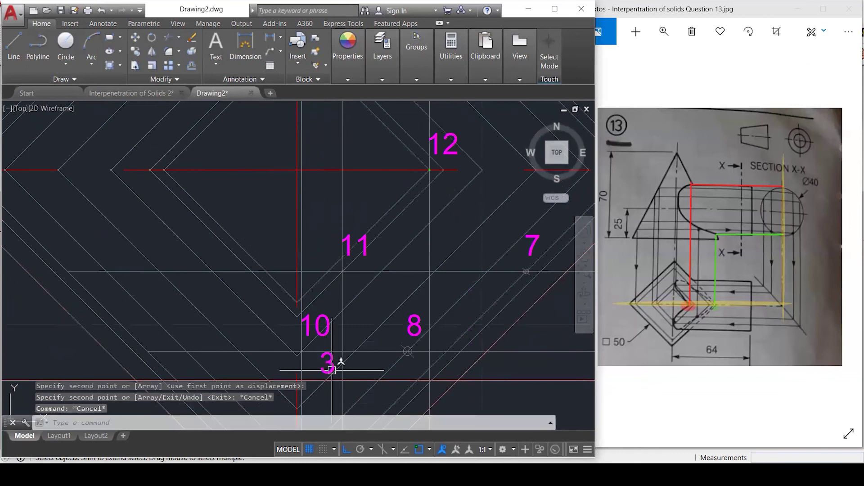
Change the copied label above the lower cylinder edge to 9.
{"action": "double_click", "coordinate": [333, 369]}
{"action": "double_click", "coordinate": [335, 362]}
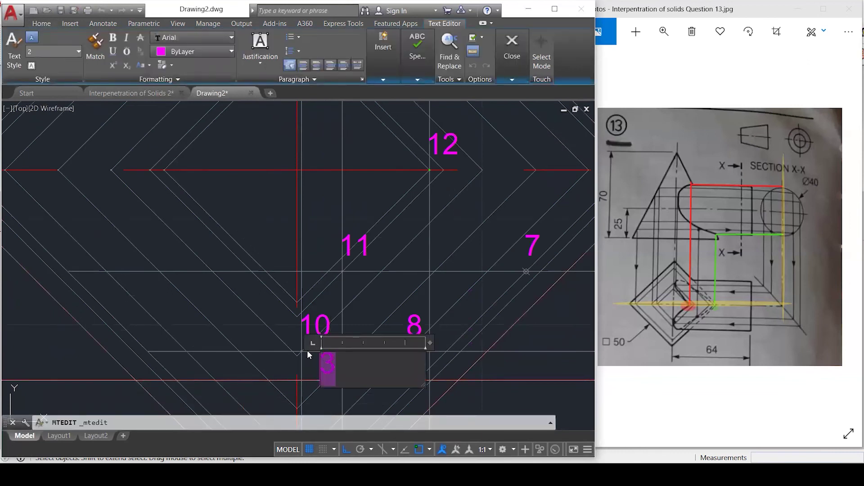
{"action": "left_click", "coordinate": [334, 294]}
{"action": "scroll", "coordinate": [324, 391], "scroll_direction": "up", "scroll_amount": 4}
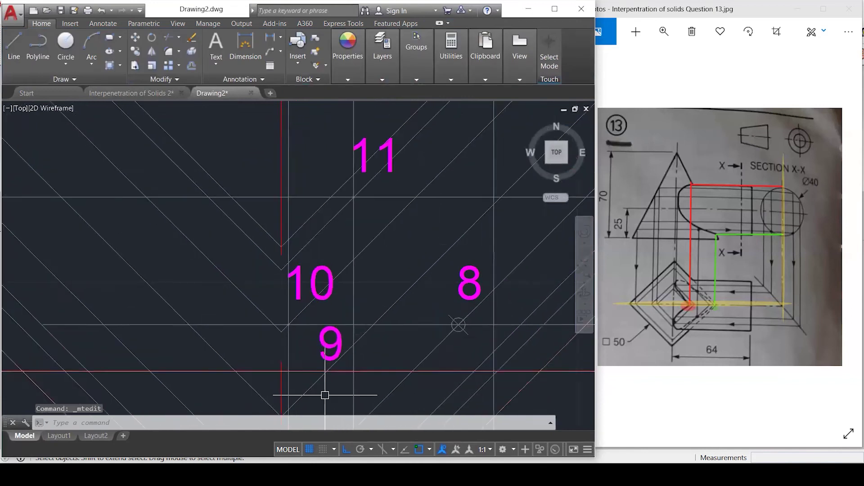
{"action": "key", "text": "Escape"}
{"action": "key", "text": "Escape"}
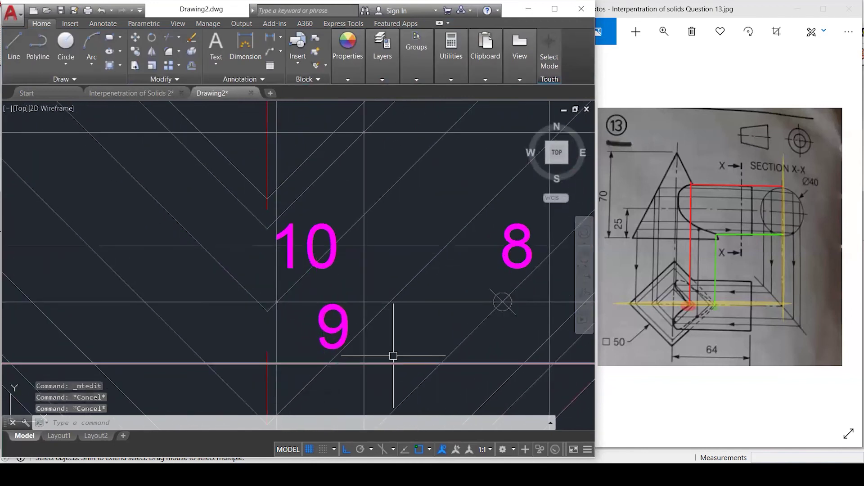
Copy the point marker at label 8 to the intersection on the lower cylinder edge beneath label 9.
{"action": "type", "text": "co"}
{"action": "key", "text": "Return"}
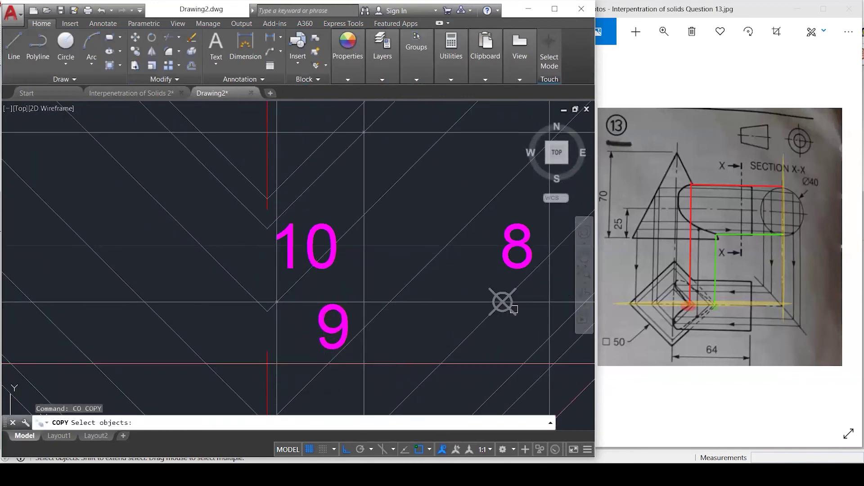
{"action": "left_click", "coordinate": [513, 309]}
{"action": "key", "text": "Return"}
{"action": "left_click", "coordinate": [502, 302]}
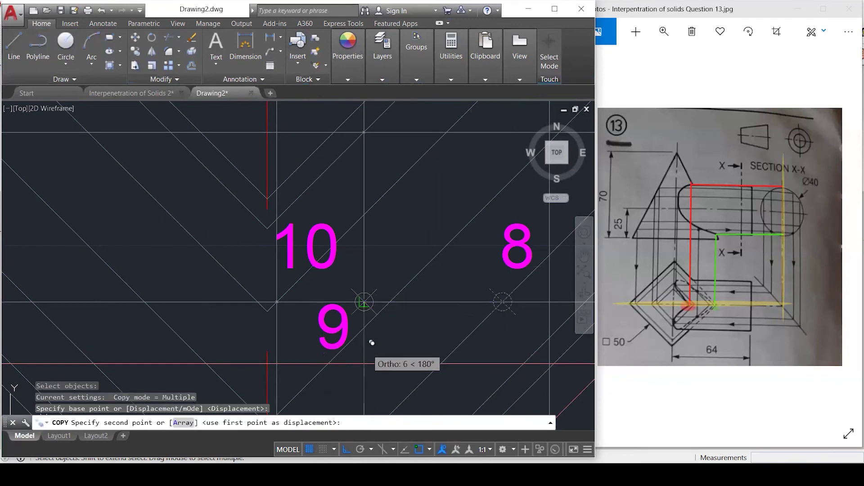
{"action": "left_click", "coordinate": [328, 363]}
{"action": "key", "text": "Escape"}
{"action": "key", "text": "Escape"}
{"action": "scroll", "coordinate": [377, 342], "scroll_direction": "down", "scroll_amount": 6}
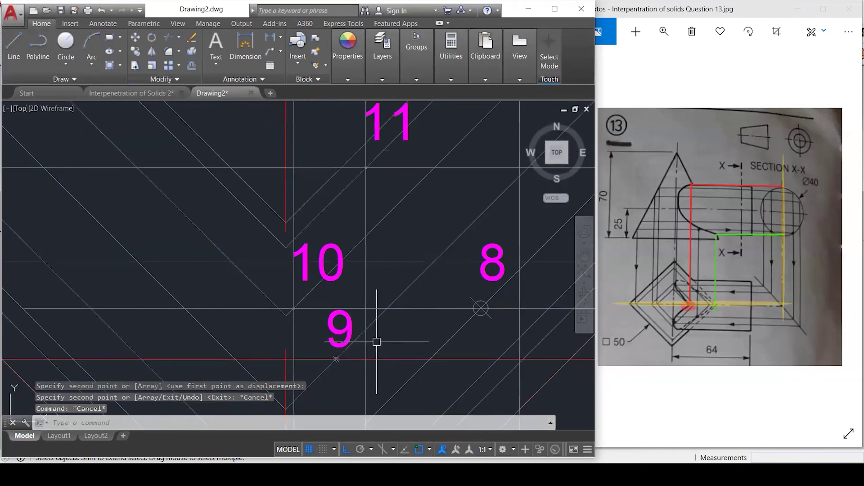
Regenerate the drawing and maximize the drawing window.
{"action": "scroll", "coordinate": [335, 338], "scroll_direction": "down", "scroll_amount": 5}
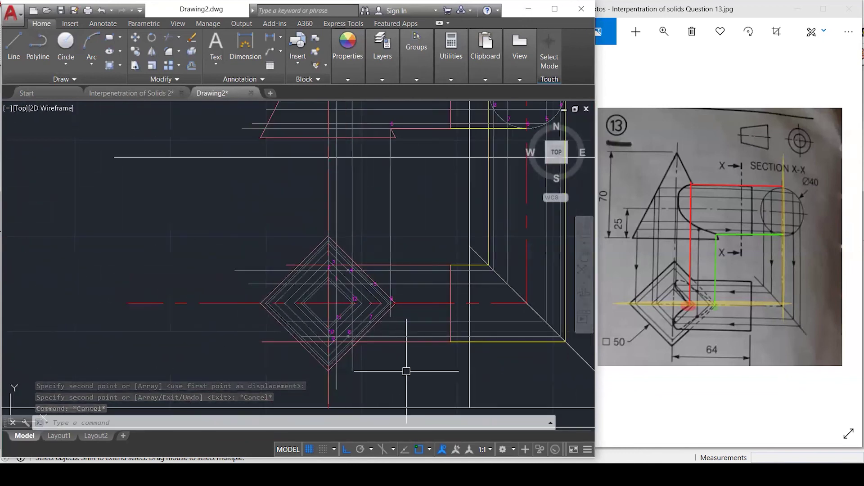
{"action": "key", "text": "Escape"}
{"action": "type", "text": "re"}
{"action": "key", "text": "Return"}
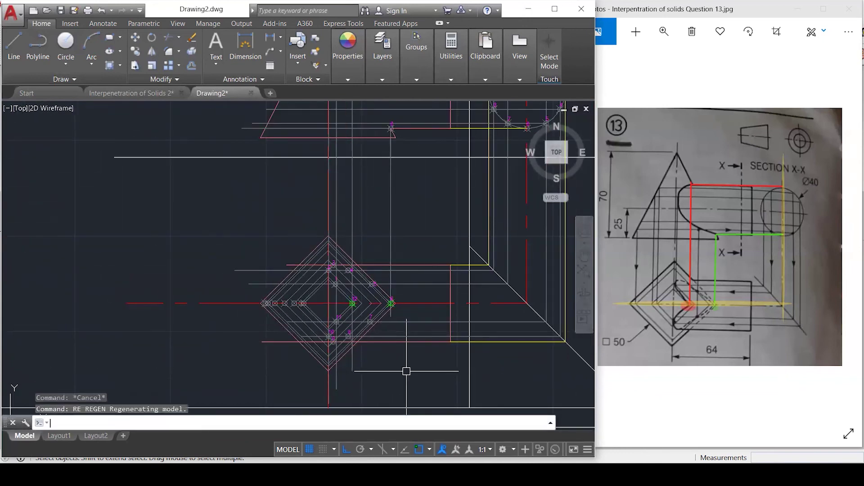
{"action": "left_click", "coordinate": [555, 9]}
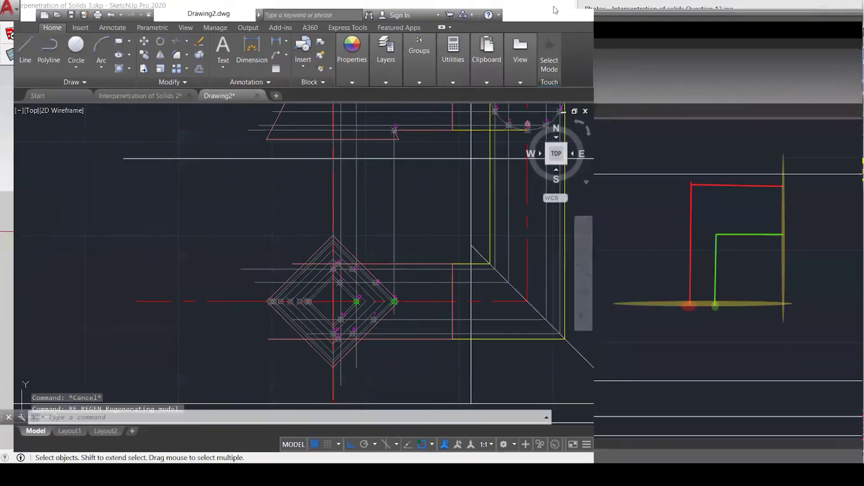
{"action": "scroll", "coordinate": [334, 297], "scroll_direction": "down", "scroll_amount": 1}
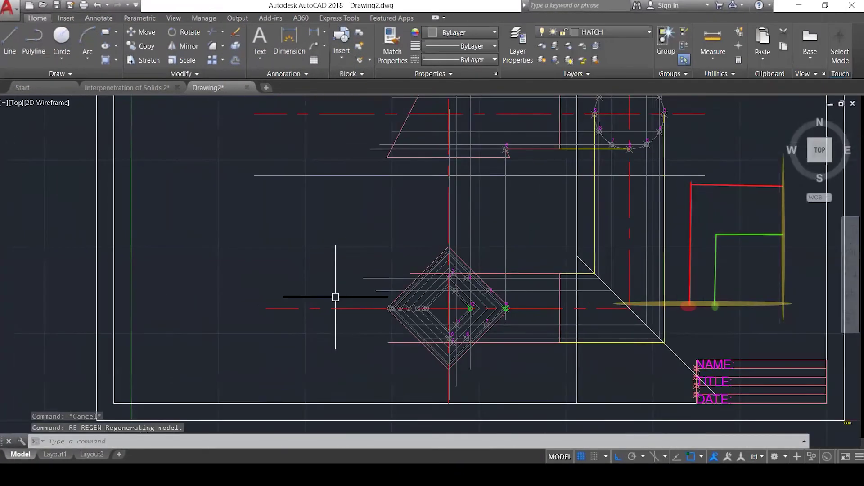
{"action": "scroll", "coordinate": [471, 336], "scroll_direction": "up", "scroll_amount": 1}
{"action": "scroll", "coordinate": [471, 337], "scroll_direction": "up", "scroll_amount": 2}
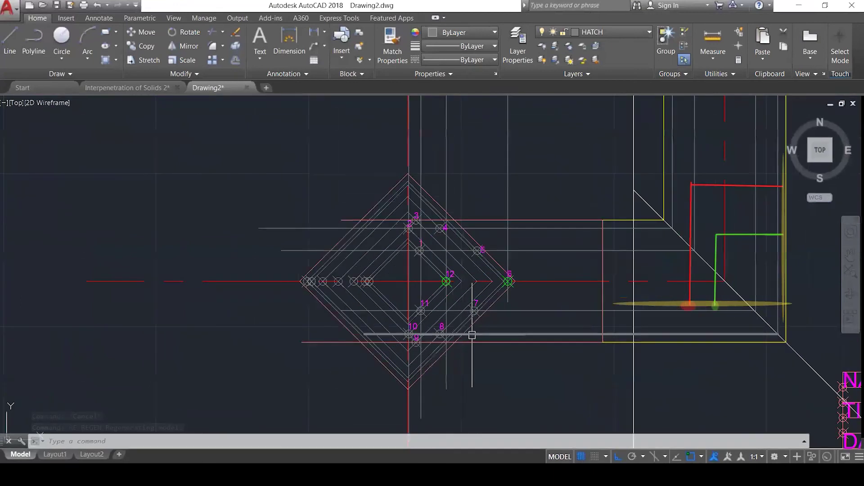
Match the properties of the green point 6 onto points 5, 1, 4, 2, 11 and 7 in the plan.
{"action": "type", "text": "ma"}
{"action": "key", "text": "Return"}
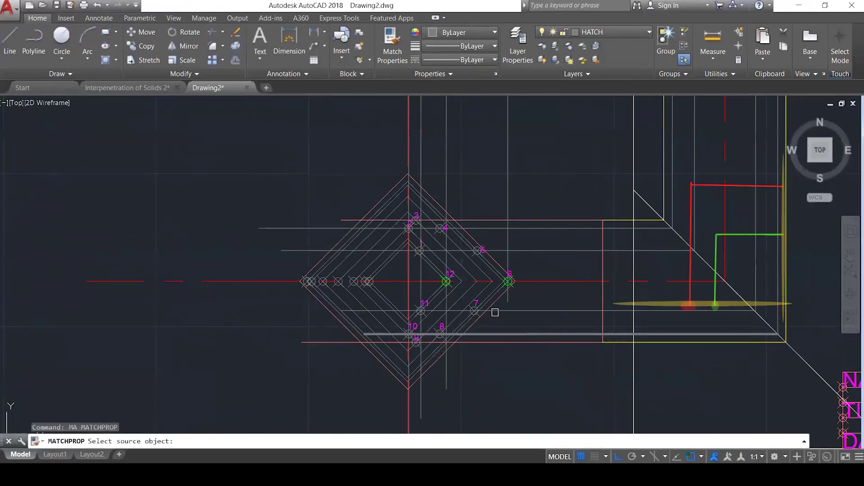
{"action": "scroll", "coordinate": [513, 286], "scroll_direction": "up", "scroll_amount": 1}
{"action": "scroll", "coordinate": [513, 286], "scroll_direction": "up", "scroll_amount": 4}
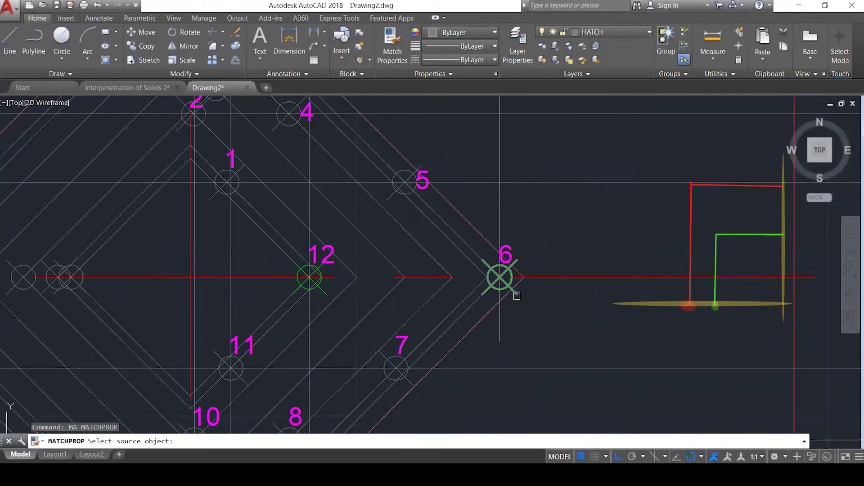
{"action": "left_click", "coordinate": [517, 296]}
{"action": "left_click", "coordinate": [392, 199]}
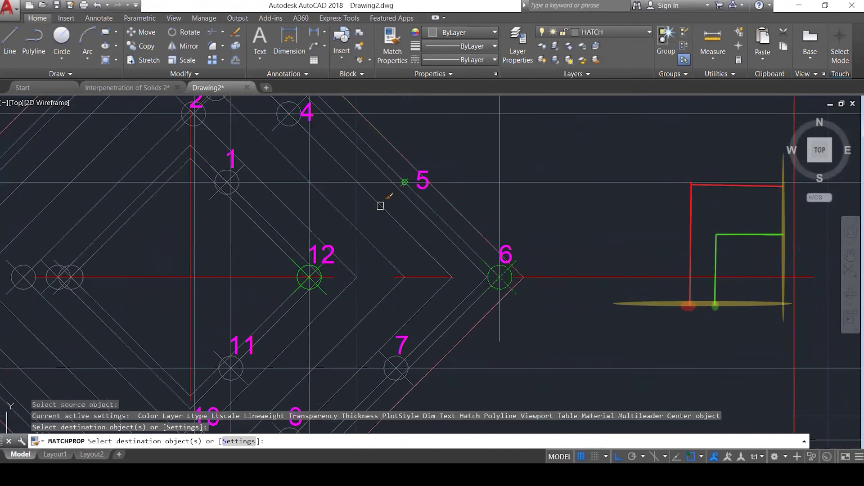
{"action": "left_click", "coordinate": [216, 197]}
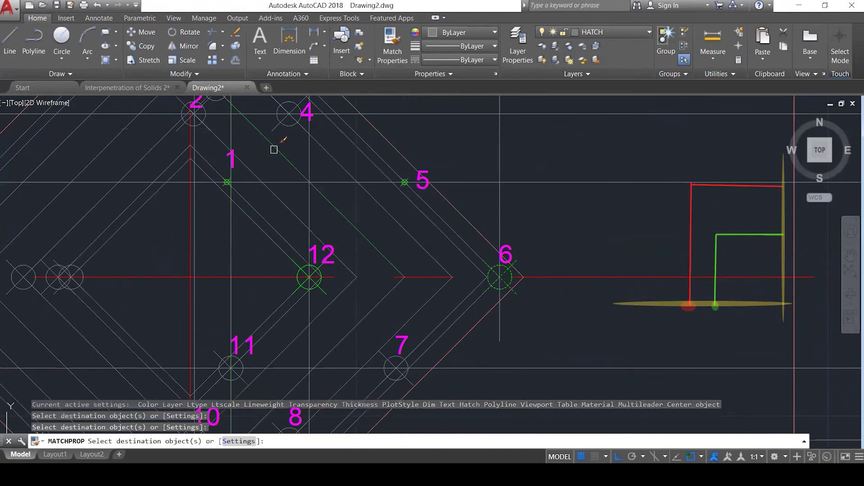
{"action": "left_click", "coordinate": [277, 123]}
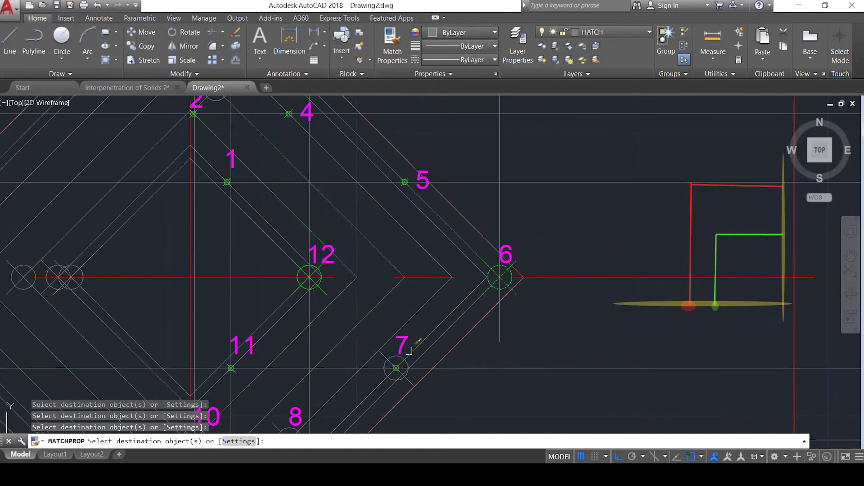
Match point 6's properties onto points 8, 9, 10 and 3 in the plan and regenerate the drawing.
{"action": "scroll", "coordinate": [404, 208], "scroll_direction": "down", "scroll_amount": 2}
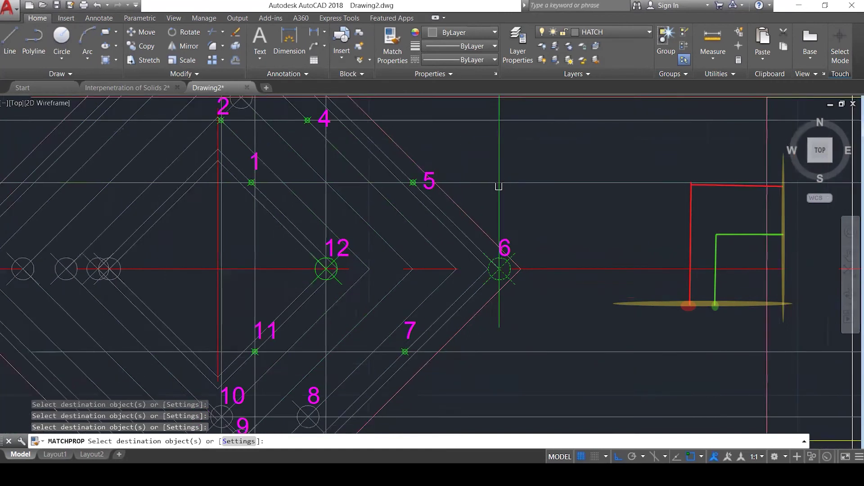
{"action": "scroll", "coordinate": [351, 382], "scroll_direction": "up", "scroll_amount": 3}
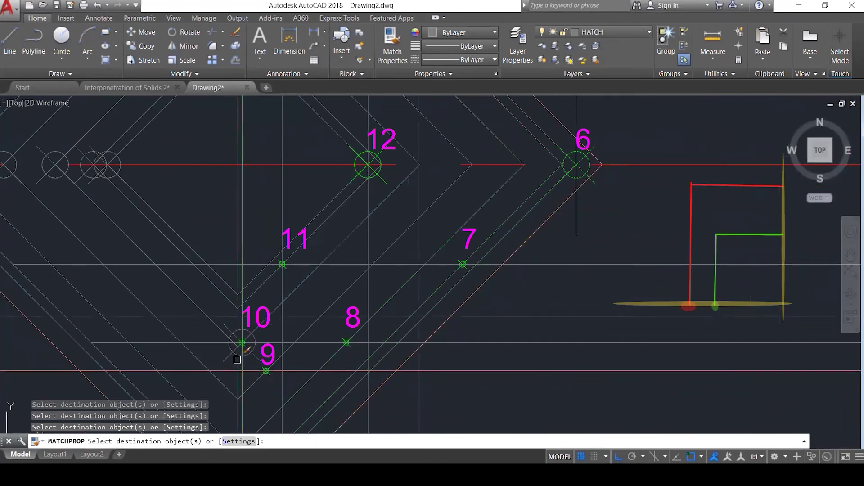
{"action": "scroll", "coordinate": [314, 405], "scroll_direction": "down", "scroll_amount": 2}
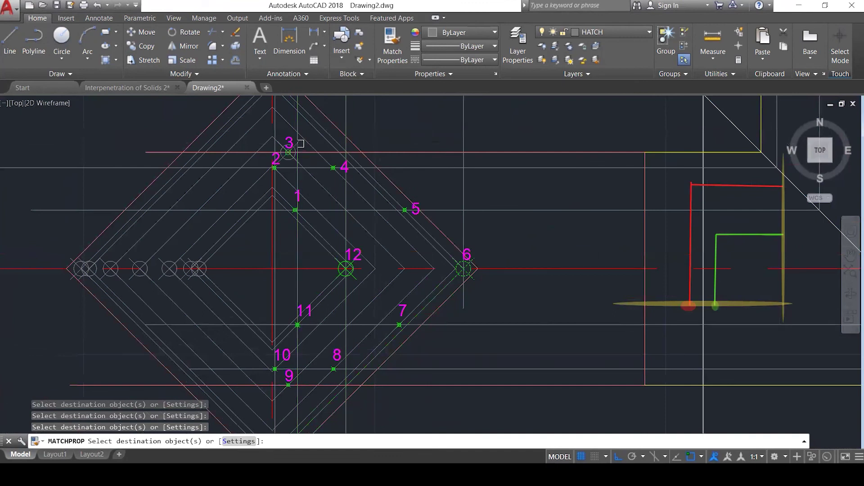
{"action": "scroll", "coordinate": [300, 144], "scroll_direction": "up", "scroll_amount": 2}
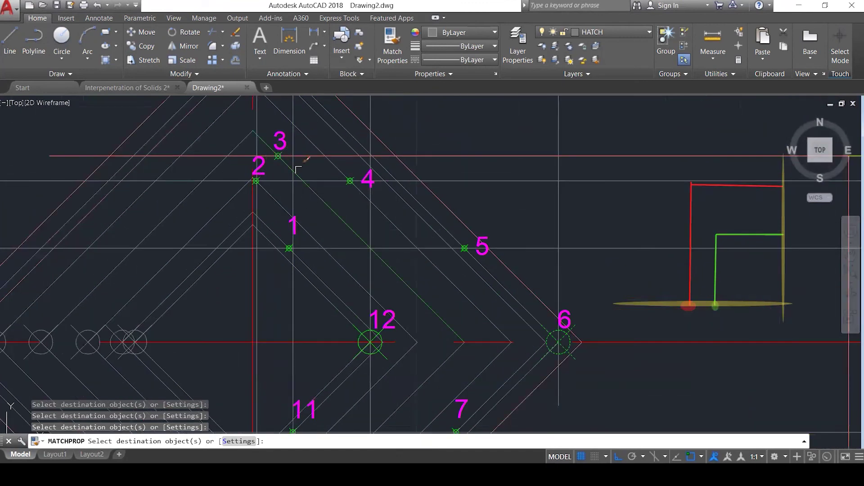
{"action": "scroll", "coordinate": [405, 190], "scroll_direction": "down", "scroll_amount": 2}
{"action": "key", "text": "Escape"}
{"action": "key", "text": "Escape"}
{"action": "key", "text": "Escape"}
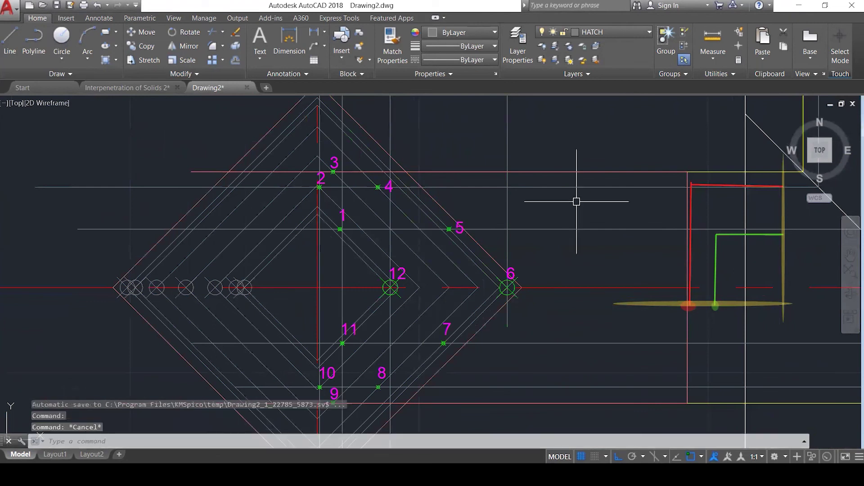
{"action": "type", "text": "re"}
{"action": "key", "text": "Return"}
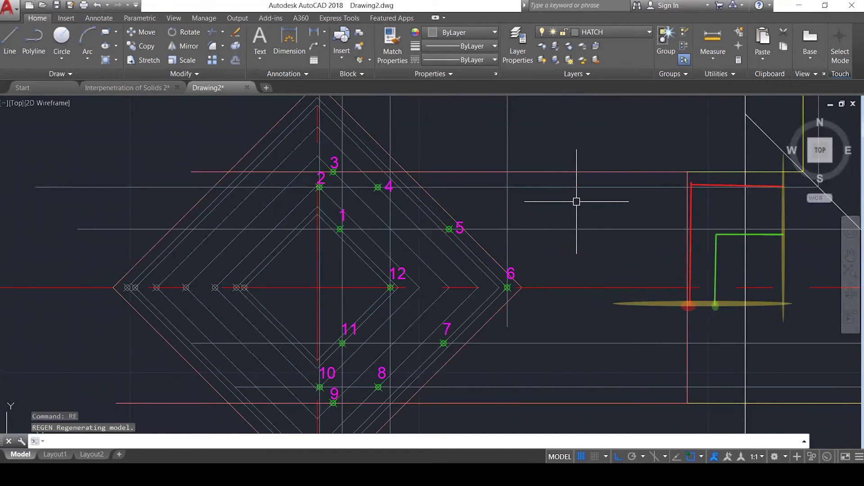
Copy the vertical projection line at point 6 to point 7 and shift point 5 onto the copied line.
{"action": "type", "text": "co"}
{"action": "key", "text": "Return"}
{"action": "left_click", "coordinate": [507, 242]}
{"action": "key", "text": "Return"}
{"action": "key", "text": "Escape"}
{"action": "scroll", "coordinate": [500, 162], "scroll_direction": "up", "scroll_amount": 2}
{"action": "scroll", "coordinate": [522, 178], "scroll_direction": "down", "scroll_amount": 3}
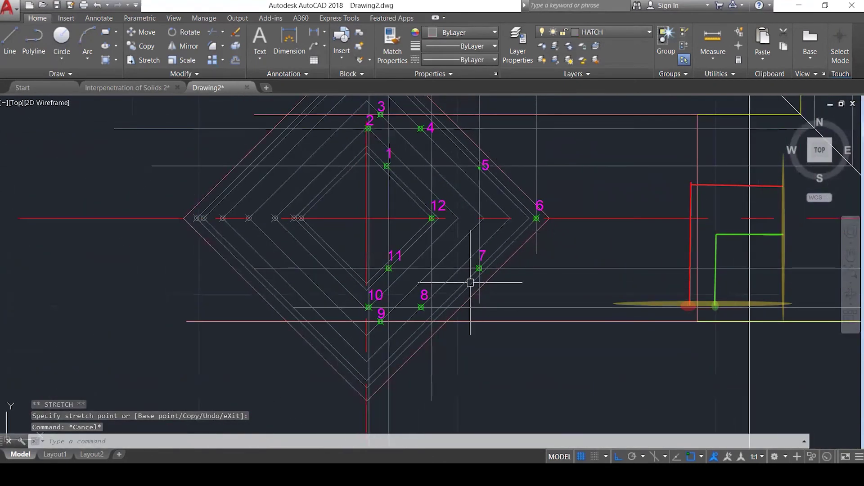
Copy the vertical projection line from point 7 to point 8 in the plan.
{"action": "scroll", "coordinate": [470, 282], "scroll_direction": "up", "scroll_amount": 1}
{"action": "type", "text": "co"}
{"action": "key", "text": "Return"}
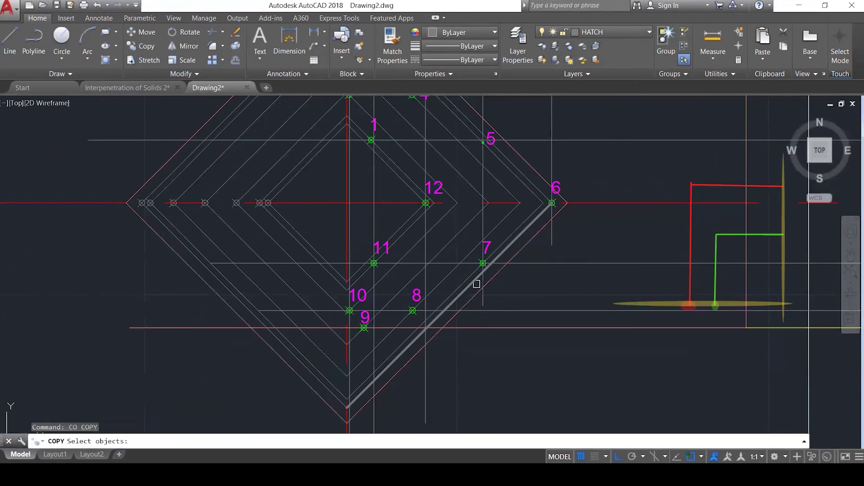
{"action": "left_click", "coordinate": [483, 299]}
{"action": "key", "text": "Return"}
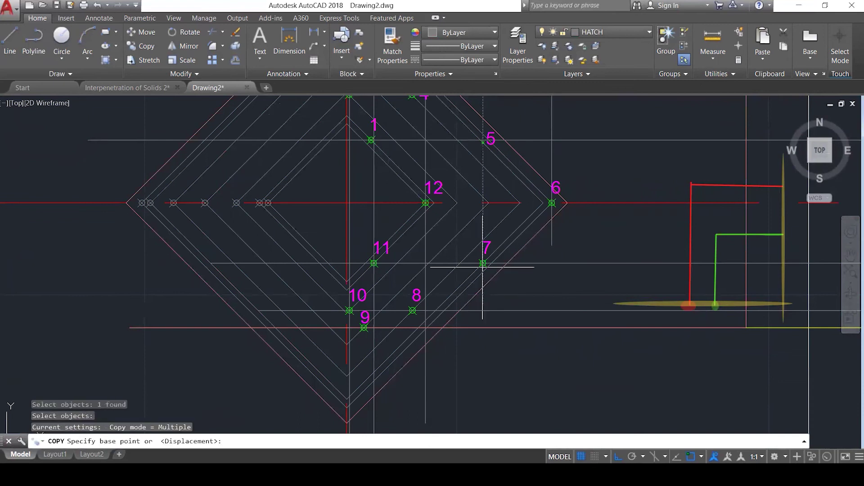
{"action": "left_click", "coordinate": [483, 263]}
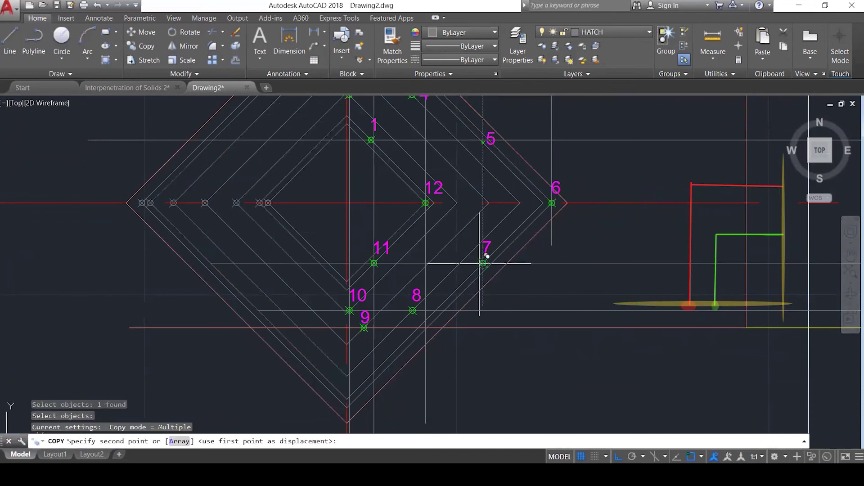
{"action": "left_click", "coordinate": [421, 303]}
{"action": "scroll", "coordinate": [425, 352], "scroll_direction": "down", "scroll_amount": 1}
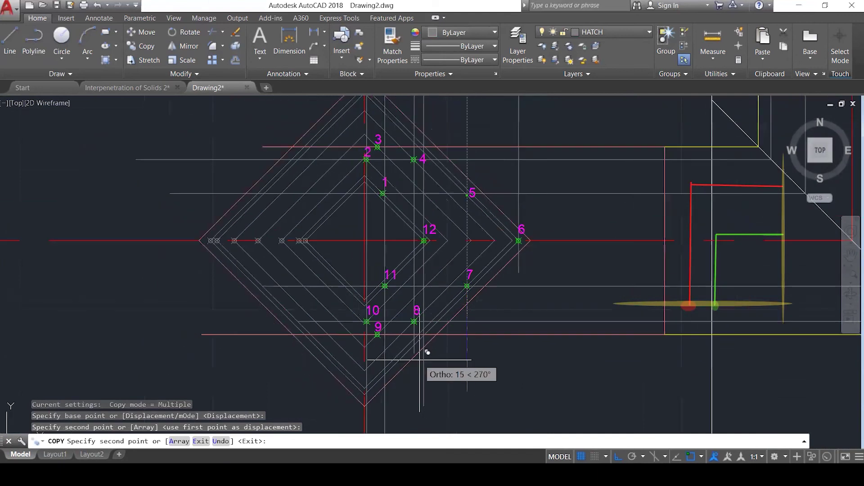
{"action": "key", "text": "Escape"}
{"action": "key", "text": "Escape"}
{"action": "key", "text": "Escape"}
{"action": "key", "text": "Escape"}
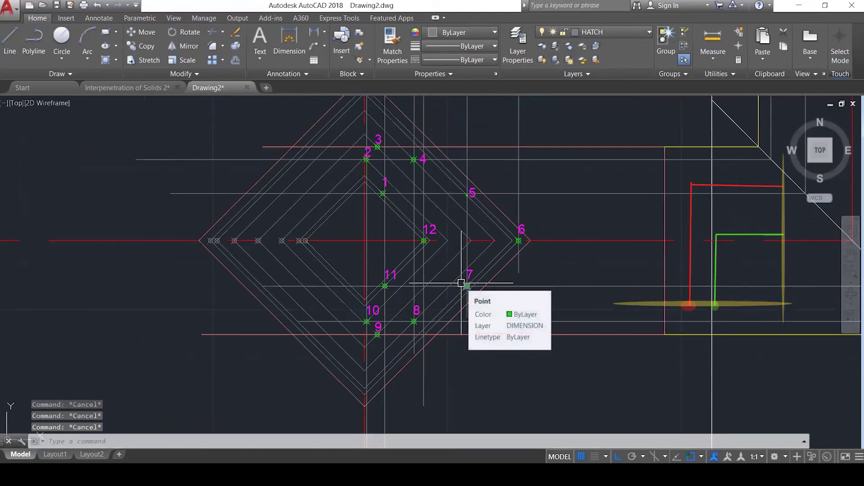
Copy the vertical projection line through point 11 to point 9, using its crossing with the lower cylinder edge as base.
{"action": "scroll", "coordinate": [385, 332], "scroll_direction": "up", "scroll_amount": 1}
{"action": "scroll", "coordinate": [387, 333], "scroll_direction": "up", "scroll_amount": 1}
{"action": "type", "text": "c"}
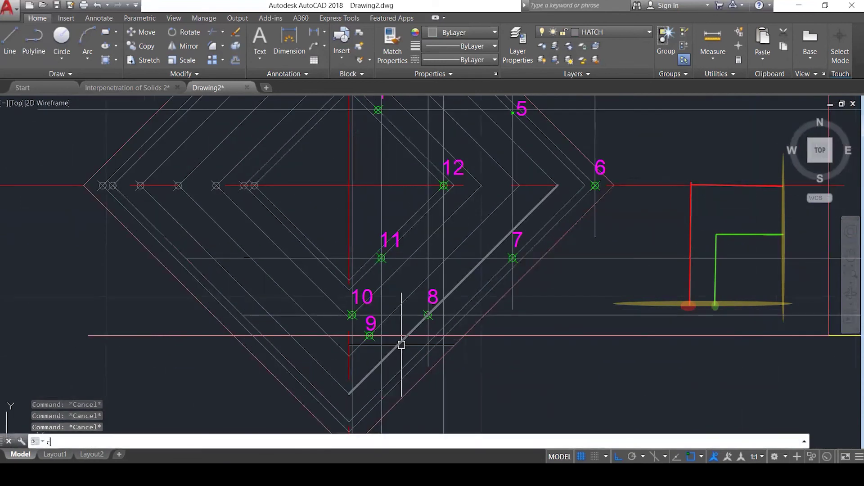
{"action": "type", "text": "o"}
{"action": "key", "text": "Return"}
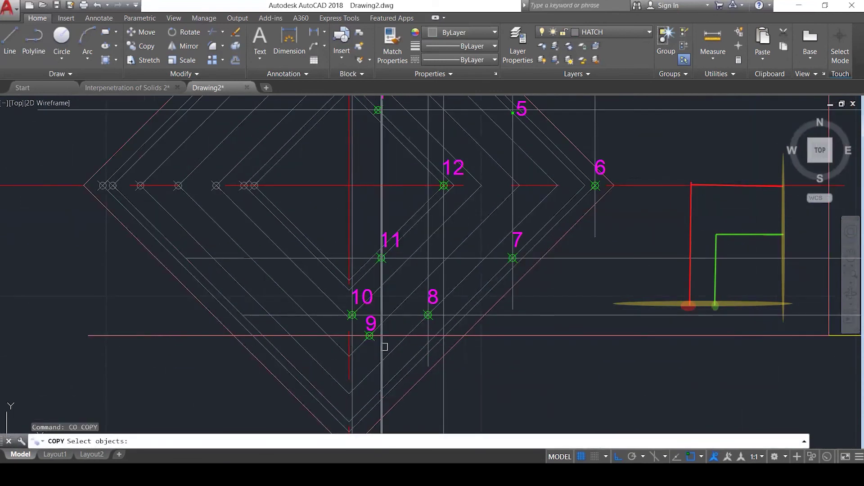
{"action": "left_click", "coordinate": [382, 345]}
{"action": "key", "text": "Return"}
{"action": "scroll", "coordinate": [382, 337], "scroll_direction": "up", "scroll_amount": 2}
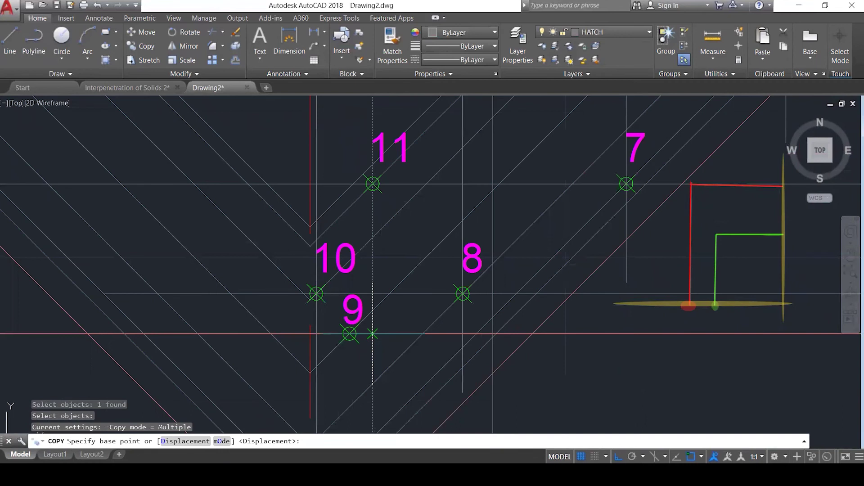
{"action": "left_click", "coordinate": [372, 333]}
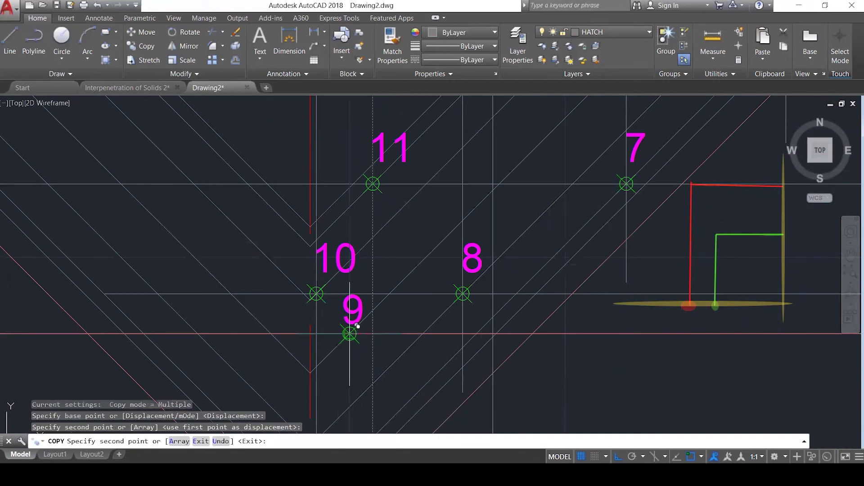
Start a spline at point 12 in the plan and run it through points 1, 2, 3, 4, 5 and 6.
{"action": "scroll", "coordinate": [418, 389], "scroll_direction": "down", "scroll_amount": 4}
{"action": "key", "text": "Escape"}
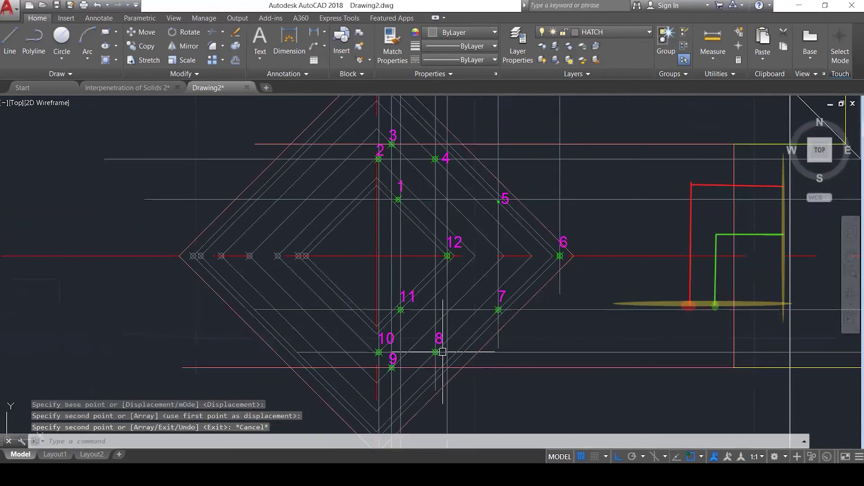
{"action": "key", "text": "Escape"}
{"action": "key", "text": "Escape"}
{"action": "key", "text": "Escape"}
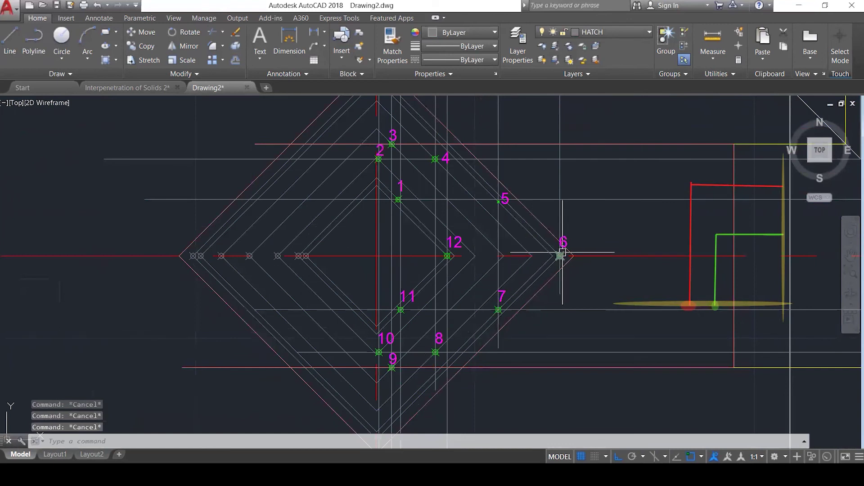
{"action": "type", "text": "s"}
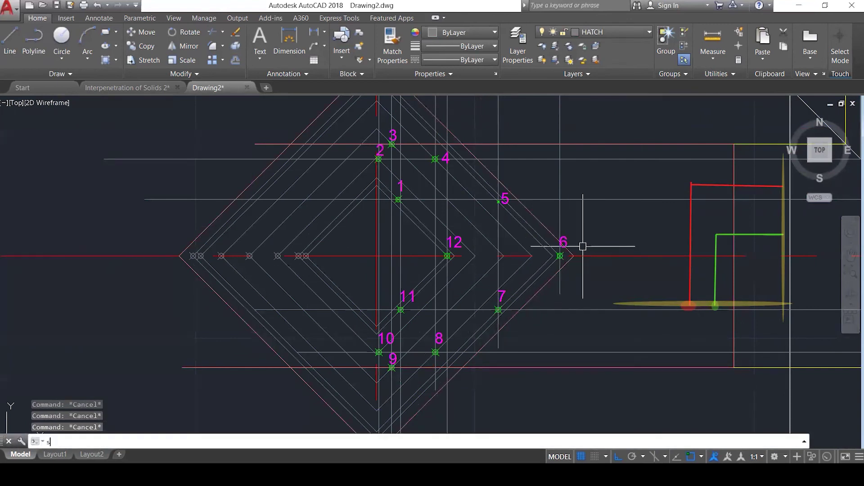
{"action": "type", "text": "pl"}
{"action": "key", "text": "Return"}
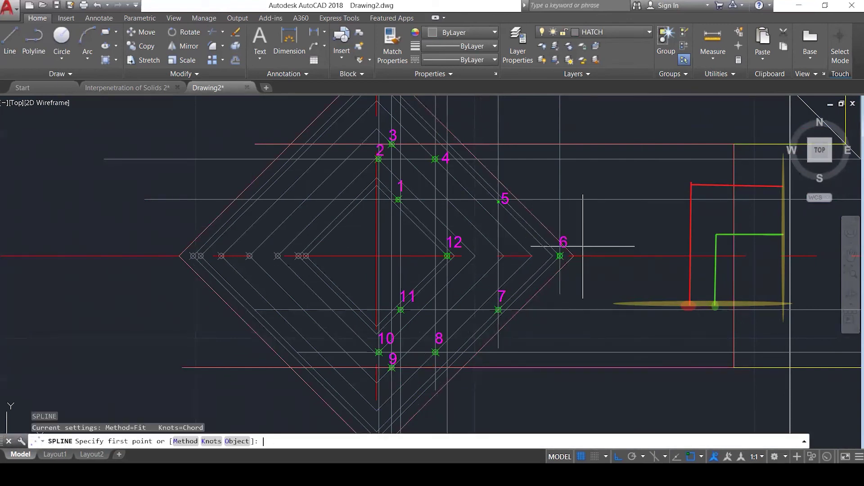
{"action": "scroll", "coordinate": [447, 256], "scroll_direction": "up", "scroll_amount": 2}
{"action": "left_click", "coordinate": [447, 255]}
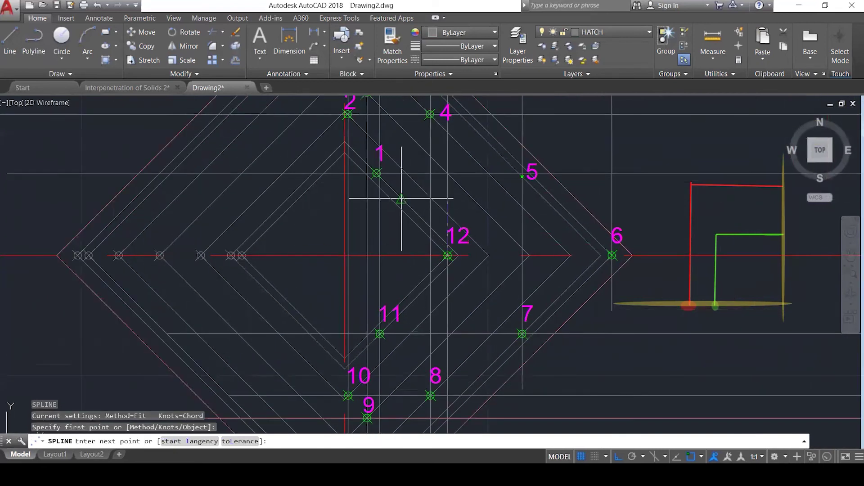
{"action": "left_click", "coordinate": [377, 174]}
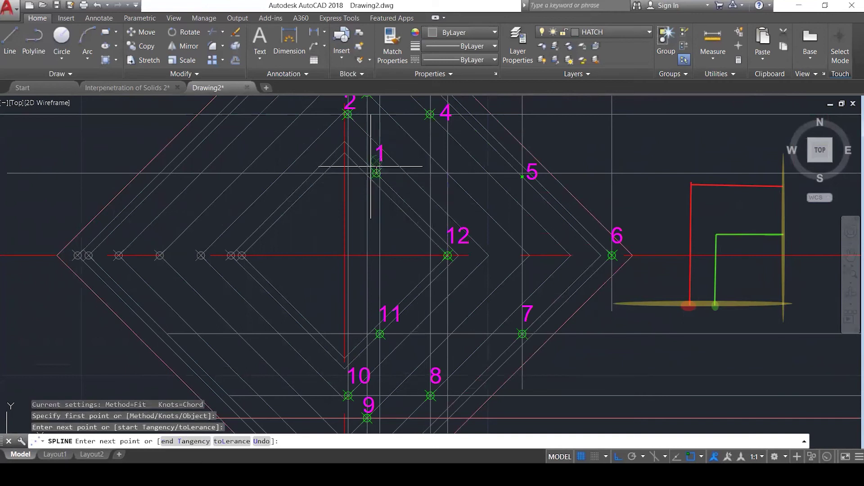
{"action": "left_click", "coordinate": [348, 114]}
{"action": "scroll", "coordinate": [355, 199], "scroll_direction": "down", "scroll_amount": 1}
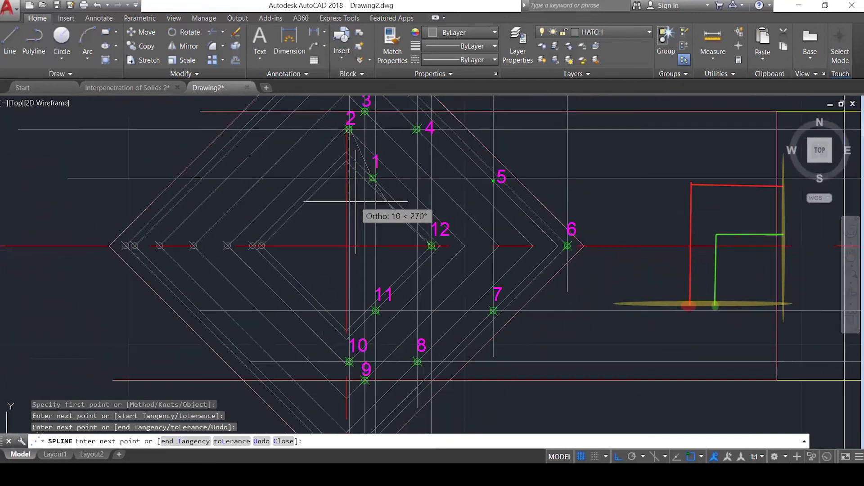
{"action": "scroll", "coordinate": [365, 111], "scroll_direction": "up", "scroll_amount": 1}
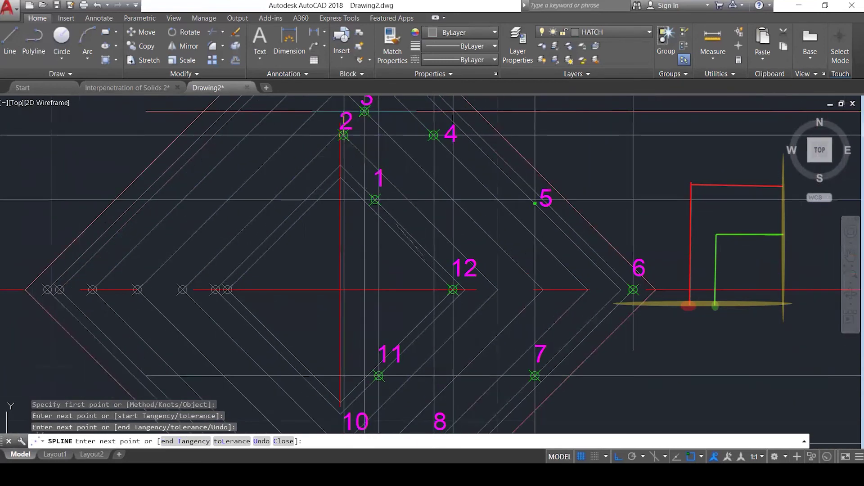
{"action": "left_click", "coordinate": [364, 111]}
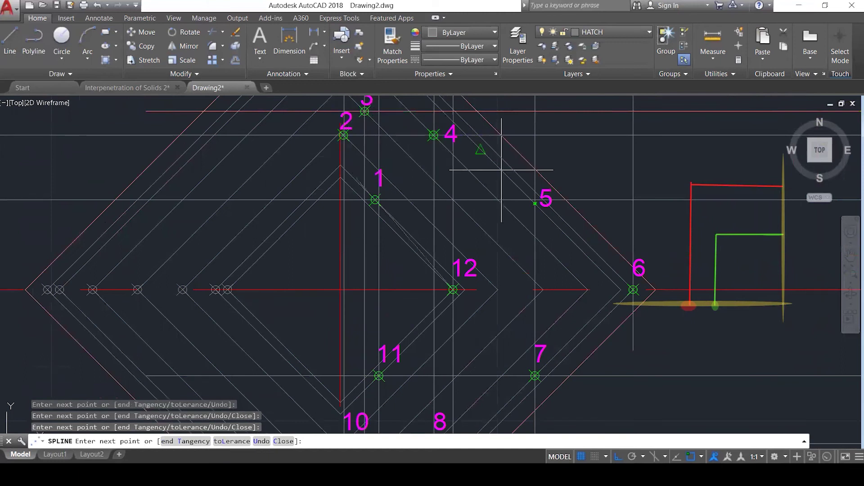
{"action": "left_click", "coordinate": [534, 203]}
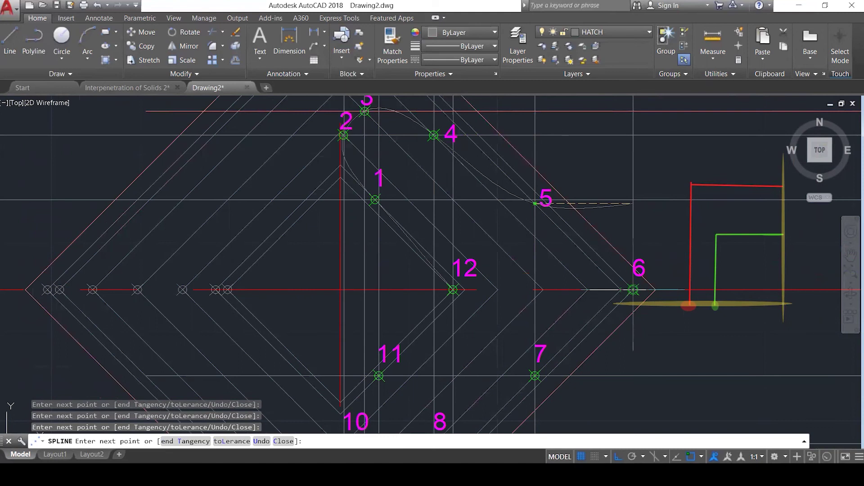
{"action": "left_click", "coordinate": [633, 289]}
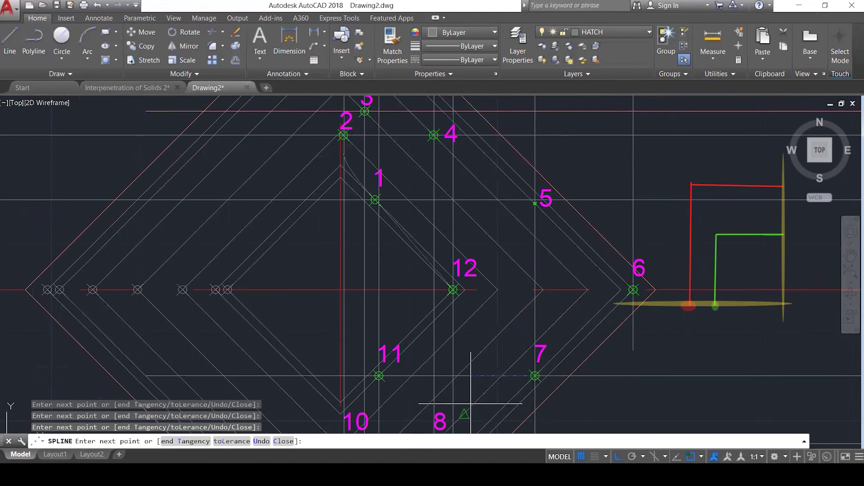
Continue the plan spline through points 7, 8, 9, 10 and 11 and finish it back at point 12.
{"action": "scroll", "coordinate": [488, 179], "scroll_direction": "down", "scroll_amount": 2}
{"action": "scroll", "coordinate": [423, 390], "scroll_direction": "up", "scroll_amount": 4}
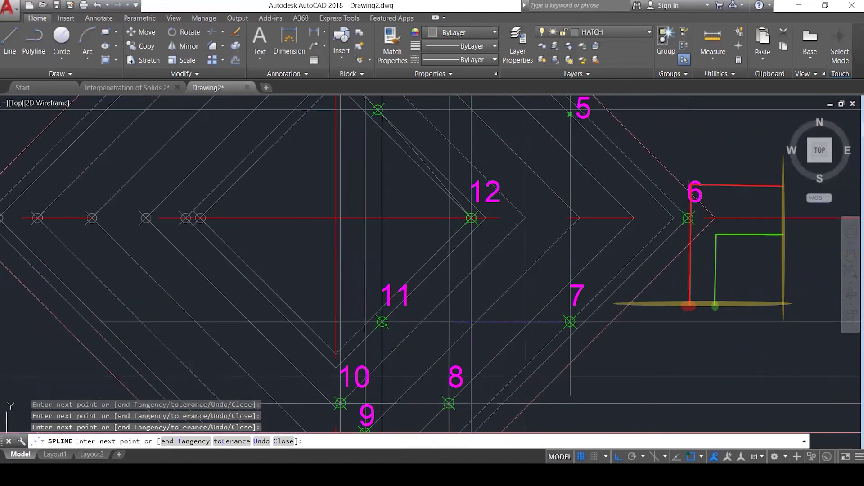
{"action": "scroll", "coordinate": [444, 289], "scroll_direction": "down", "scroll_amount": 2}
{"action": "scroll", "coordinate": [384, 389], "scroll_direction": "up", "scroll_amount": 2}
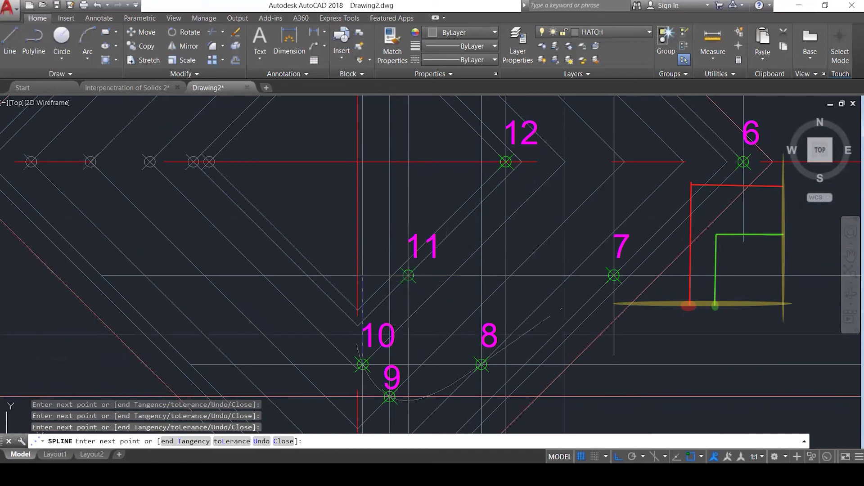
{"action": "left_click", "coordinate": [408, 275]}
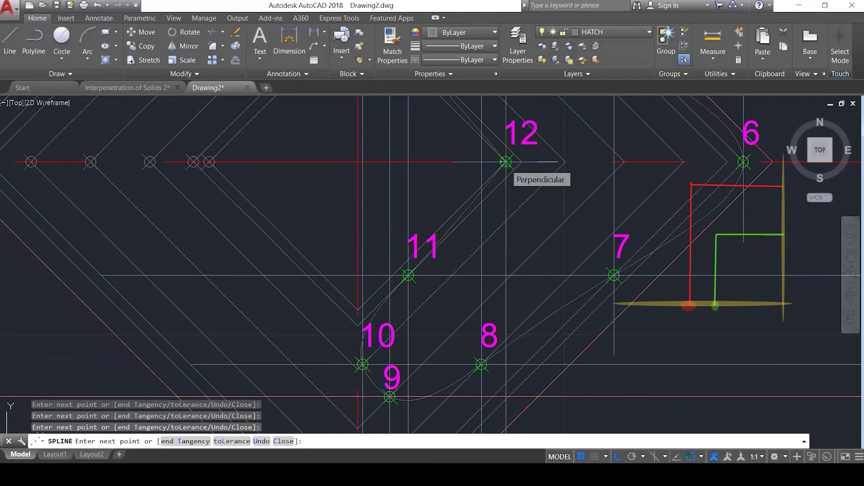
{"action": "left_click", "coordinate": [506, 161]}
{"action": "key", "text": "Return"}
{"action": "scroll", "coordinate": [471, 228], "scroll_direction": "down", "scroll_amount": 5}
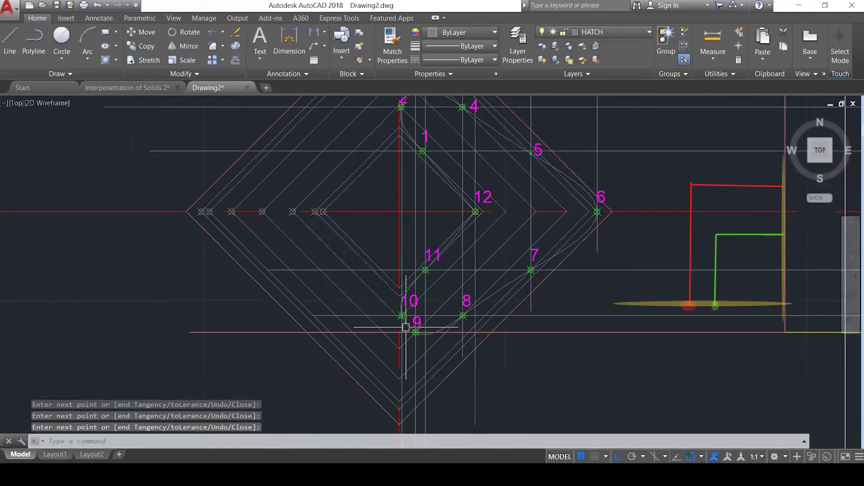
Match the properties of the cylinder's lower edge in the plan onto the interpenetration spline.
{"action": "key", "text": "Escape"}
{"action": "key", "text": "Escape"}
{"action": "key", "text": "Escape"}
{"action": "type", "text": "m"}
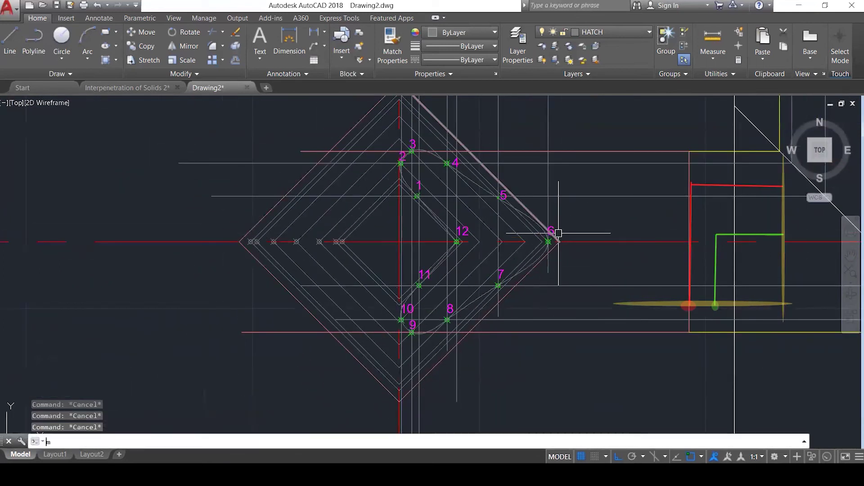
{"action": "type", "text": "a"}
{"action": "key", "text": "Return"}
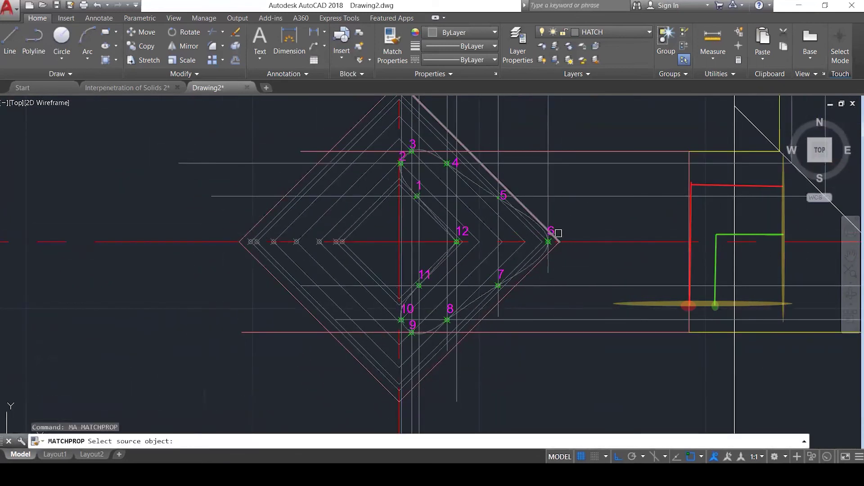
{"action": "left_click", "coordinate": [508, 332]}
{"action": "scroll", "coordinate": [549, 242], "scroll_direction": "up", "scroll_amount": 2}
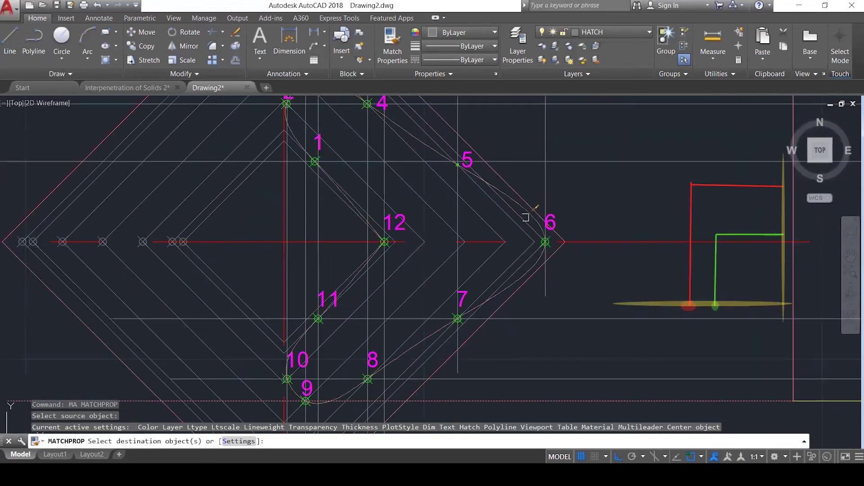
{"action": "left_click", "coordinate": [511, 198]}
{"action": "scroll", "coordinate": [540, 267], "scroll_direction": "down", "scroll_amount": 3}
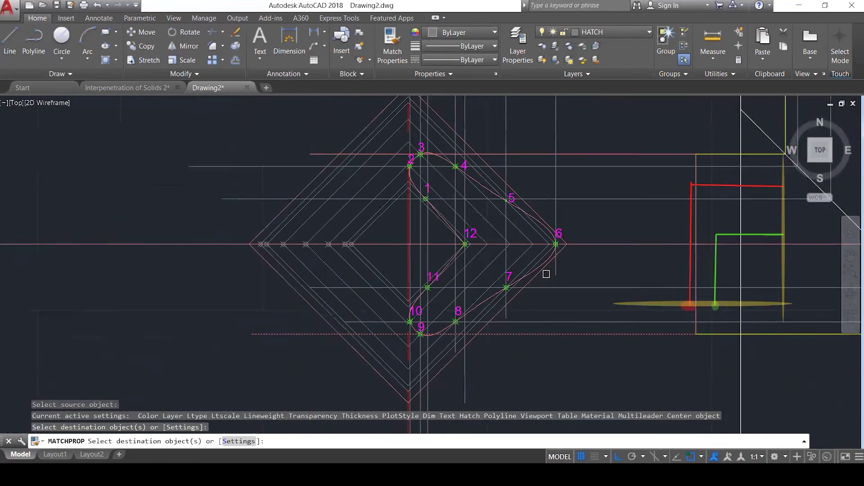
{"action": "scroll", "coordinate": [418, 270], "scroll_direction": "down", "scroll_amount": 2}
{"action": "key", "text": "Escape"}
{"action": "key", "text": "Escape"}
{"action": "key", "text": "Escape"}
{"action": "key", "text": "Escape"}
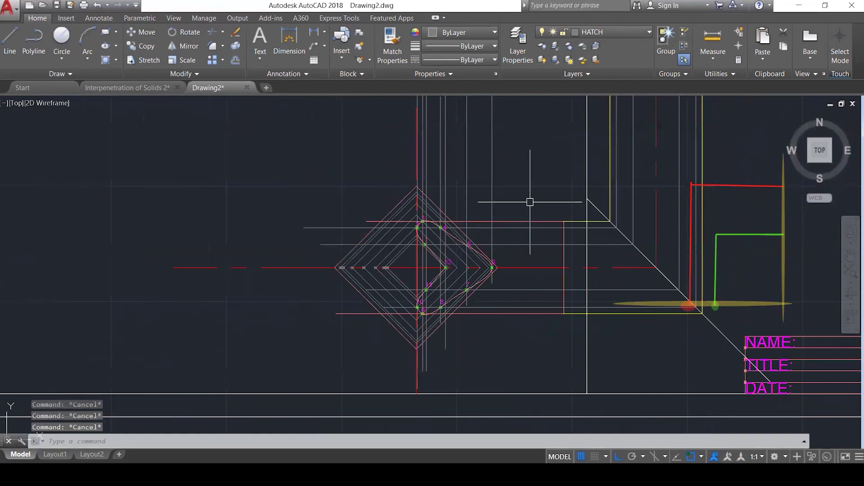
Extend the vertical projection lines of points 5 and 7 and of points 4 and 8 upward through the front view.
{"action": "scroll", "coordinate": [530, 202], "scroll_direction": "up", "scroll_amount": 1}
{"action": "scroll", "coordinate": [407, 305], "scroll_direction": "down", "scroll_amount": 3}
{"action": "scroll", "coordinate": [406, 305], "scroll_direction": "up", "scroll_amount": 1}
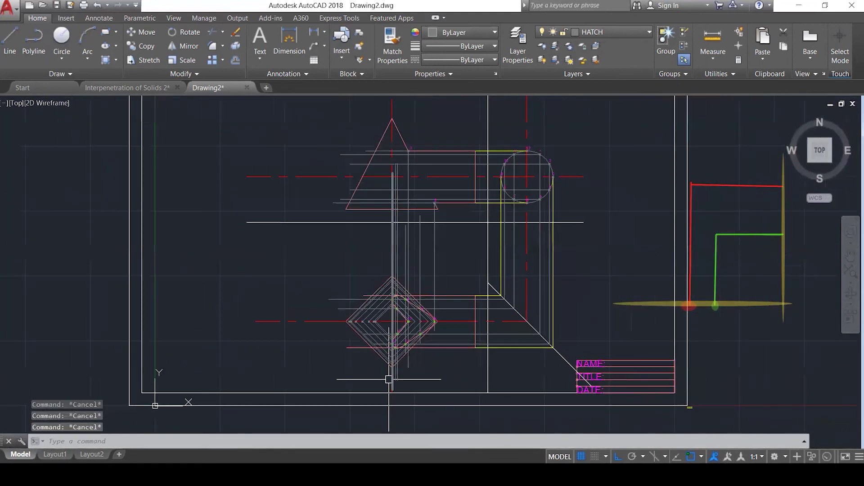
{"action": "scroll", "coordinate": [440, 140], "scroll_direction": "up", "scroll_amount": 1}
{"action": "scroll", "coordinate": [440, 140], "scroll_direction": "up", "scroll_amount": 2}
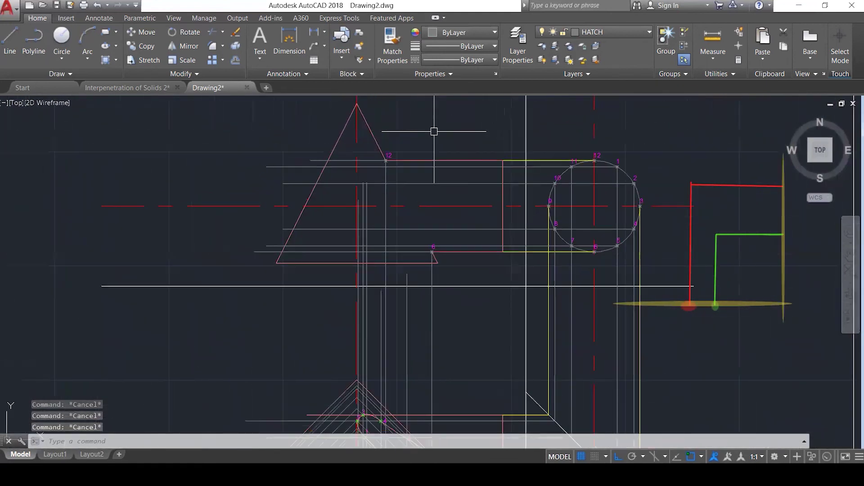
{"action": "left_click", "coordinate": [406, 328]}
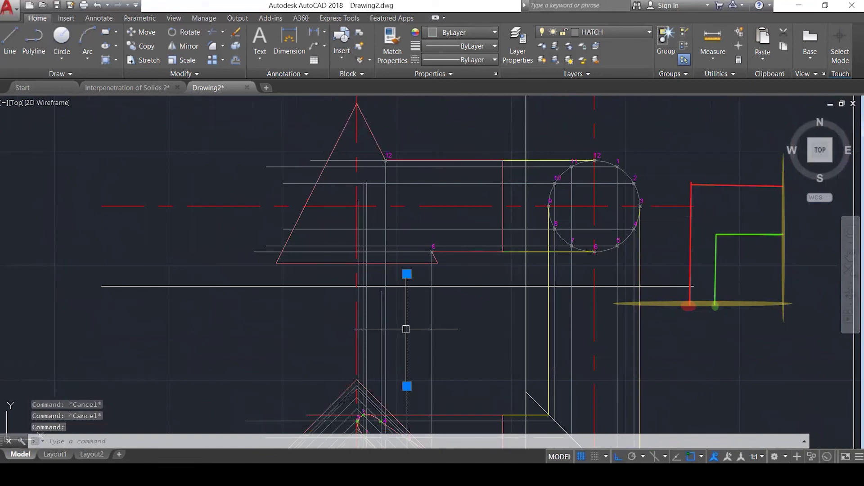
{"action": "left_click", "coordinate": [407, 274]}
{"action": "left_click", "coordinate": [407, 124]}
{"action": "key", "text": "Escape"}
{"action": "left_click", "coordinate": [379, 313]}
{"action": "left_click", "coordinate": [379, 289]}
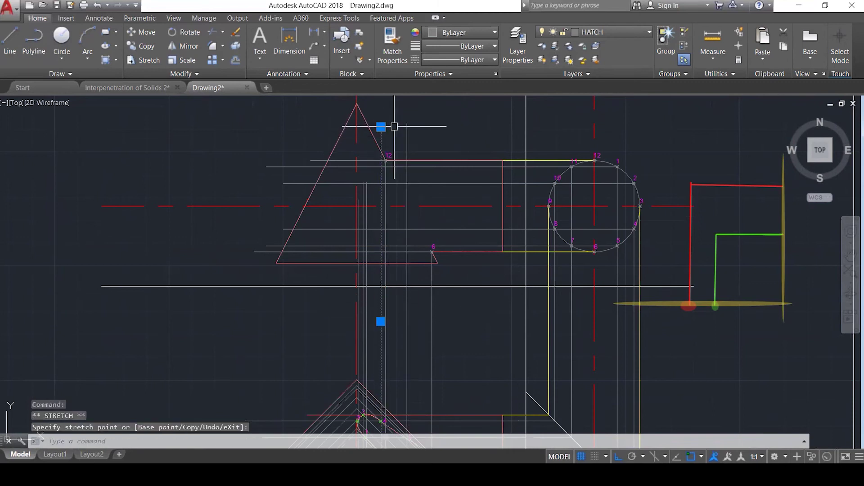
{"action": "key", "text": "Escape"}
{"action": "key", "text": "Delete"}
Move the front-view point marker on the level of points 1 and 11 onto the vertical projection line of plan point 1.
{"action": "scroll", "coordinate": [384, 171], "scroll_direction": "down", "scroll_amount": 3}
{"action": "scroll", "coordinate": [377, 368], "scroll_direction": "up", "scroll_amount": 3}
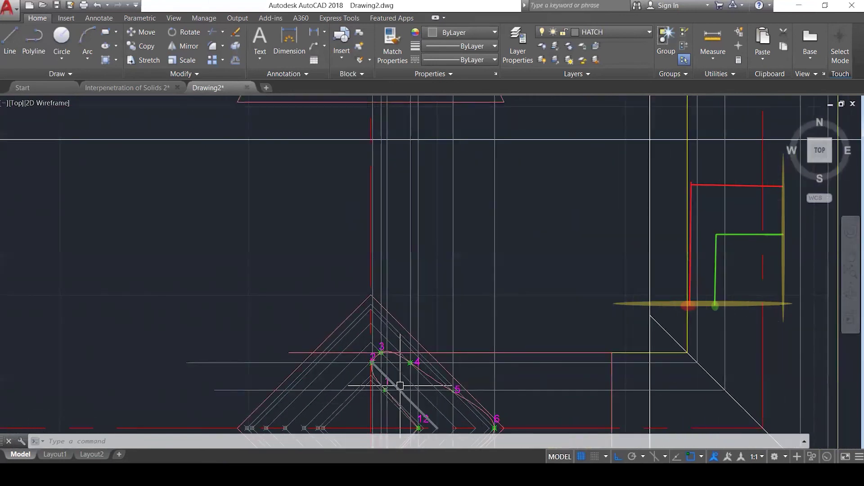
{"action": "scroll", "coordinate": [396, 380], "scroll_direction": "up", "scroll_amount": 2}
{"action": "left_click", "coordinate": [379, 358]}
{"action": "scroll", "coordinate": [385, 376], "scroll_direction": "down", "scroll_amount": 1}
{"action": "scroll", "coordinate": [389, 384], "scroll_direction": "down", "scroll_amount": 5}
{"action": "scroll", "coordinate": [393, 187], "scroll_direction": "up", "scroll_amount": 3}
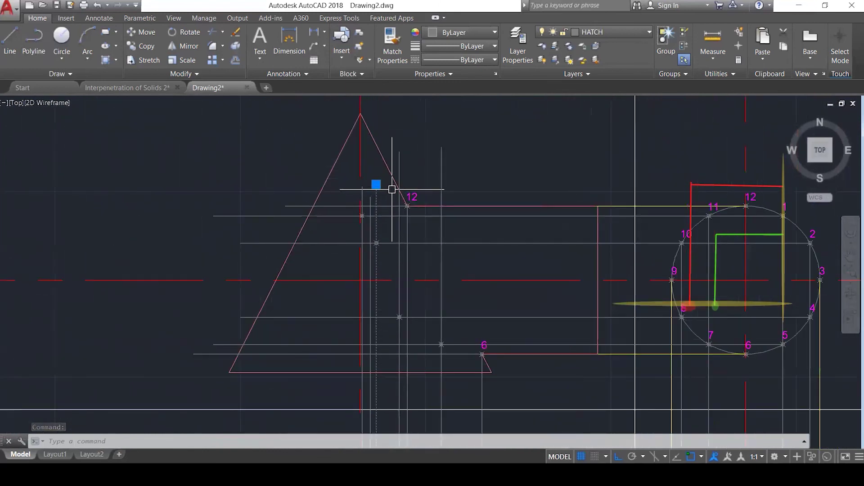
{"action": "scroll", "coordinate": [387, 194], "scroll_direction": "up", "scroll_amount": 5}
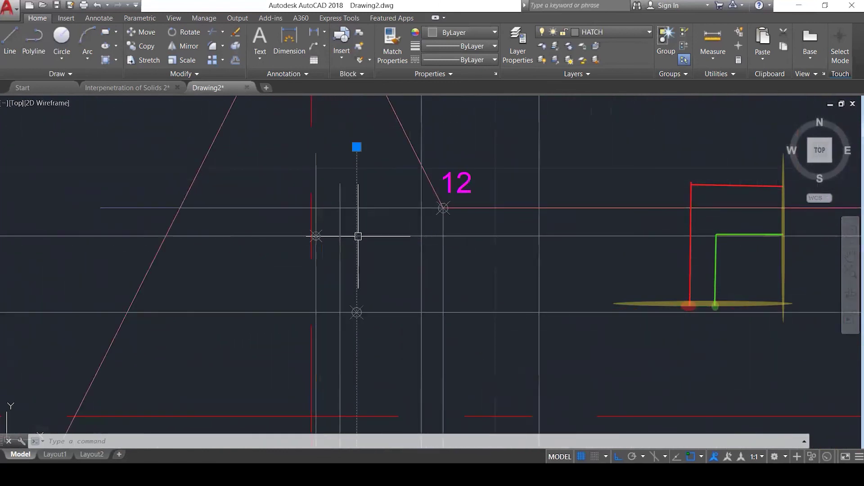
{"action": "key", "text": "Escape"}
{"action": "left_click", "coordinate": [318, 234]}
{"action": "left_click", "coordinate": [316, 236]}
{"action": "left_click", "coordinate": [357, 236]}
{"action": "key", "text": "Escape"}
{"action": "key", "text": "Escape"}
Copy the label 12 in the front view to the relocated point marker, using point 12 as base.
{"action": "type", "text": "co"}
{"action": "key", "text": "Return"}
{"action": "left_click", "coordinate": [457, 177]}
{"action": "key", "text": "Return"}
{"action": "left_click", "coordinate": [443, 207]}
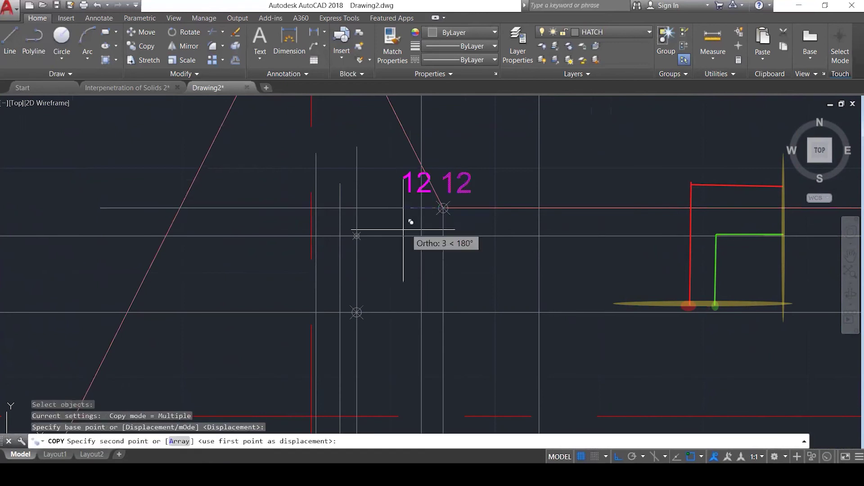
{"action": "left_click", "coordinate": [357, 236]}
{"action": "key", "text": "Escape"}
Change the copied front-view label to 1,11.
{"action": "left_click", "coordinate": [367, 213]}
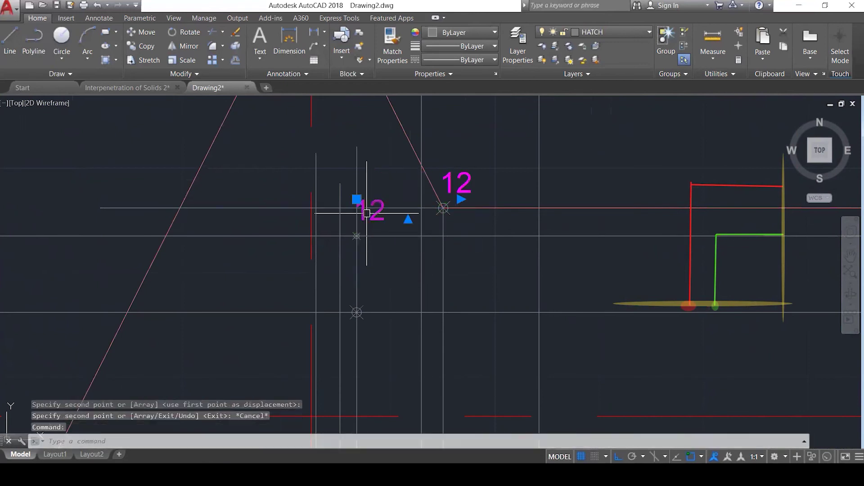
{"action": "double_click", "coordinate": [371, 210]}
{"action": "type", "text": "1"}
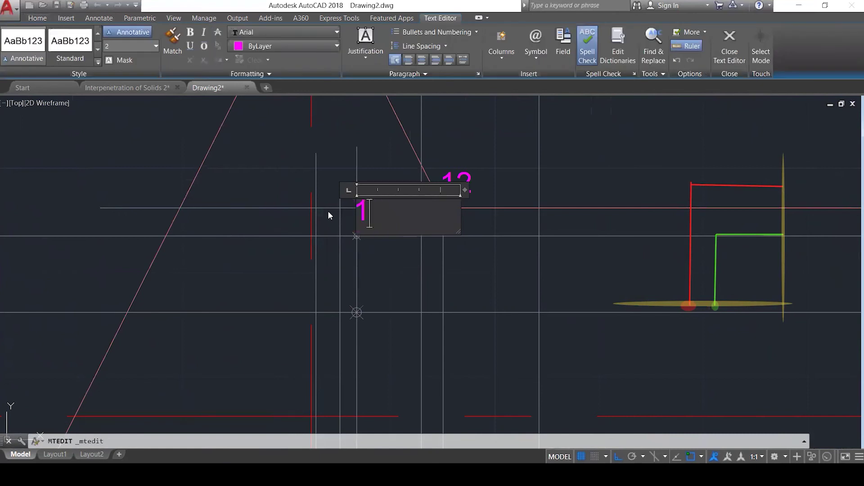
{"action": "type", "text": ",11"}
{"action": "left_click", "coordinate": [613, 167]}
{"action": "scroll", "coordinate": [351, 189], "scroll_direction": "down", "scroll_amount": 5}
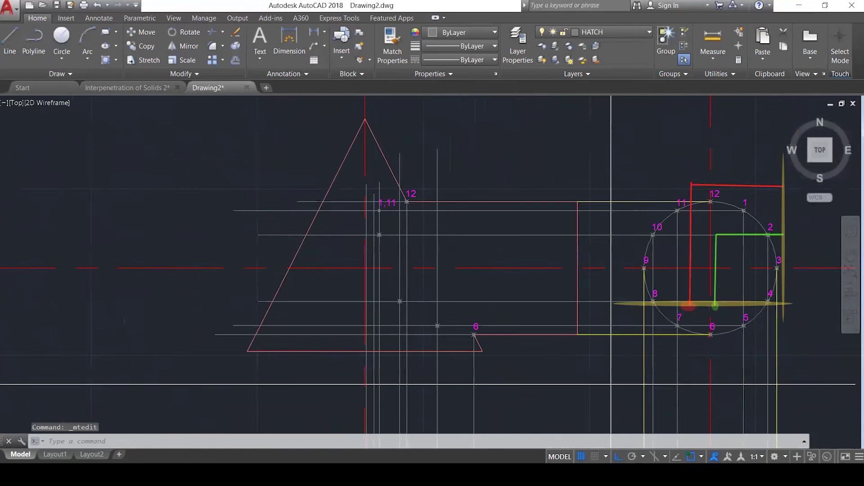
Move the front-view point marker on the level of points 2 and 10 onto the vertical projection line of plan point 2.
{"action": "left_click", "coordinate": [594, 224]}
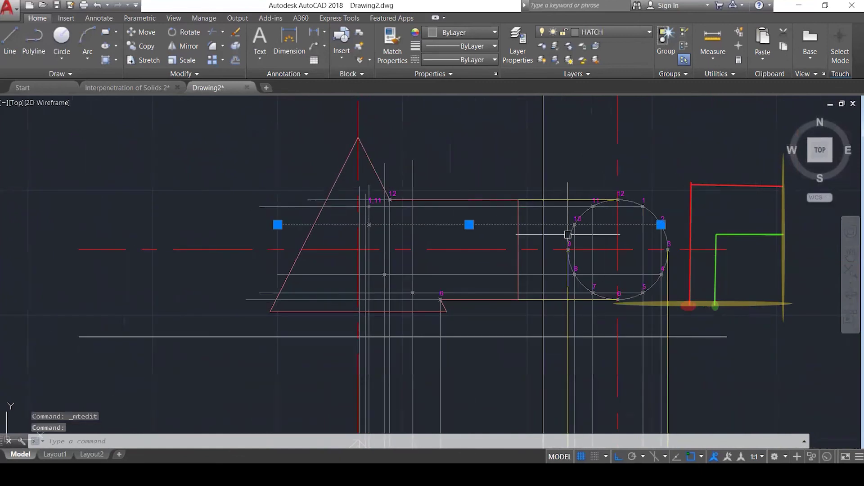
{"action": "scroll", "coordinate": [374, 227], "scroll_direction": "up", "scroll_amount": 1}
{"action": "scroll", "coordinate": [424, 162], "scroll_direction": "down", "scroll_amount": 2}
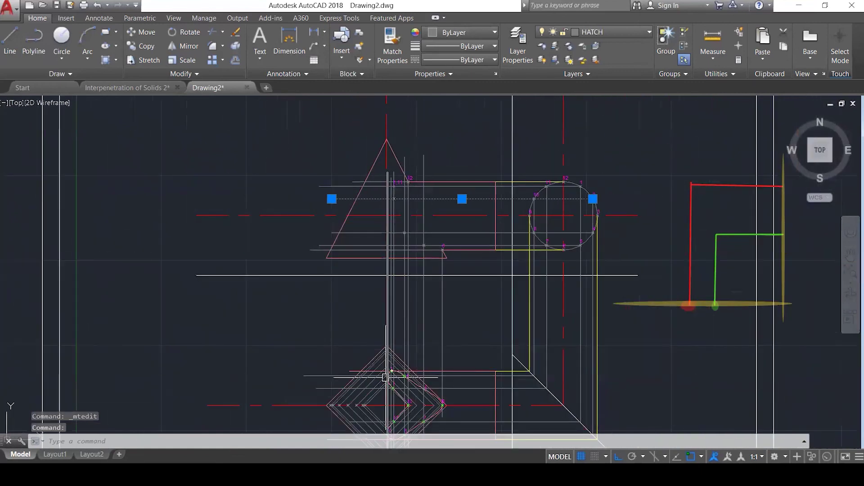
{"action": "scroll", "coordinate": [395, 429], "scroll_direction": "up", "scroll_amount": 4}
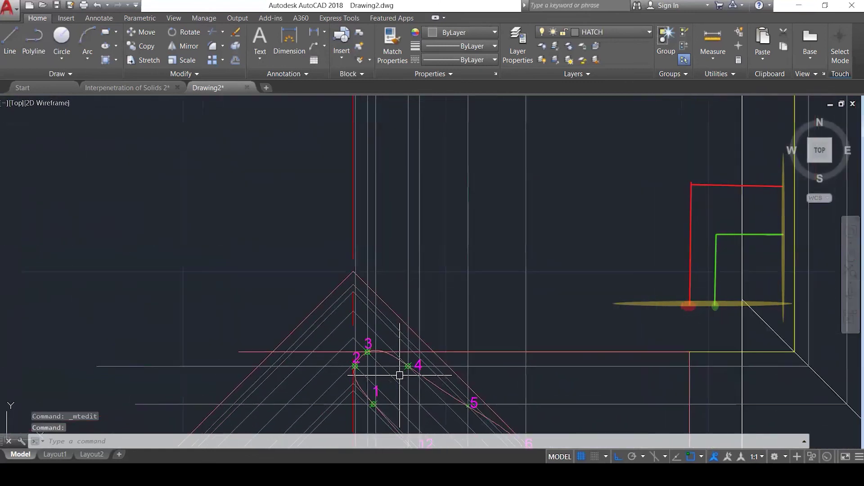
{"action": "left_click", "coordinate": [355, 247]}
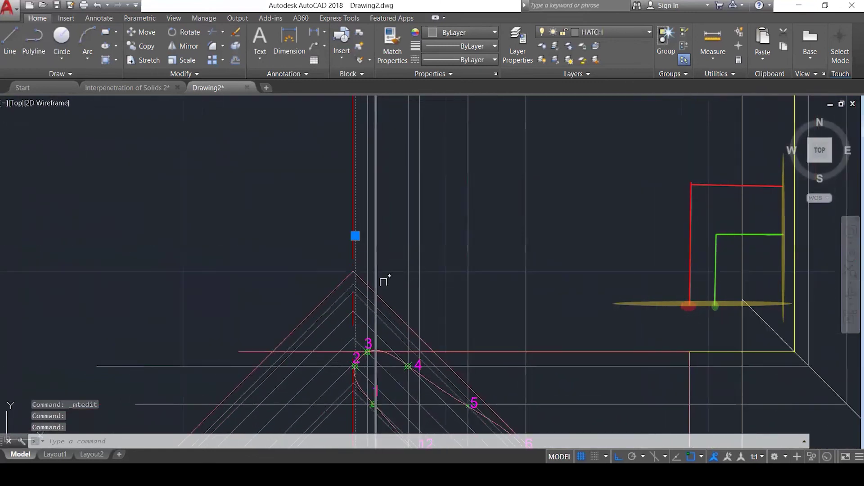
{"action": "scroll", "coordinate": [391, 297], "scroll_direction": "down", "scroll_amount": 2}
{"action": "scroll", "coordinate": [395, 321], "scroll_direction": "down", "scroll_amount": 2}
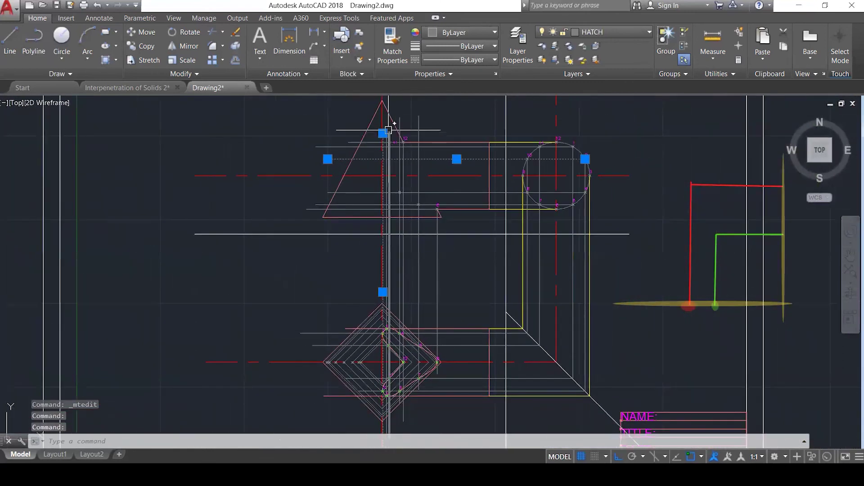
{"action": "scroll", "coordinate": [386, 133], "scroll_direction": "up", "scroll_amount": 3}
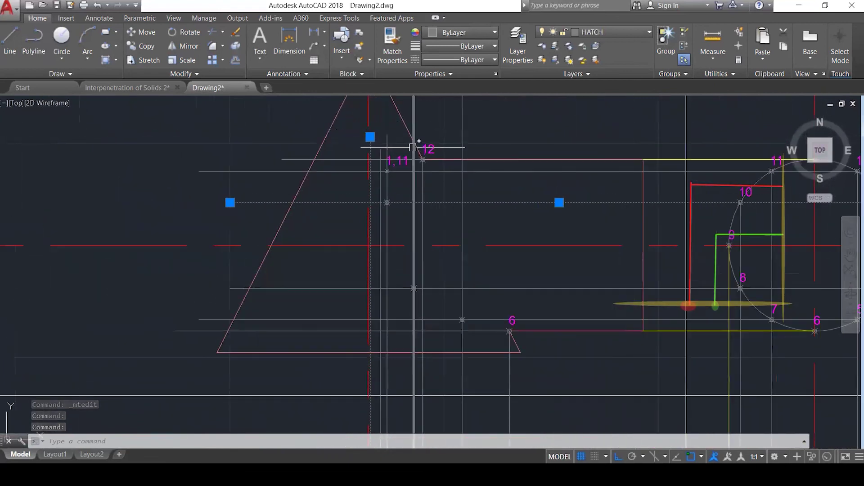
{"action": "scroll", "coordinate": [412, 147], "scroll_direction": "up", "scroll_amount": 3}
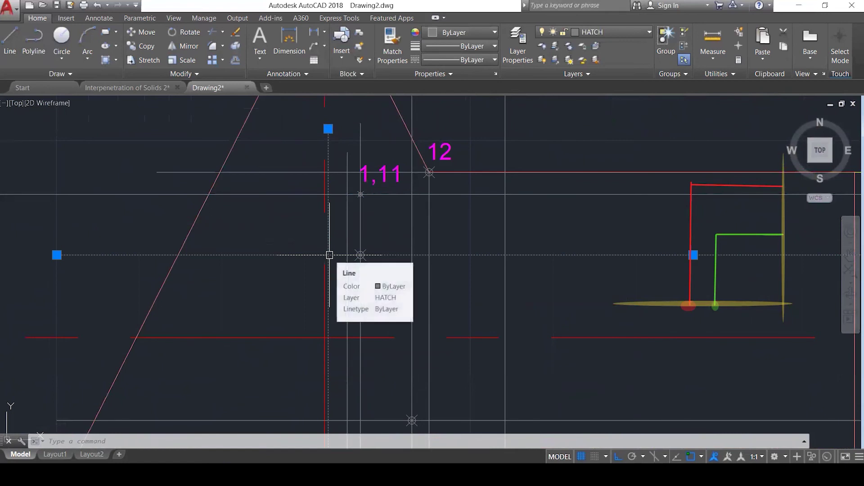
{"action": "key", "text": "Escape"}
{"action": "left_click", "coordinate": [360, 255]}
{"action": "left_click", "coordinate": [360, 255]}
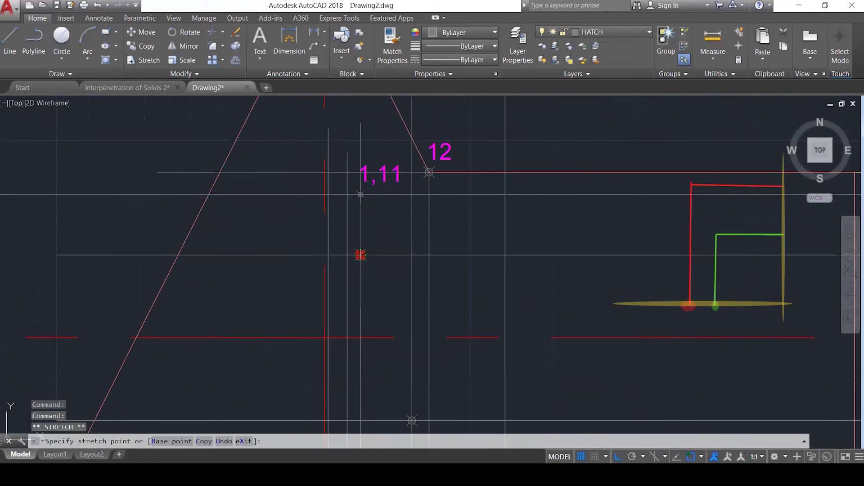
{"action": "key", "text": "Escape"}
{"action": "key", "text": "Escape"}
{"action": "key", "text": "Escape"}
Copy the front-view label 1,11 to the marker on the level of points 2 and 10, using the 1,11 marker as base.
{"action": "type", "text": "co"}
{"action": "key", "text": "Return"}
{"action": "left_click", "coordinate": [383, 175]}
{"action": "key", "text": "Return"}
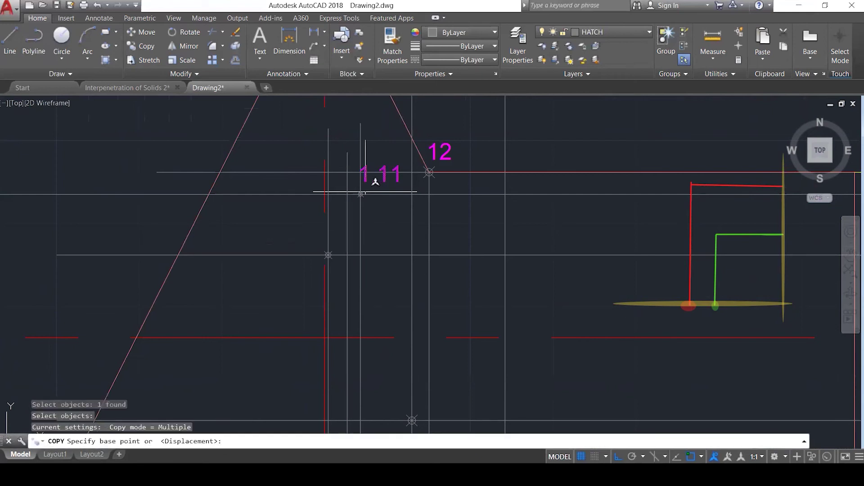
{"action": "left_click", "coordinate": [361, 194]}
{"action": "left_click", "coordinate": [330, 247]}
{"action": "key", "text": "Escape"}
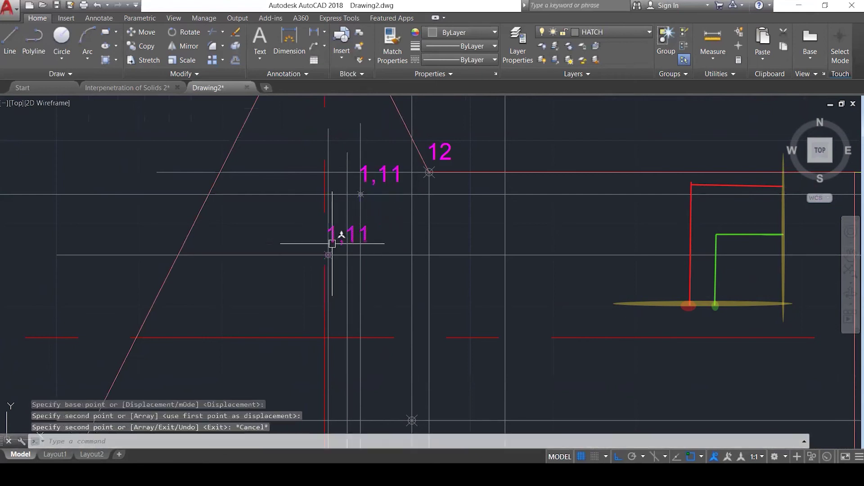
Change the copied label on the level of points 2 and 10 to 2,10.
{"action": "left_click", "coordinate": [332, 240]}
{"action": "double_click", "coordinate": [370, 234]}
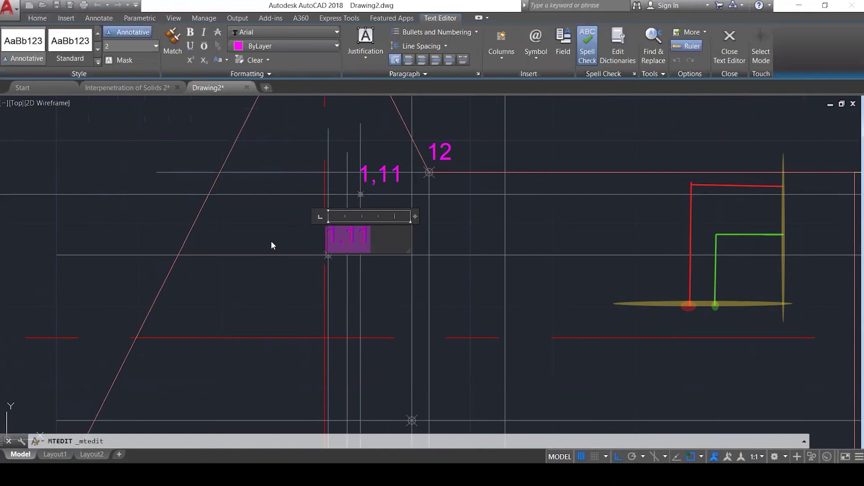
{"action": "type", "text": "2,10"}
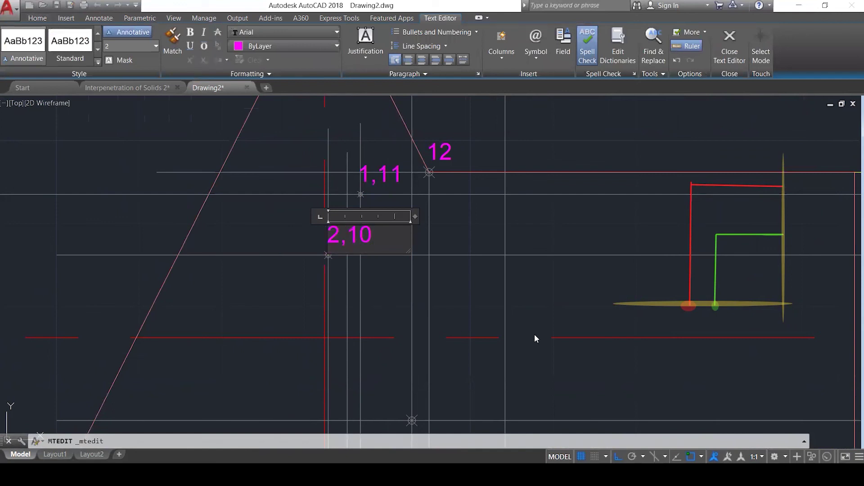
{"action": "left_click", "coordinate": [474, 233]}
Trace the vertical projection line of plan point 3 into the front view and place a point where it crosses the cylinder's horizontal axis.
{"action": "scroll", "coordinate": [425, 193], "scroll_direction": "down", "scroll_amount": 5}
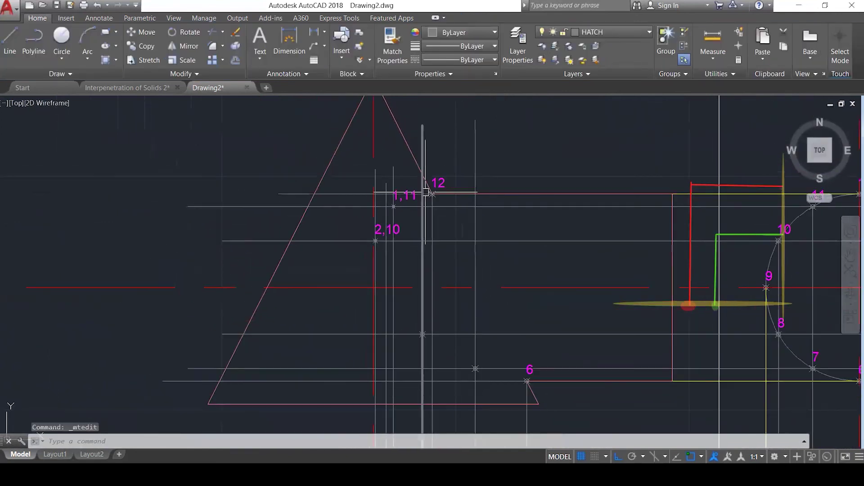
{"action": "scroll", "coordinate": [421, 187], "scroll_direction": "down", "scroll_amount": 3}
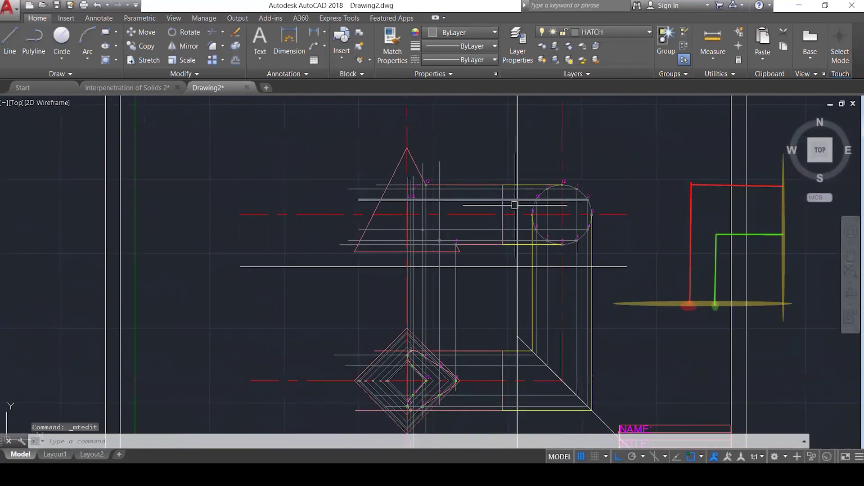
{"action": "scroll", "coordinate": [530, 225], "scroll_direction": "up", "scroll_amount": 3}
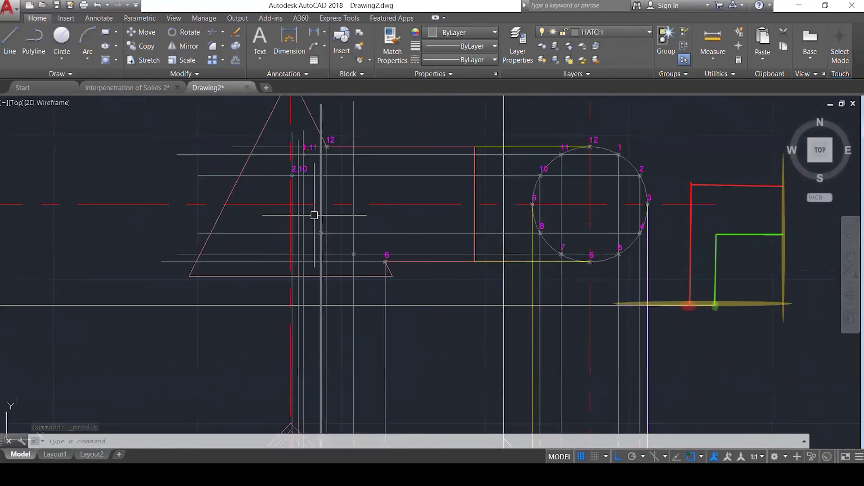
{"action": "scroll", "coordinate": [380, 168], "scroll_direction": "down", "scroll_amount": 4}
{"action": "scroll", "coordinate": [318, 299], "scroll_direction": "up", "scroll_amount": 3}
{"action": "scroll", "coordinate": [318, 299], "scroll_direction": "up", "scroll_amount": 2}
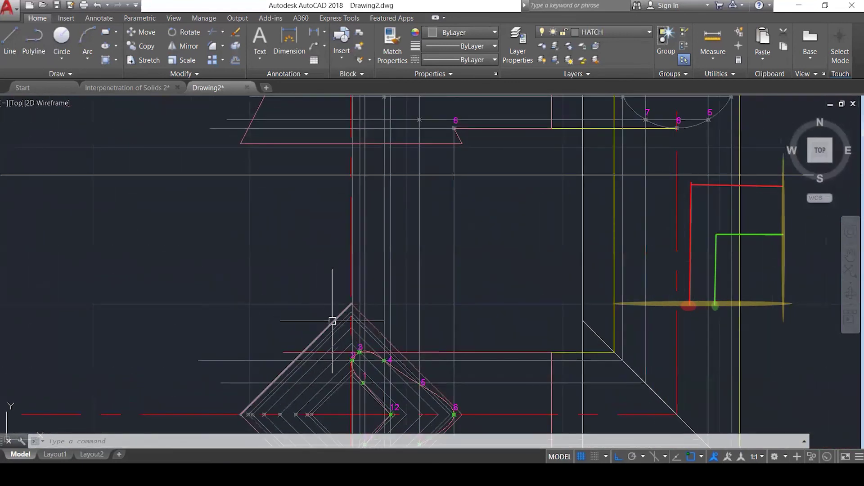
{"action": "scroll", "coordinate": [355, 349], "scroll_direction": "up", "scroll_amount": 3}
{"action": "left_click", "coordinate": [364, 247]}
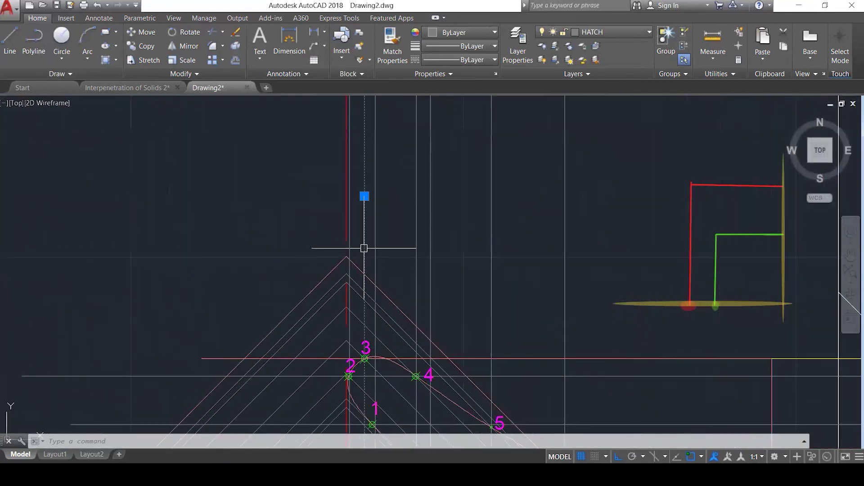
{"action": "scroll", "coordinate": [367, 374], "scroll_direction": "down", "scroll_amount": 4}
{"action": "scroll", "coordinate": [367, 380], "scroll_direction": "down", "scroll_amount": 4}
{"action": "scroll", "coordinate": [368, 189], "scroll_direction": "up", "scroll_amount": 5}
{"action": "scroll", "coordinate": [369, 190], "scroll_direction": "up", "scroll_amount": 2}
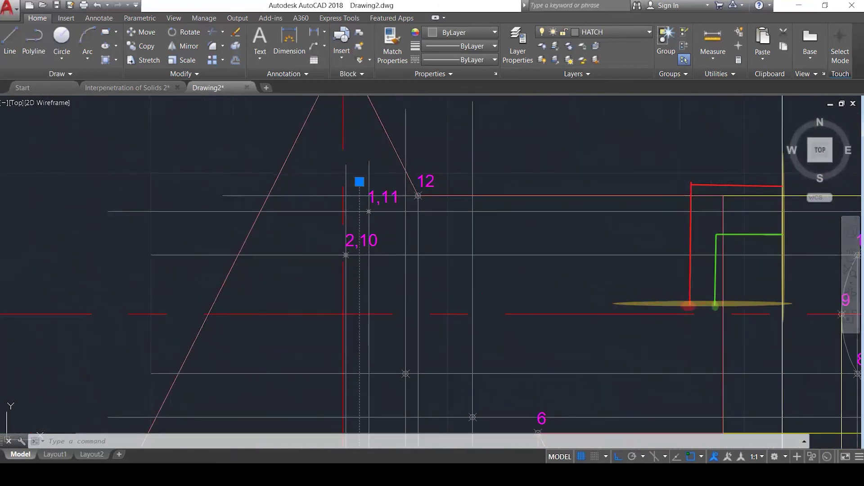
{"action": "key", "text": "Escape"}
{"action": "key", "text": "Escape"}
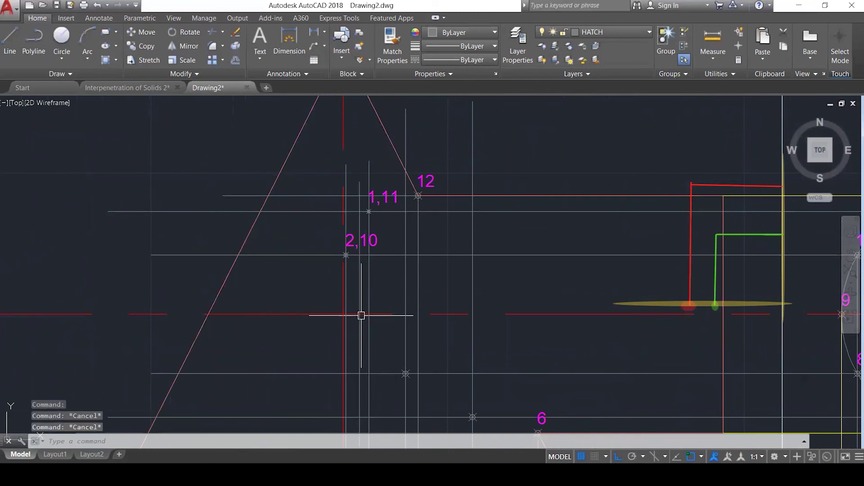
{"action": "type", "text": "POINT"}
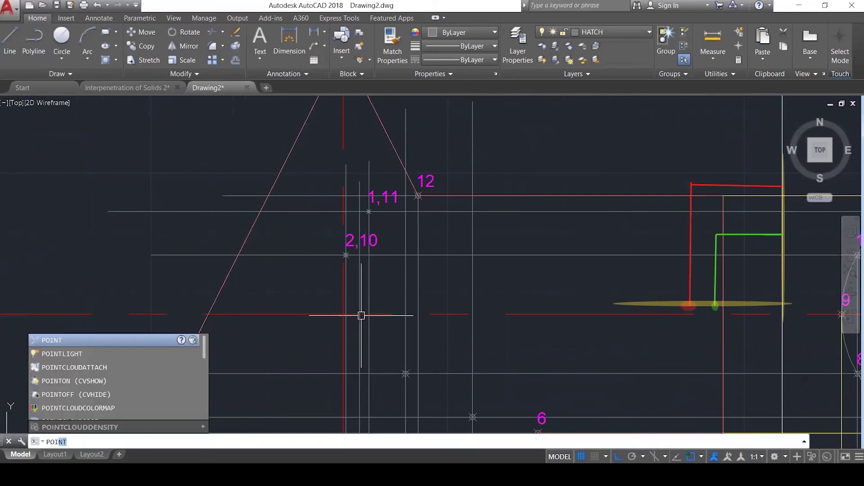
{"action": "key", "text": "Return"}
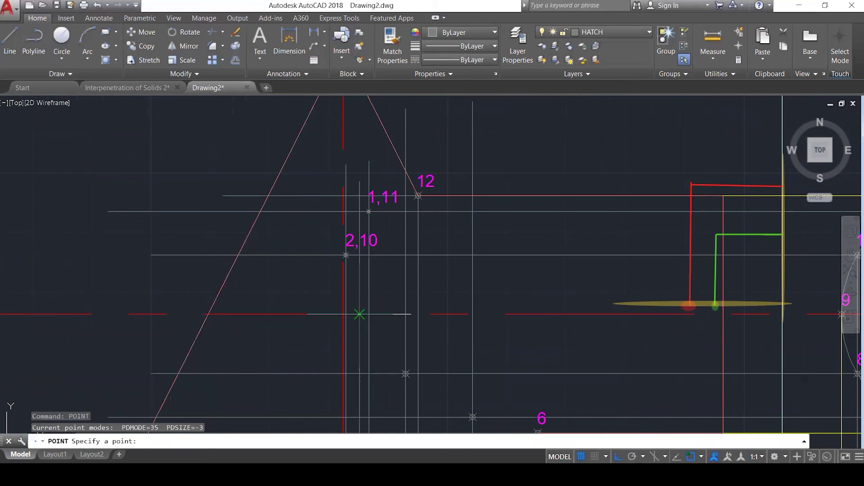
{"action": "left_click", "coordinate": [359, 314]}
{"action": "key", "text": "Escape"}
{"action": "key", "text": "Escape"}
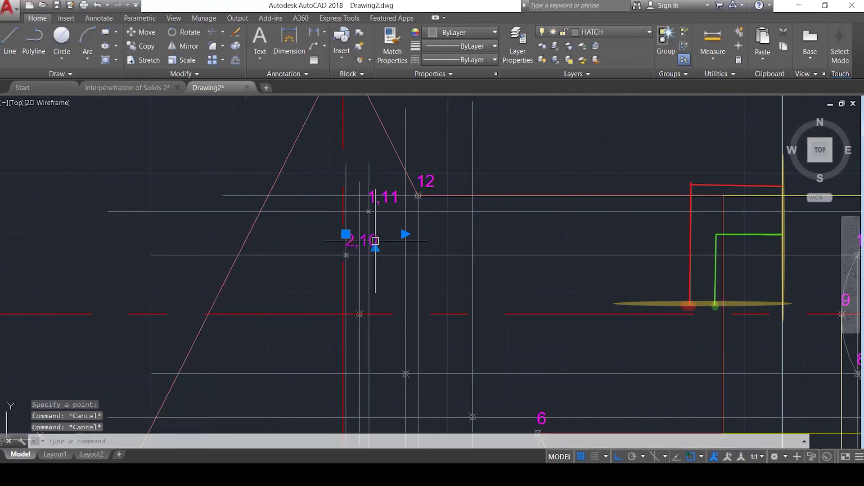
Copy the label 2,10 to the new point on the cylinder's horizontal axis, using the 2,10 marker as base.
{"action": "type", "text": "co"}
{"action": "key", "text": "Return"}
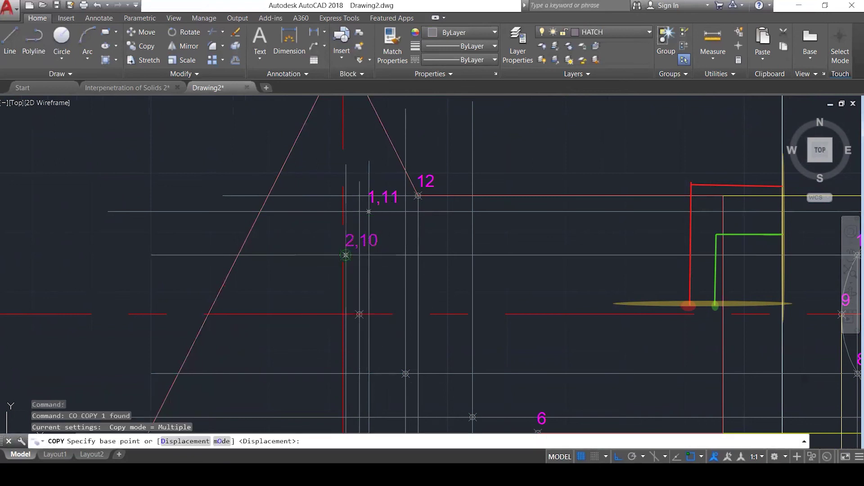
{"action": "left_click", "coordinate": [346, 255]}
{"action": "left_click", "coordinate": [359, 314]}
{"action": "key", "text": "Escape"}
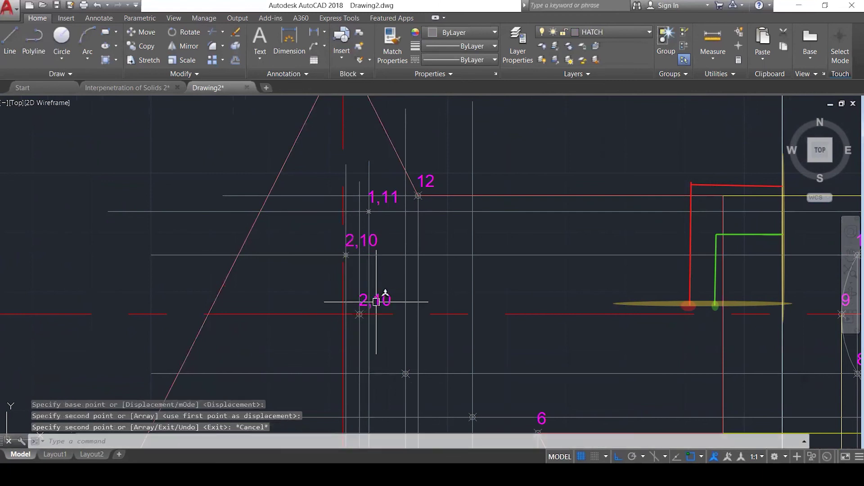
{"action": "key", "text": "Escape"}
Change the copied label on the cylinder's horizontal axis to 3,9.
{"action": "left_click", "coordinate": [379, 300]}
{"action": "double_click", "coordinate": [379, 300]}
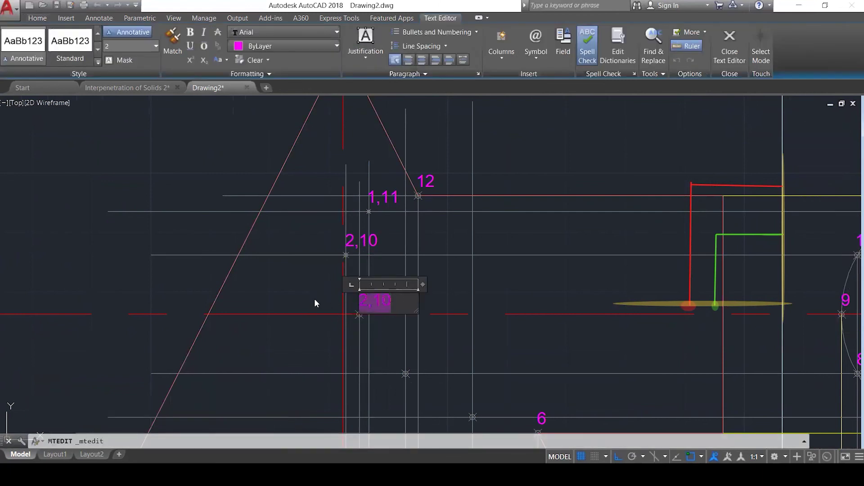
{"action": "type", "text": "3,1"}
{"action": "key", "text": "BackSpace"}
{"action": "type", "text": "9"}
{"action": "left_click", "coordinate": [474, 259]}
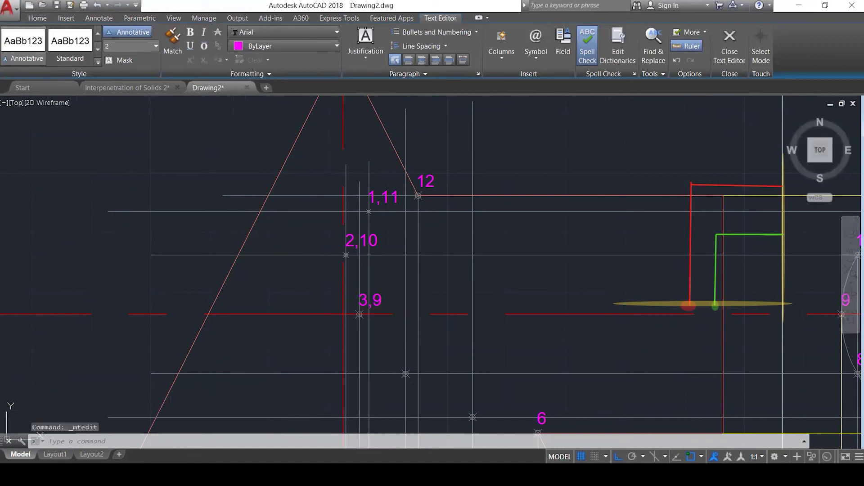
{"action": "key", "text": "Escape"}
{"action": "key", "text": "Escape"}
Check the vertical projection line of plan points 4 and 8 against its marker in the front view.
{"action": "scroll", "coordinate": [368, 194], "scroll_direction": "down", "scroll_amount": 3}
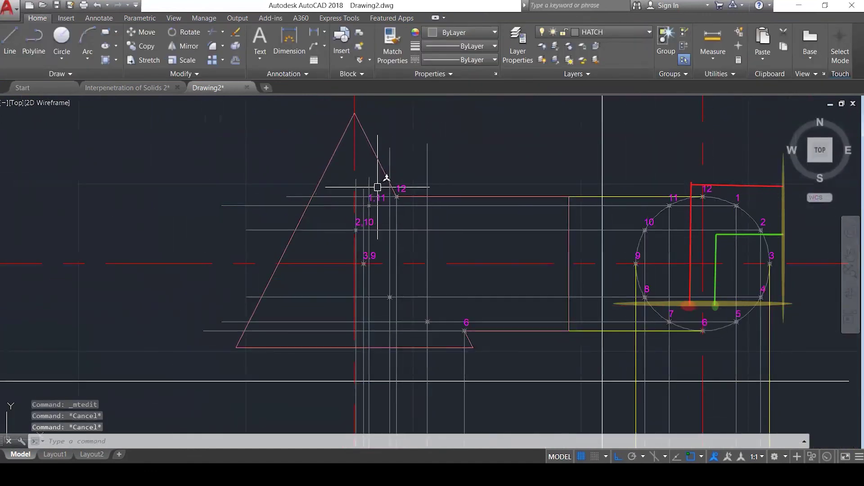
{"action": "scroll", "coordinate": [377, 186], "scroll_direction": "down", "scroll_amount": 2}
{"action": "left_click", "coordinate": [388, 238]}
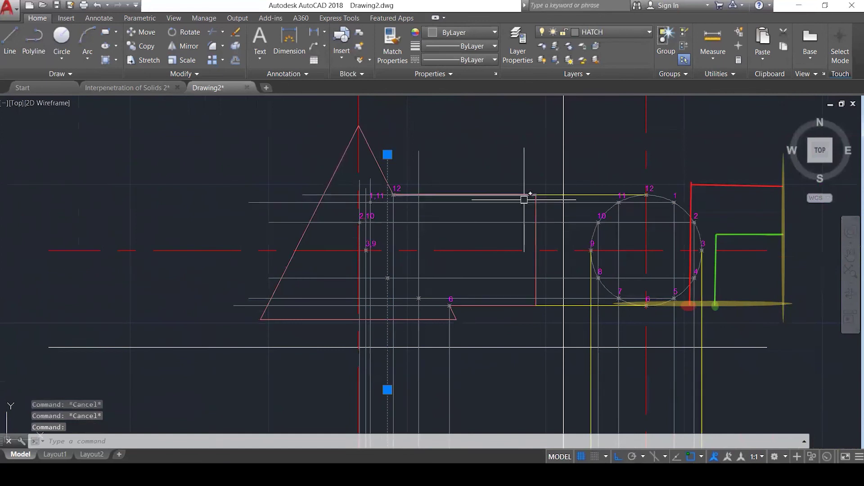
{"action": "scroll", "coordinate": [531, 197], "scroll_direction": "down", "scroll_amount": 3}
{"action": "scroll", "coordinate": [431, 400], "scroll_direction": "up", "scroll_amount": 2}
{"action": "scroll", "coordinate": [431, 400], "scroll_direction": "up", "scroll_amount": 2}
{"action": "scroll", "coordinate": [432, 369], "scroll_direction": "down", "scroll_amount": 3}
{"action": "scroll", "coordinate": [445, 217], "scroll_direction": "up", "scroll_amount": 1}
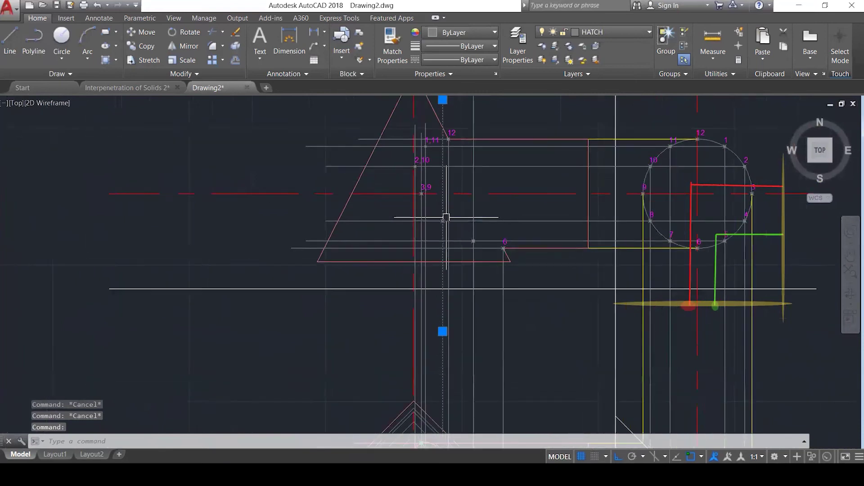
{"action": "scroll", "coordinate": [446, 218], "scroll_direction": "up", "scroll_amount": 2}
{"action": "scroll", "coordinate": [430, 173], "scroll_direction": "up", "scroll_amount": 2}
{"action": "key", "text": "Escape"}
Copy the label 3,9 to the front-view markers on the levels of points 4 and 8 and of points 5 and 7.
{"action": "type", "text": "co"}
{"action": "key", "text": "Return"}
{"action": "left_click", "coordinate": [405, 164]}
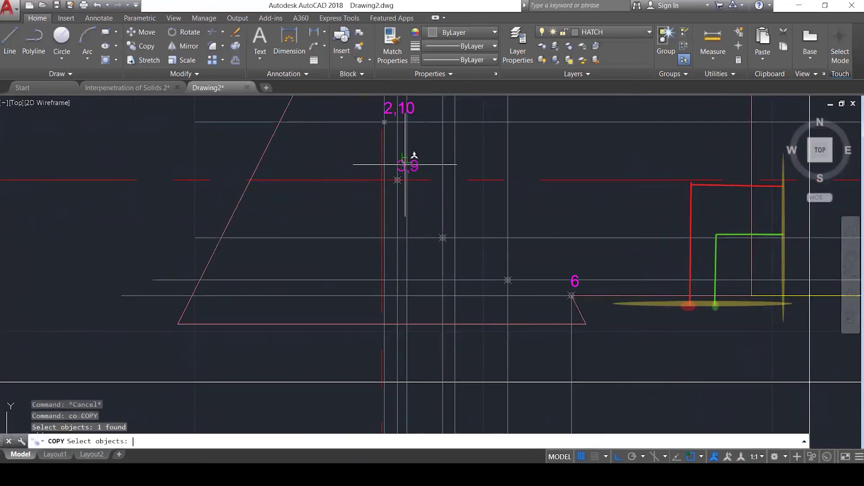
{"action": "key", "text": "Return"}
{"action": "left_click", "coordinate": [397, 180]}
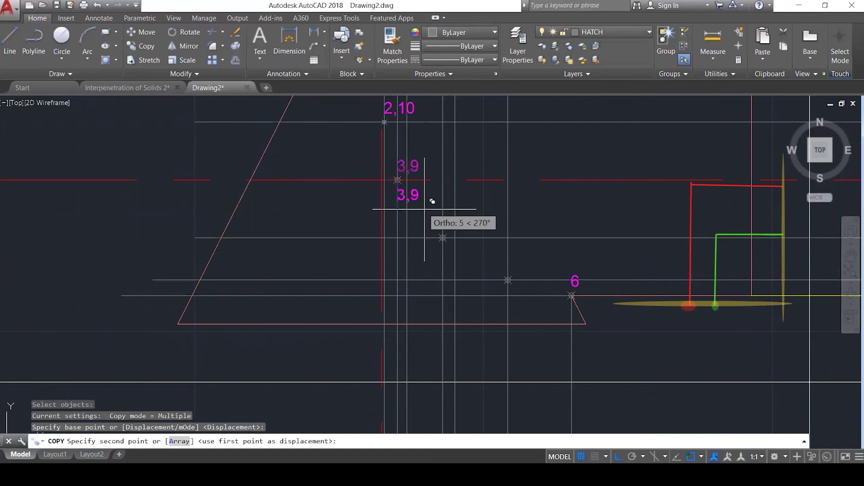
{"action": "left_click", "coordinate": [442, 238]}
{"action": "left_click", "coordinate": [508, 280]}
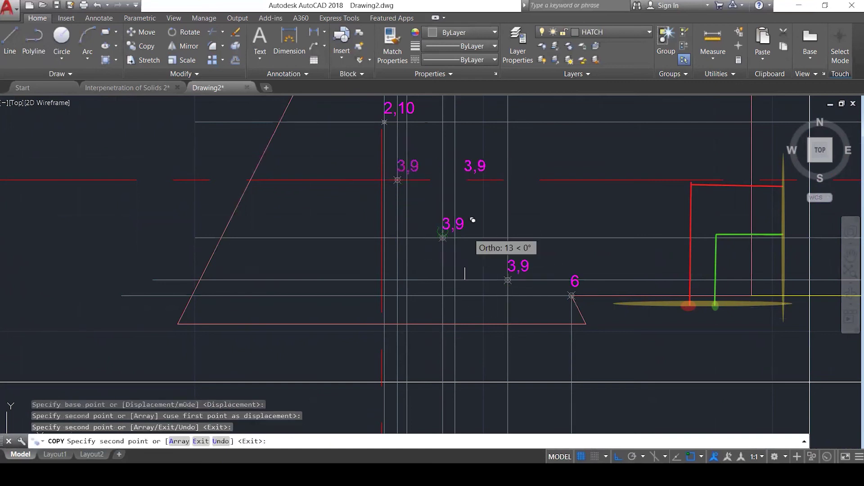
{"action": "key", "text": "Escape"}
{"action": "key", "text": "Escape"}
Change the two copied 3,9 labels on the lower front-view points to 4,8 and 5,7.
{"action": "left_click", "coordinate": [462, 221]}
{"action": "double_click", "coordinate": [454, 223]}
{"action": "type", "text": "4,8"}
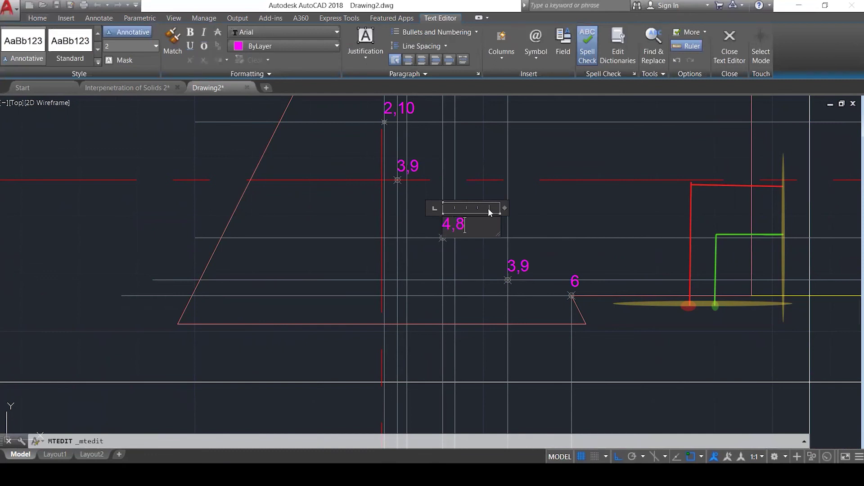
{"action": "left_click", "coordinate": [570, 216]}
{"action": "double_click", "coordinate": [516, 265]}
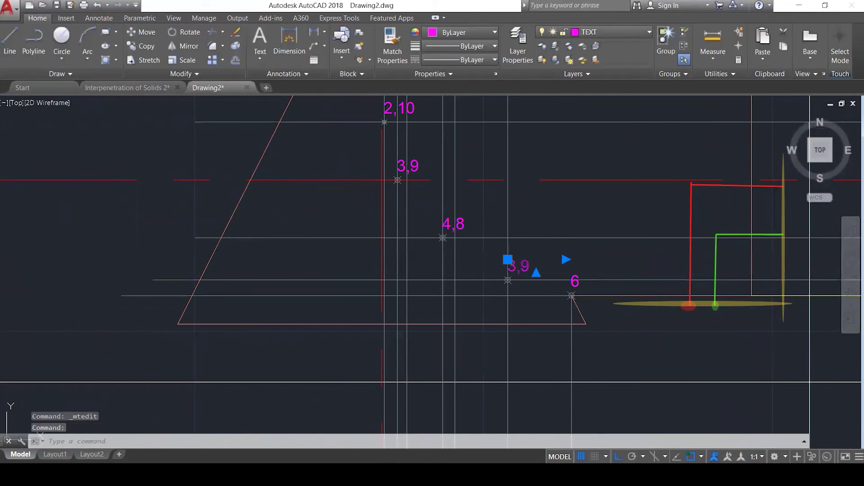
{"action": "type", "text": "5,7"}
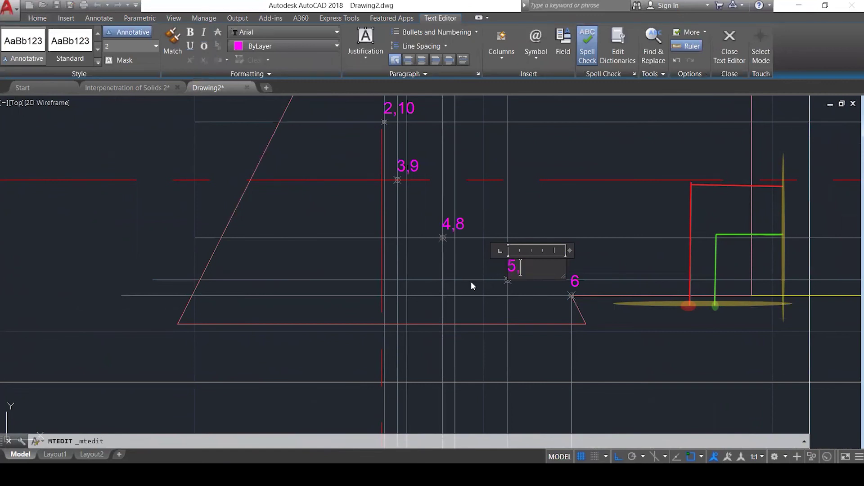
{"action": "left_click", "coordinate": [556, 215]}
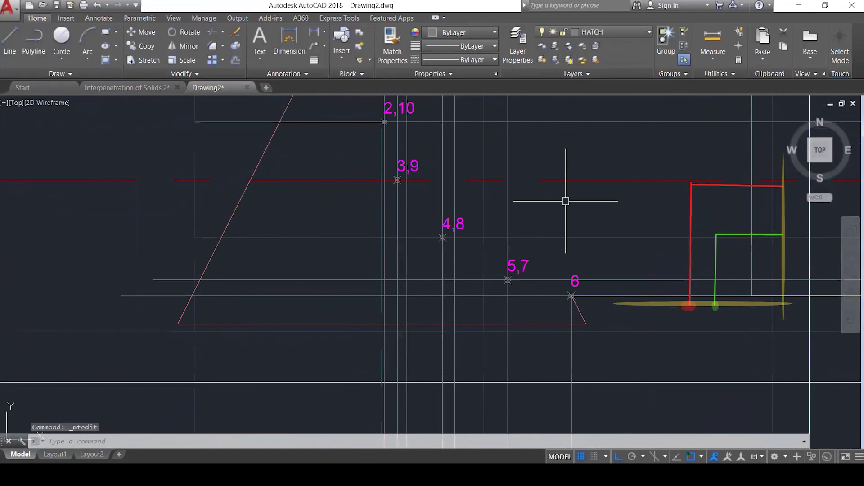
{"action": "key", "text": "Escape"}
{"action": "key", "text": "Escape"}
{"action": "key", "text": "Escape"}
Draw a spline in the front view from point 6 through 5,7, 4,8, 3,9, 2,10 and 1,11 to point 12.
{"action": "scroll", "coordinate": [527, 264], "scroll_direction": "down", "scroll_amount": 3}
{"action": "type", "text": "s"}
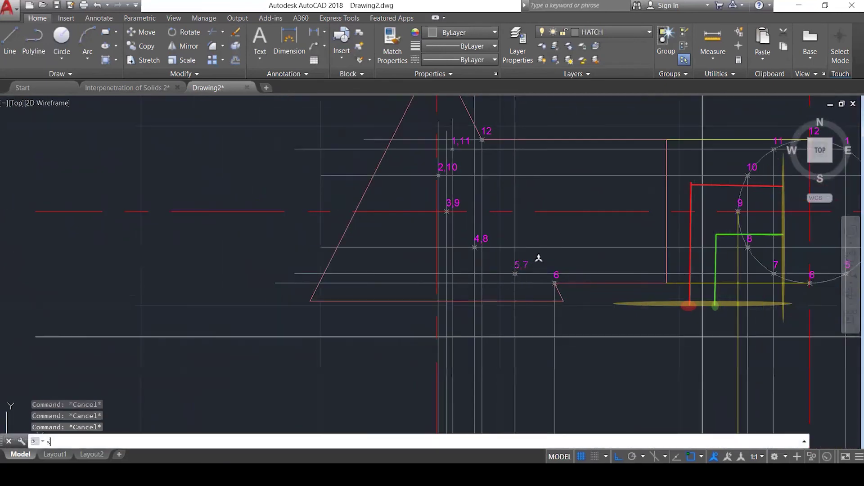
{"action": "type", "text": "pl"}
{"action": "key", "text": "Return"}
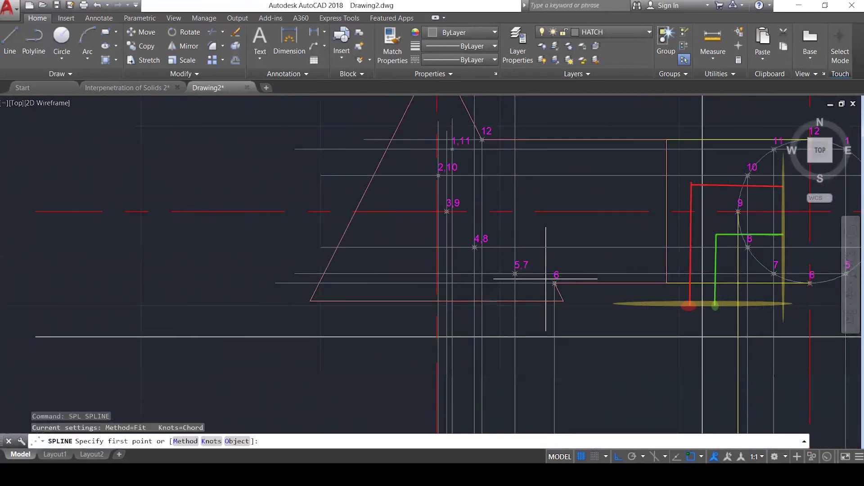
{"action": "scroll", "coordinate": [546, 279], "scroll_direction": "up", "scroll_amount": 2}
{"action": "left_click", "coordinate": [558, 286]}
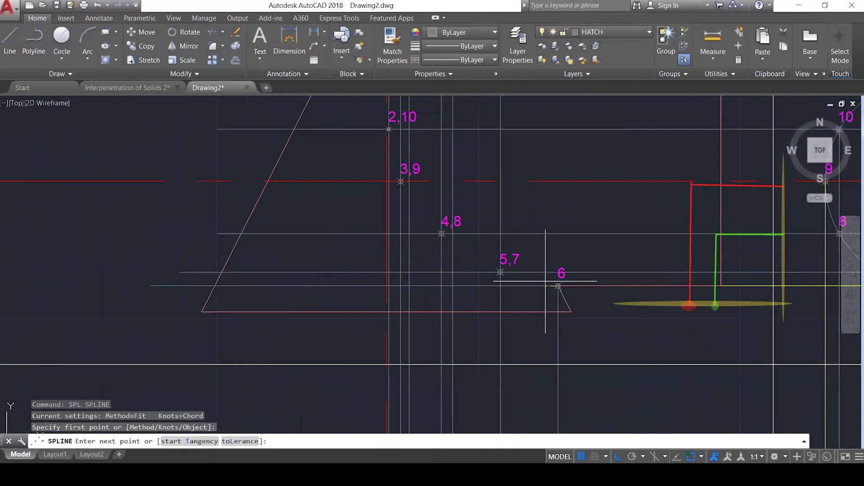
{"action": "left_click", "coordinate": [500, 272]}
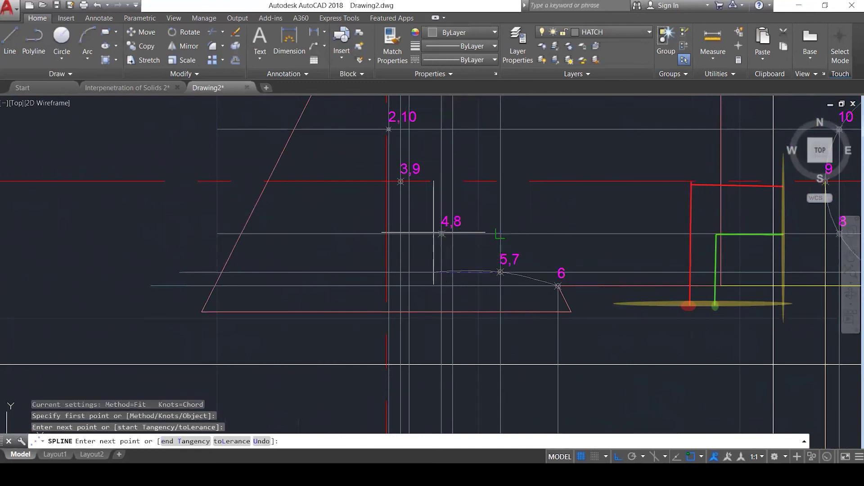
{"action": "left_click", "coordinate": [442, 234]}
{"action": "left_click", "coordinate": [400, 182]}
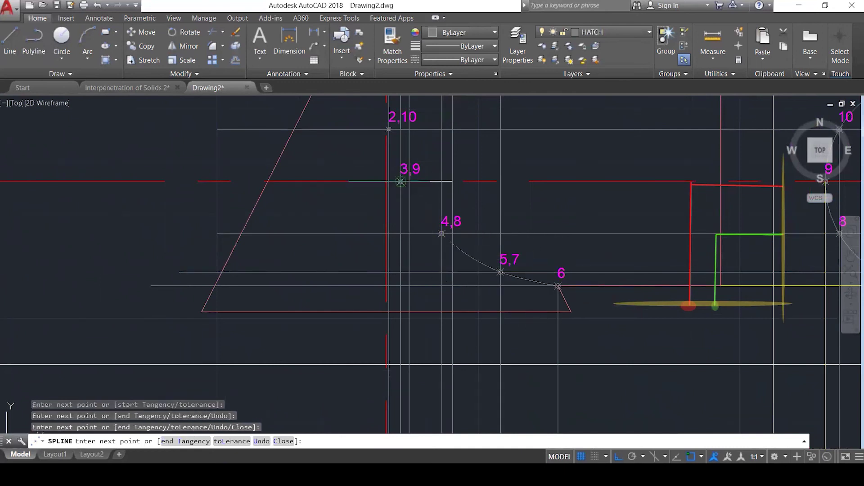
{"action": "scroll", "coordinate": [424, 285], "scroll_direction": "down", "scroll_amount": 3}
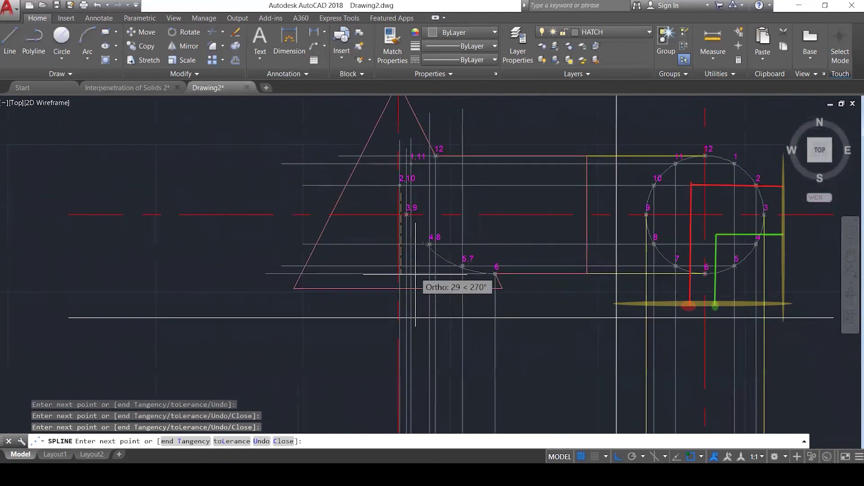
{"action": "scroll", "coordinate": [379, 173], "scroll_direction": "up", "scroll_amount": 4}
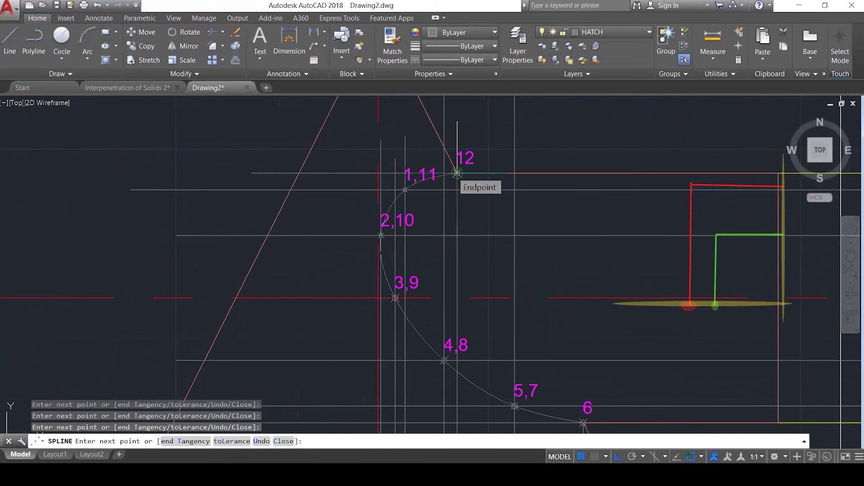
{"action": "left_click", "coordinate": [456, 172]}
{"action": "key", "text": "Return"}
{"action": "scroll", "coordinate": [488, 187], "scroll_direction": "down", "scroll_amount": 3}
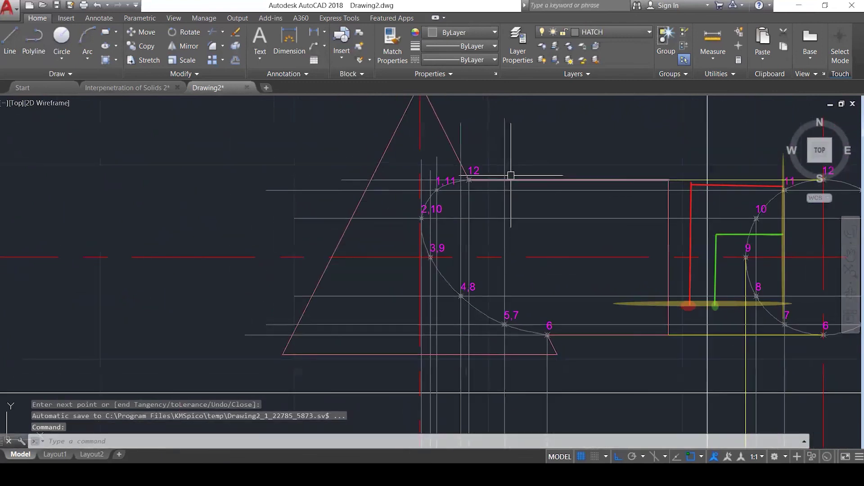
Match the front-view curve's properties to the cylinder's upper outline.
{"action": "key", "text": "Escape"}
{"action": "key", "text": "Escape"}
{"action": "type", "text": "ma"}
{"action": "key", "text": "Return"}
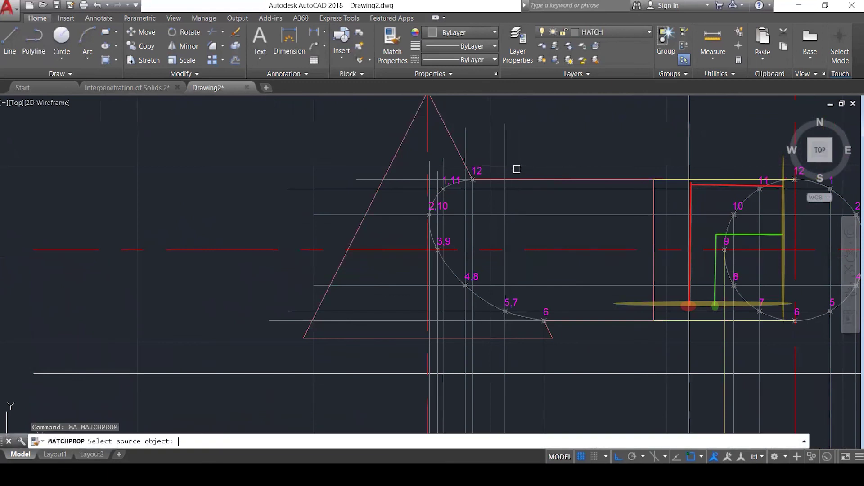
{"action": "left_click", "coordinate": [522, 180]}
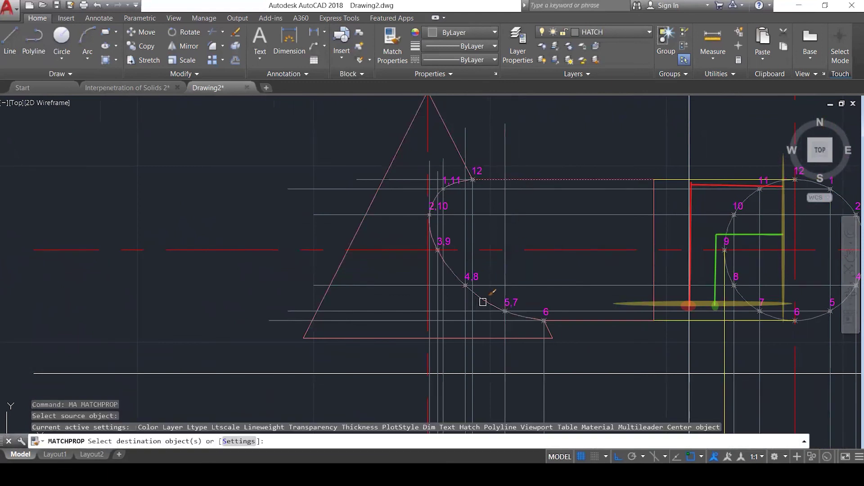
{"action": "scroll", "coordinate": [481, 235], "scroll_direction": "down", "scroll_amount": 6}
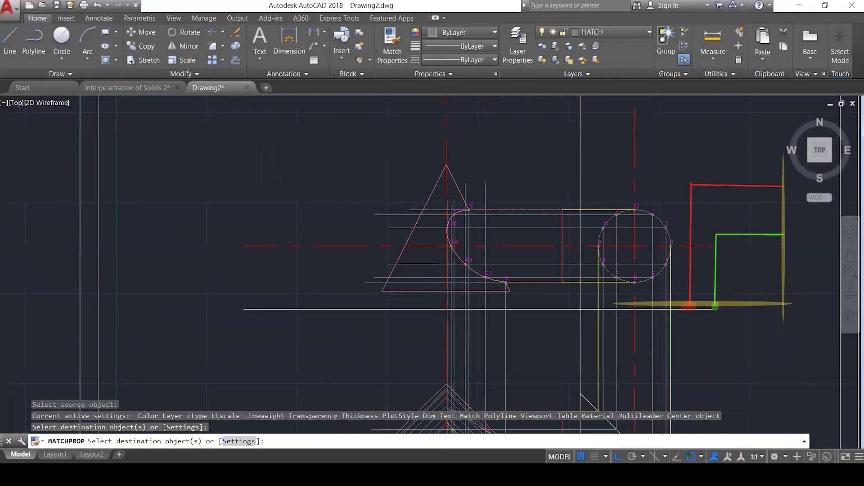
{"action": "key", "text": "Escape"}
{"action": "key", "text": "Escape"}
{"action": "key", "text": "Escape"}
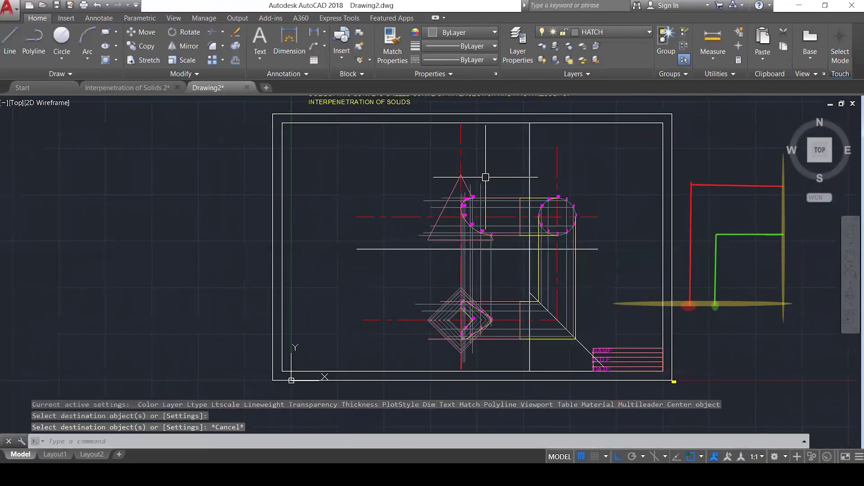
Make OUTLINE the current layer and turn off the HATCH layer.
{"action": "scroll", "coordinate": [507, 372], "scroll_direction": "up", "scroll_amount": 3}
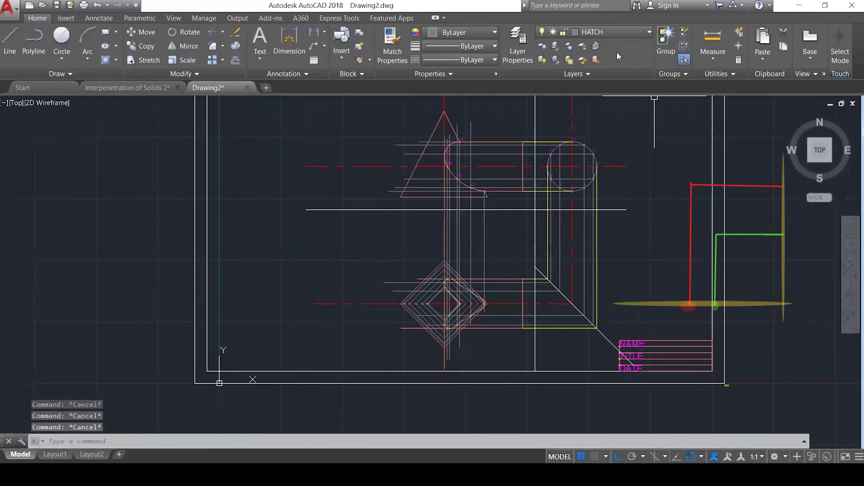
{"action": "left_click", "coordinate": [625, 34]}
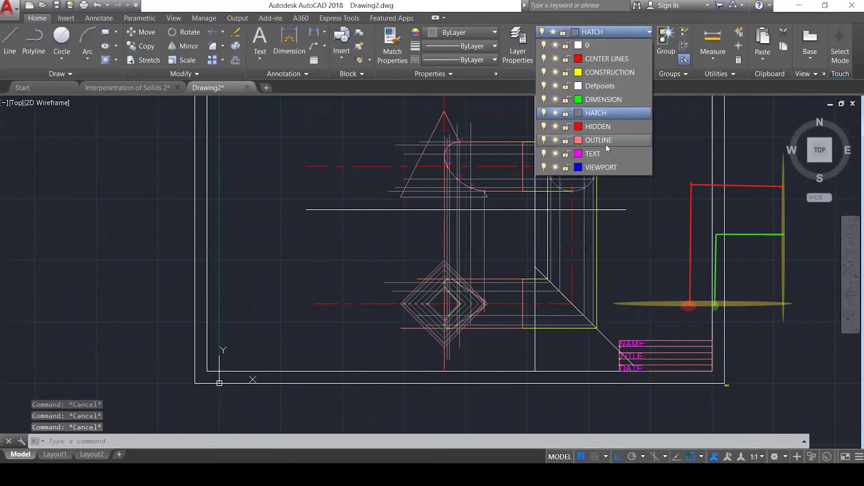
{"action": "left_click", "coordinate": [609, 141]}
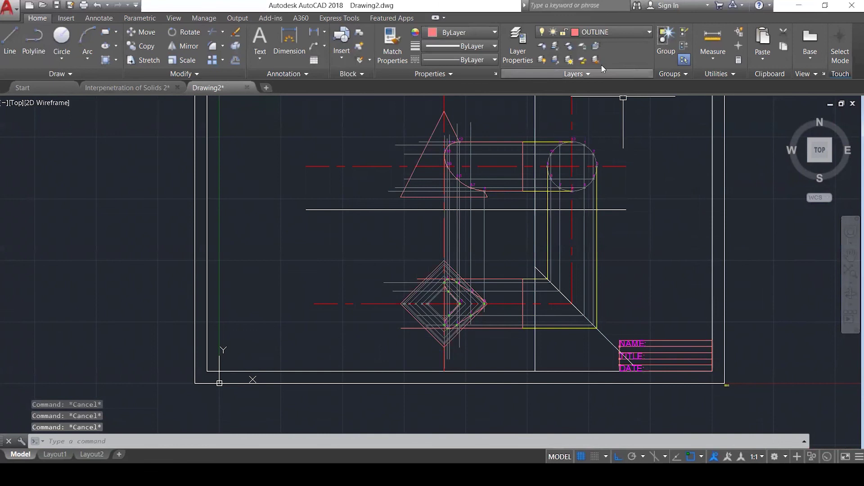
{"action": "left_click", "coordinate": [612, 33]}
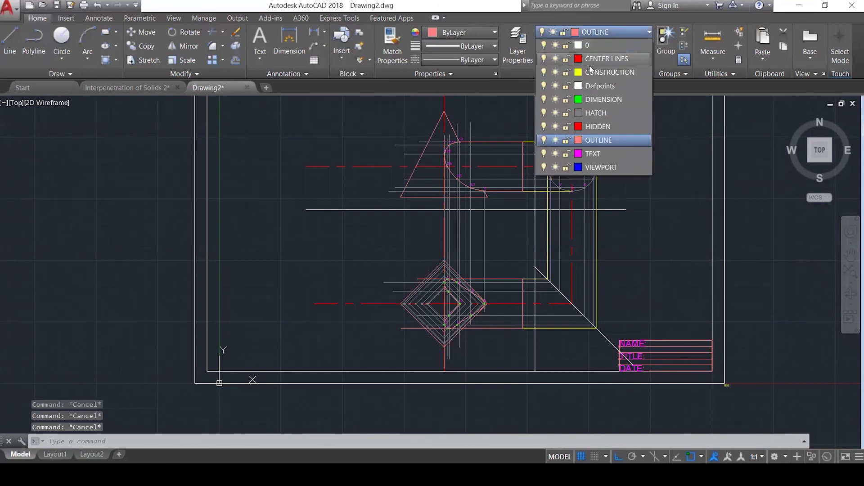
{"action": "left_click", "coordinate": [544, 113]}
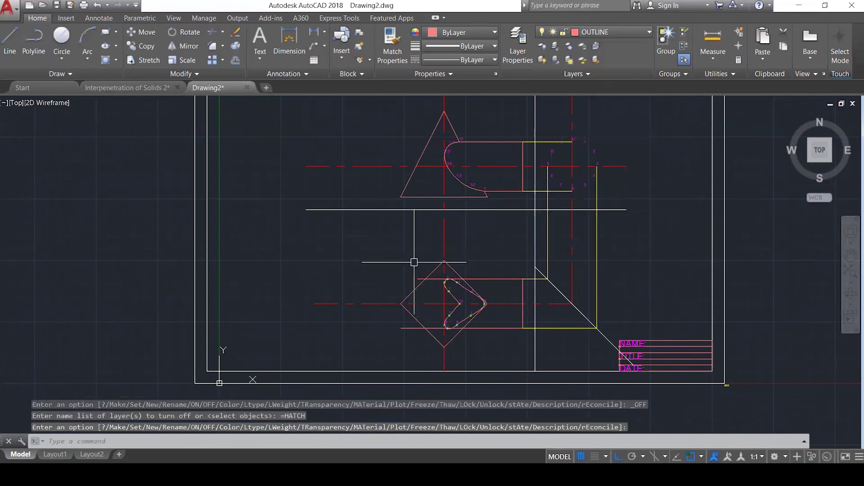
Trim the cylinder's outer lines and the pyramid's two right base edges where they cross beside the plan curve.
{"action": "scroll", "coordinate": [407, 282], "scroll_direction": "down", "scroll_amount": 1}
{"action": "scroll", "coordinate": [468, 333], "scroll_direction": "up", "scroll_amount": 3}
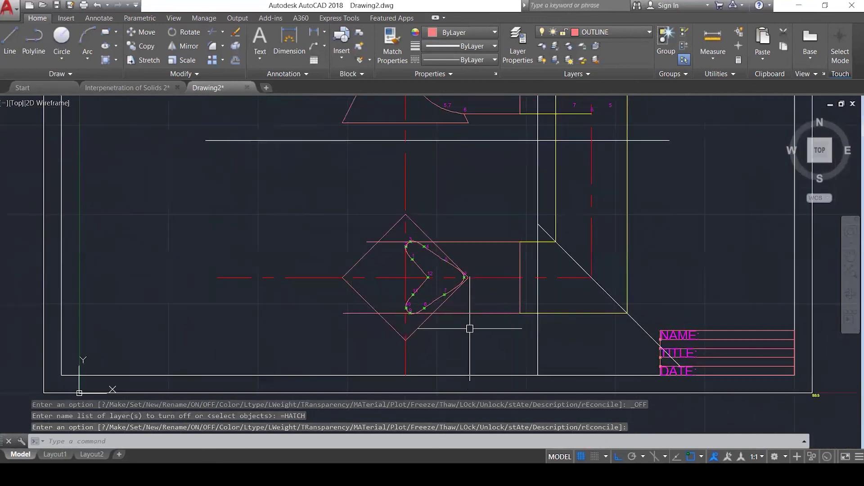
{"action": "scroll", "coordinate": [467, 338], "scroll_direction": "up", "scroll_amount": 2}
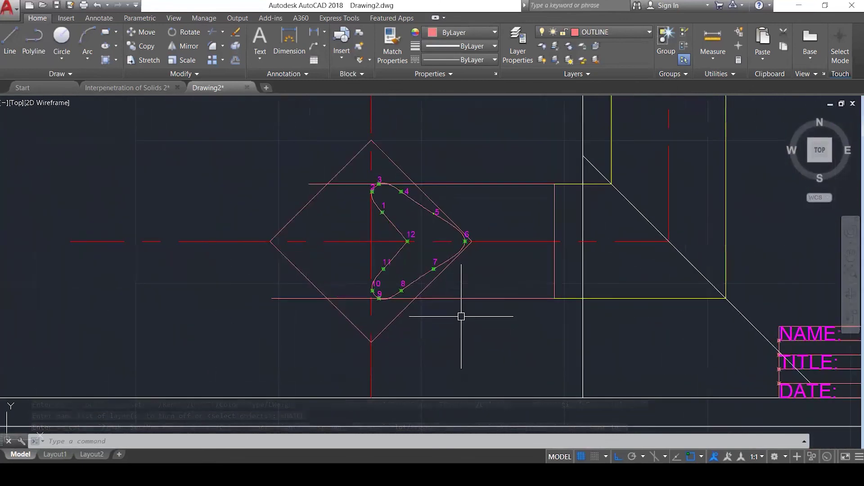
{"action": "key", "text": "Escape"}
{"action": "key", "text": "Escape"}
{"action": "key", "text": "Escape"}
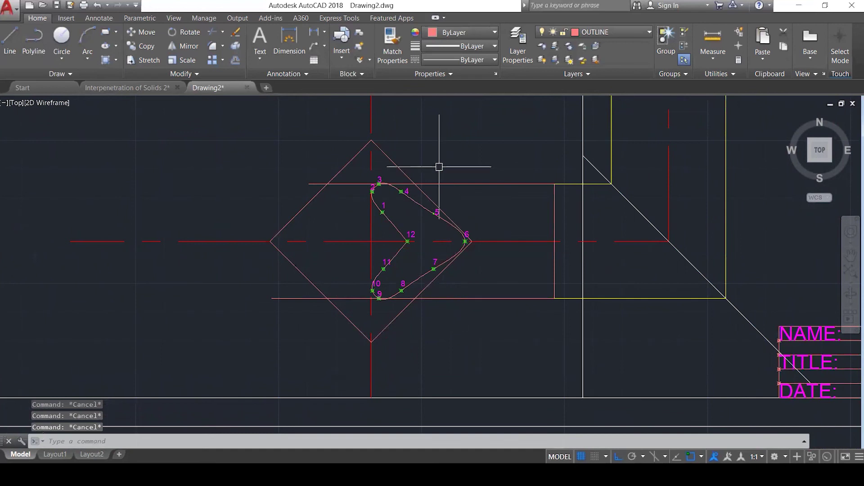
{"action": "scroll", "coordinate": [439, 167], "scroll_direction": "down", "scroll_amount": 1}
{"action": "type", "text": "tr"}
{"action": "key", "text": "Return"}
{"action": "left_click", "coordinate": [511, 338]}
{"action": "left_click", "coordinate": [324, 122]}
{"action": "key", "text": "Return"}
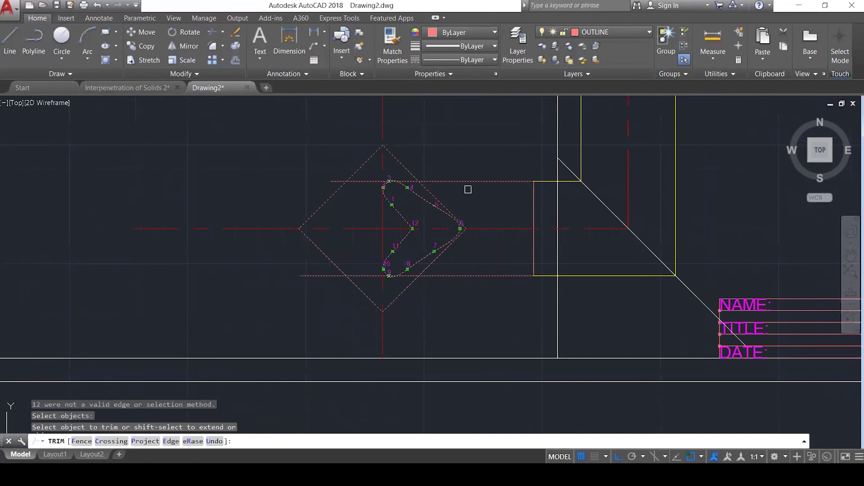
{"action": "left_click", "coordinate": [417, 180]}
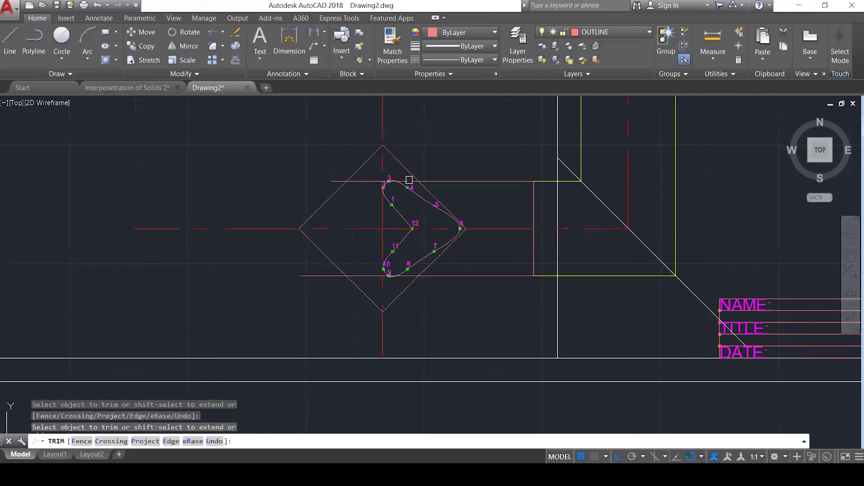
{"action": "left_click", "coordinate": [407, 277]}
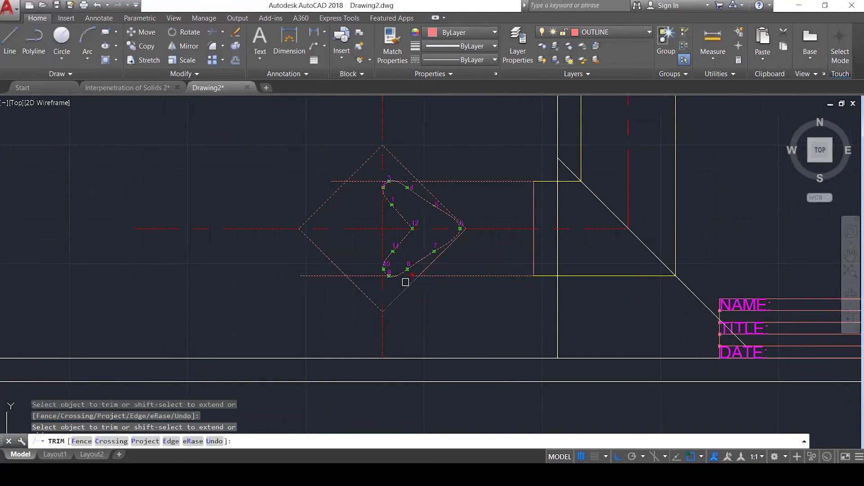
{"action": "left_click", "coordinate": [439, 253]}
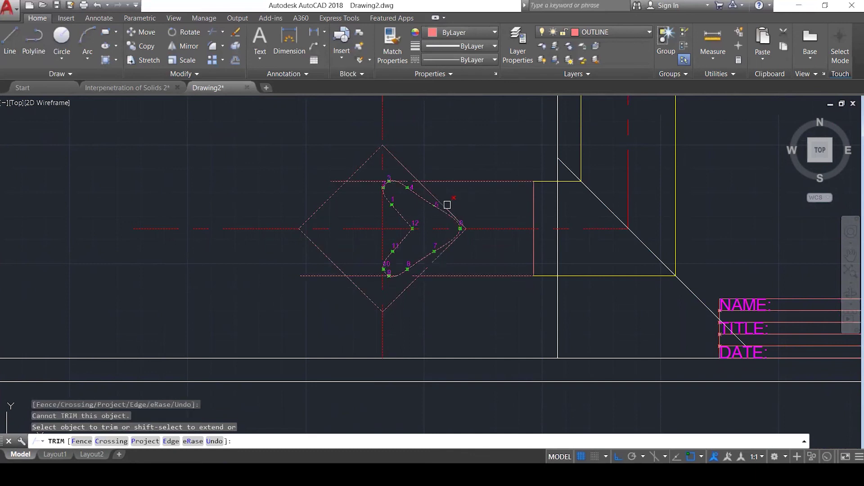
{"action": "key", "text": "Escape"}
{"action": "key", "text": "Escape"}
{"action": "key", "text": "Escape"}
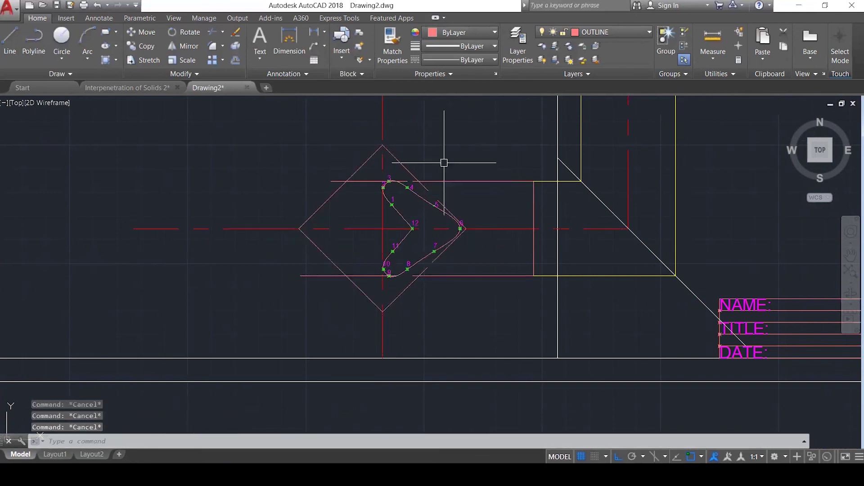
Fillet the pyramid's upper-right and lower-right base edges with the cylinder's outer lines into sharp corners in the plan.
{"action": "key", "text": "Return"}
{"action": "left_click", "coordinate": [411, 177]}
{"action": "left_click", "coordinate": [432, 181]}
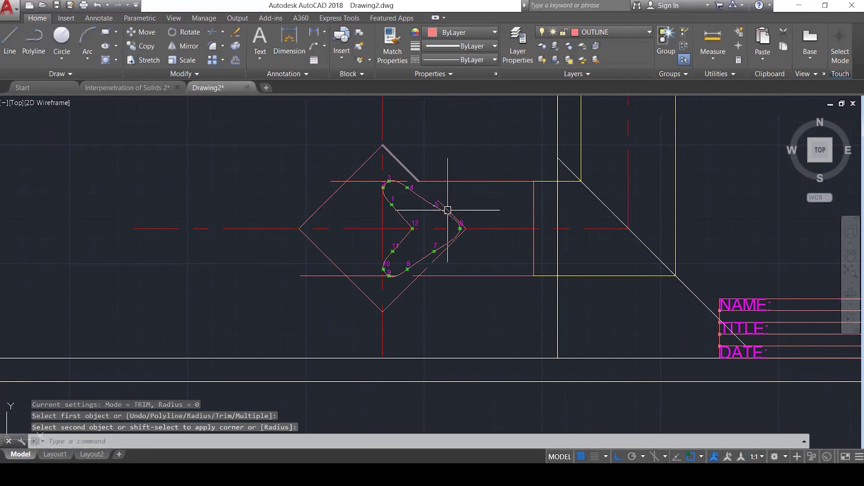
{"action": "key", "text": "Return"}
{"action": "left_click", "coordinate": [449, 275]}
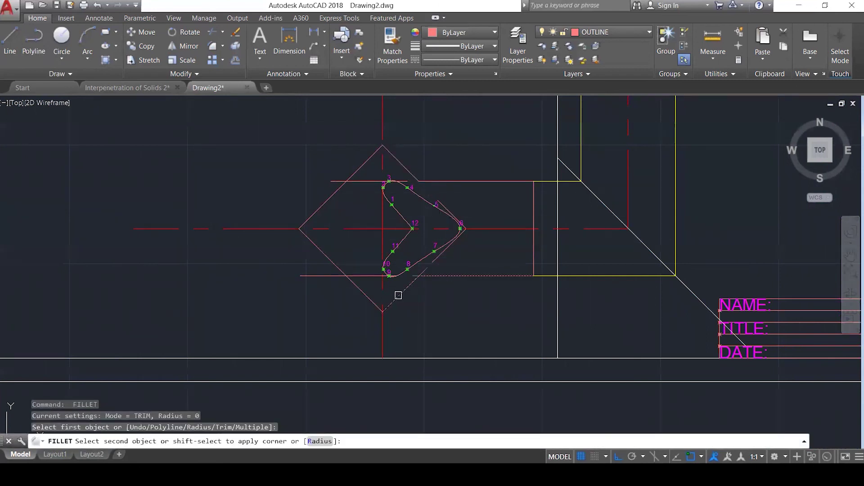
{"action": "left_click", "coordinate": [405, 289]}
{"action": "key", "text": "Escape"}
{"action": "key", "text": "Escape"}
Stretch the two leftover base edge segments near point 6 back to the corners on the cylinder's outer lines.
{"action": "left_click", "coordinate": [432, 262]}
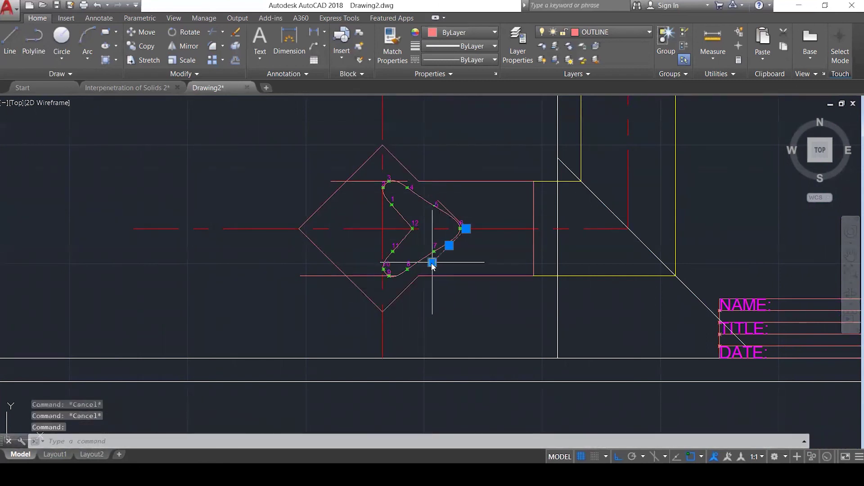
{"action": "left_click", "coordinate": [432, 262]}
{"action": "scroll", "coordinate": [433, 192], "scroll_direction": "up", "scroll_amount": 2}
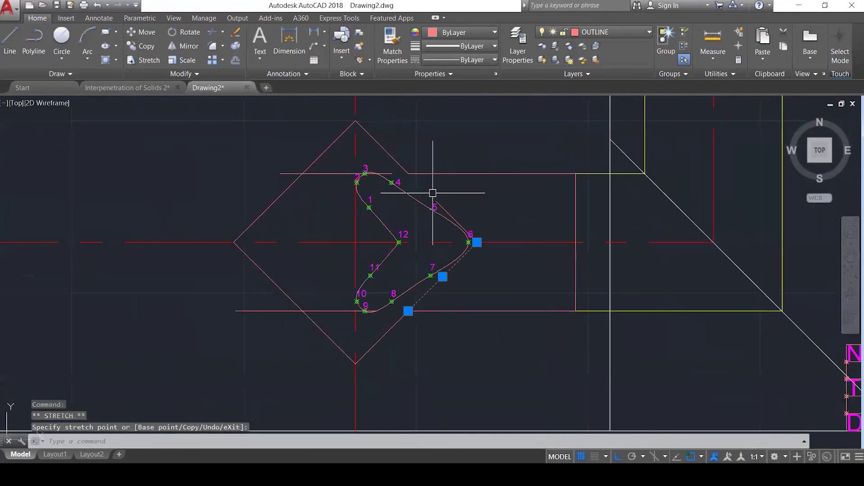
{"action": "key", "text": "Escape"}
{"action": "left_click", "coordinate": [440, 203]}
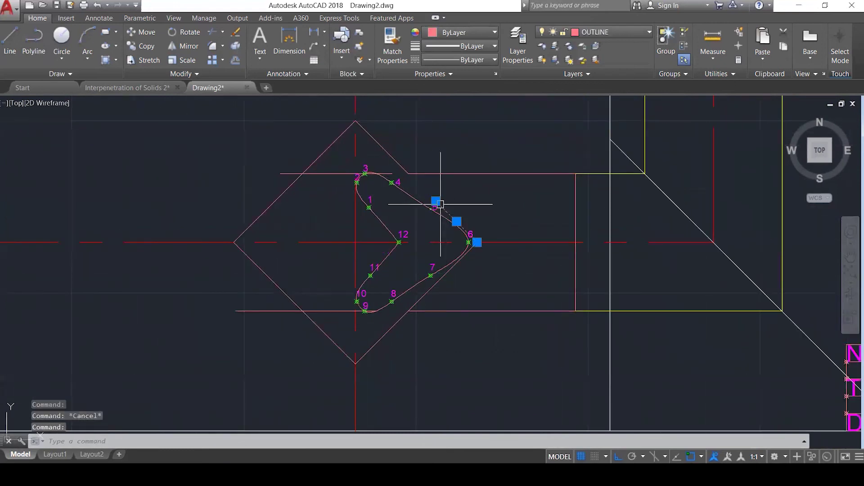
{"action": "left_click", "coordinate": [435, 201]}
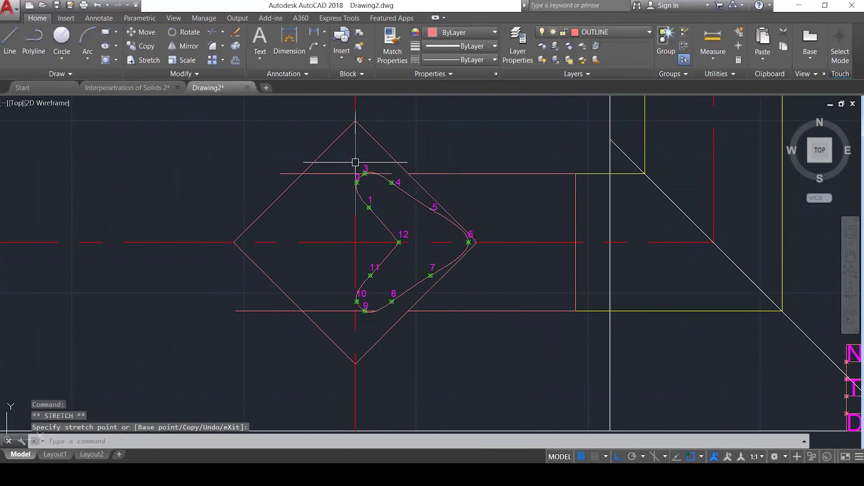
Delete the two leftover segments of the cylinder's outer lines that run across the pyramid in the plan.
{"action": "key", "text": "Escape"}
{"action": "key", "text": "Escape"}
{"action": "left_click", "coordinate": [323, 174]}
{"action": "key", "text": "Delete"}
{"action": "left_click", "coordinate": [322, 310]}
{"action": "key", "text": "Delete"}
Move the two pyramid base edge segments beside point 6 in the plan onto the HIDDEN layer.
{"action": "scroll", "coordinate": [411, 239], "scroll_direction": "down", "scroll_amount": 3}
{"action": "scroll", "coordinate": [417, 240], "scroll_direction": "up", "scroll_amount": 1}
{"action": "scroll", "coordinate": [416, 240], "scroll_direction": "down", "scroll_amount": 3}
{"action": "scroll", "coordinate": [411, 216], "scroll_direction": "up", "scroll_amount": 4}
{"action": "left_click", "coordinate": [411, 216]}
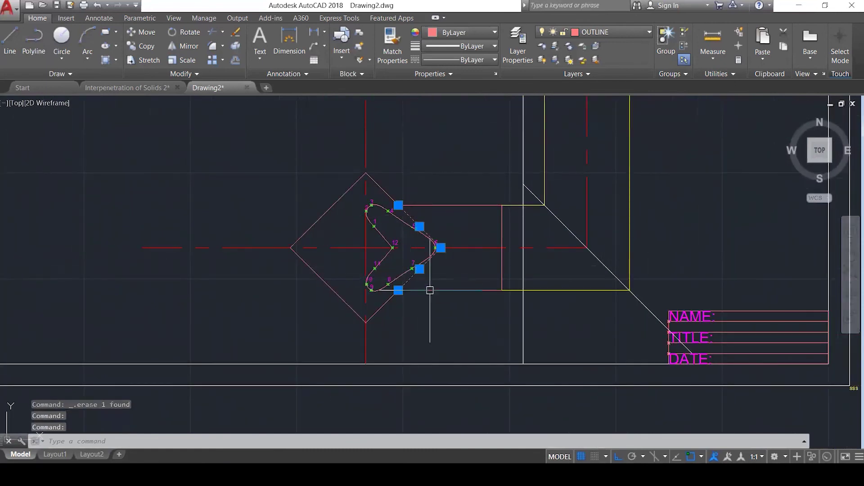
{"action": "scroll", "coordinate": [430, 313], "scroll_direction": "down", "scroll_amount": 3}
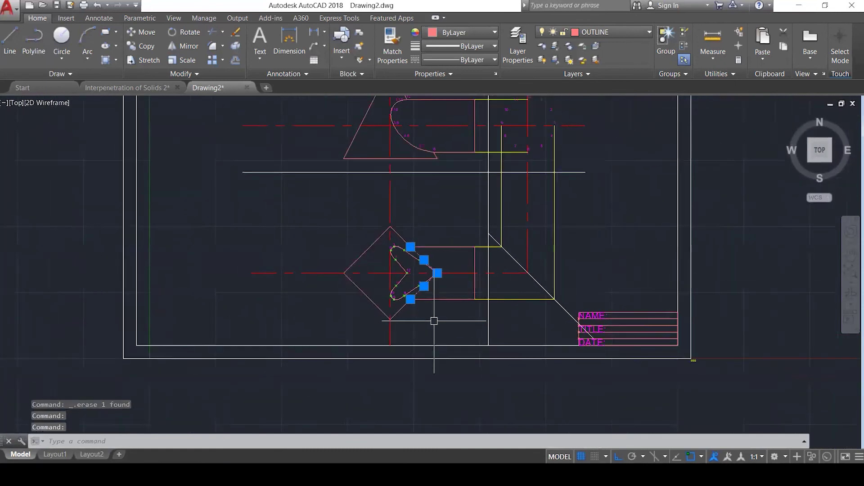
{"action": "left_click", "coordinate": [629, 30]}
{"action": "left_click", "coordinate": [603, 127]}
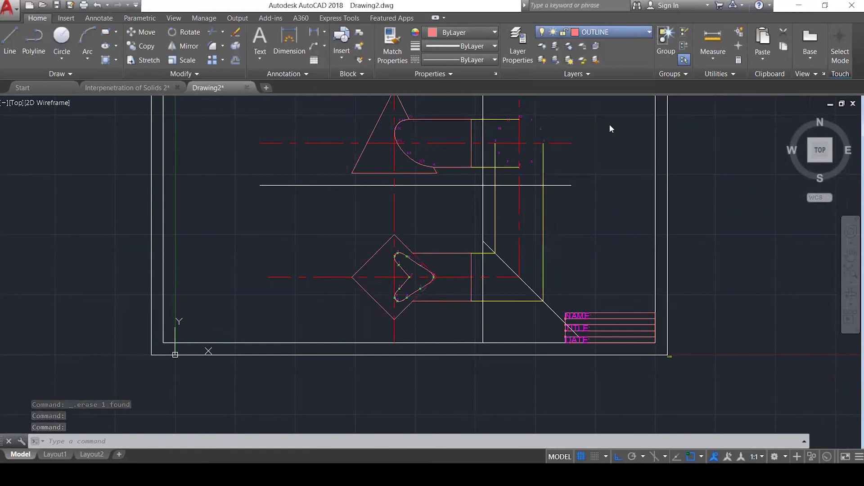
{"action": "scroll", "coordinate": [444, 208], "scroll_direction": "up", "scroll_amount": 5}
{"action": "key", "text": "Escape"}
{"action": "key", "text": "Escape"}
Set the linetype scale of the upper hidden base edge segment near point 5 to 0.2.
{"action": "left_click", "coordinate": [399, 250]}
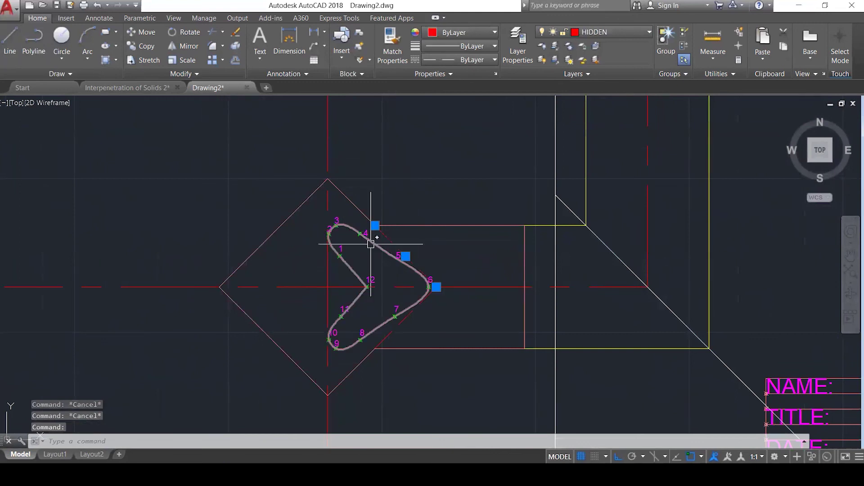
{"action": "right_click", "coordinate": [404, 257]}
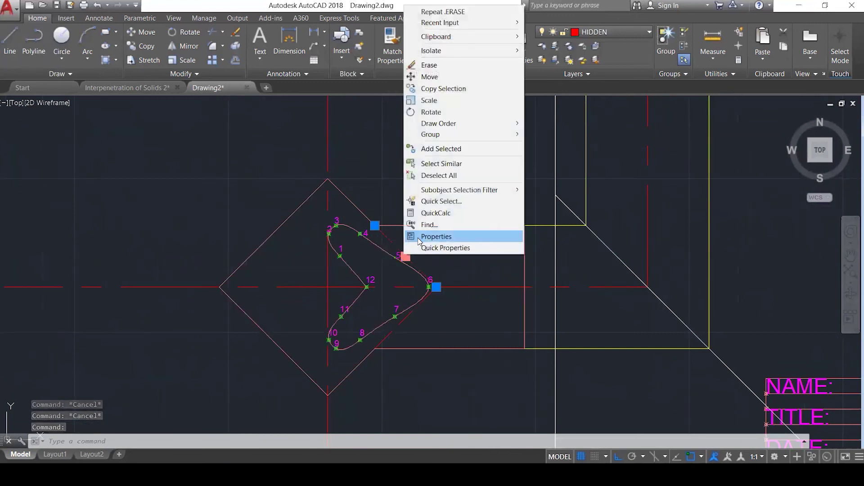
{"action": "left_click", "coordinate": [418, 237]}
{"action": "left_click", "coordinate": [119, 110]}
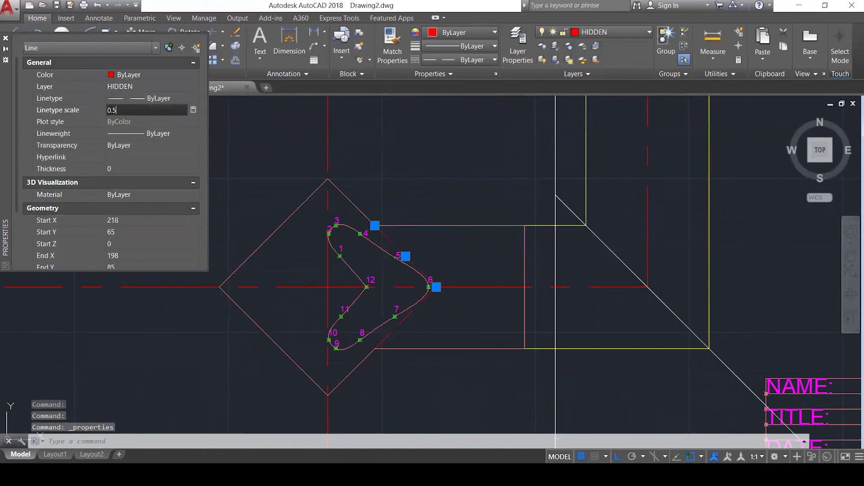
{"action": "key", "text": "Escape"}
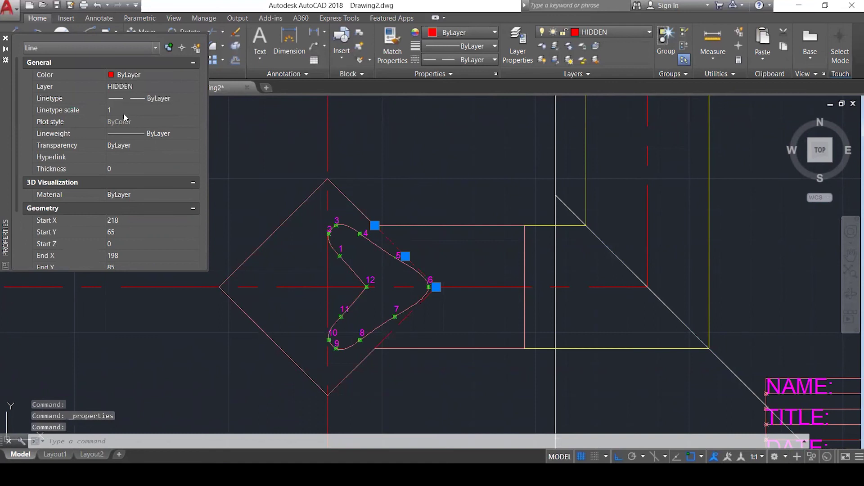
{"action": "left_click", "coordinate": [124, 111]}
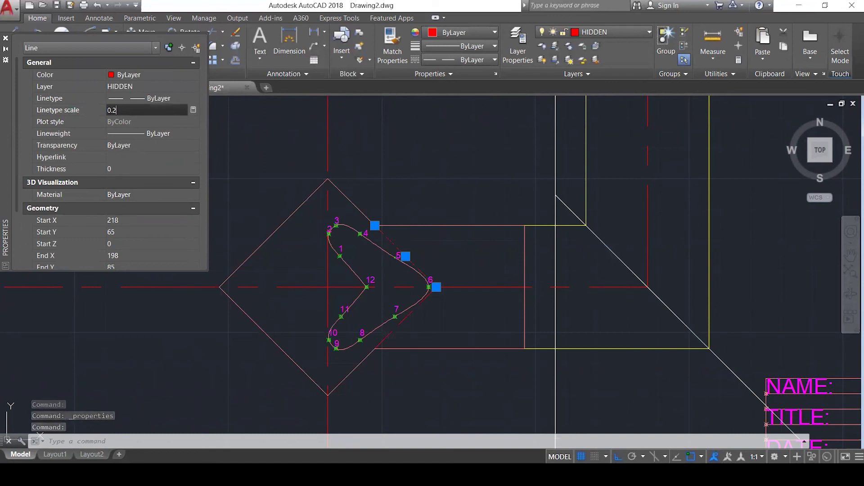
{"action": "key", "text": "Return"}
{"action": "key", "text": "Escape"}
{"action": "key", "text": "Escape"}
{"action": "key", "text": "Escape"}
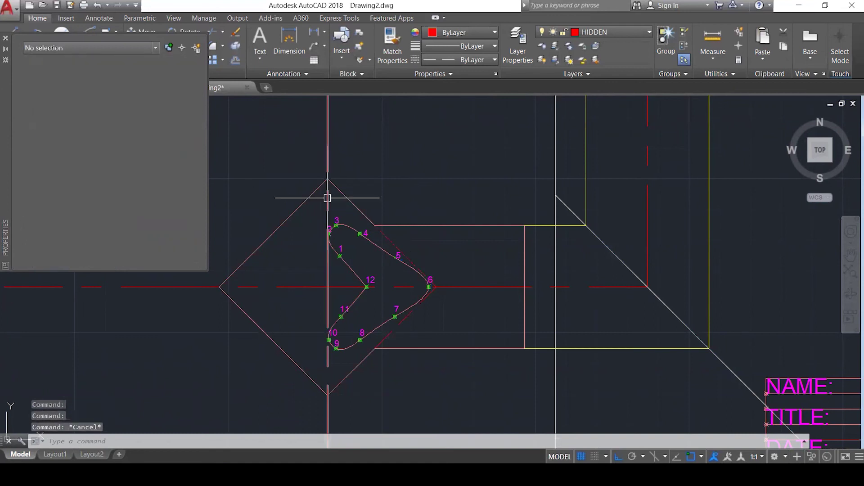
Match the upper hidden segment's properties onto the lower hidden base edge segment near point 7, and close the properties palette.
{"action": "type", "text": "ma"}
{"action": "key", "text": "Return"}
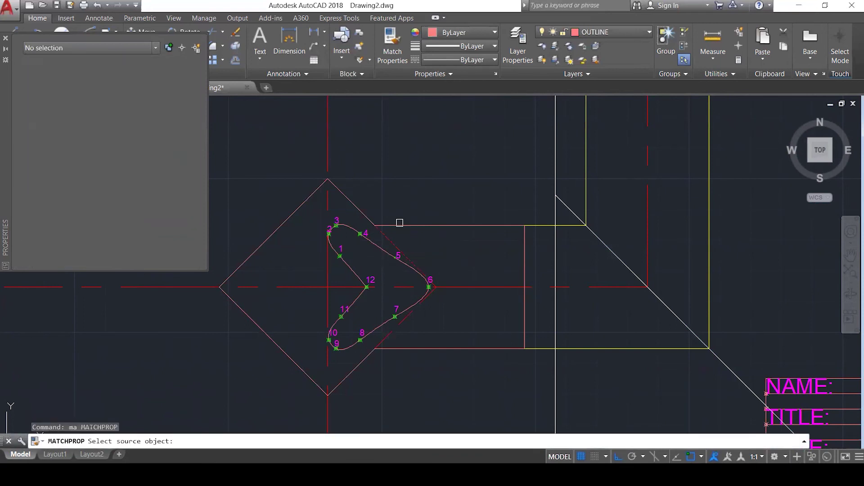
{"action": "left_click", "coordinate": [401, 248]}
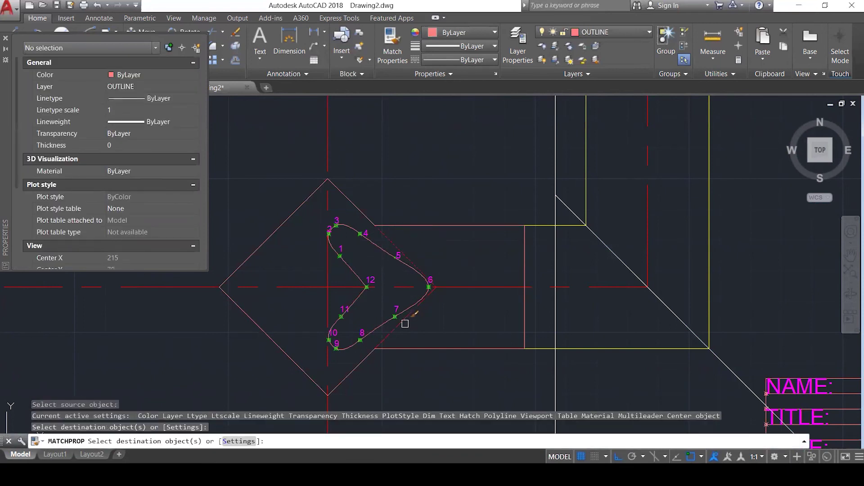
{"action": "key", "text": "Escape"}
{"action": "key", "text": "Escape"}
{"action": "key", "text": "Escape"}
{"action": "scroll", "coordinate": [450, 315], "scroll_direction": "down", "scroll_amount": 5}
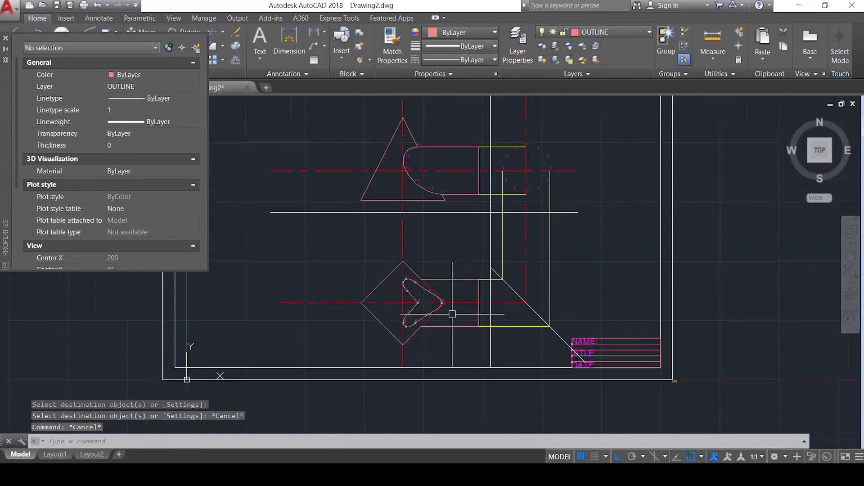
{"action": "key", "text": "Escape"}
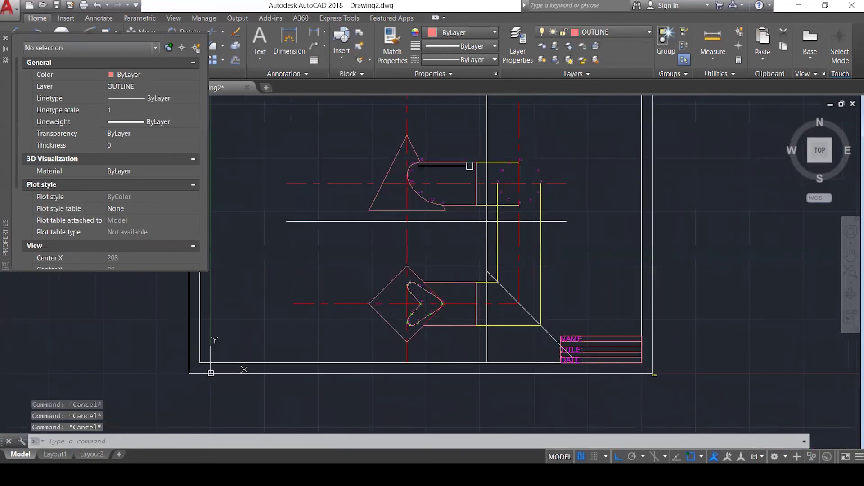
{"action": "left_click", "coordinate": [5, 41]}
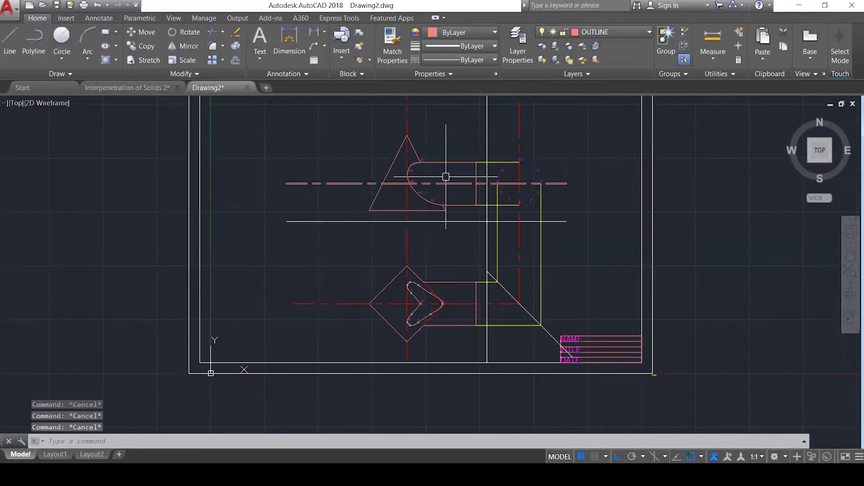
Toggle the HATCH and CONSTRUCTION layers to compare the drawing, ending with HATCH off and CONSTRUCTION on.
{"action": "scroll", "coordinate": [455, 159], "scroll_direction": "up", "scroll_amount": 1}
{"action": "scroll", "coordinate": [456, 161], "scroll_direction": "up", "scroll_amount": 1}
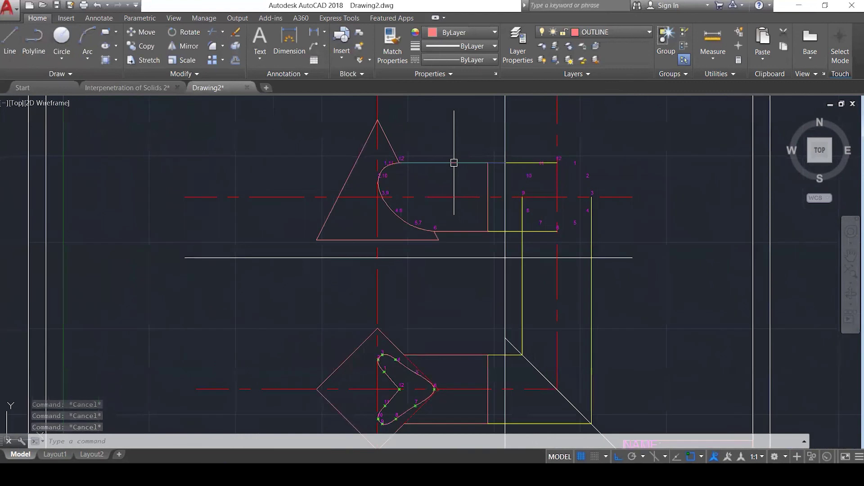
{"action": "left_click", "coordinate": [625, 29]}
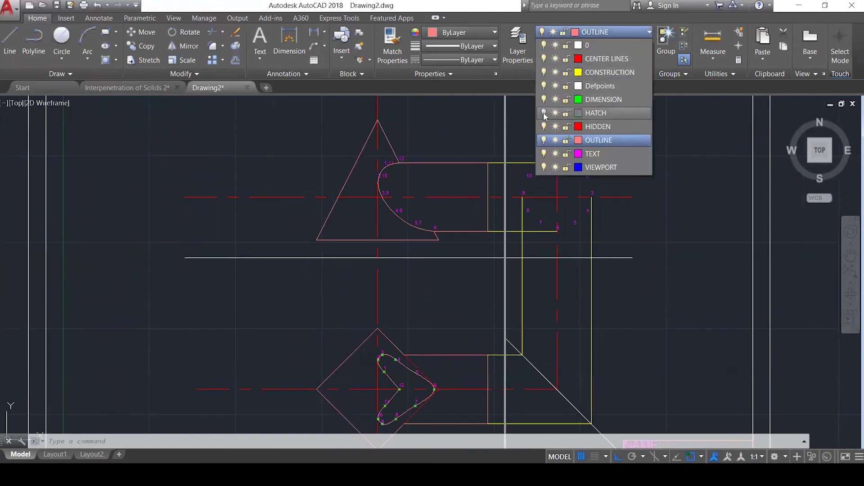
{"action": "left_click", "coordinate": [544, 113]}
{"action": "left_click", "coordinate": [543, 72]}
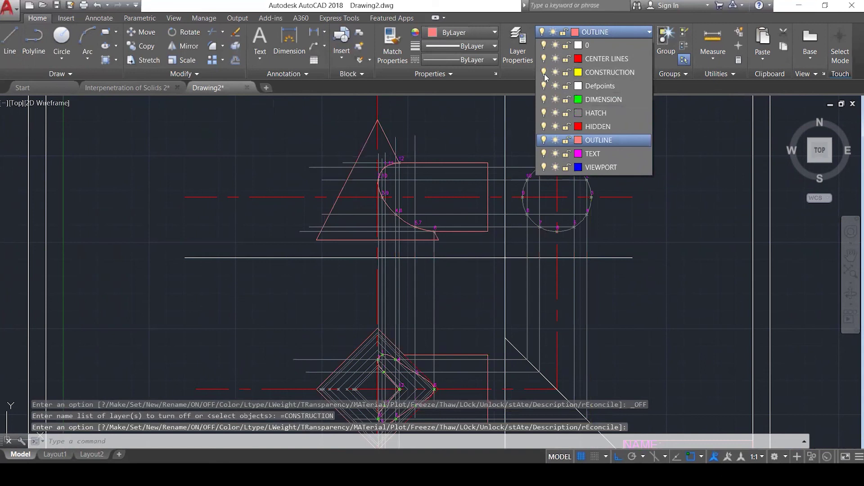
{"action": "left_click", "coordinate": [544, 72]}
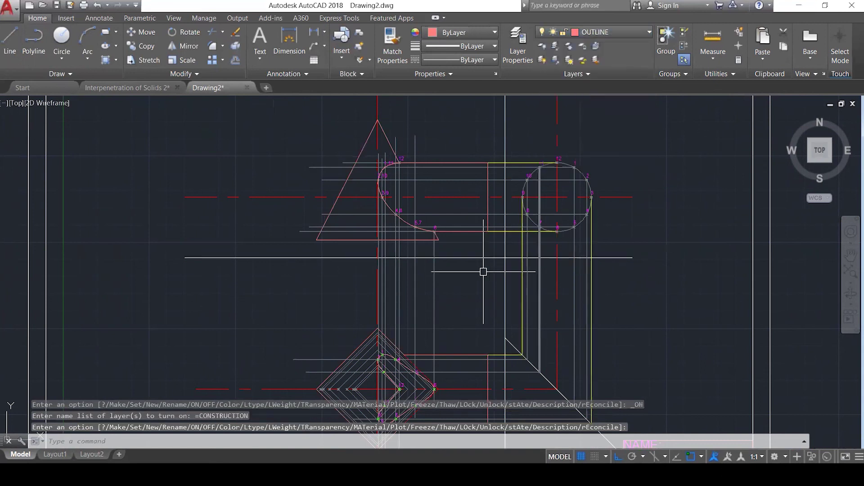
{"action": "scroll", "coordinate": [407, 269], "scroll_direction": "down", "scroll_amount": 2}
{"action": "scroll", "coordinate": [396, 391], "scroll_direction": "up", "scroll_amount": 2}
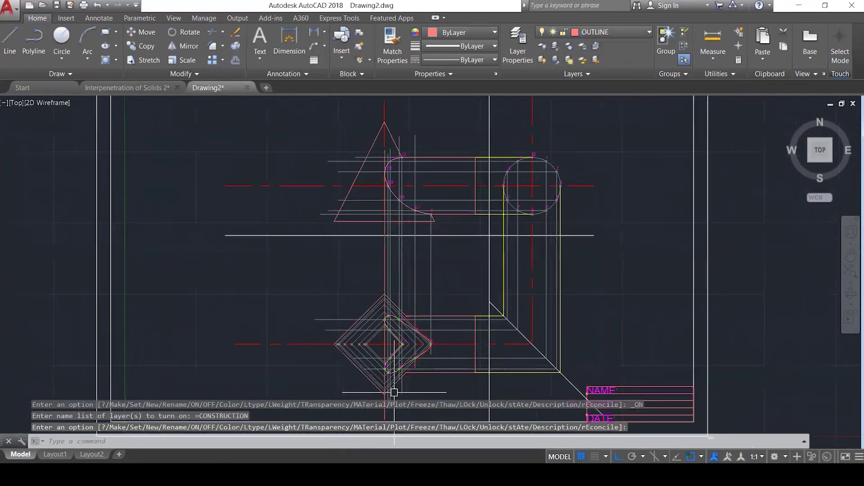
{"action": "left_click", "coordinate": [610, 31]}
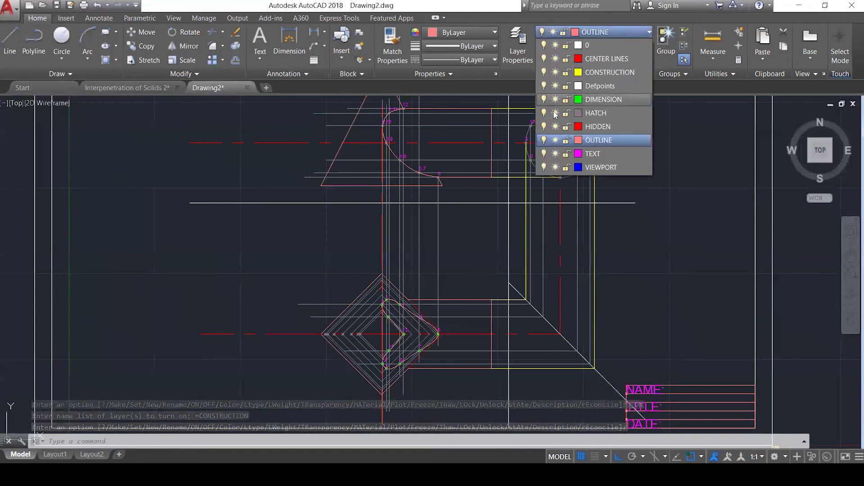
{"action": "left_click", "coordinate": [543, 113]}
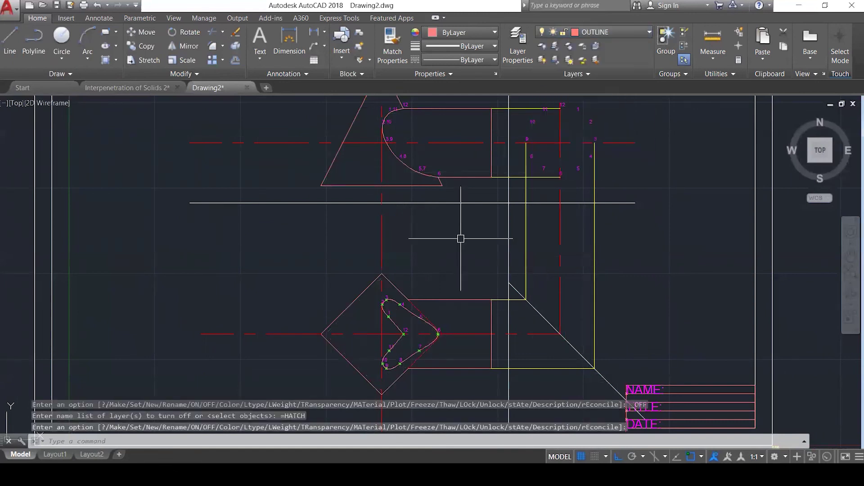
Hatch the region enclosed by the interpenetration curve in the plan view.
{"action": "type", "text": "h"}
{"action": "key", "text": "Return"}
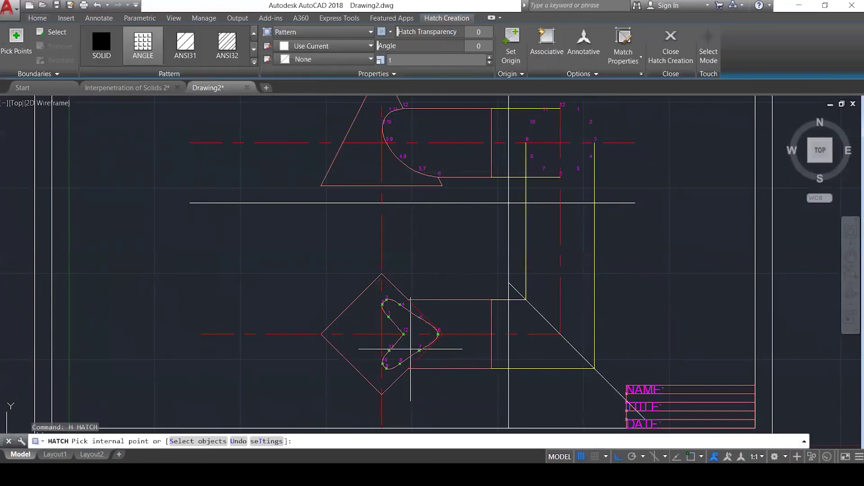
{"action": "left_click", "coordinate": [410, 348]}
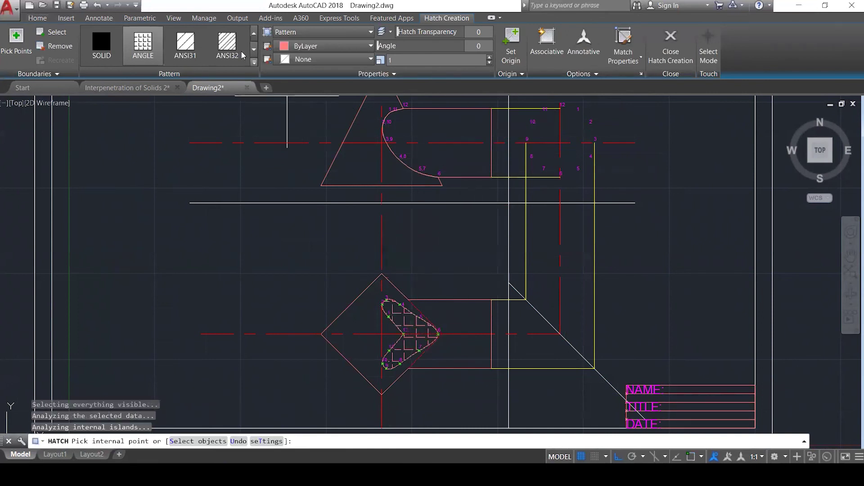
{"action": "key", "text": "Escape"}
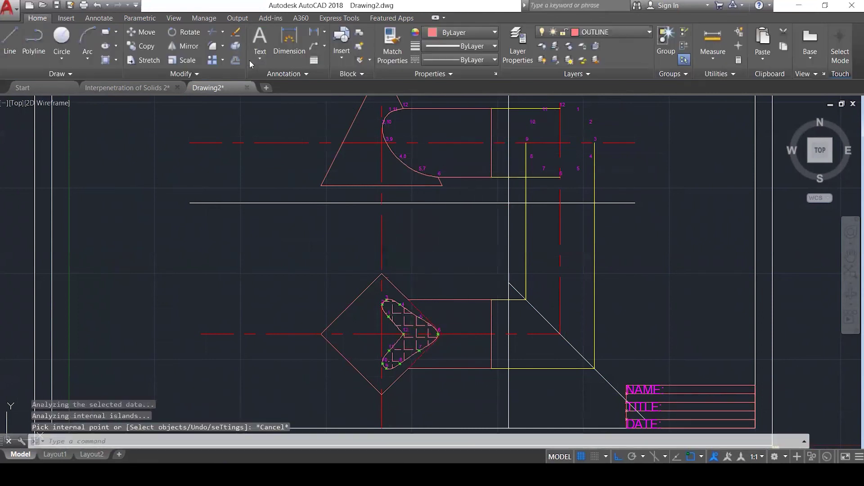
Change the pattern of the hatch inside the plan curve to JIS_WOOD.
{"action": "left_click", "coordinate": [409, 329]}
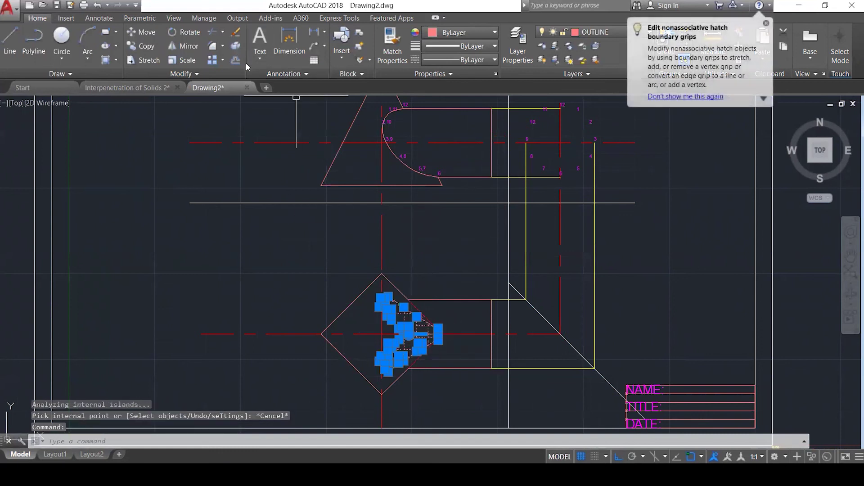
{"action": "key", "text": "Escape"}
{"action": "left_click", "coordinate": [405, 319]}
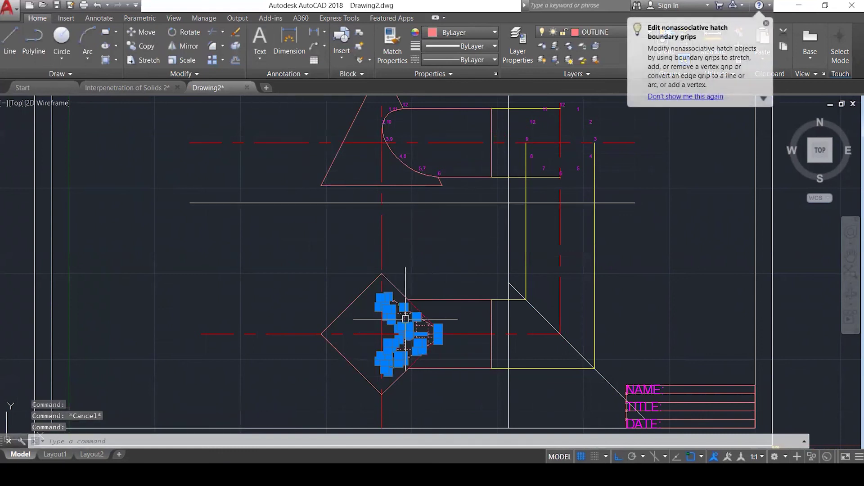
{"action": "scroll", "coordinate": [405, 318], "scroll_direction": "up", "scroll_amount": 3}
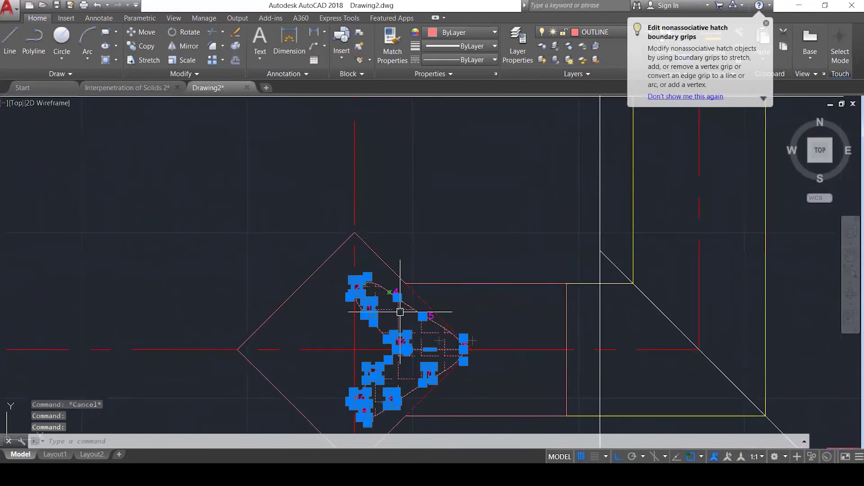
{"action": "double_click", "coordinate": [400, 312]}
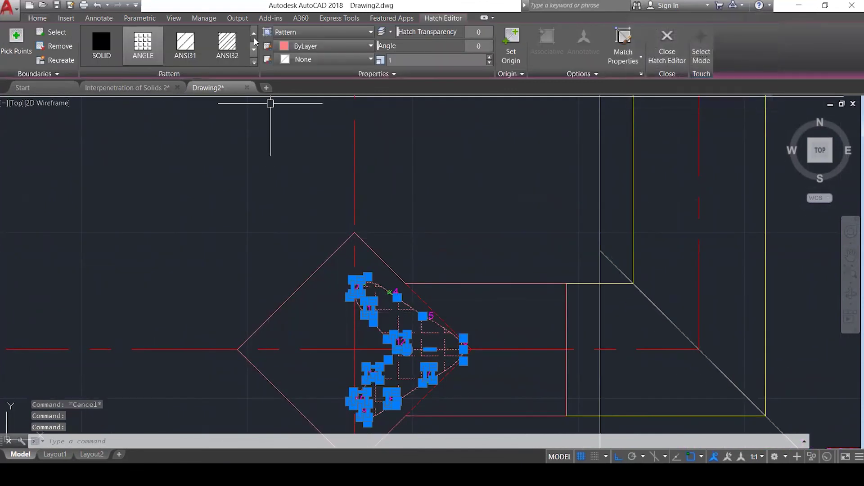
{"action": "left_click", "coordinate": [252, 63]}
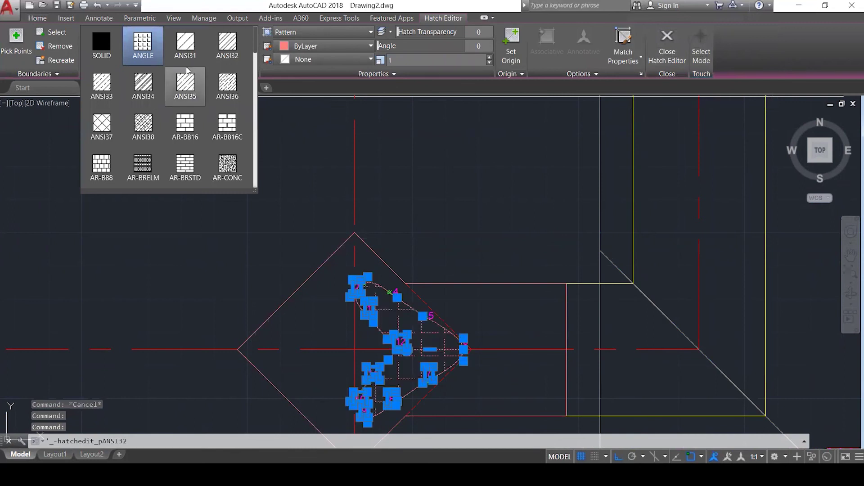
{"action": "scroll", "coordinate": [189, 79], "scroll_direction": "down", "scroll_amount": 5}
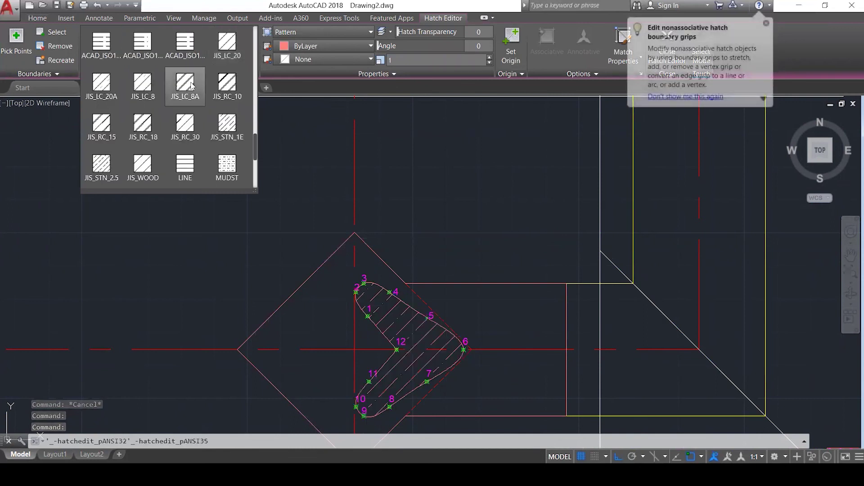
{"action": "left_click", "coordinate": [143, 163]}
{"action": "key", "text": "Escape"}
{"action": "key", "text": "Escape"}
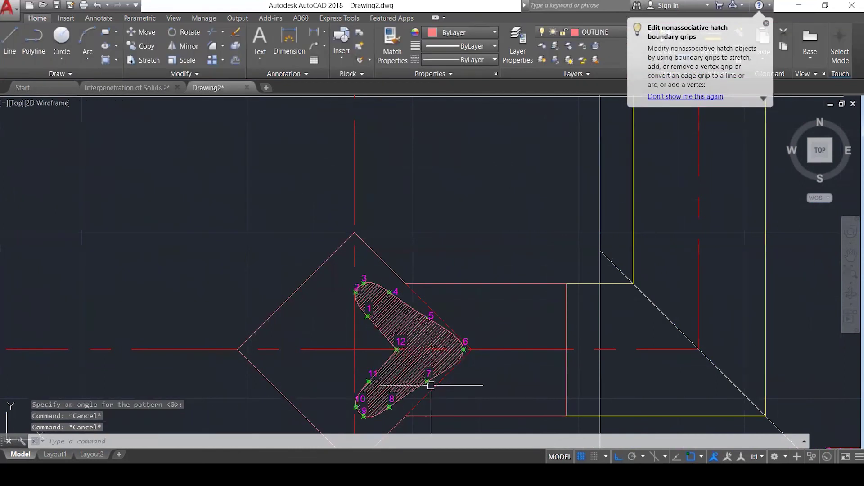
Move the hatch inside the plan view's interpenetration curve to the HATCH layer.
{"action": "left_click", "coordinate": [428, 367]}
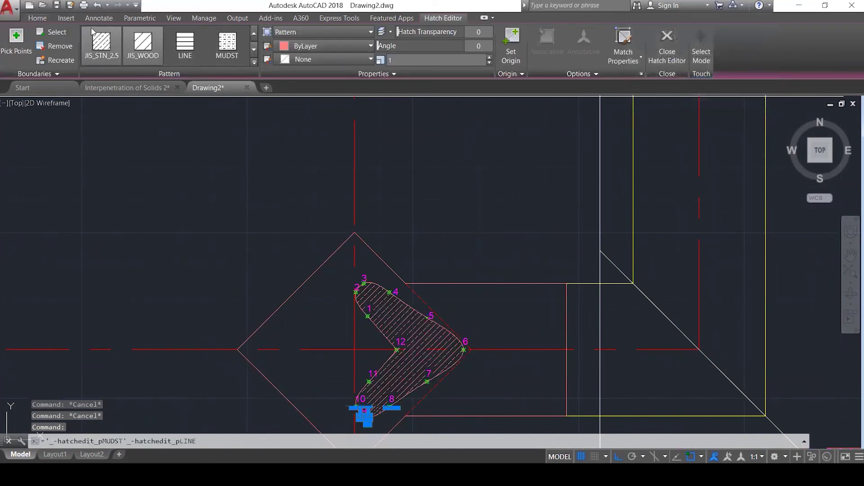
{"action": "left_click", "coordinate": [36, 18]}
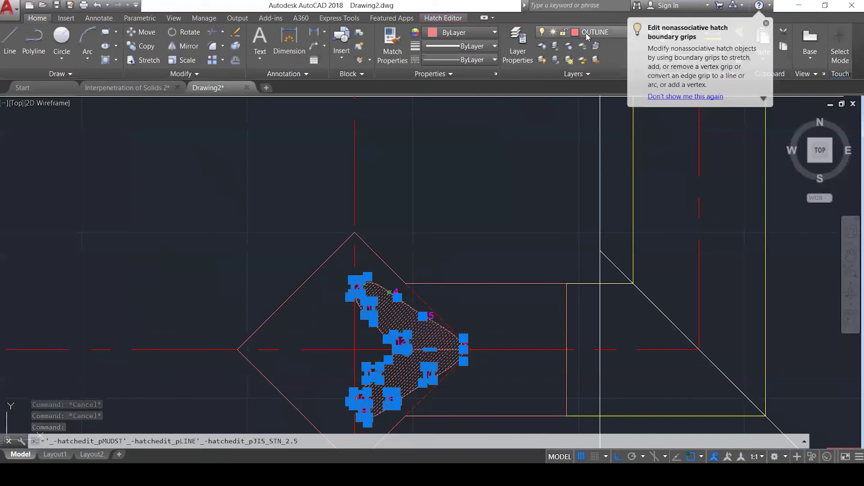
{"action": "left_click", "coordinate": [586, 33]}
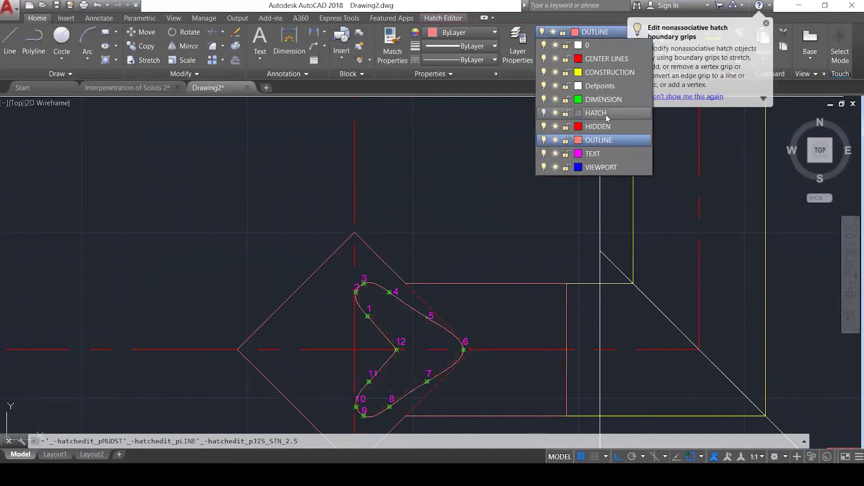
{"action": "left_click", "coordinate": [606, 114]}
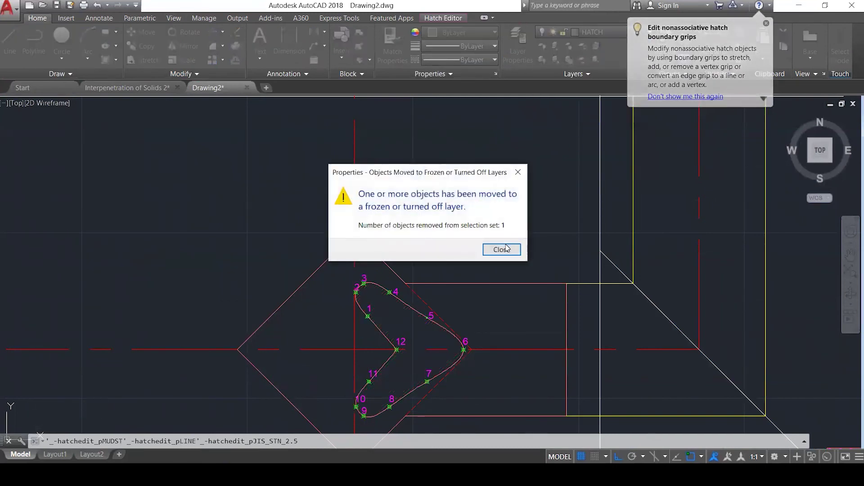
{"action": "left_click", "coordinate": [501, 249]}
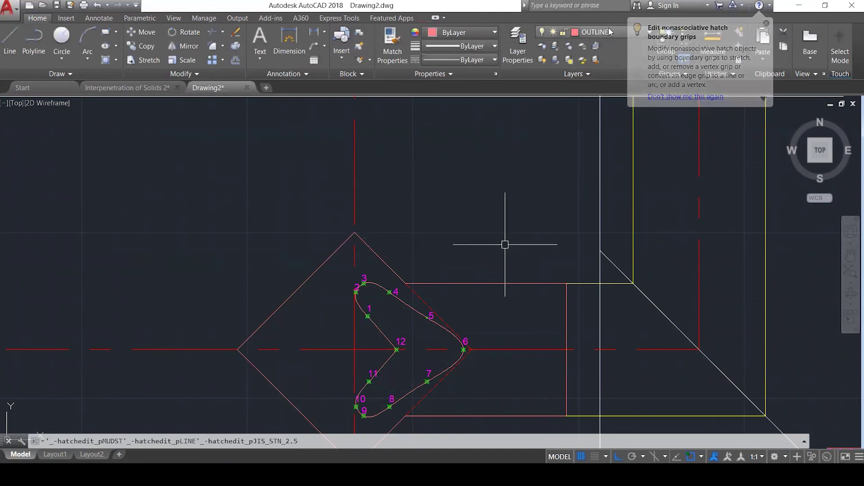
Turn the HATCH layer back on.
{"action": "left_click", "coordinate": [609, 28]}
{"action": "left_click", "coordinate": [544, 113]}
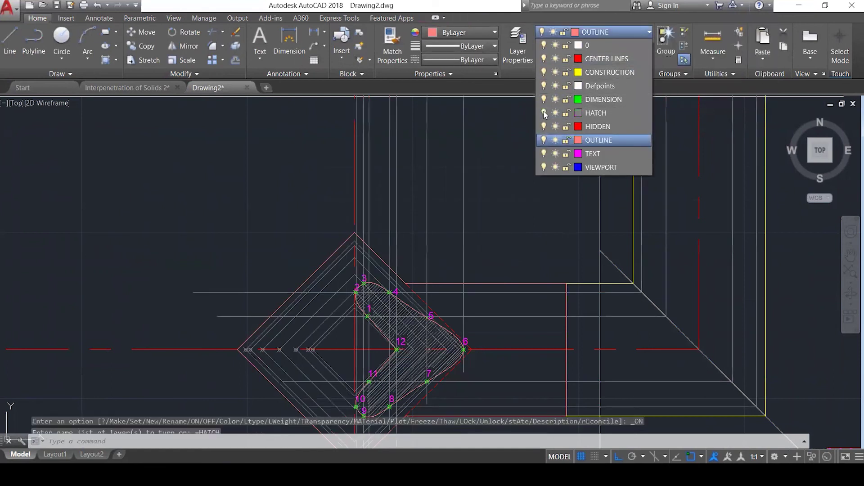
{"action": "scroll", "coordinate": [446, 198], "scroll_direction": "down", "scroll_amount": 5}
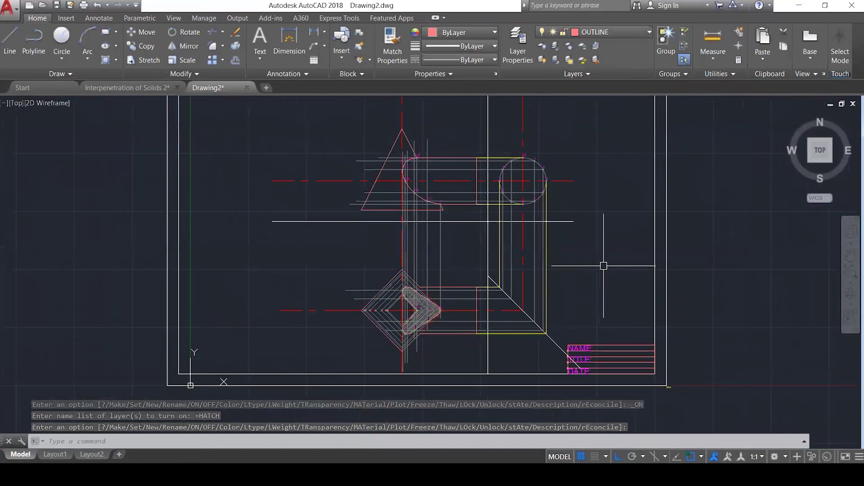
{"action": "left_click", "coordinate": [850, 272]}
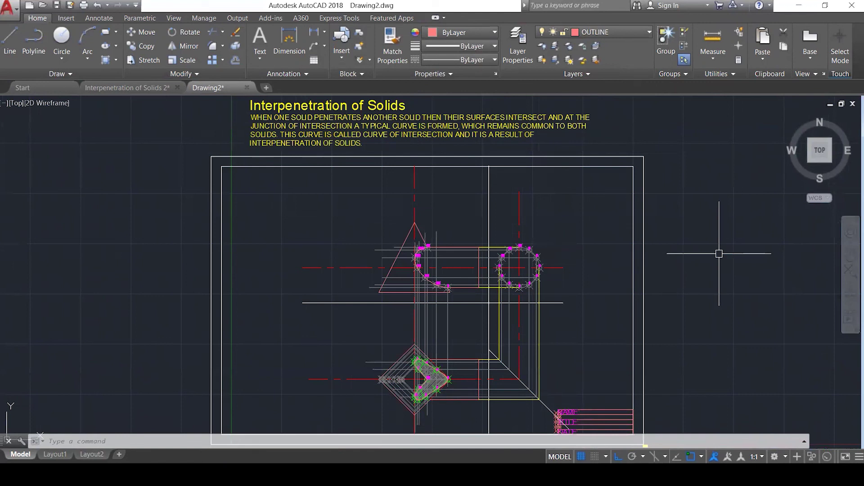
{"action": "key", "text": "Escape"}
{"action": "key", "text": "Escape"}
{"action": "type", "text": "d"}
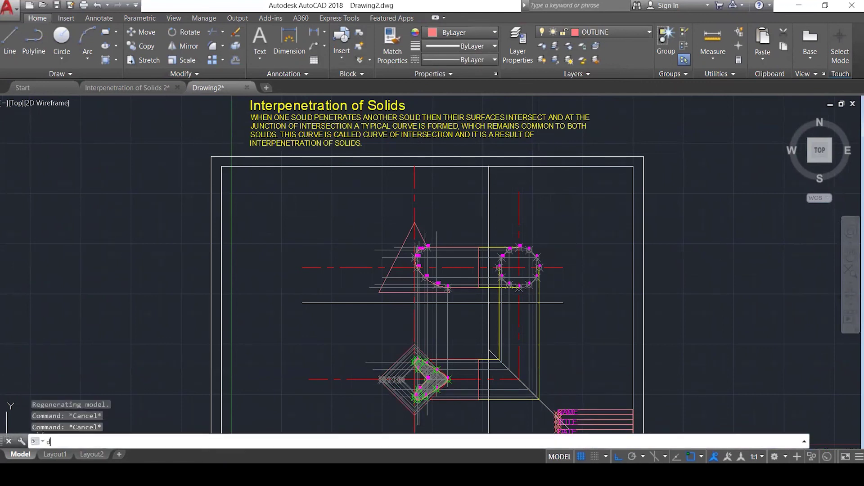
{"action": "key", "text": "Return"}
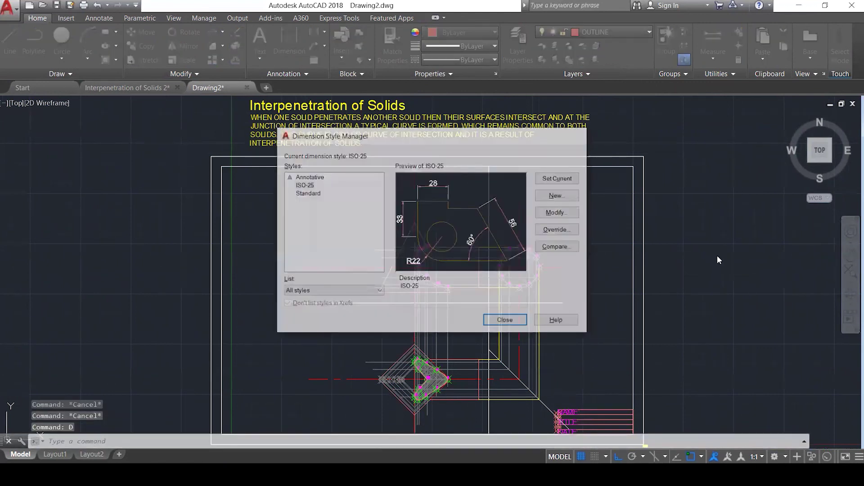
{"action": "key", "text": "Escape"}
Set the point display size to 2% relative to the screen and regenerate the drawing.
{"action": "type", "text": "ddptype"}
{"action": "key", "text": "Return"}
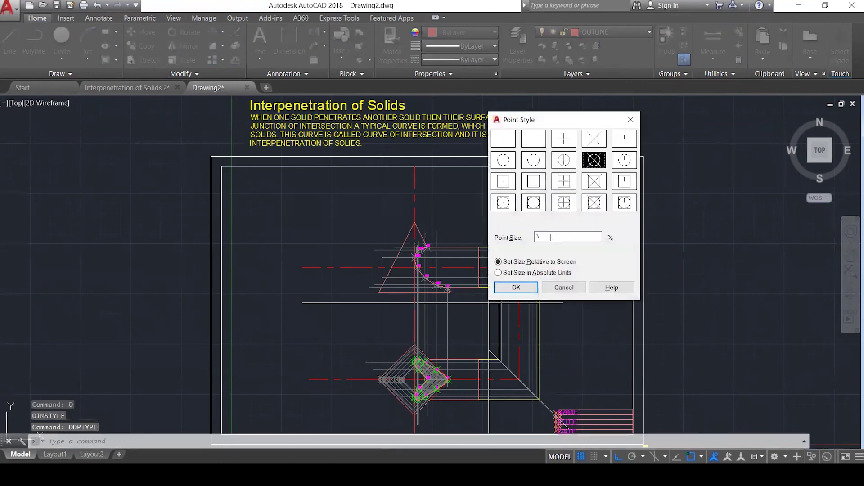
{"action": "type", "text": "2"}
{"action": "left_click", "coordinate": [515, 287]}
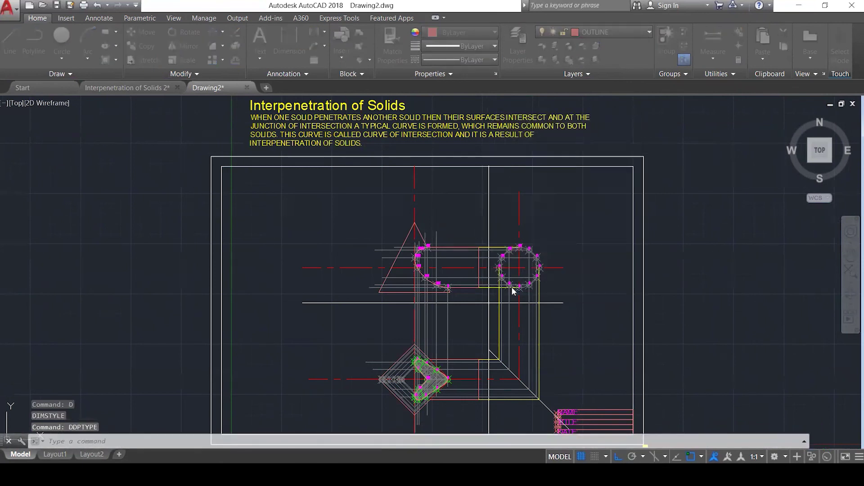
{"action": "type", "text": "re"}
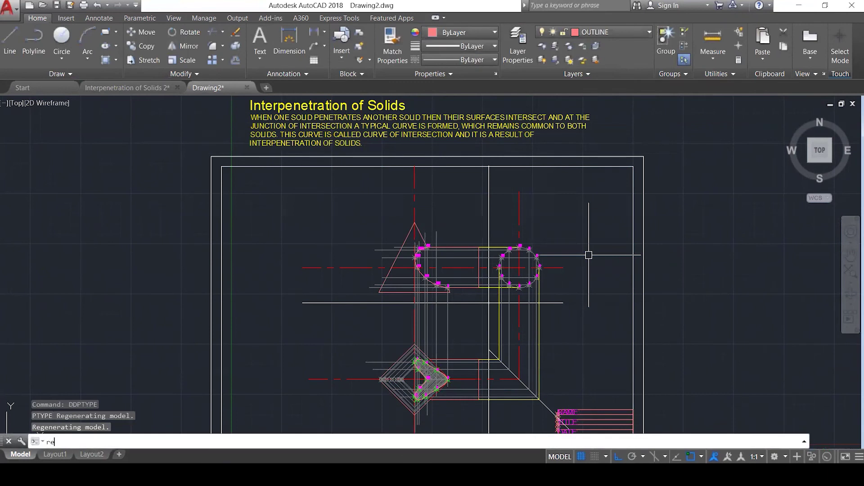
{"action": "key", "text": "Return"}
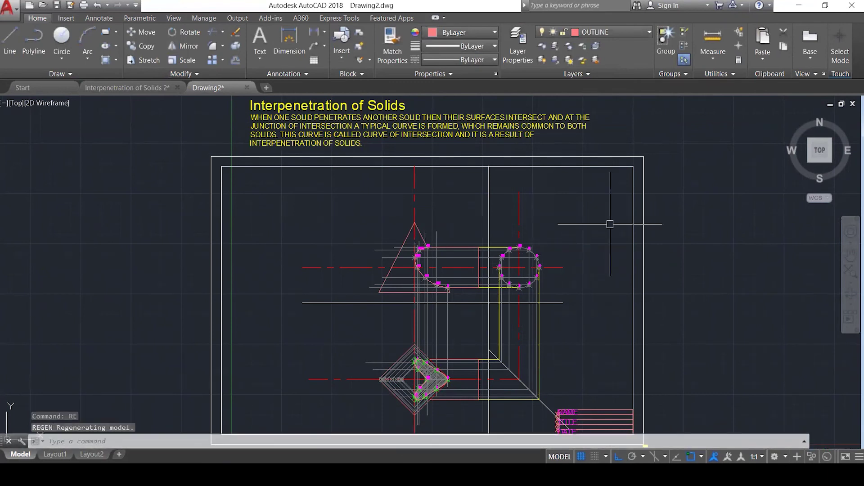
Examine the pyramid and cylinder model in SketchUp from several sides and compare it with the Question 13 image in Photos.
{"action": "scroll", "coordinate": [550, 310], "scroll_direction": "down", "scroll_amount": 1}
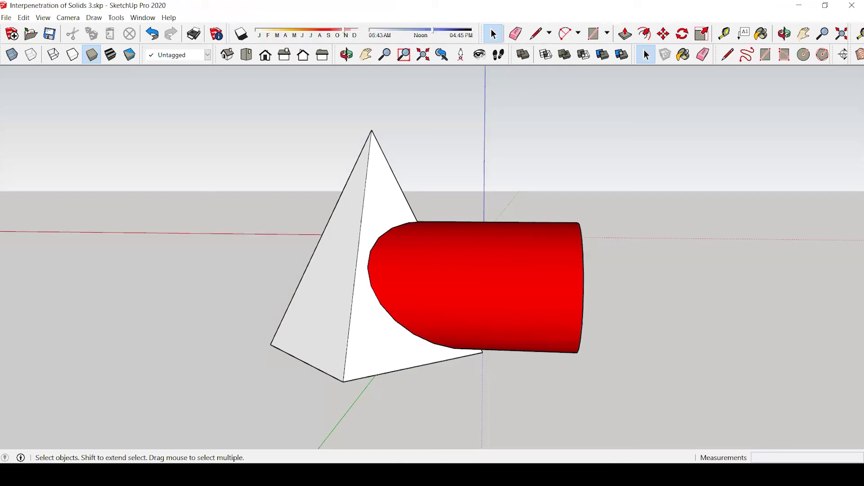
{"action": "middle_click_drag", "start_coordinate": [660, 267], "coordinate": [456, 393]}
{"action": "middle_click_drag", "start_coordinate": [618, 279], "coordinate": [376, 101]}
{"action": "middle_click_drag", "start_coordinate": [490, 264], "coordinate": [391, 172]}
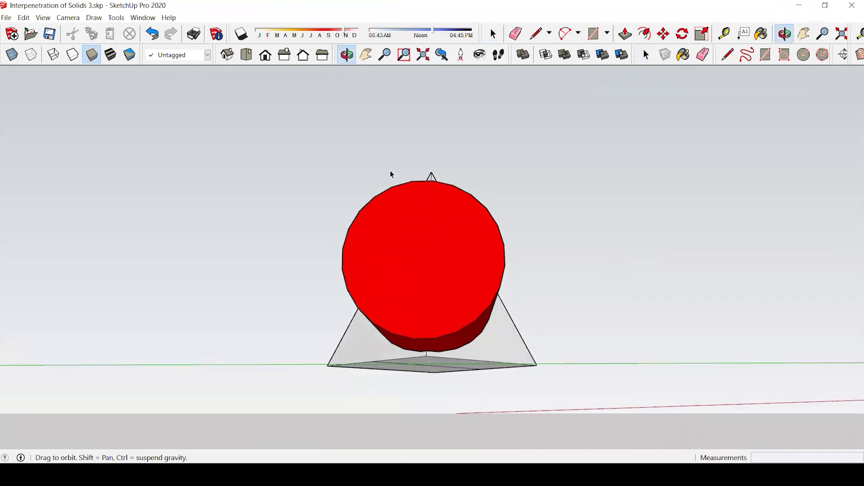
{"action": "key", "text": "alt+Tab"}
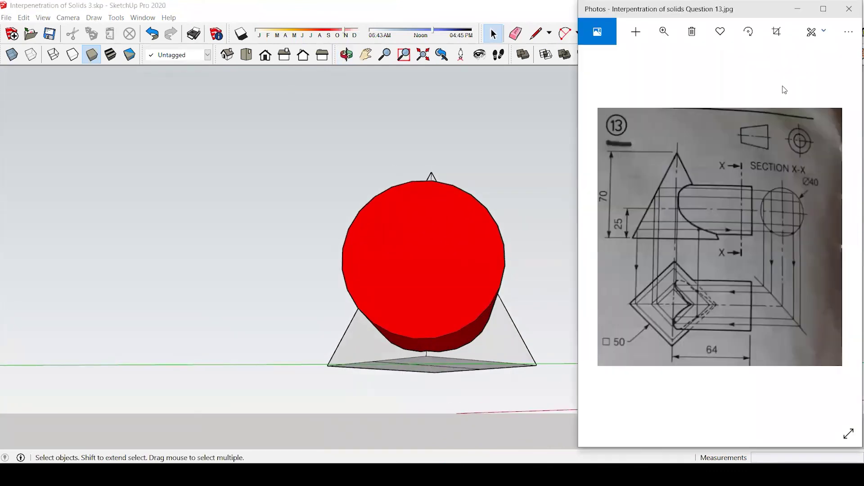
{"action": "left_click", "coordinate": [823, 9]}
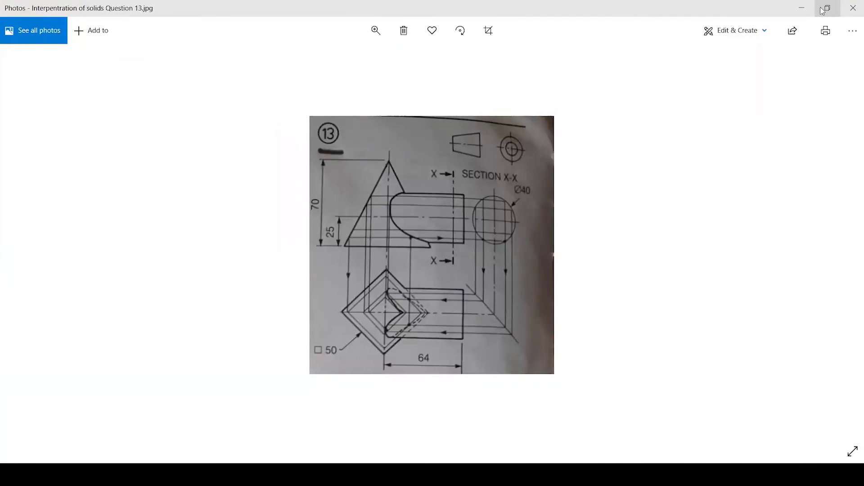
{"action": "left_click", "coordinate": [812, 8]}
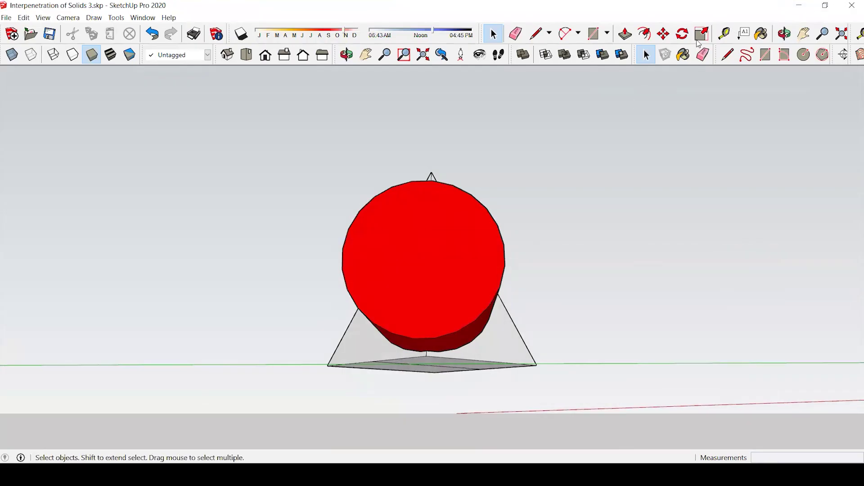
{"action": "middle_click_drag", "start_coordinate": [488, 243], "coordinate": [656, 363]}
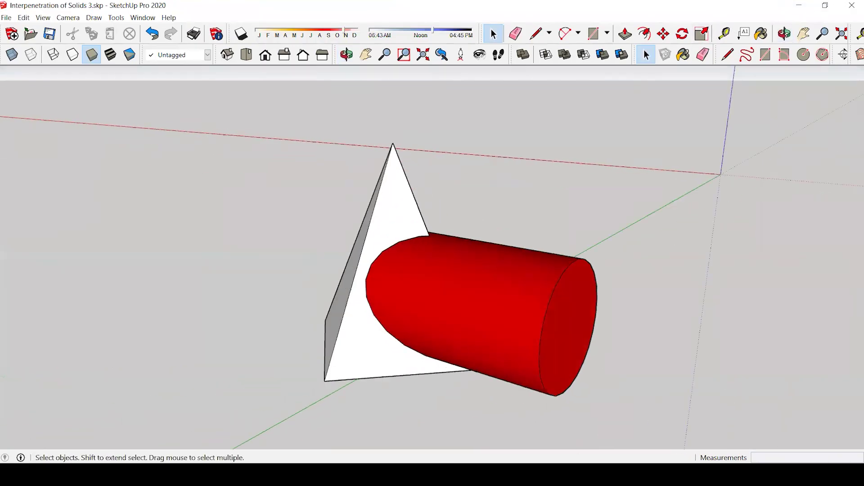
Switch back to AutoCAD and open the point style settings.
{"action": "mouse_move", "coordinate": [630, 475]}
{"action": "left_click", "coordinate": [653, 425]}
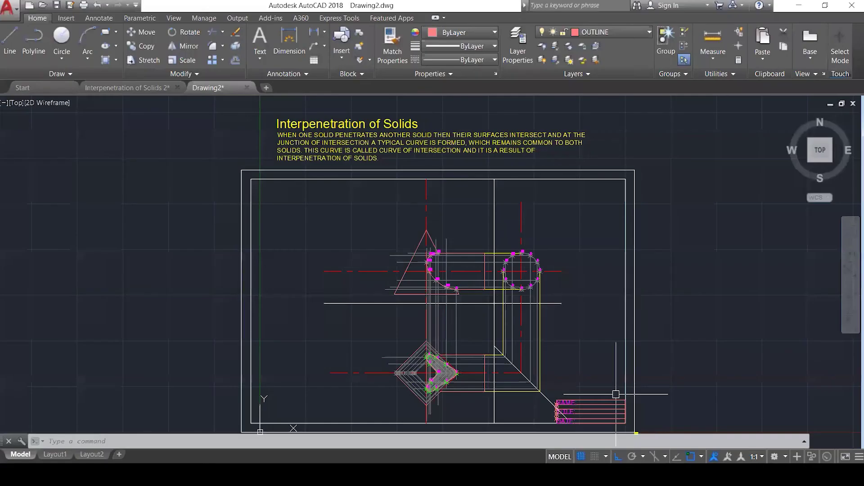
{"action": "scroll", "coordinate": [455, 407], "scroll_direction": "up", "scroll_amount": 3}
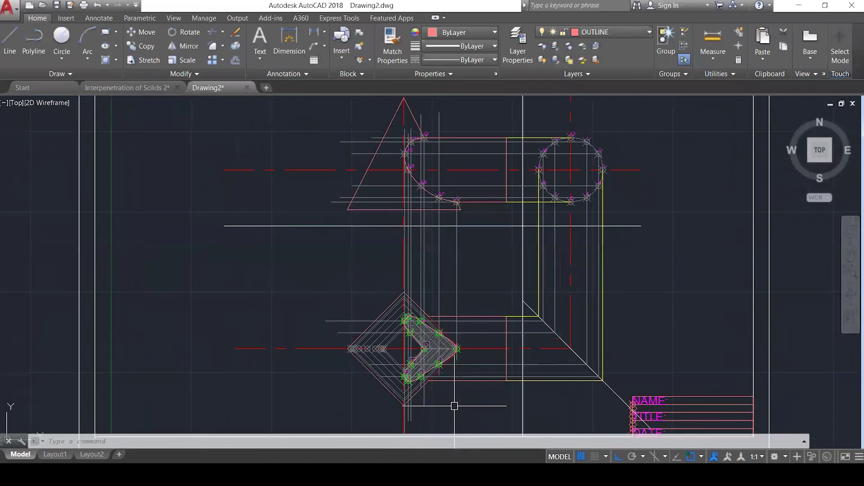
{"action": "type", "text": "ddptype"}
{"action": "key", "text": "Return"}
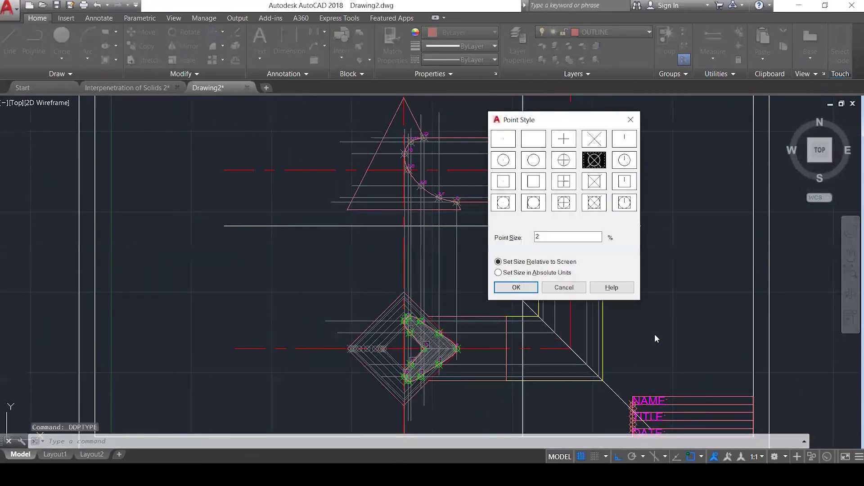